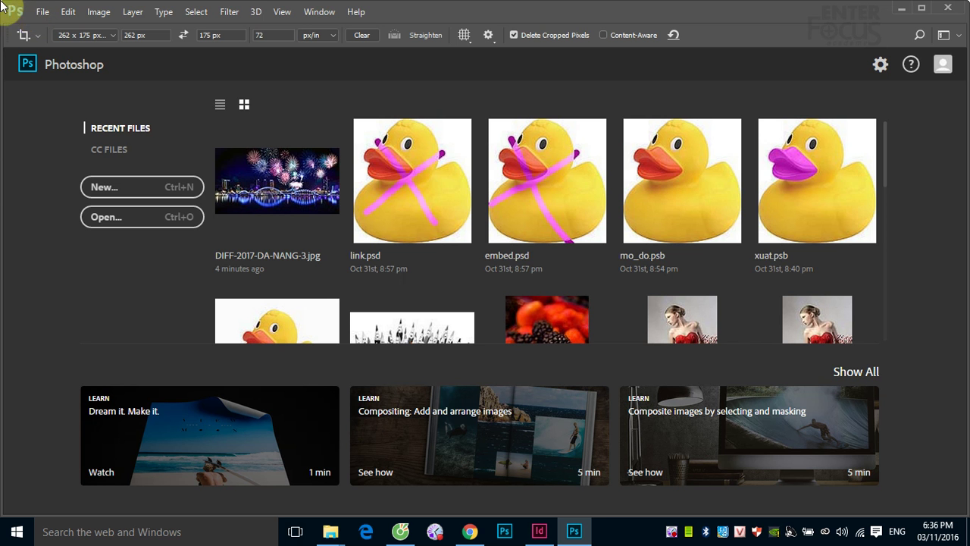
- Open Final.jpg from the BT_2 folder inside For_InDesign on the Desktop
left_click(129, 217)
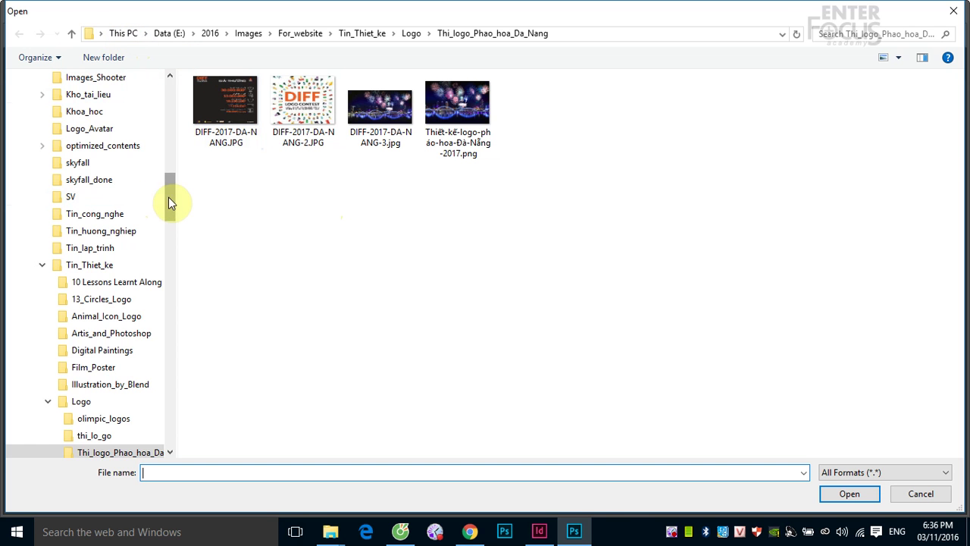
left_click_drag(171, 200, 169, 91)
left_click(54, 100)
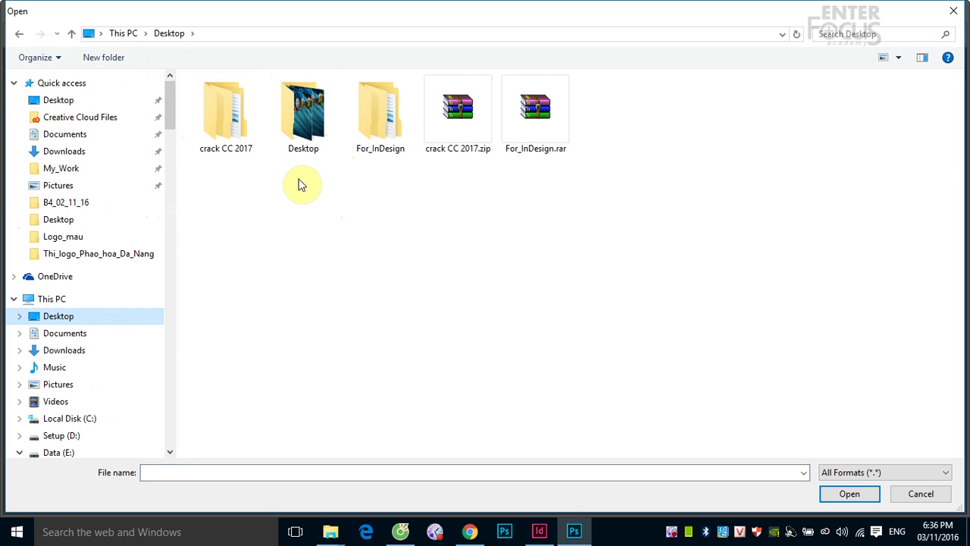
double_click(374, 122)
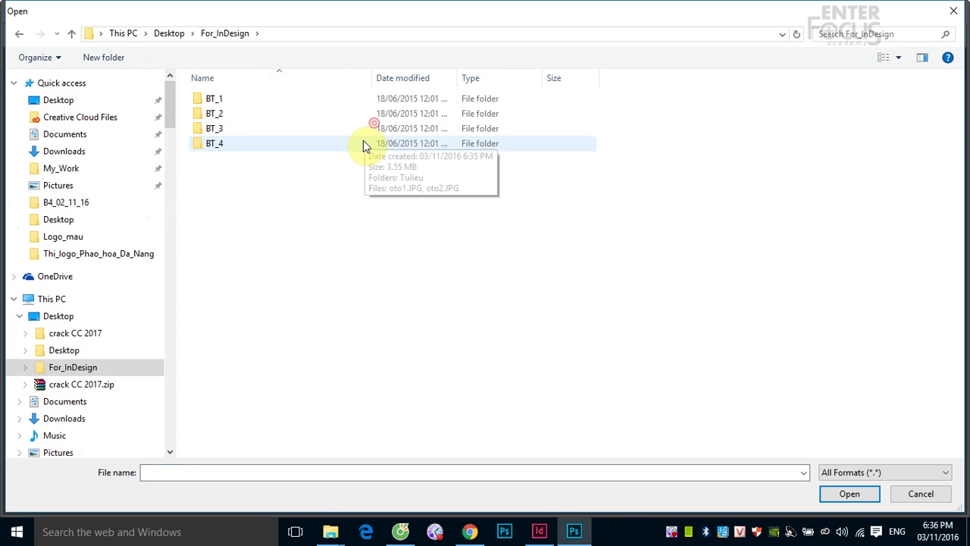
double_click(215, 113)
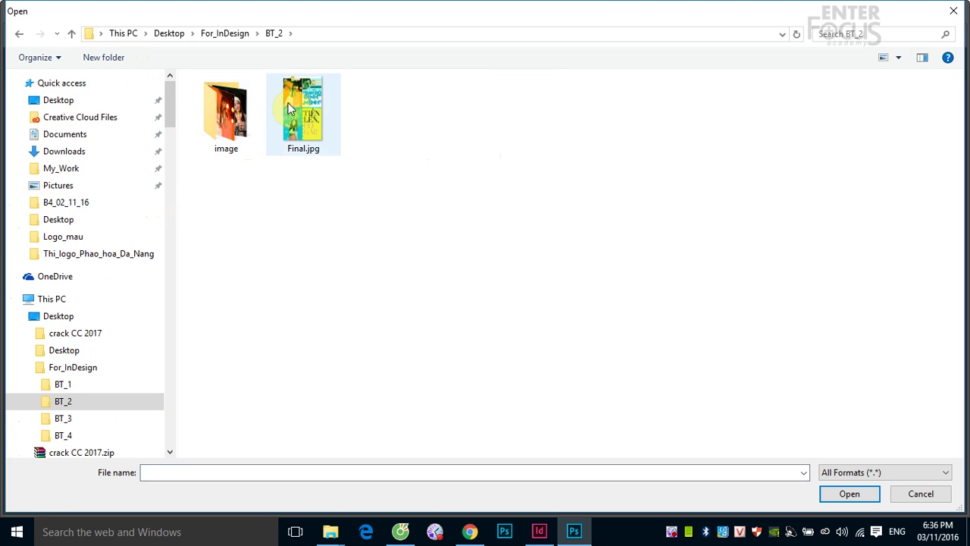
left_click(303, 113)
left_click(850, 494)
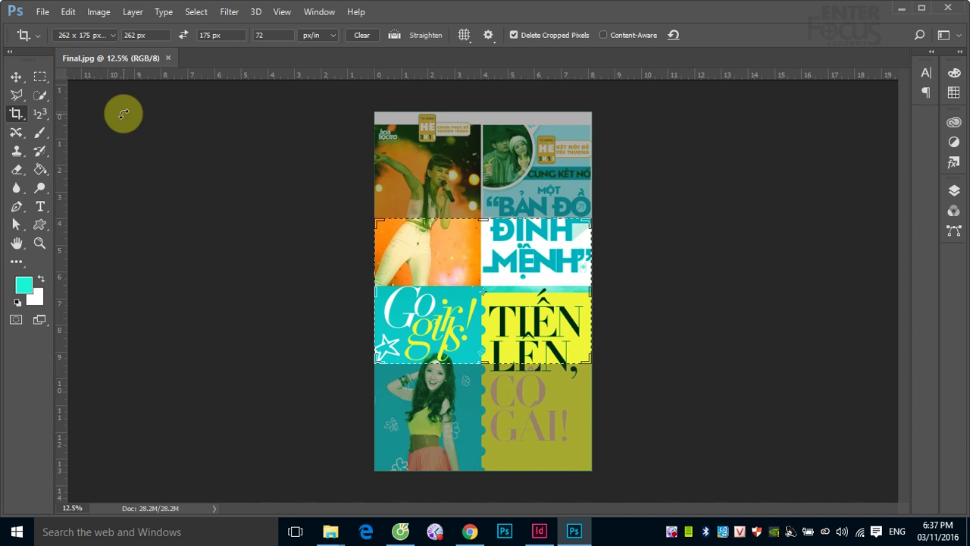
- Check the image size of Final.jpg in Millimeters and select its width value for copying
left_click(15, 78)
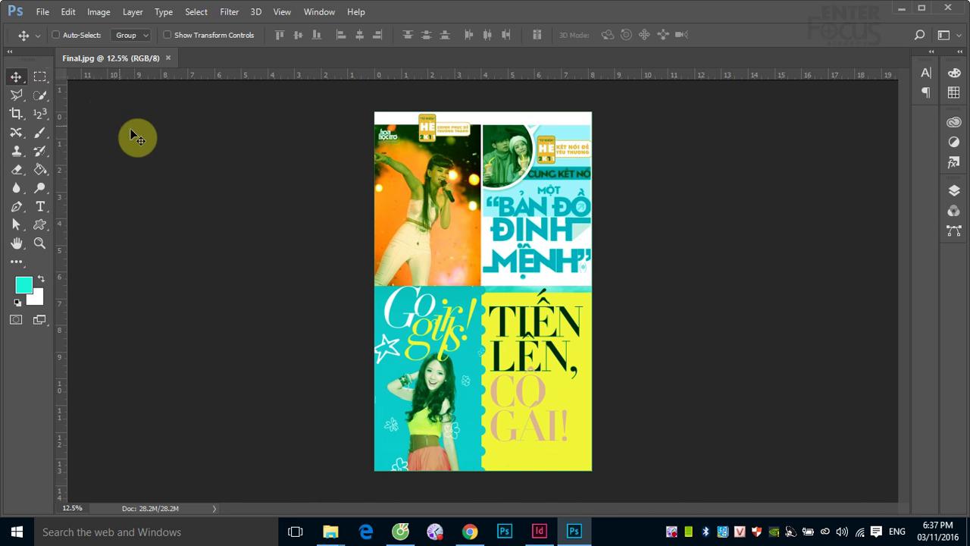
left_click(99, 11)
left_click(159, 114)
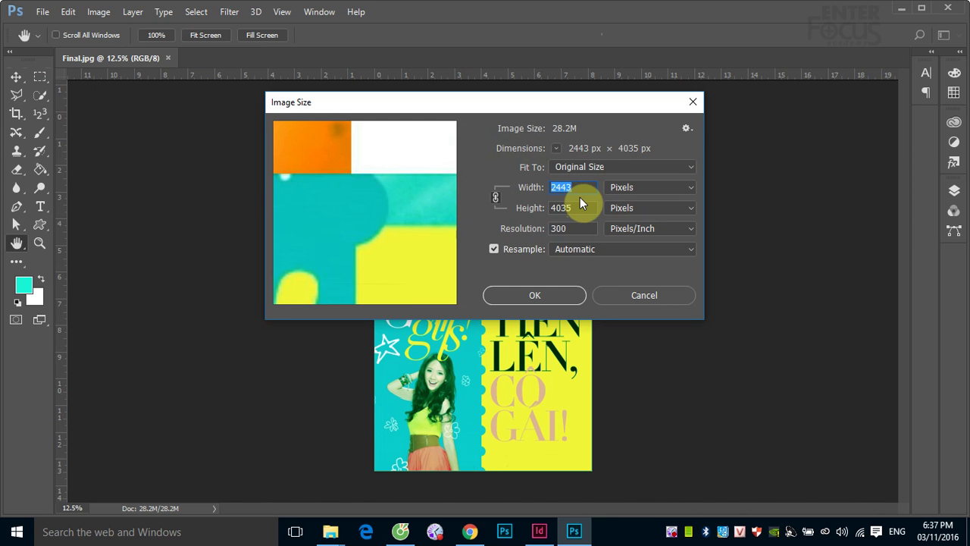
left_click(688, 187)
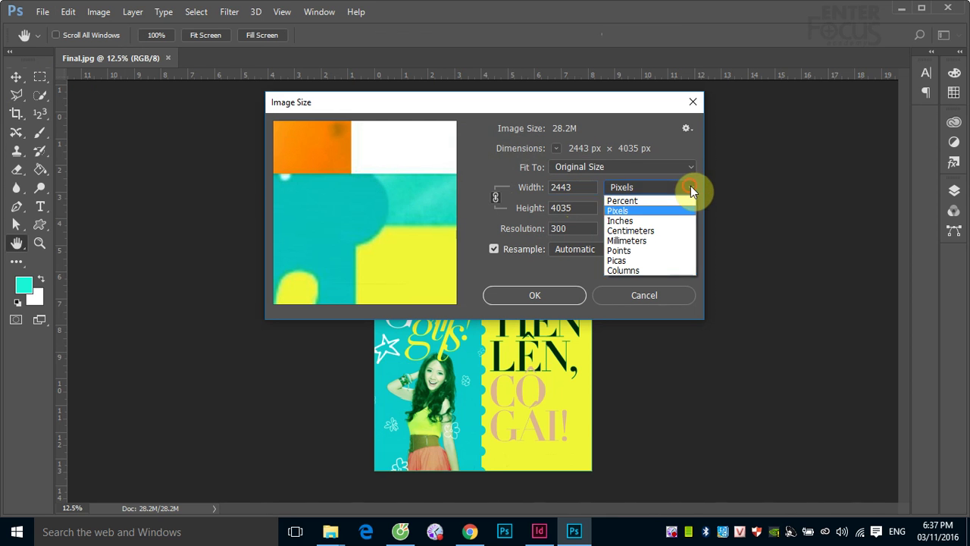
left_click(651, 240)
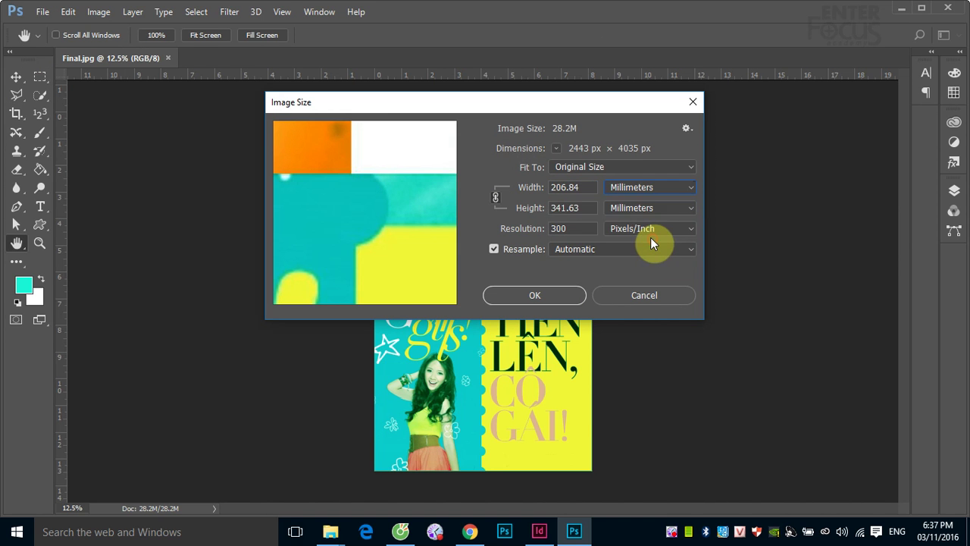
left_click(588, 186)
left_click_drag(588, 186, 551, 187)
- Switch to InDesign, close the open blank document, and start a new print document with a width of 206.84 mm
left_click(539, 531)
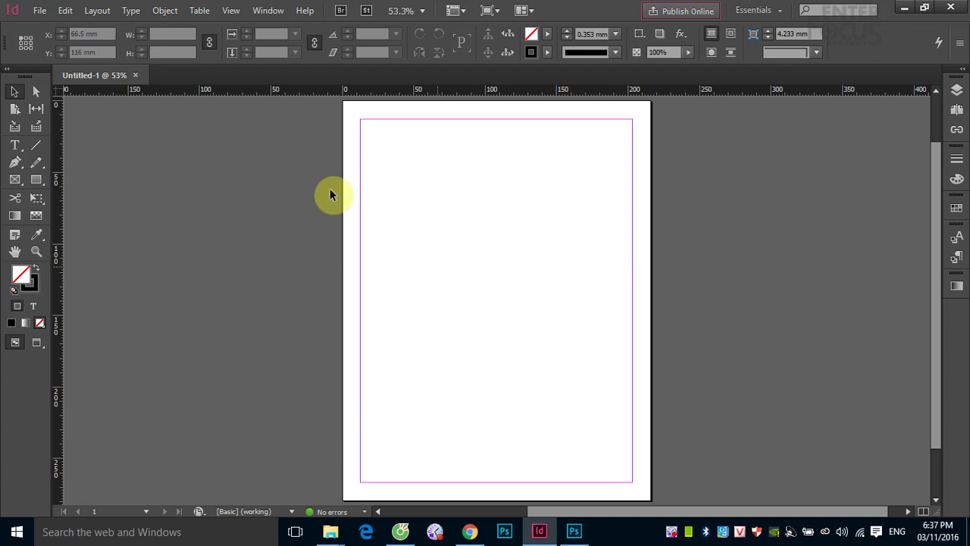
left_click(134, 75)
left_click(42, 12)
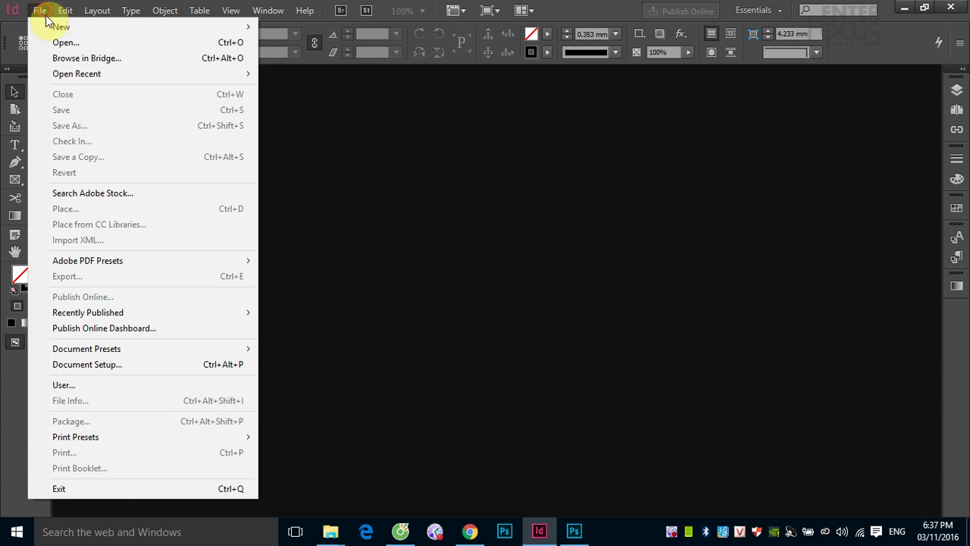
mouse_move(59, 26)
left_click(331, 28)
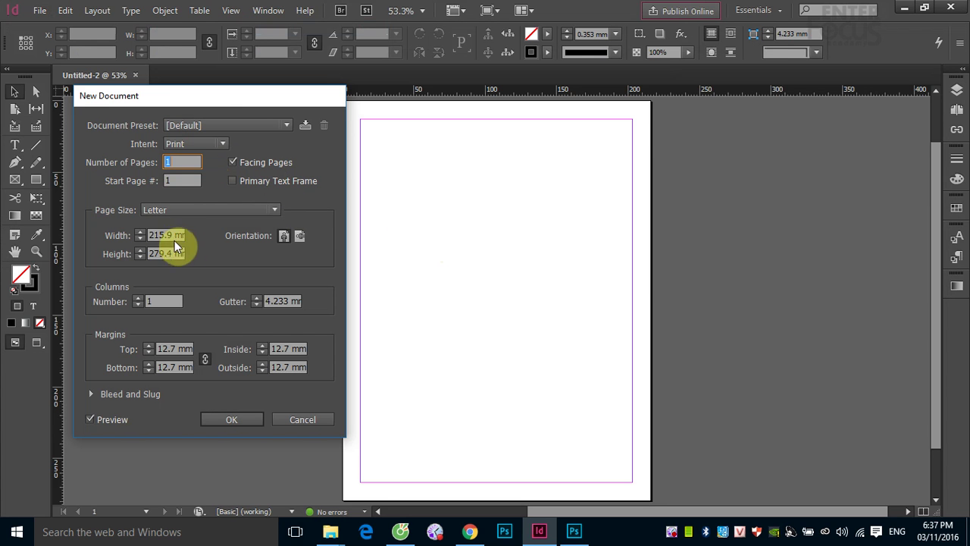
left_click(165, 235)
type("206.84")
- Take the reference image's height from Photoshop, set the new InDesign document's height to 341.63 mm, and create the document
left_click(573, 531)
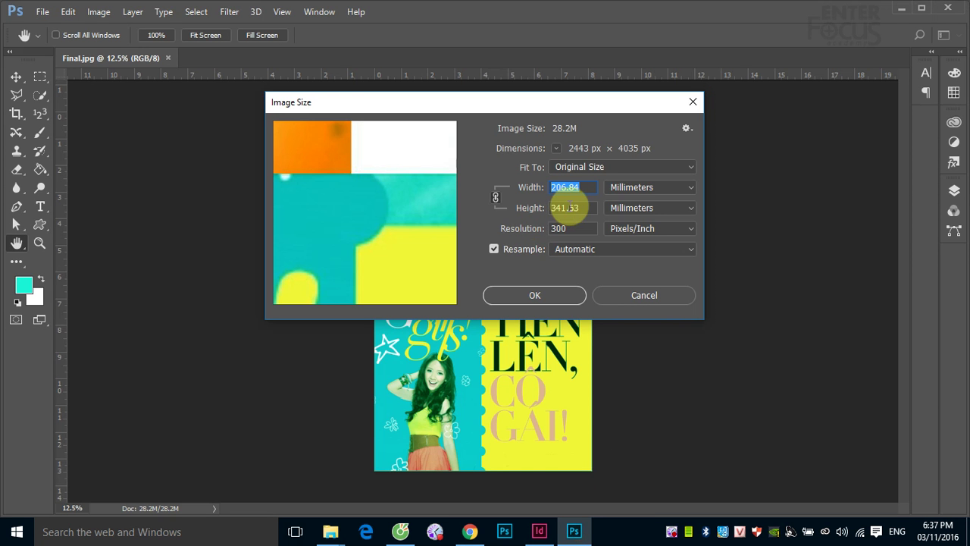
left_click(570, 209)
left_click(542, 531)
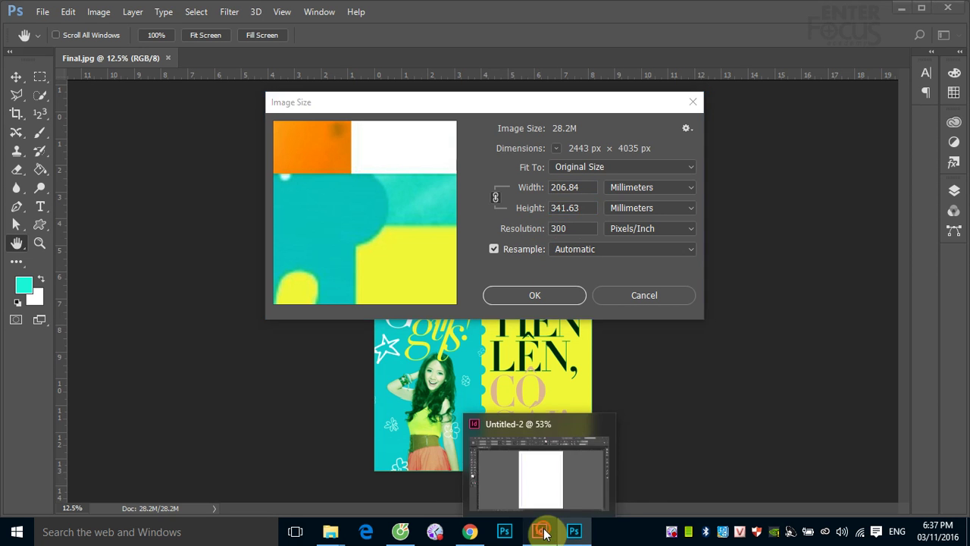
left_click(160, 254)
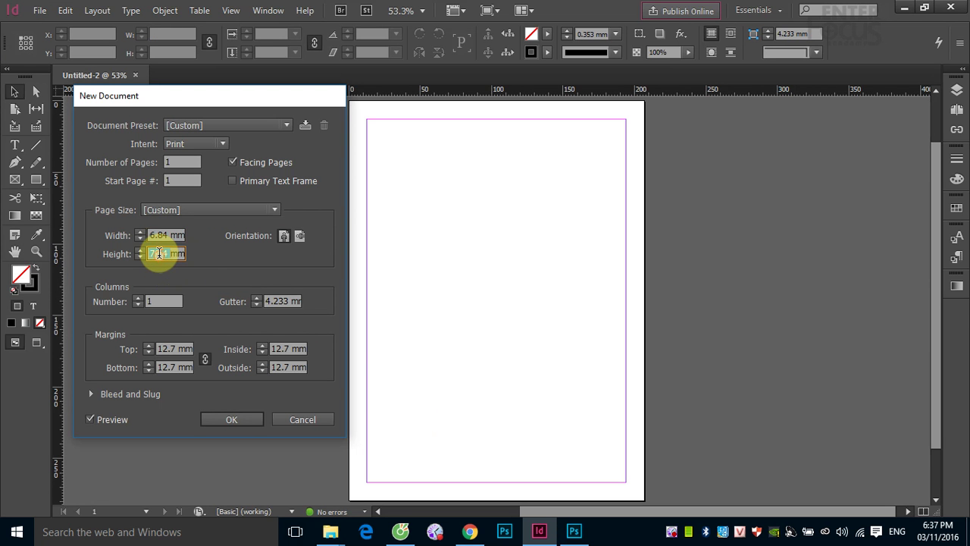
type("341.63m")
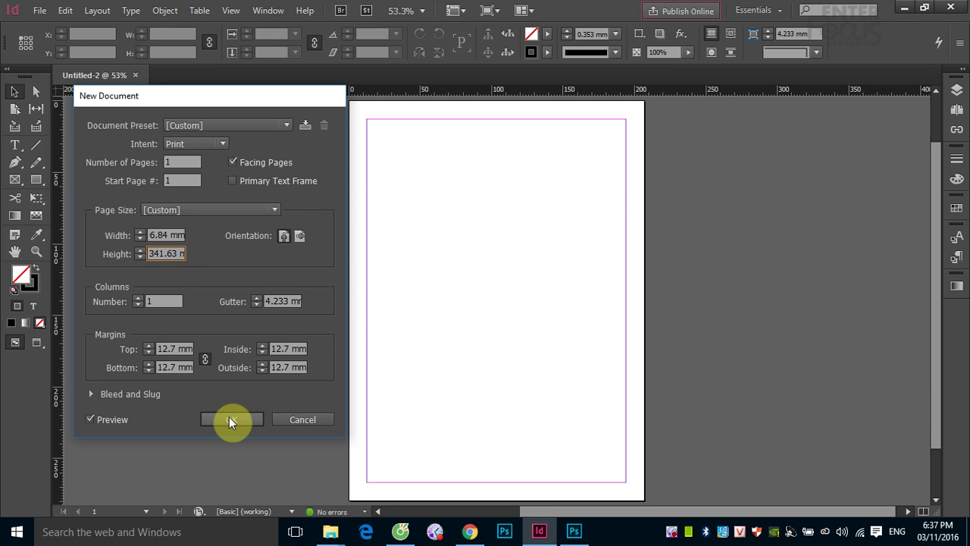
left_click(229, 419)
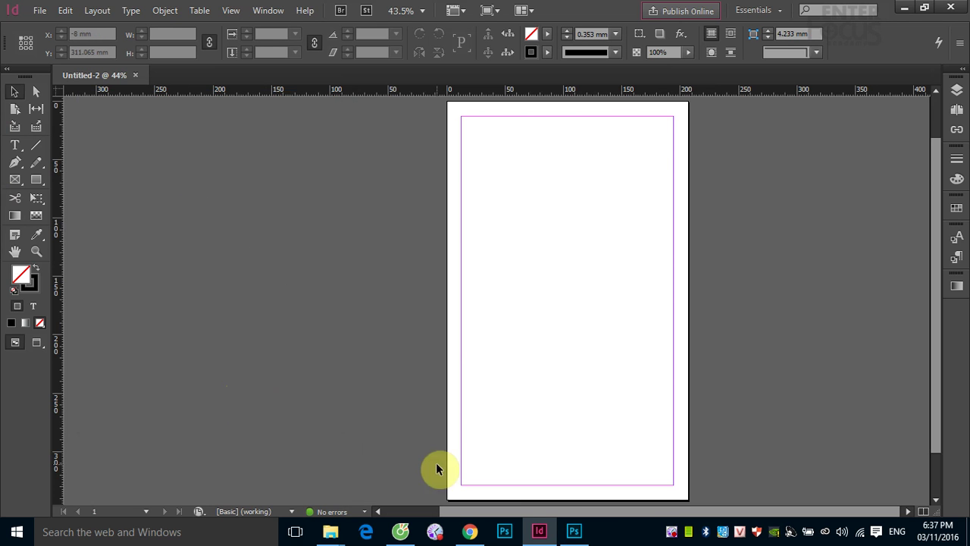
- Place Final.jpg from the BT_2 folder at full size on the pasteboard, flush against the page's left edge
mouse_move(573, 531)
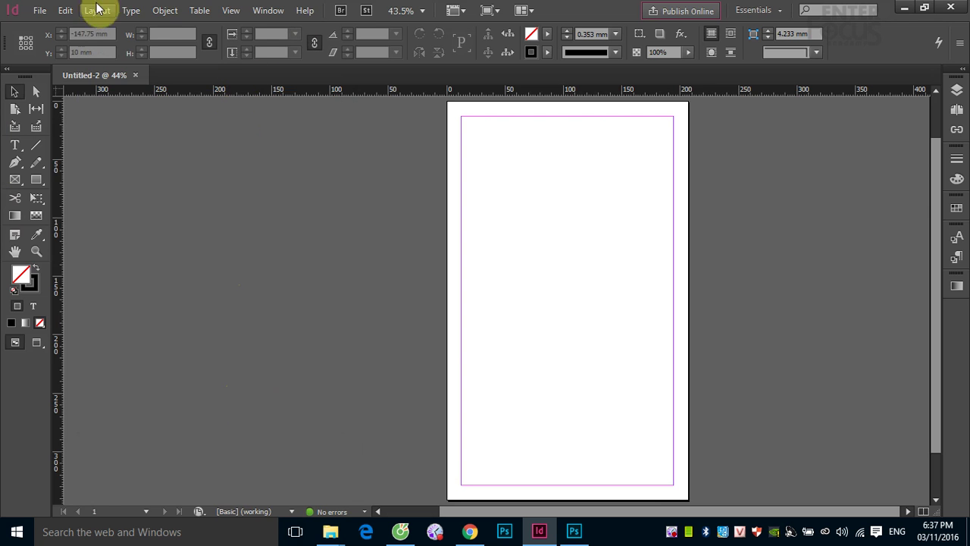
left_click(41, 10)
left_click(95, 210)
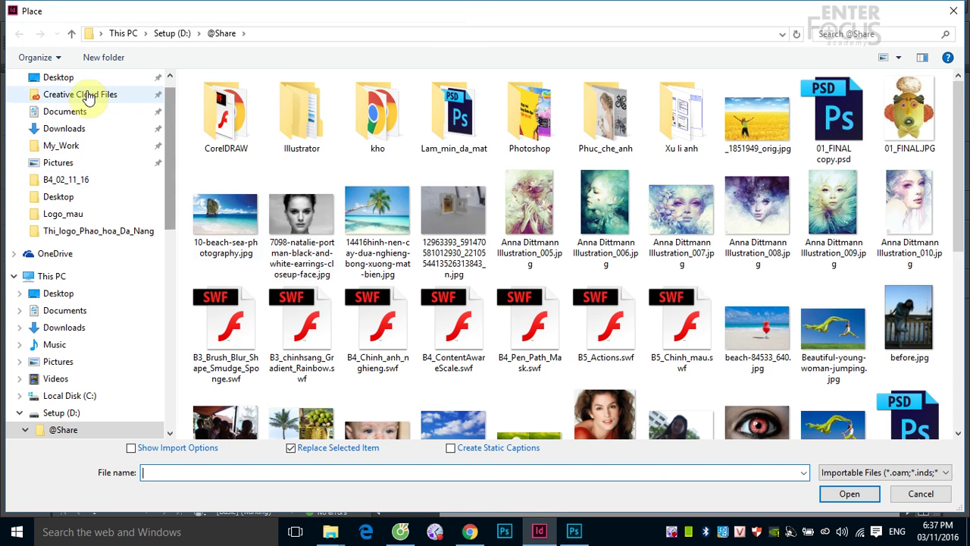
left_click(62, 78)
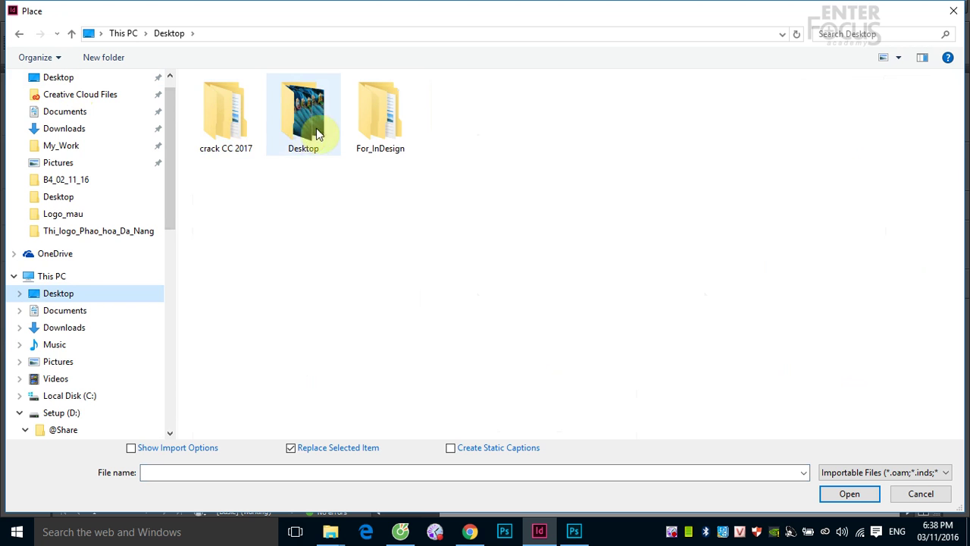
double_click(385, 134)
double_click(212, 115)
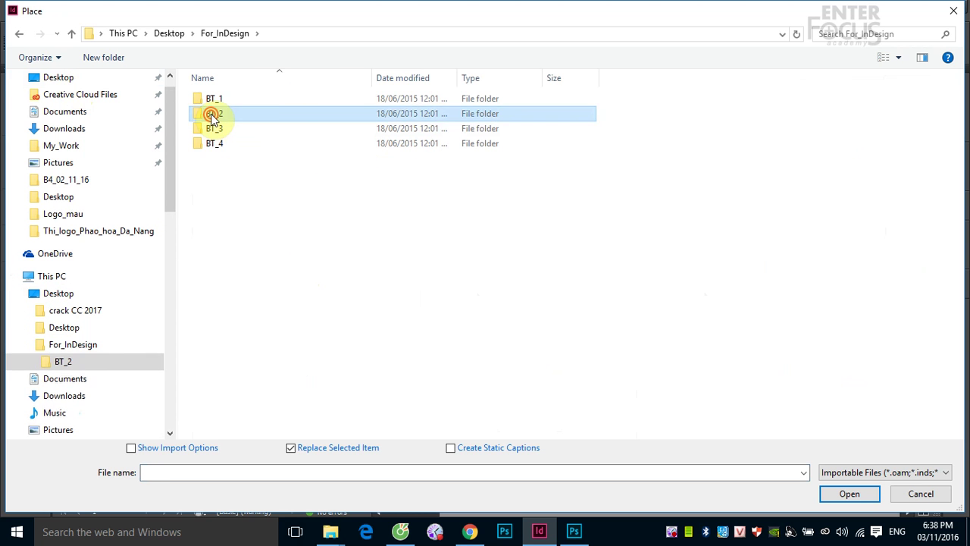
left_click(304, 113)
left_click(849, 493)
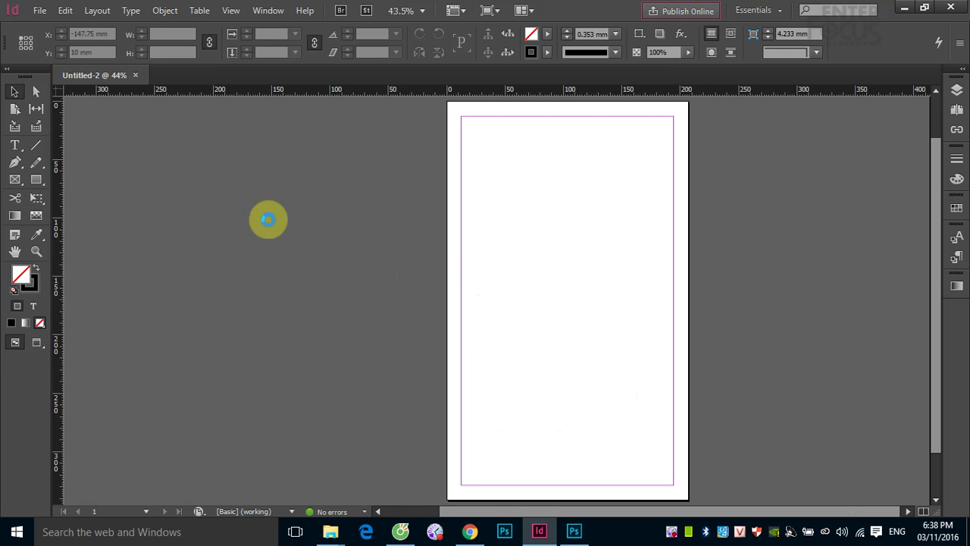
left_click_drag(172, 135, 177, 132)
left_click_drag(368, 245, 397, 236)
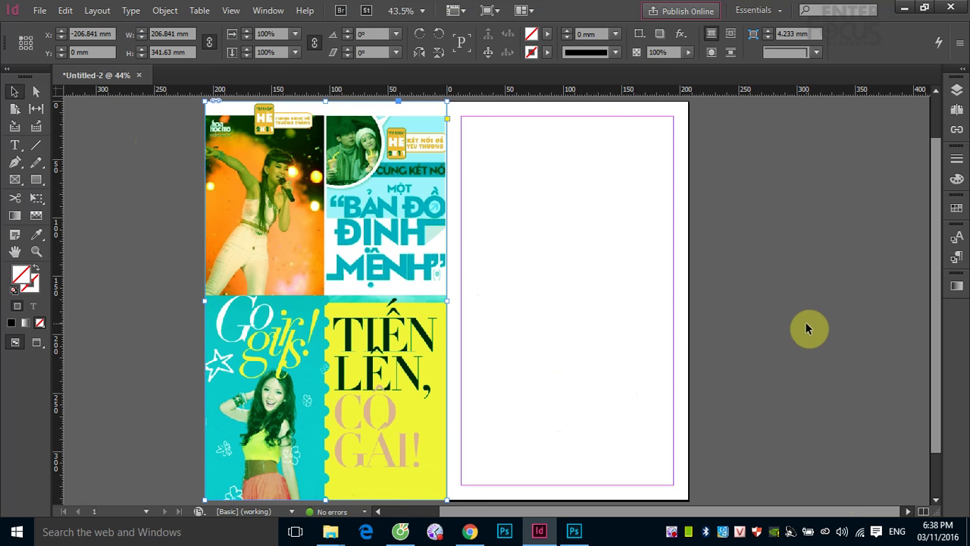
left_click(764, 288)
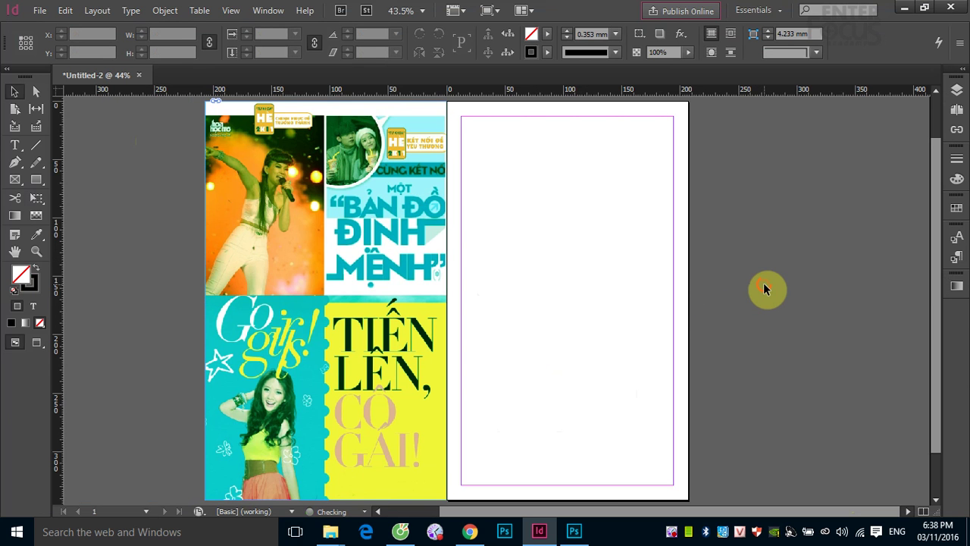
- Place thuthuy2.JPG from the image folder at about 102 × 153 mm over the reference's singer photo, and move it onto the pasteboard left of the reference
left_click(40, 12)
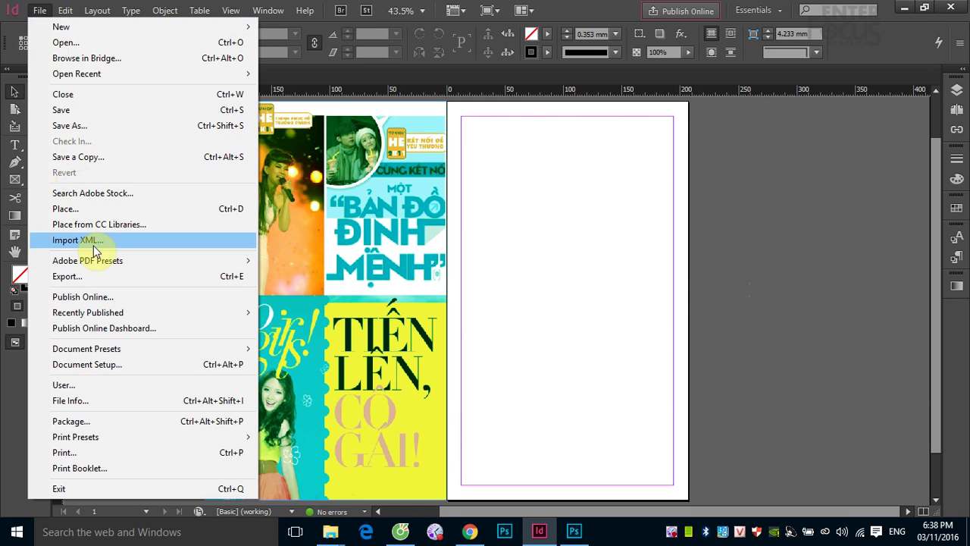
left_click(62, 209)
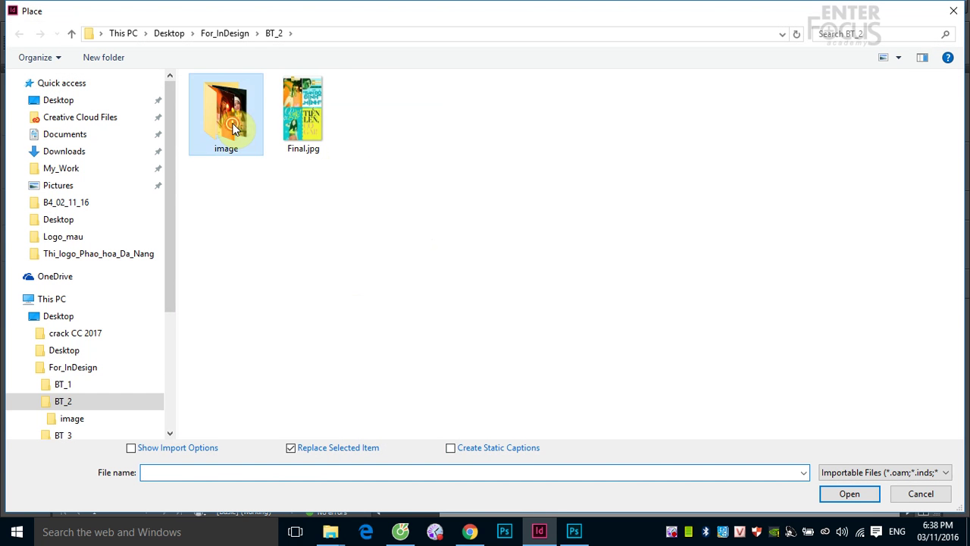
double_click(232, 128)
left_click(386, 144)
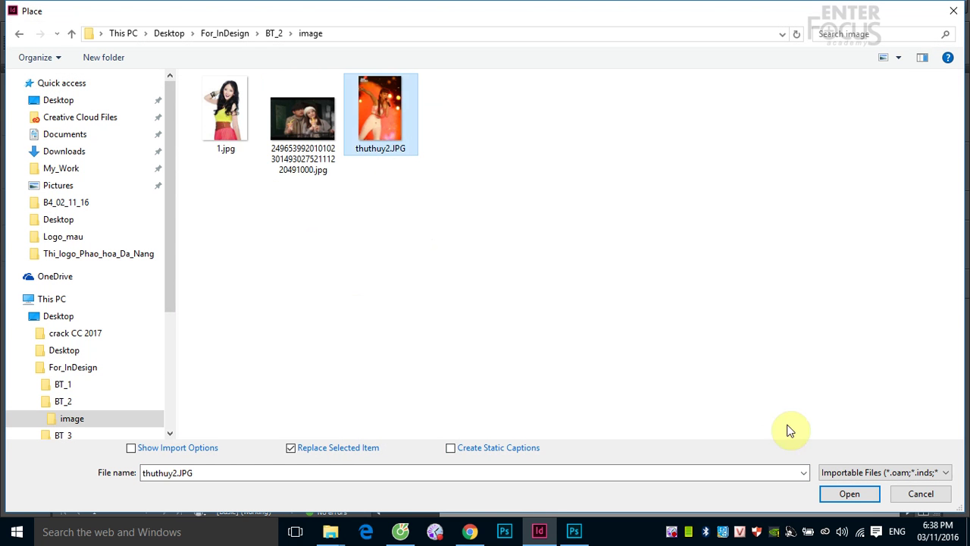
left_click(849, 494)
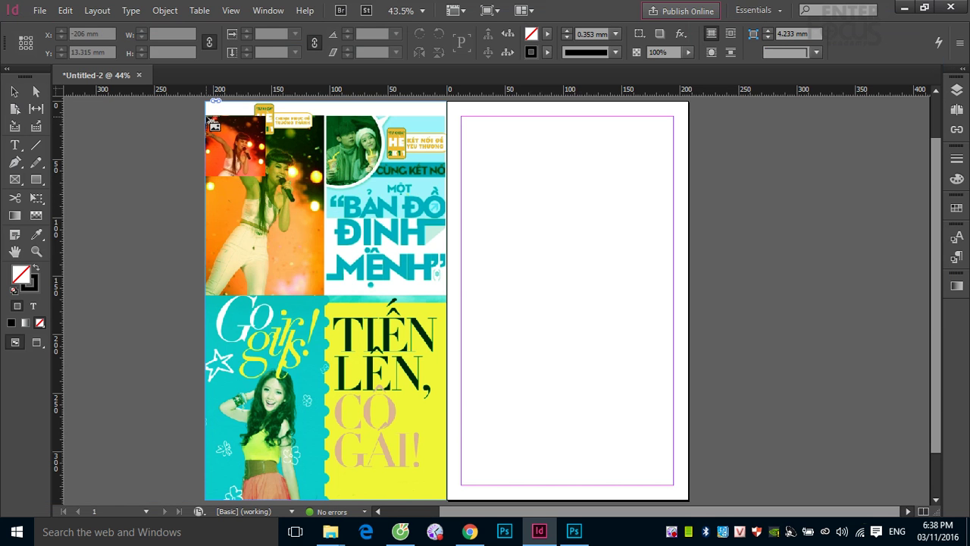
left_click_drag(207, 114, 311, 294)
left_click(15, 92)
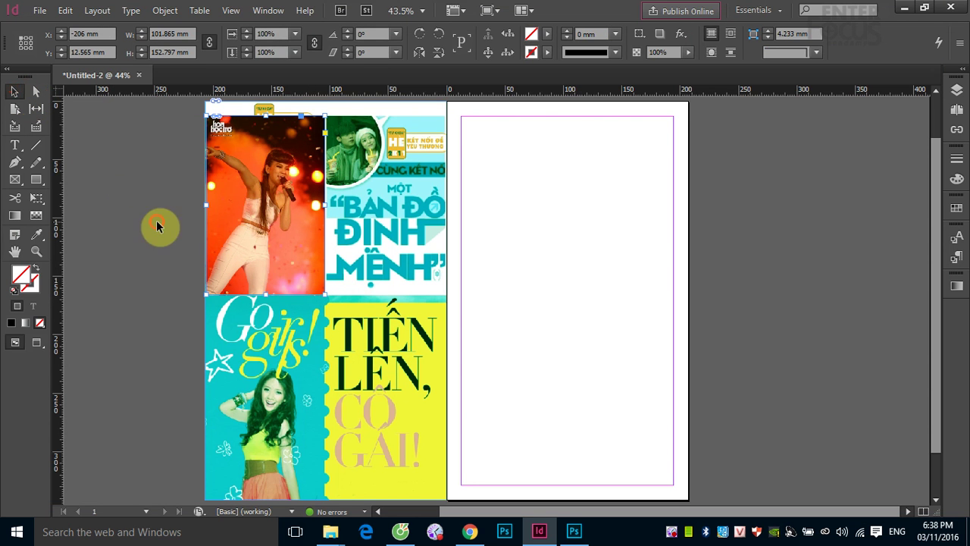
left_click_drag(256, 219, 132, 223)
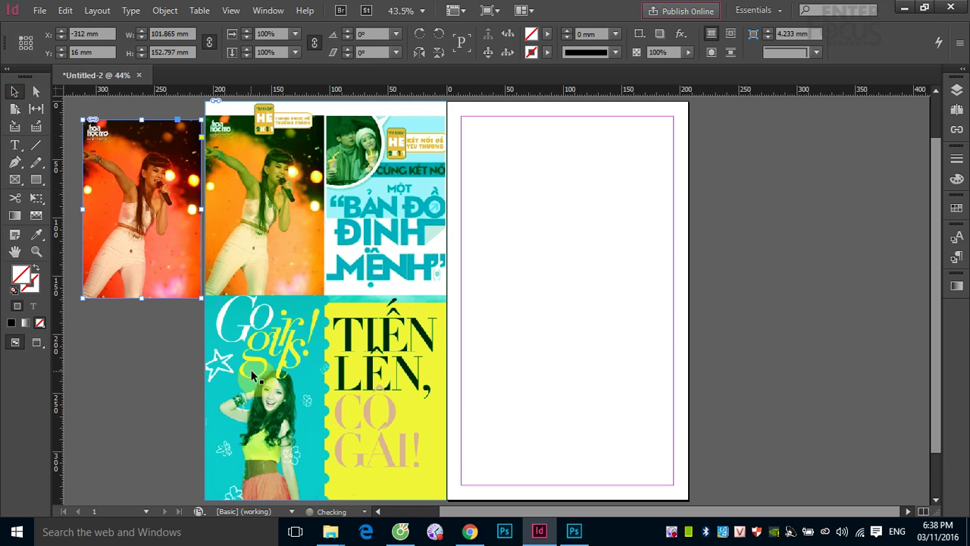
- Place 1.jpg from the image folder at about 101 × 144 mm over the reference's girl photo, and move it onto the pasteboard left of the reference
left_click(39, 11)
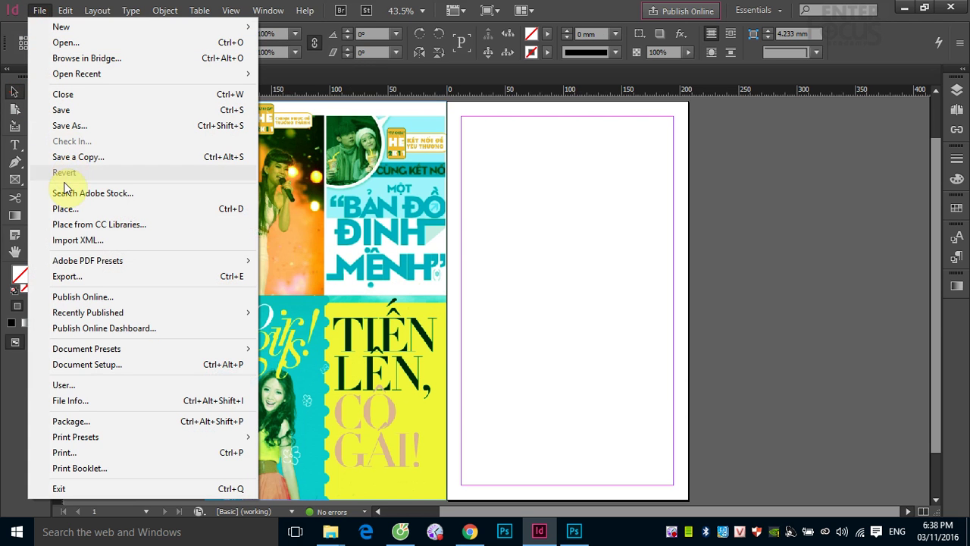
left_click(76, 209)
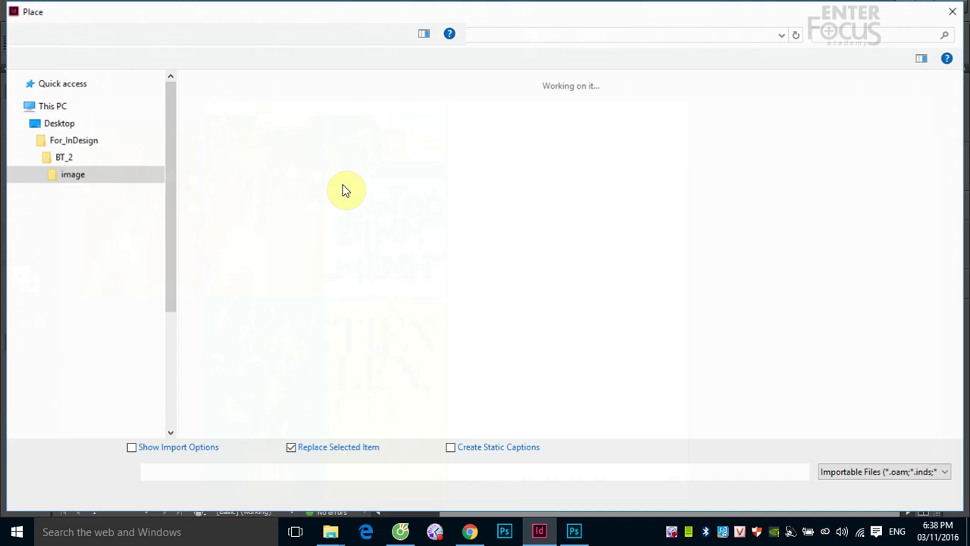
left_click(254, 137)
left_click(842, 489)
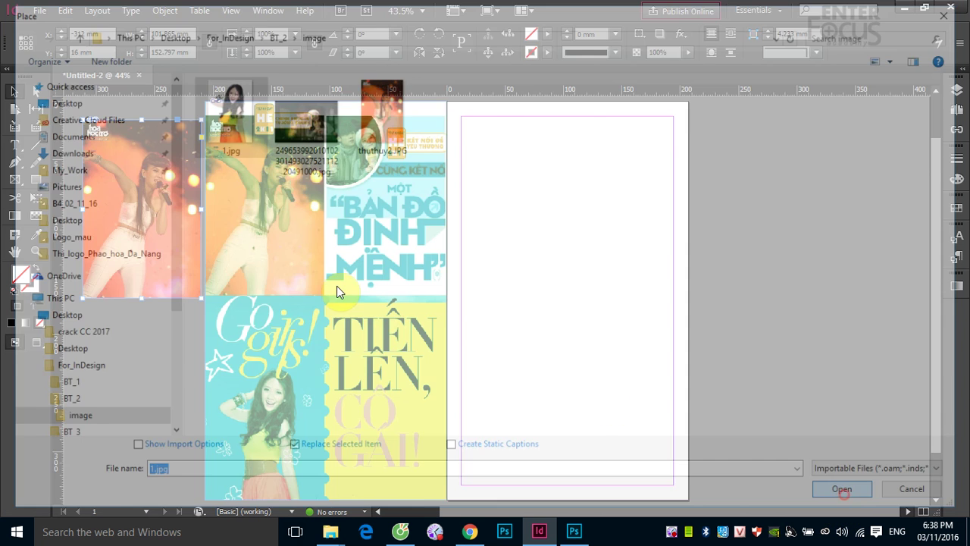
key("ctrl+z")
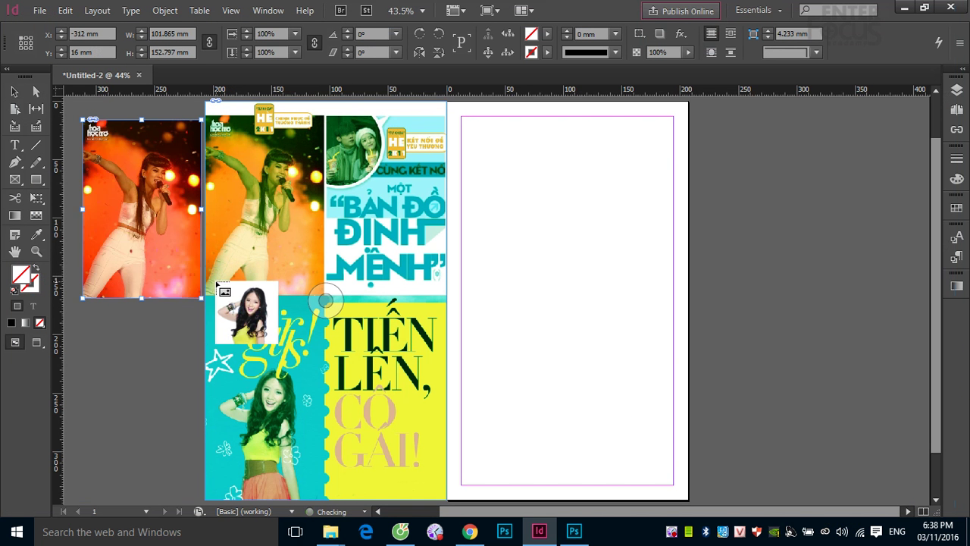
scroll(214, 295, "down", 1)
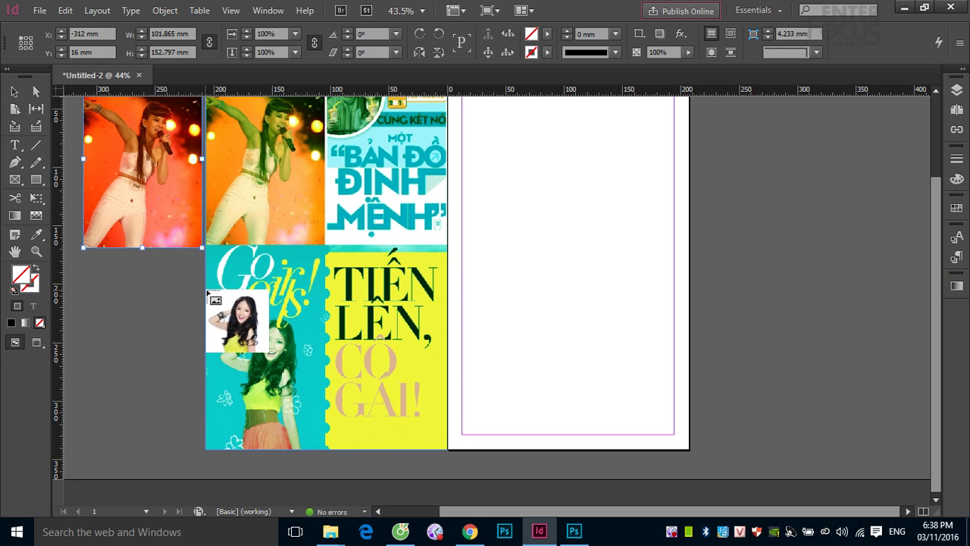
left_click_drag(207, 282, 310, 447)
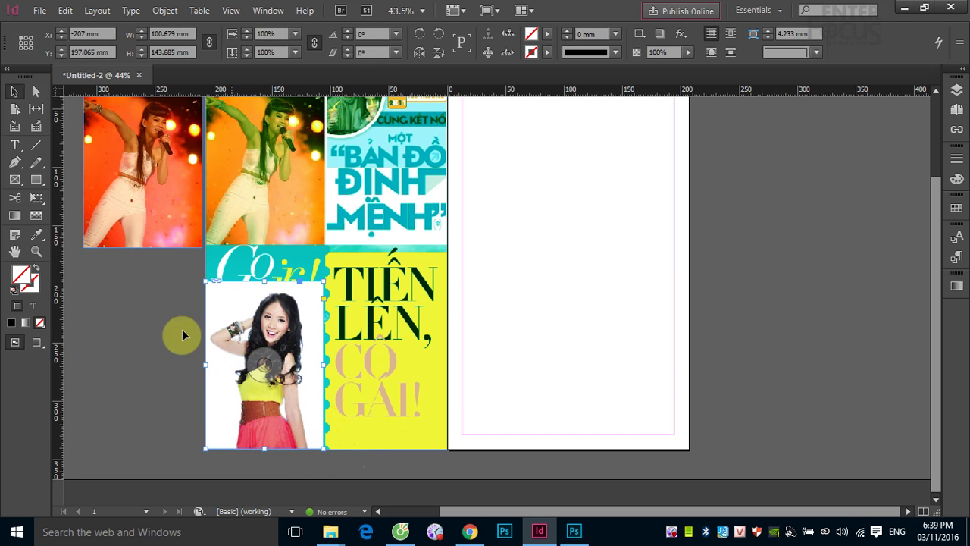
left_click_drag(226, 320, 95, 328)
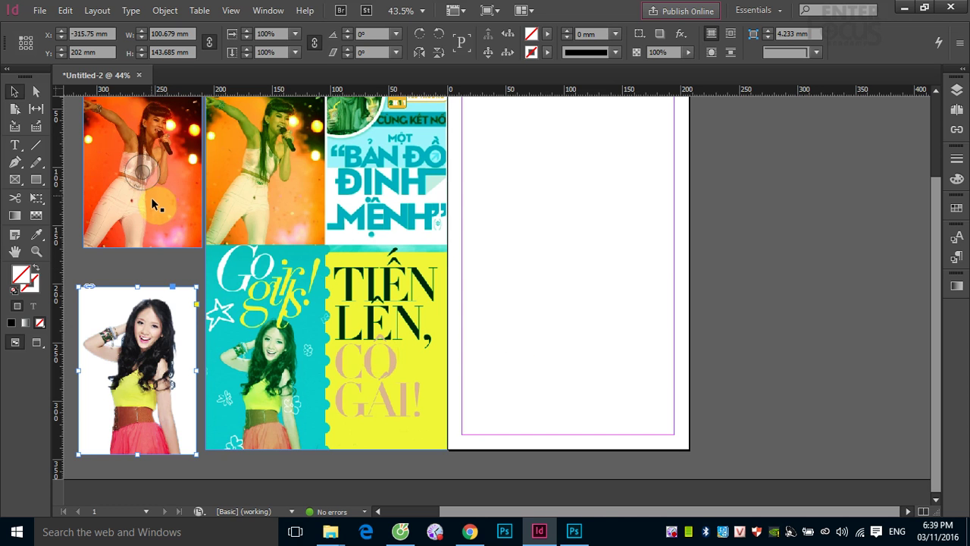
- Move the singer photo to the page's upper left at the top margin, and the girl photo onto the page below it
scroll(152, 199, "up", 1)
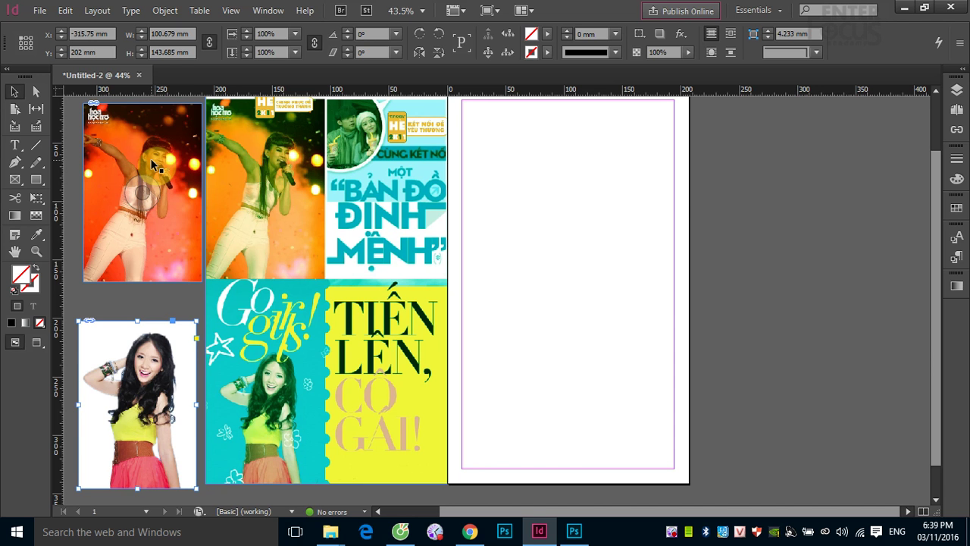
left_click(135, 387)
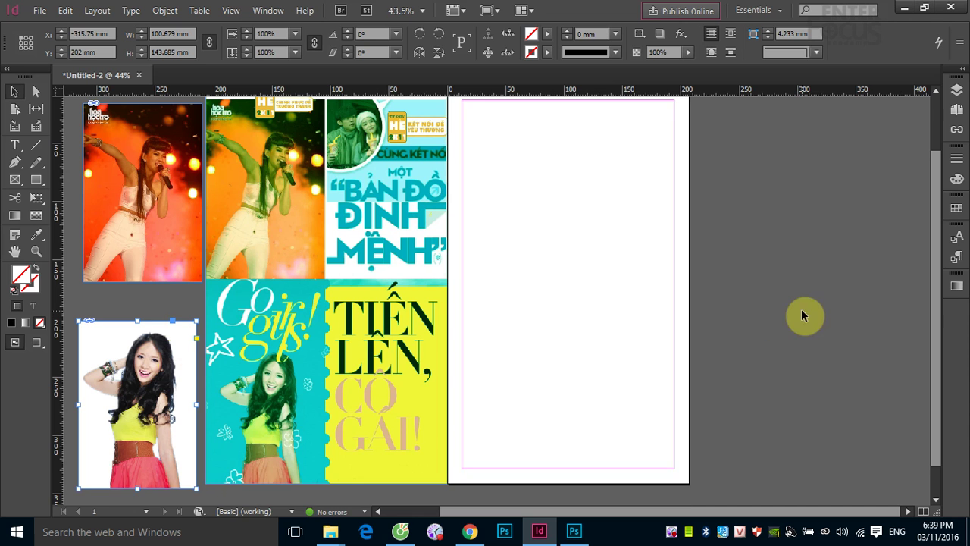
scroll(787, 317, "up", 1)
left_click_drag(382, 247, 501, 248)
left_click_drag(502, 247, 503, 248)
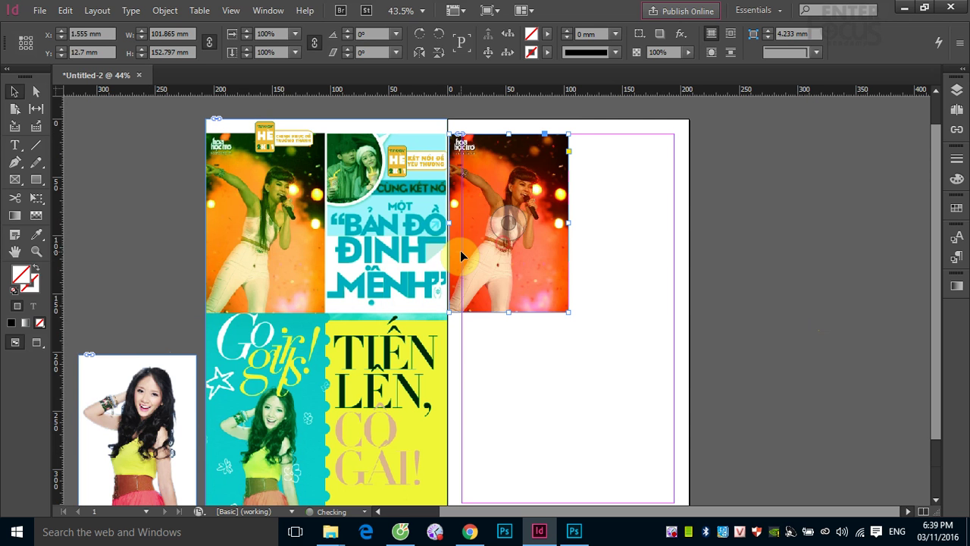
left_click_drag(142, 397, 514, 364)
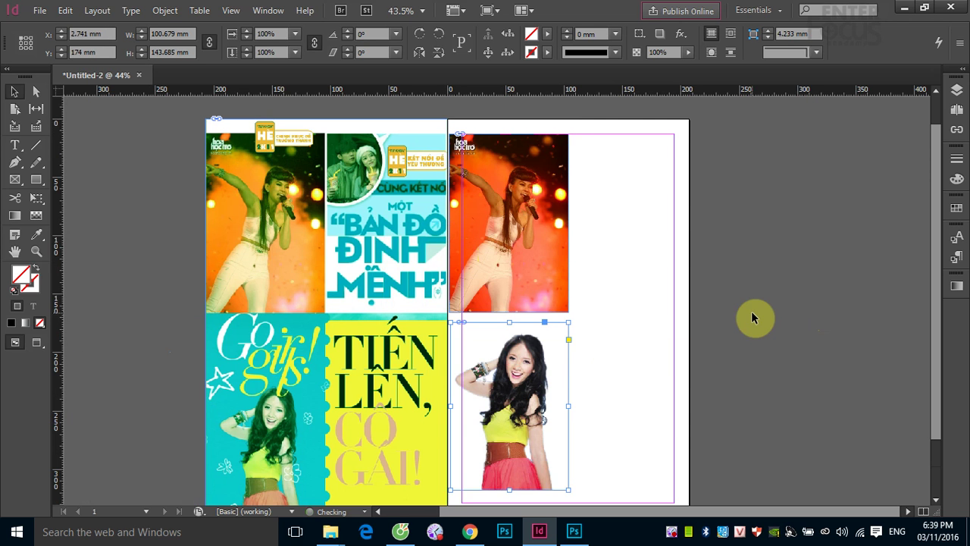
- Scale the girl photo to about 87 × 124 mm and seat it on the page's bottom edge, aligned with the left margin
scroll(754, 318, "down", 2)
left_click_drag(504, 312, 501, 339)
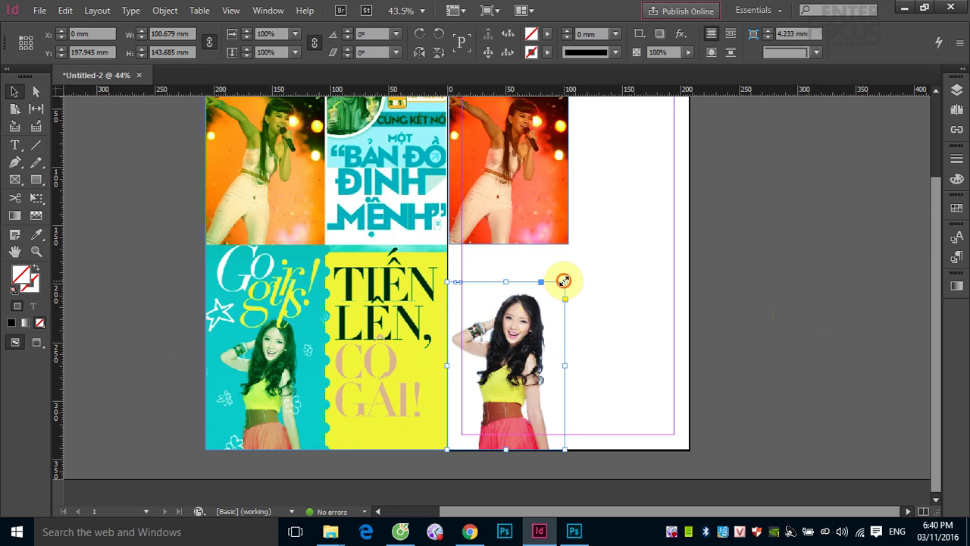
left_click_drag(563, 282, 553, 302)
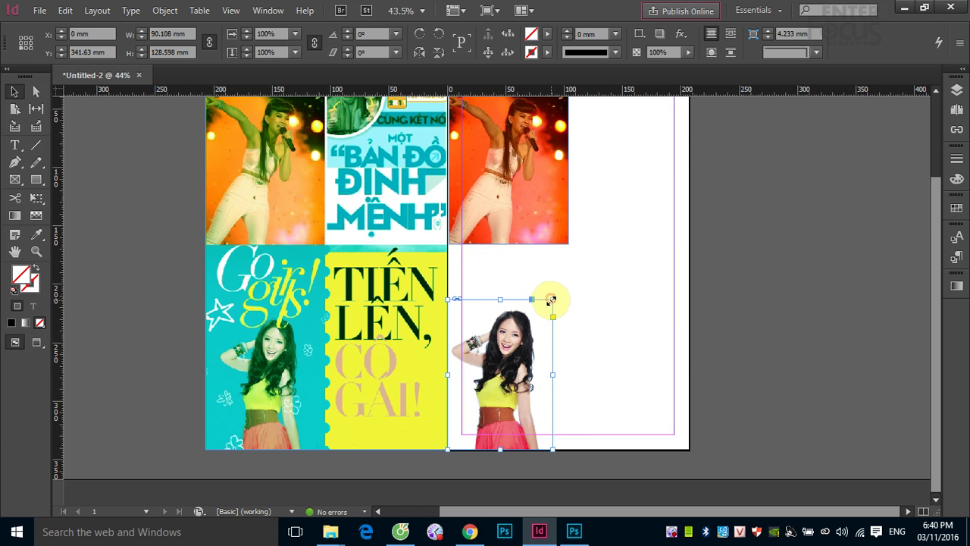
left_click_drag(551, 301, 549, 305)
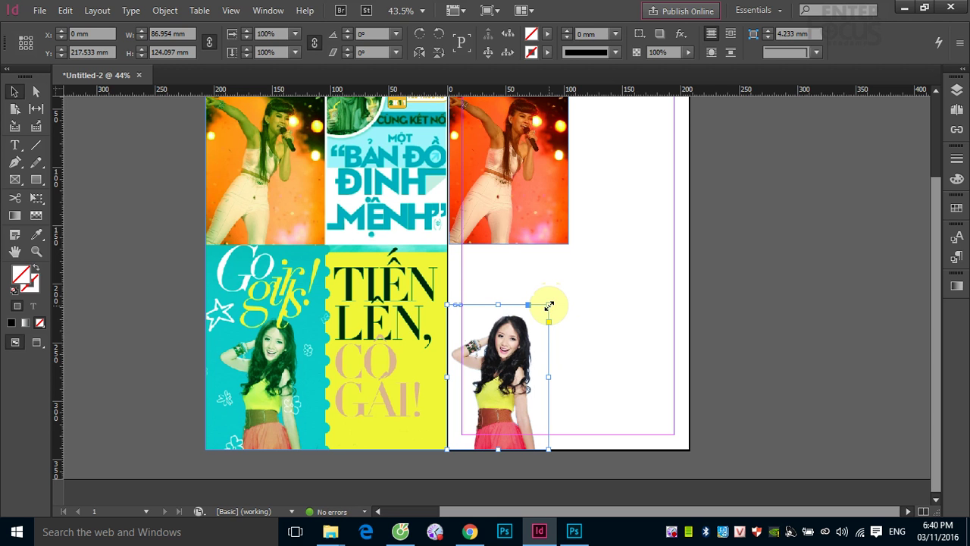
left_click_drag(519, 345, 533, 339)
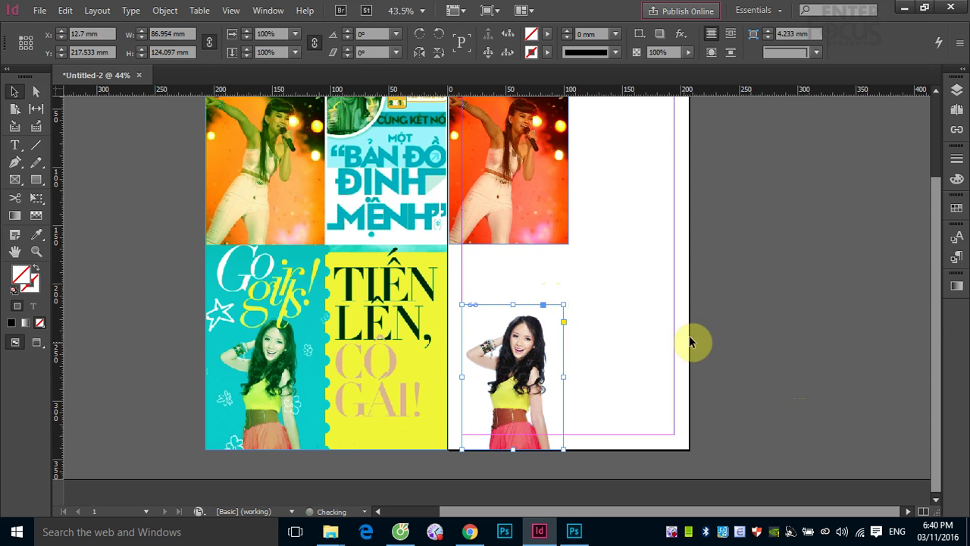
left_click(696, 332)
- Draw a circle about 74 mm in diameter over the reference's couple photo, matching the photo's curved edge
scroll(217, 281, "up", 1)
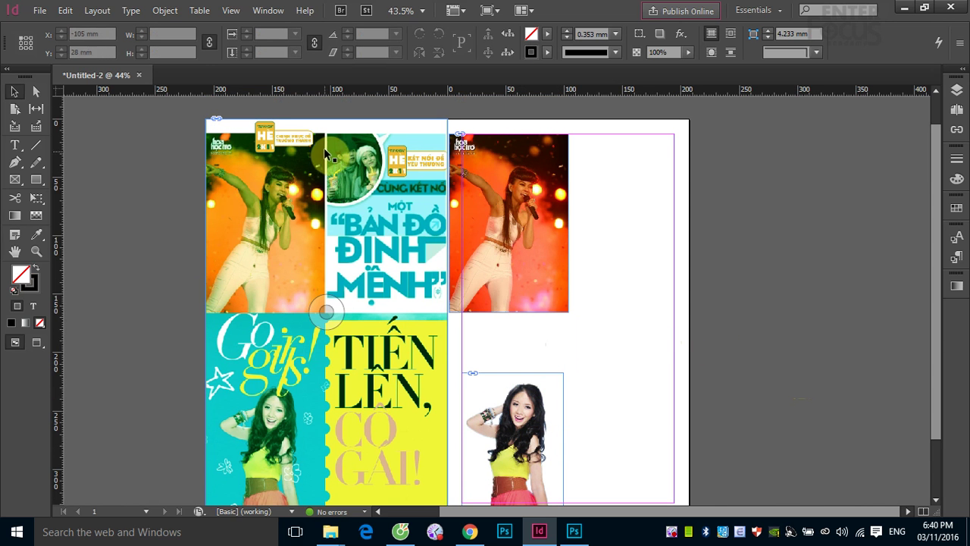
left_click_drag(938, 169, 931, 137)
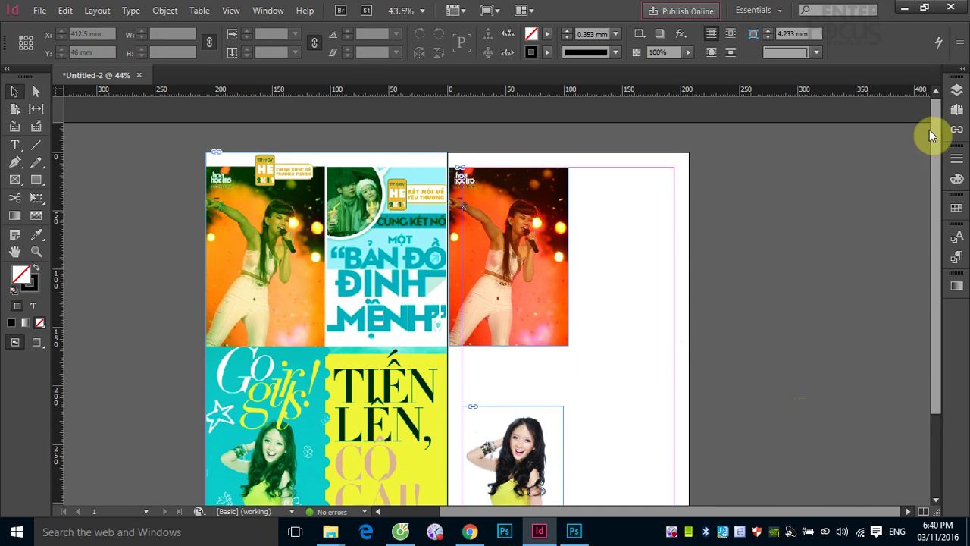
left_click(309, 157)
left_click_drag(512, 282, 314, 146)
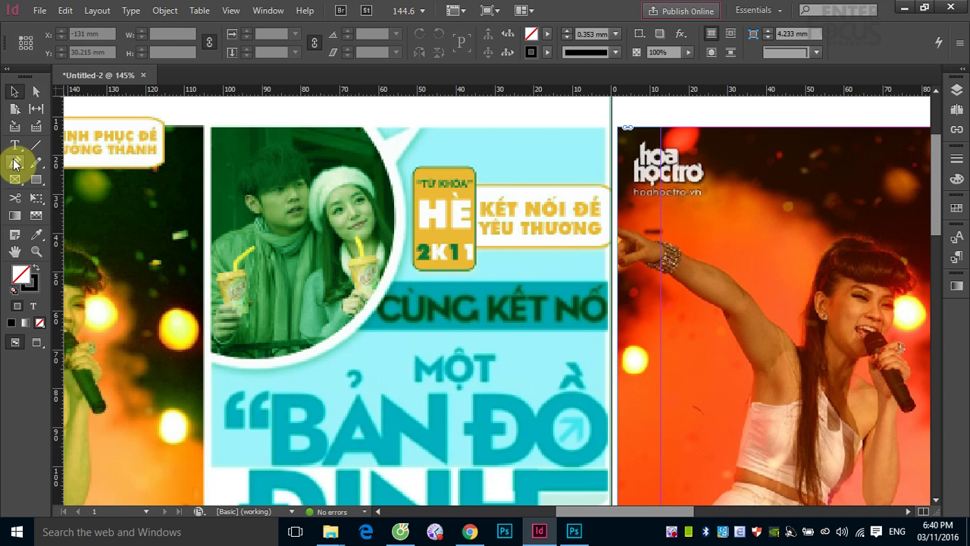
left_click(15, 162)
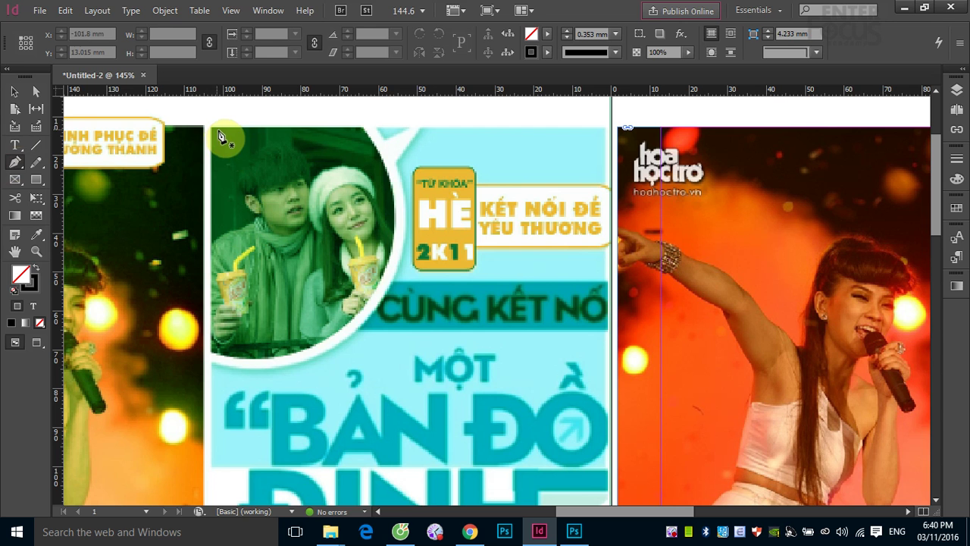
left_click(36, 181)
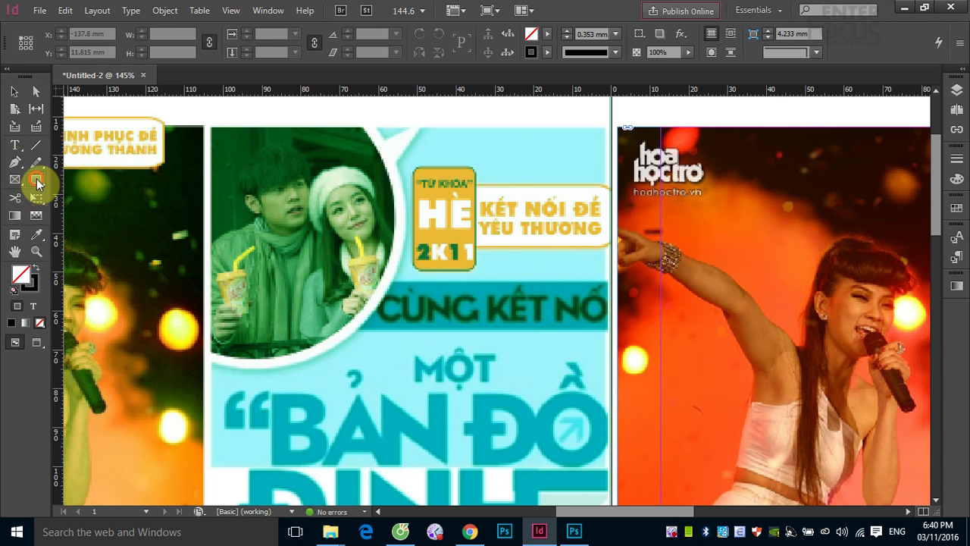
left_click(72, 191)
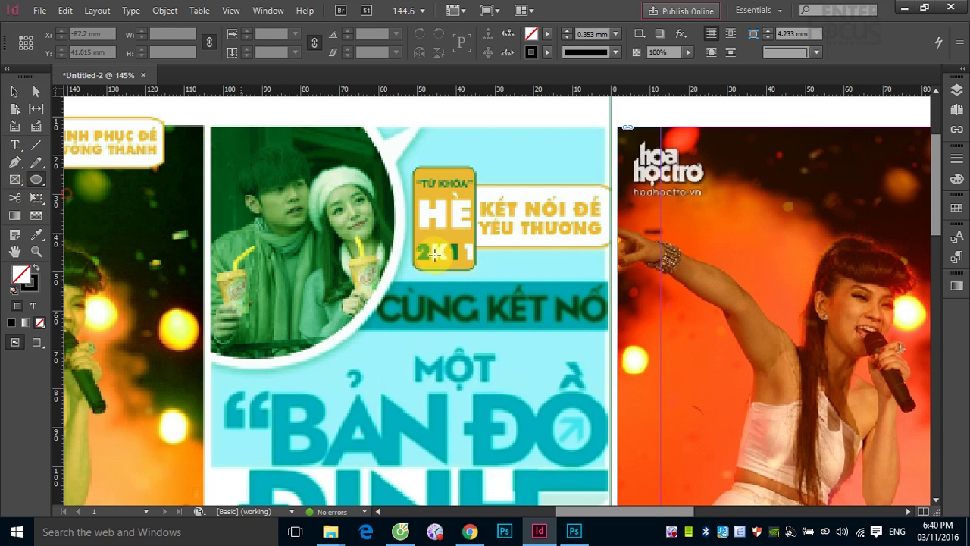
scroll(425, 265, "up", 1)
scroll(424, 265, "left", 3)
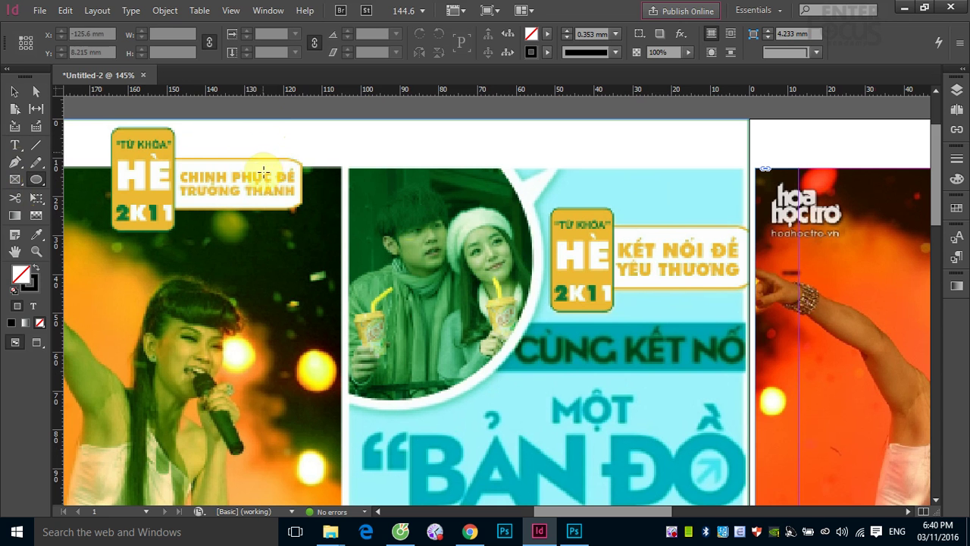
left_click_drag(284, 137, 532, 446)
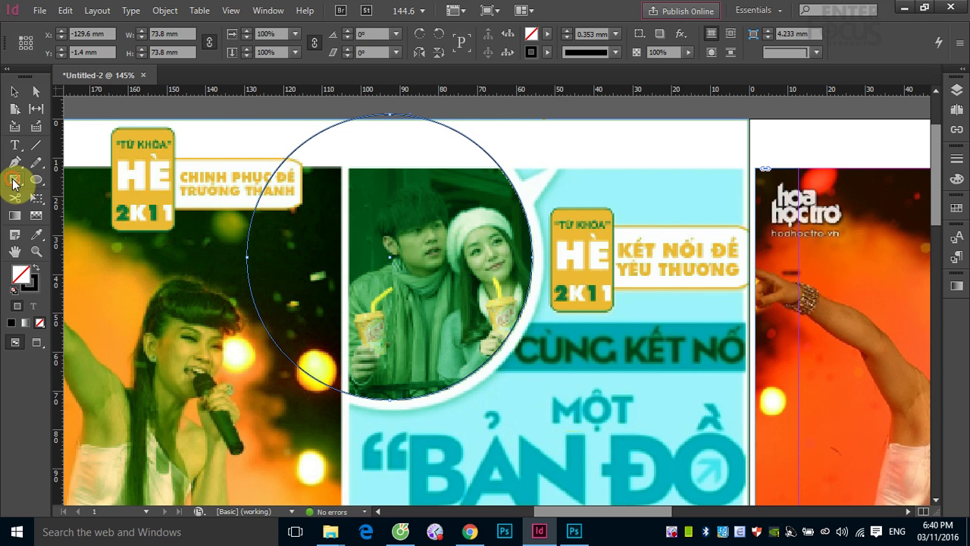
- Draw a rectangle about 107 × 34 mm over the circle's top, with its lower side along the couple photo's upper edge
left_click_drag(36, 184, 79, 177)
scroll(576, 274, "up", 2)
scroll(576, 274, "up", 1)
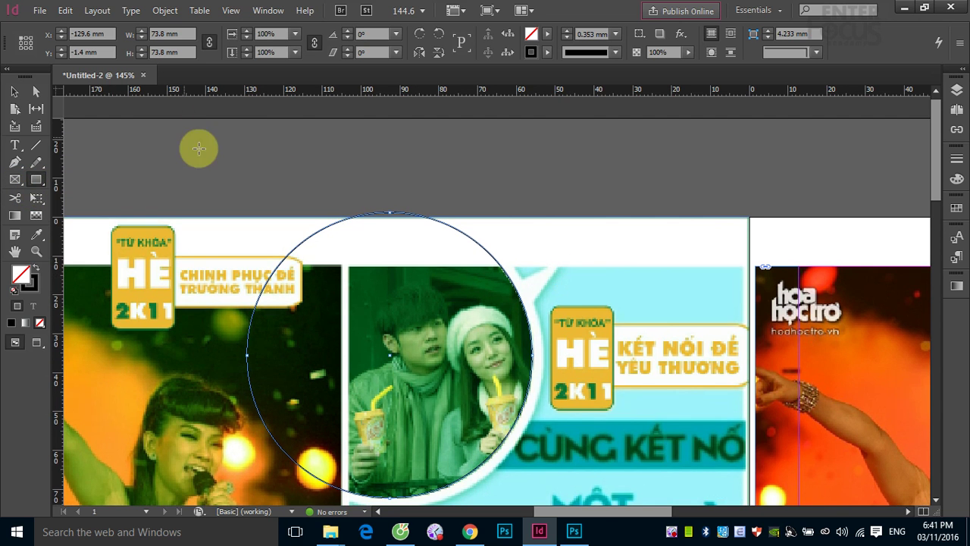
left_click_drag(177, 133, 594, 266)
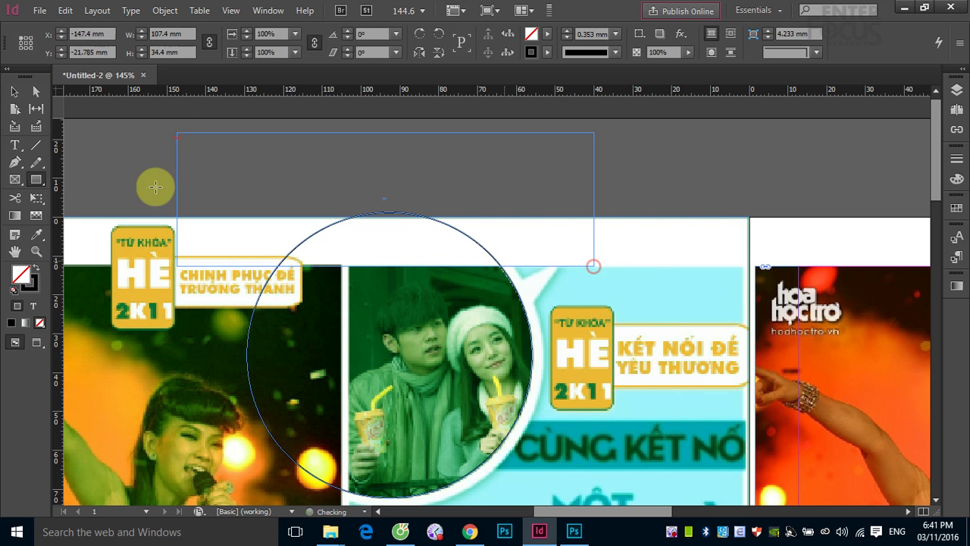
- Subtract the rectangle from the circle with Pathfinder to cut its top flat
left_click(14, 90)
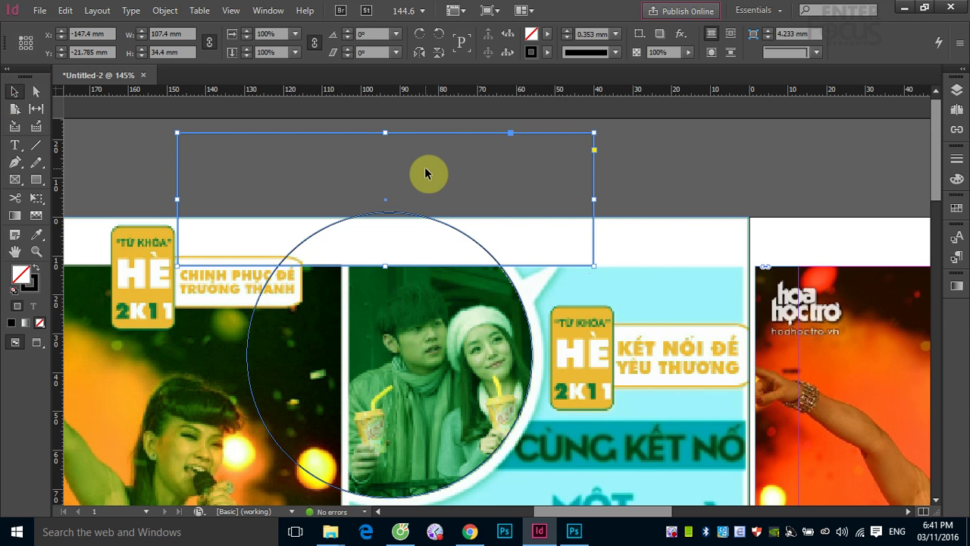
left_click(516, 295, "shift")
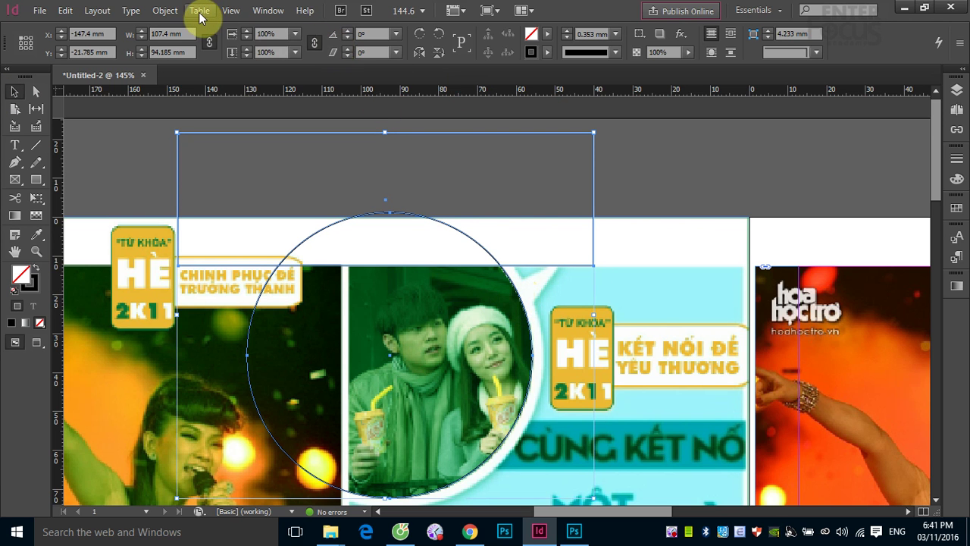
left_click(162, 12)
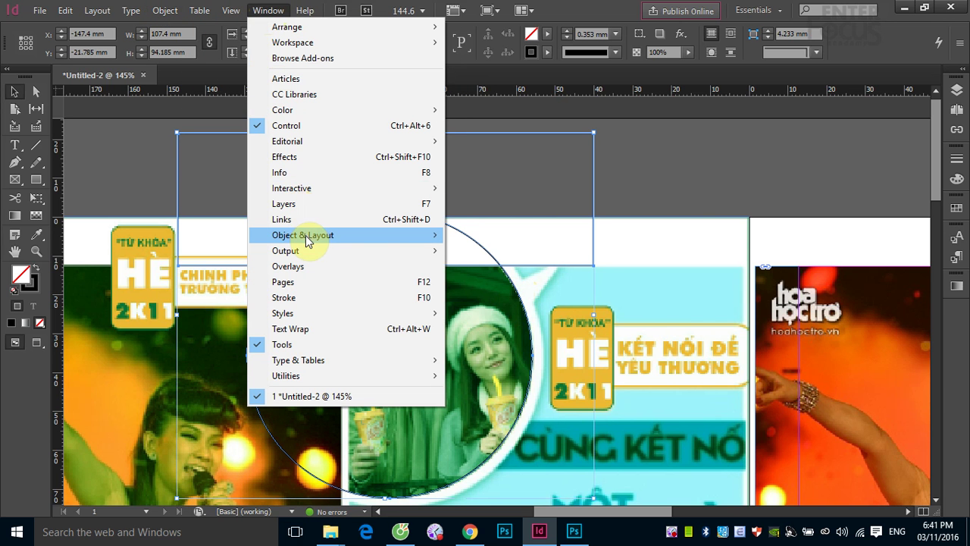
mouse_move(312, 241)
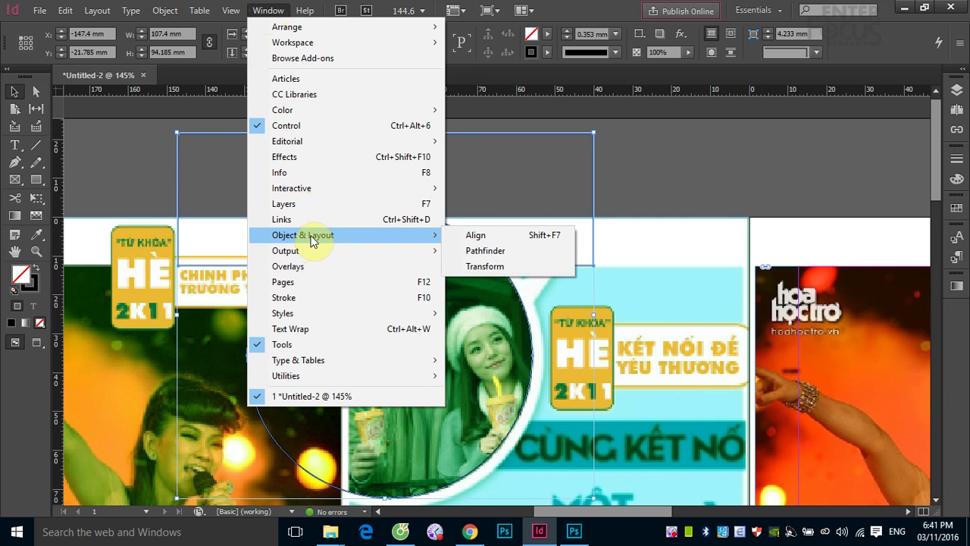
left_click(485, 253)
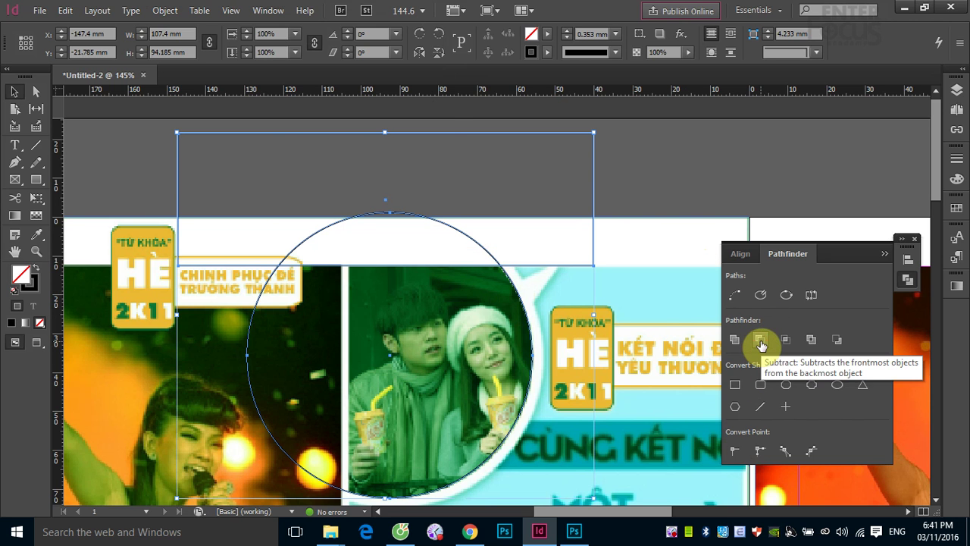
left_click(761, 344)
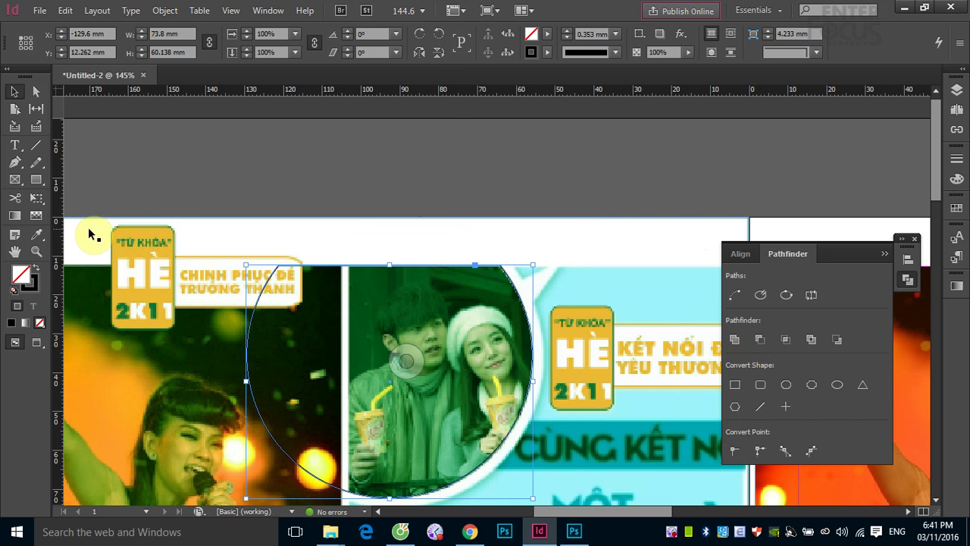
- Draw a rectangle about 40 × 93 mm up to the couple photo's left edge and subtract it from the trimmed circle
left_click(36, 179)
scroll(455, 217, "down", 3)
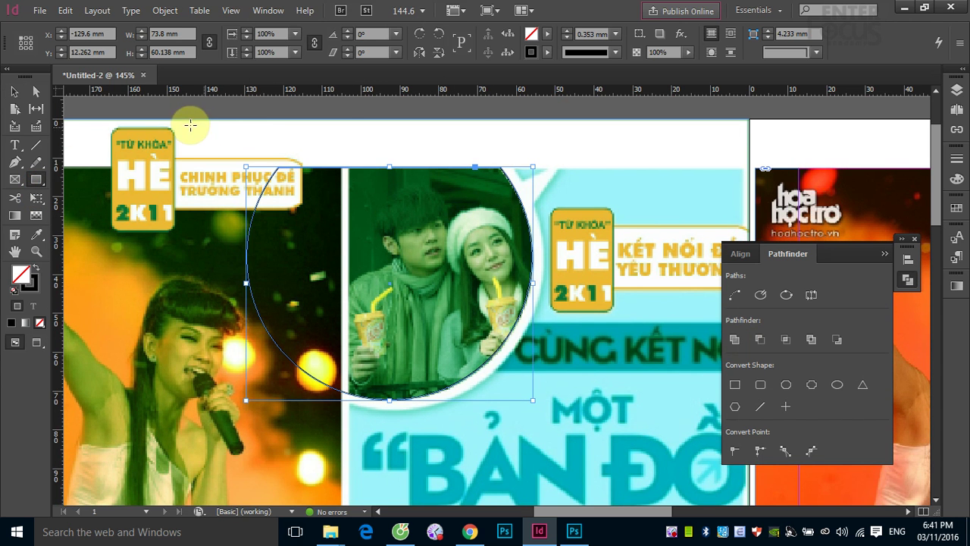
left_click_drag(191, 120, 348, 478)
left_click(15, 91)
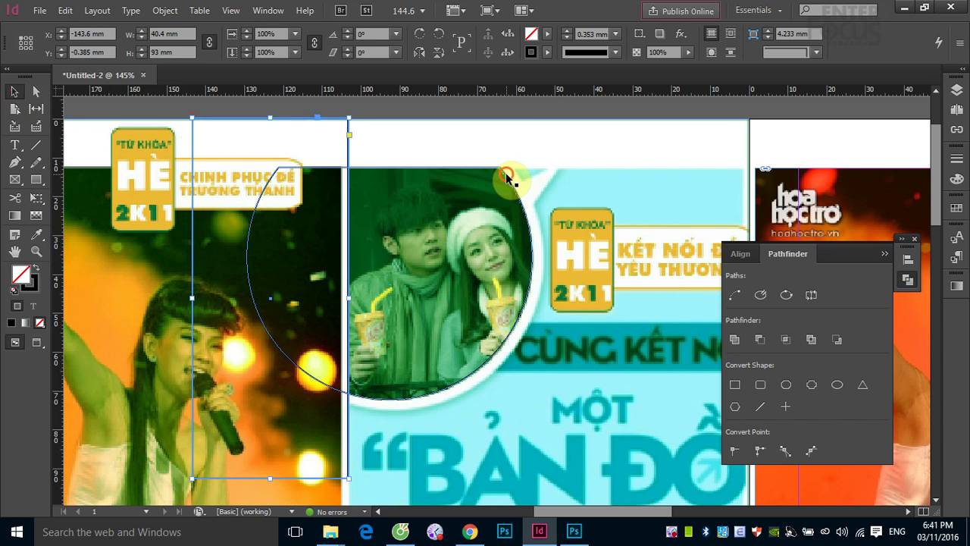
left_click(760, 339)
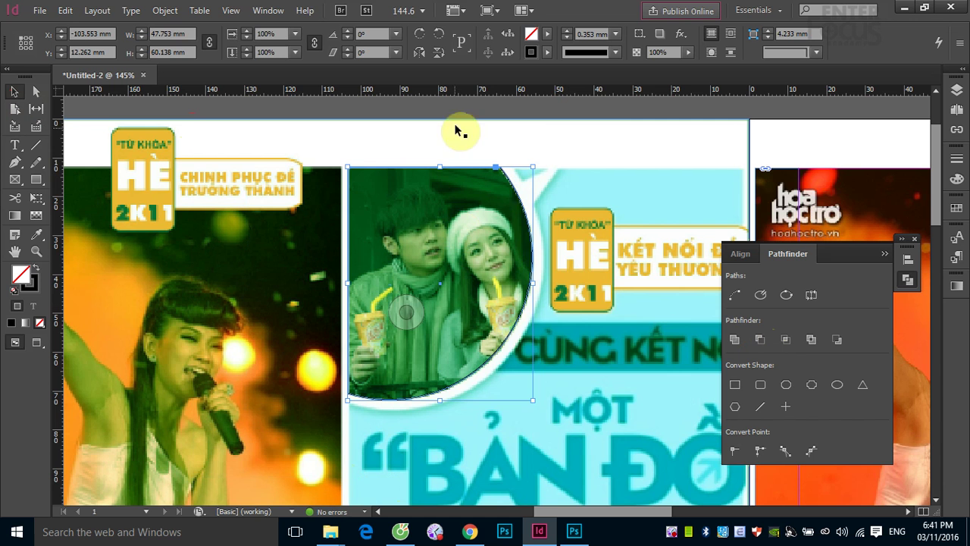
left_click(535, 112)
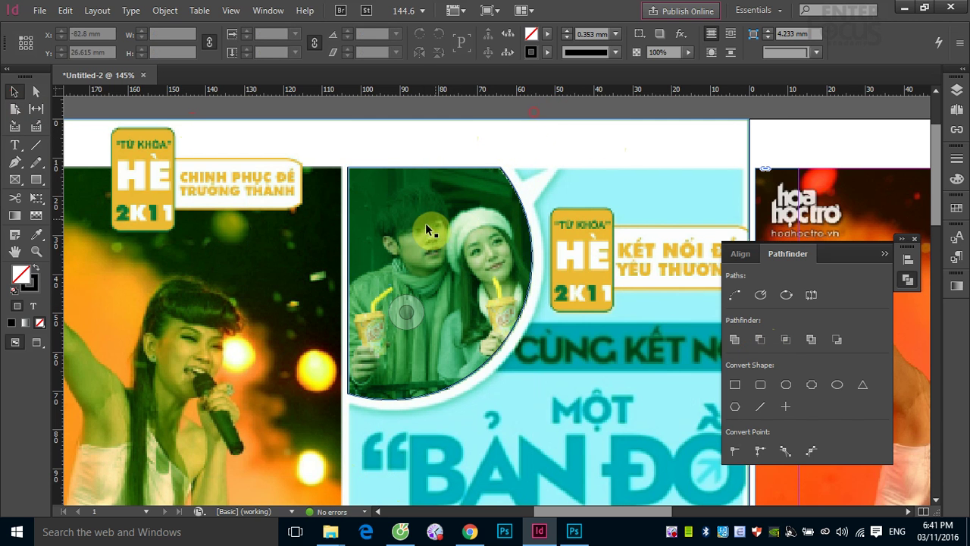
- Place the couple photo 24965399201010230149302752111220491000.jpg inside the trimmed circle, undoing its accidental placement in the reference frame
left_click(420, 224)
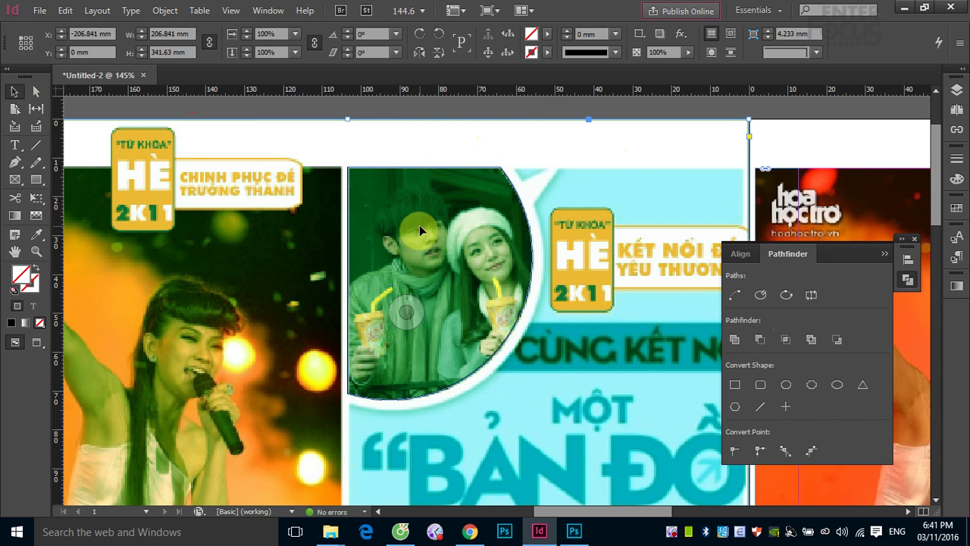
left_click(65, 10)
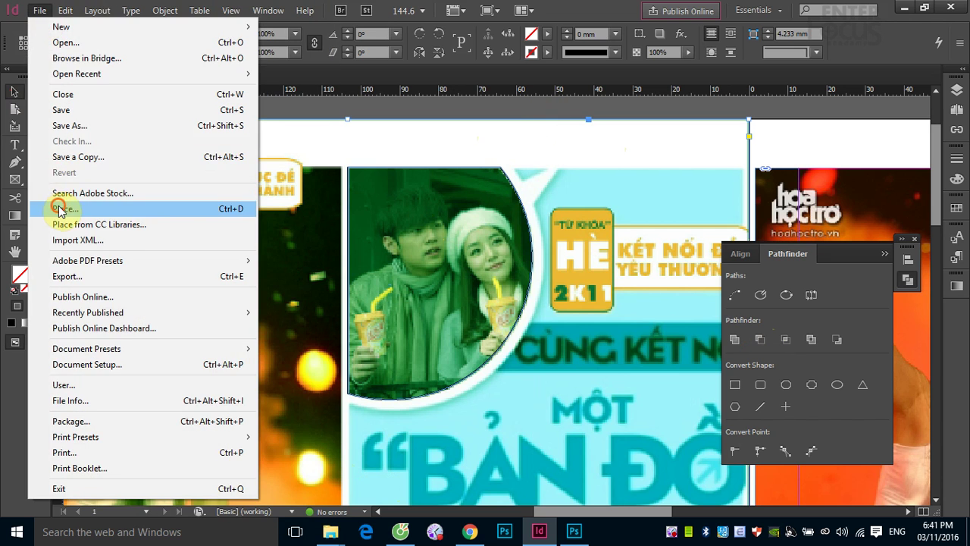
left_click(28, 203)
left_click(303, 122)
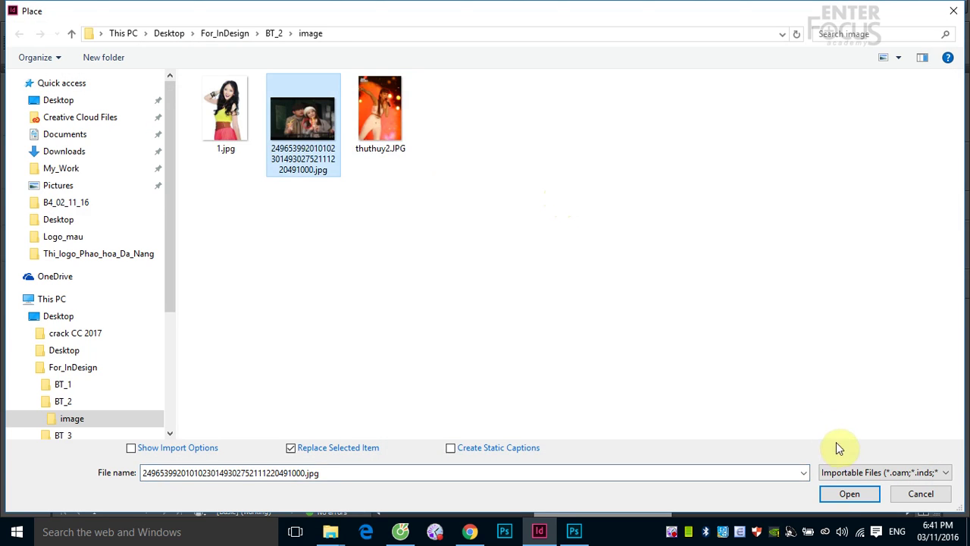
left_click(840, 495)
left_click(416, 217)
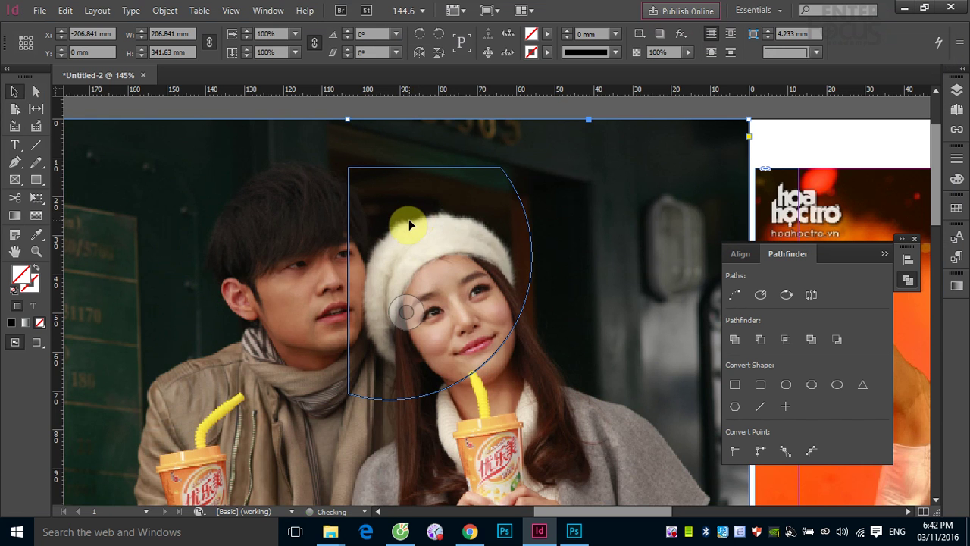
key("ctrl+0")
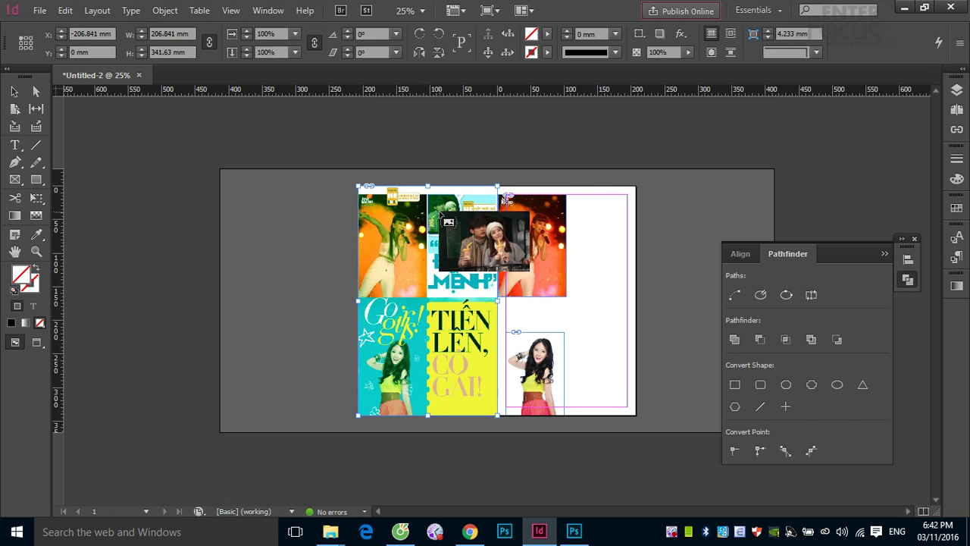
left_click_drag(429, 194, 459, 235)
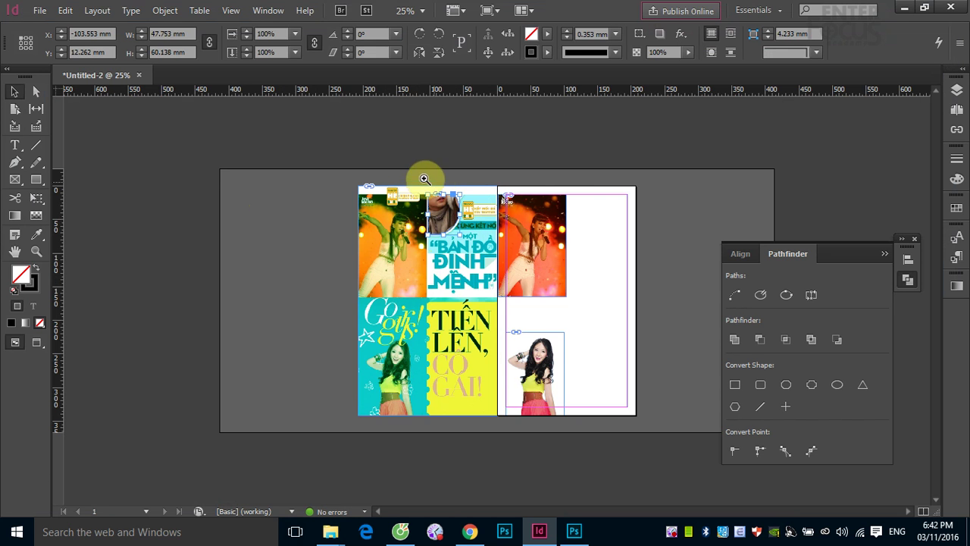
- Scale the couple photo inside its frame to about 132 × 88 mm and lower its opacity to 53%
scroll(492, 212, "up", 3)
left_click_drag(359, 239, 398, 275)
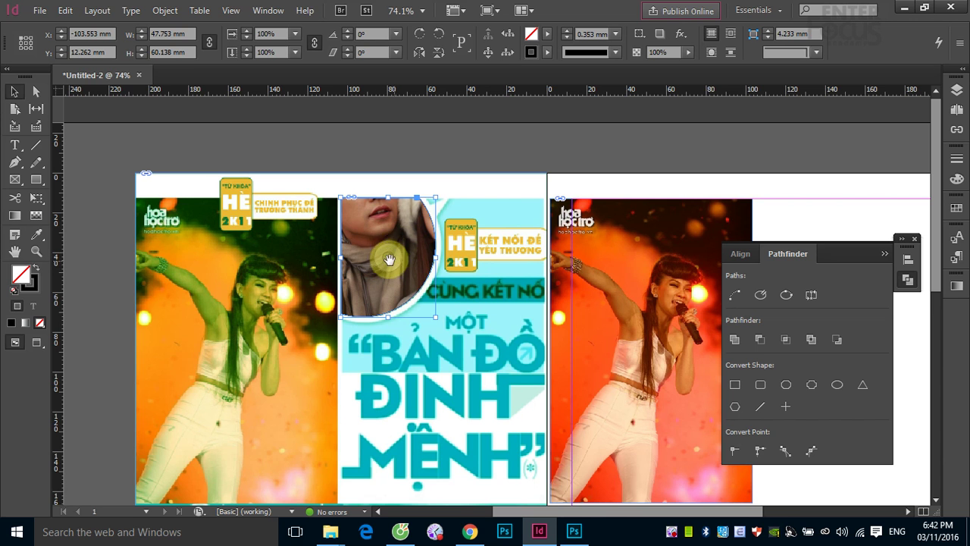
left_click(398, 263)
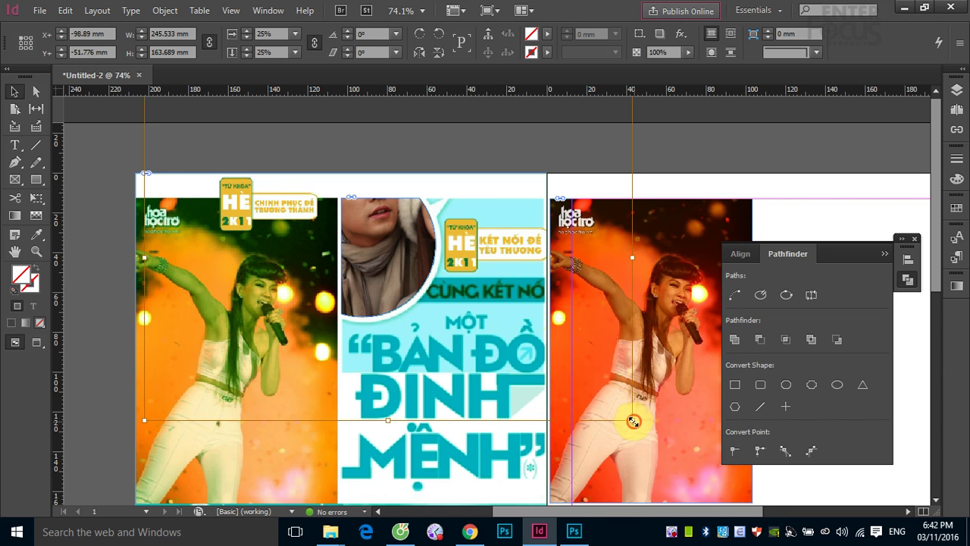
left_click_drag(634, 422, 520, 345)
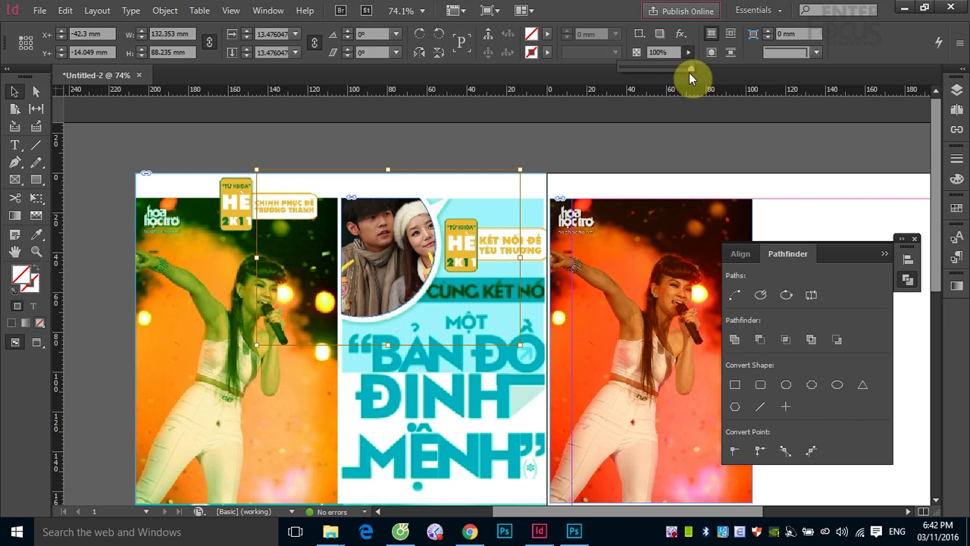
left_click_drag(689, 71, 657, 68)
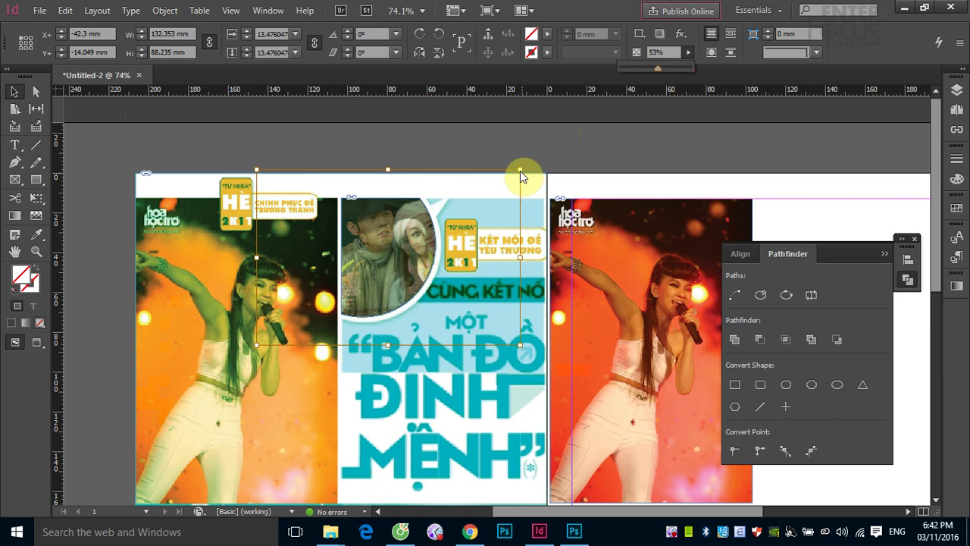
- Shrink the photo inside the frame to about 103 × 69 mm and shift it slightly down over the reference's couple
left_click_drag(520, 171, 485, 193)
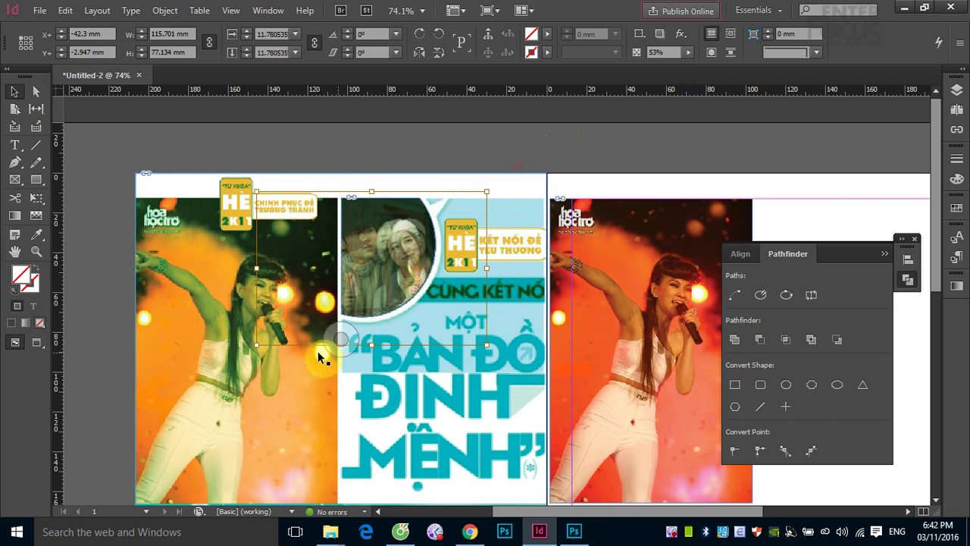
left_click_drag(258, 344, 282, 329)
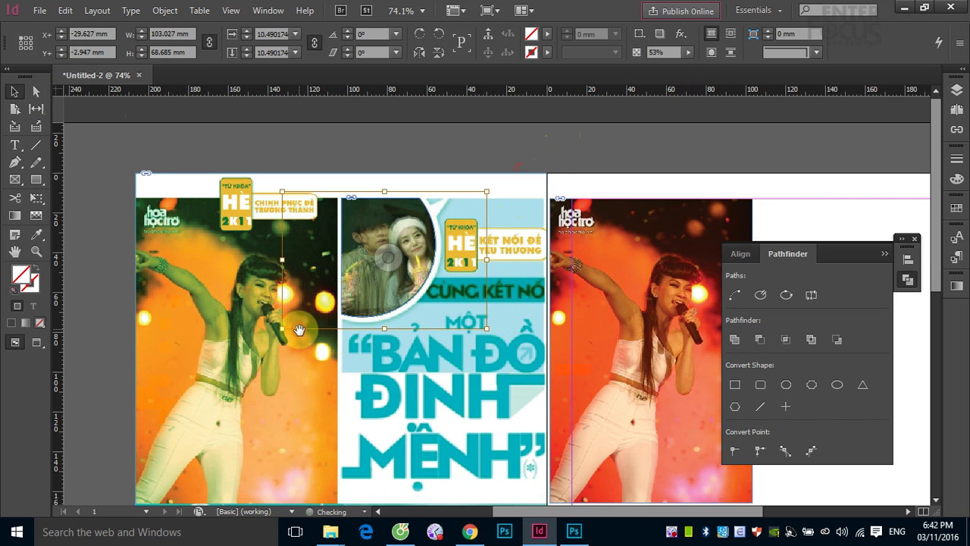
left_click_drag(319, 193, 523, 330)
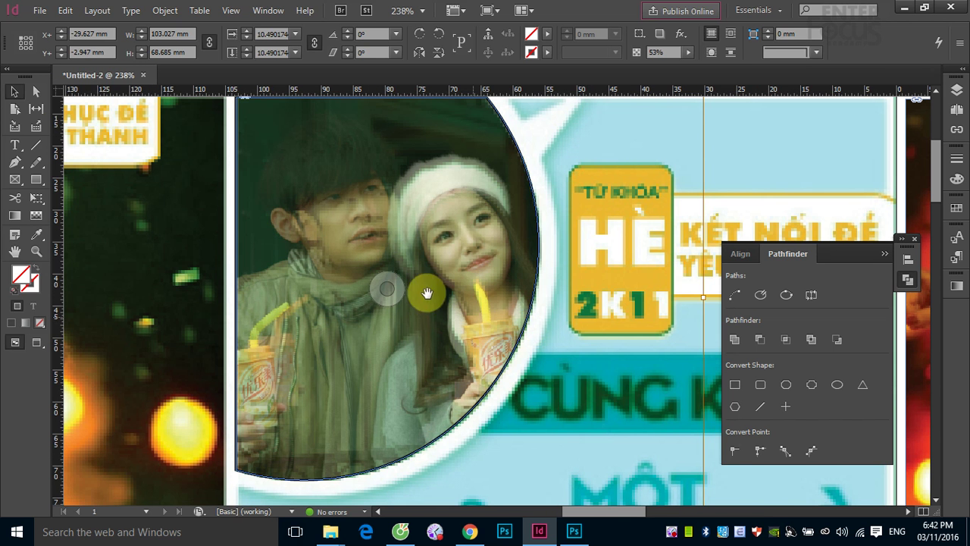
mouse_move(483, 209)
left_mouse_down()
mouse_move(464, 248)
mouse_move(474, 242)
mouse_move(474, 288)
mouse_move(454, 284)
mouse_move(487, 220)
left_mouse_up()
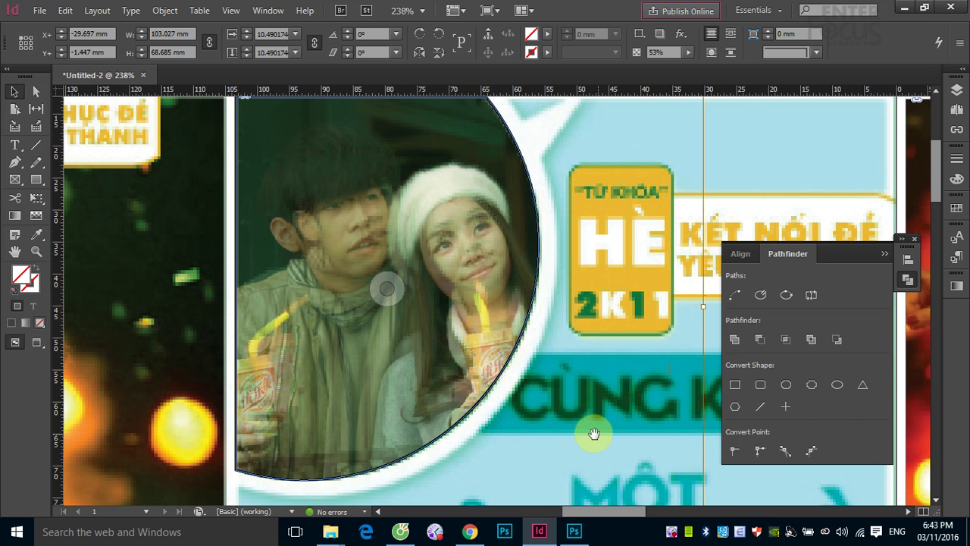
- Scale the couple photo inside its frame to about 99 × 66 mm and collapse the Pathfinder panel
key("ctrl+minus")
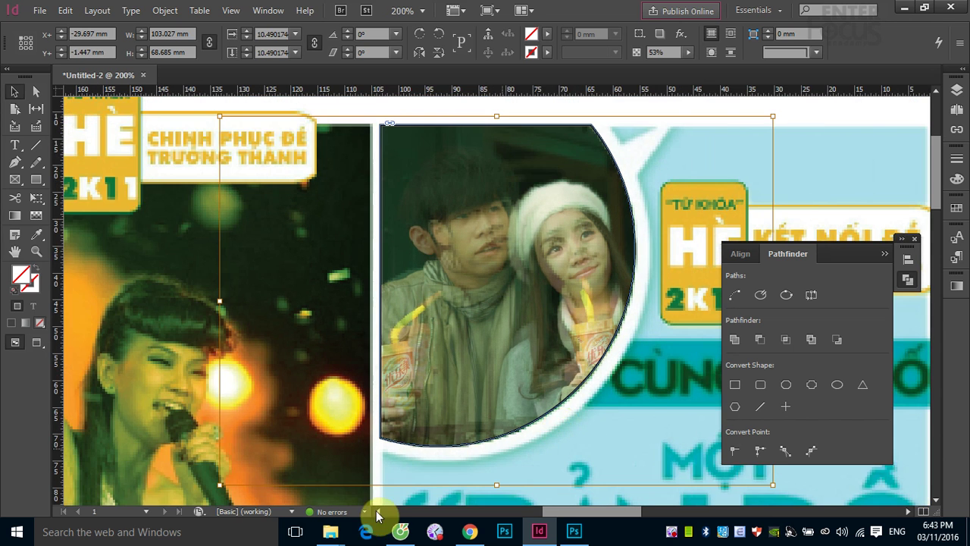
mouse_move(331, 531)
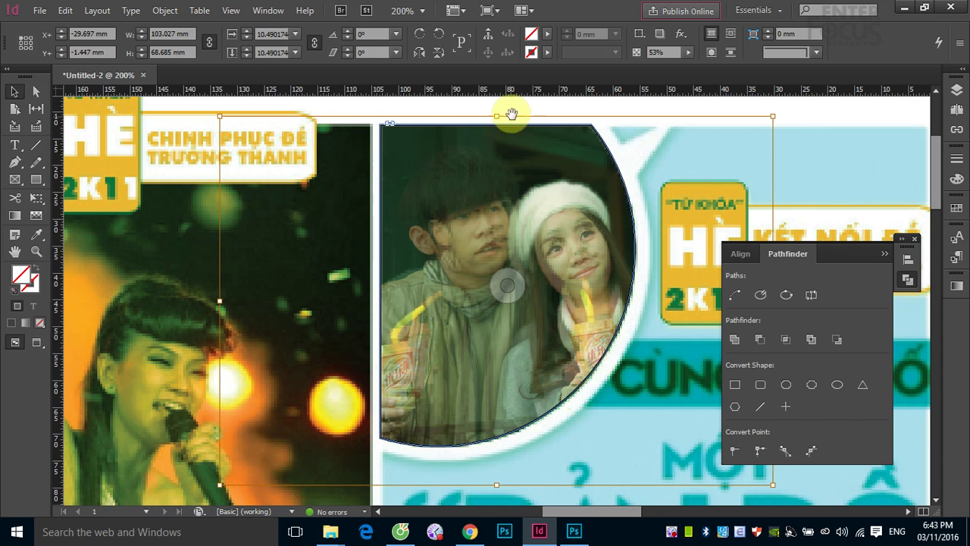
left_click(321, 386)
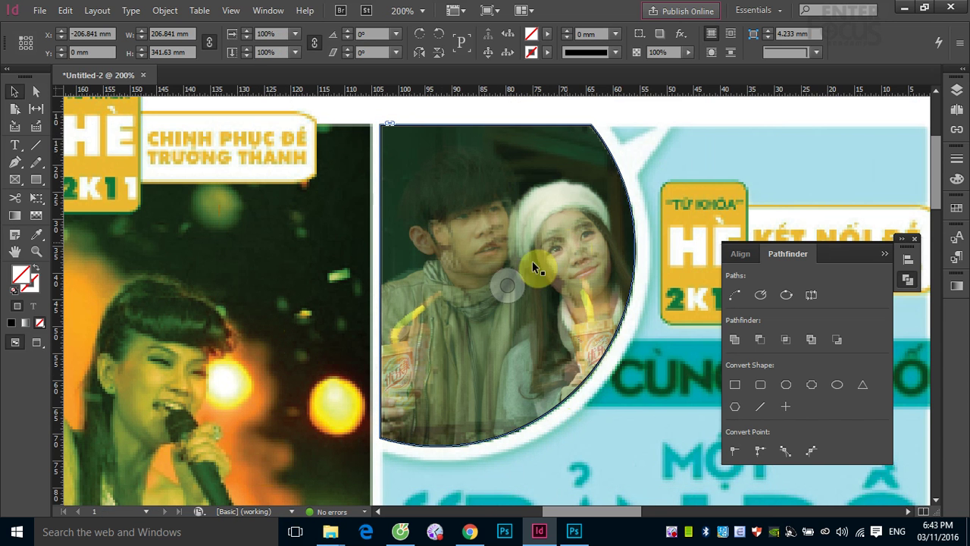
left_click(517, 282)
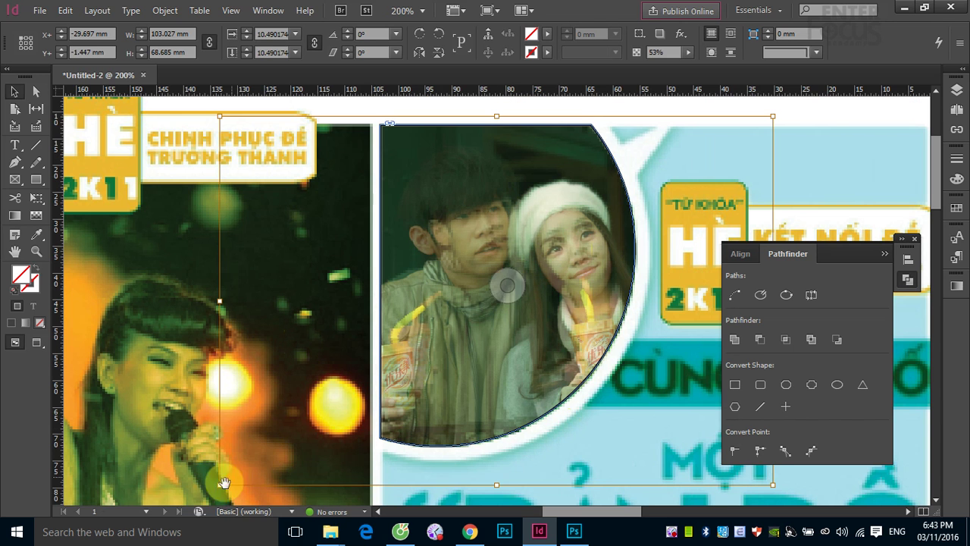
left_click_drag(222, 486, 254, 463)
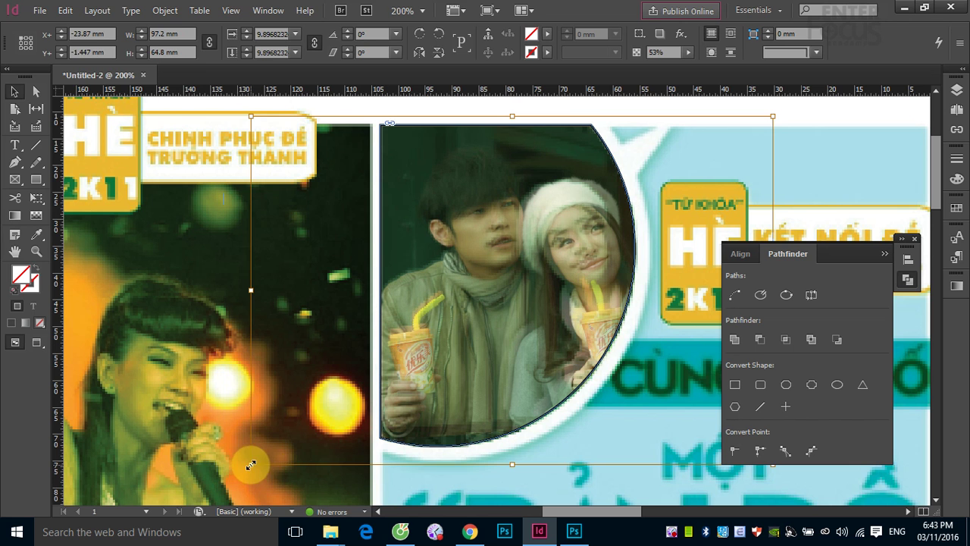
left_click_drag(251, 464, 241, 468)
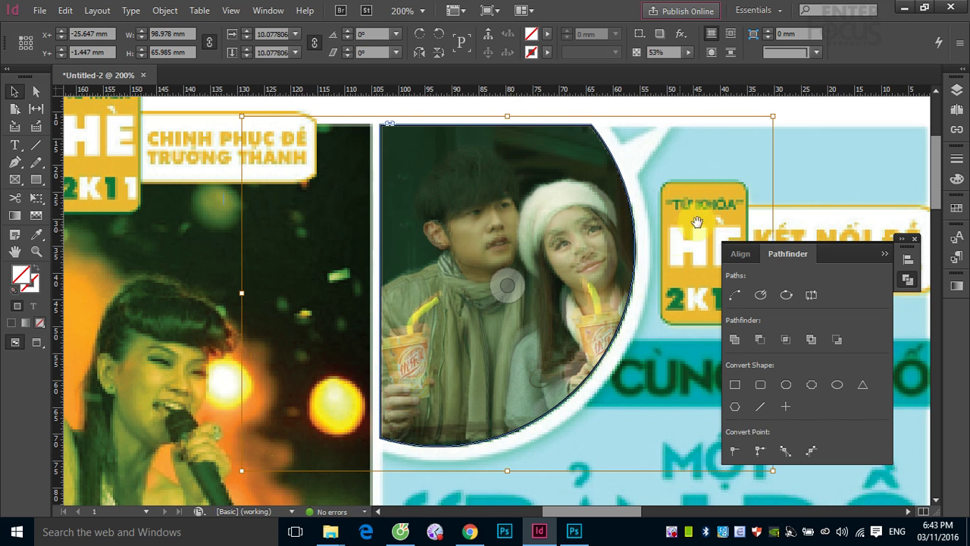
left_click(884, 254)
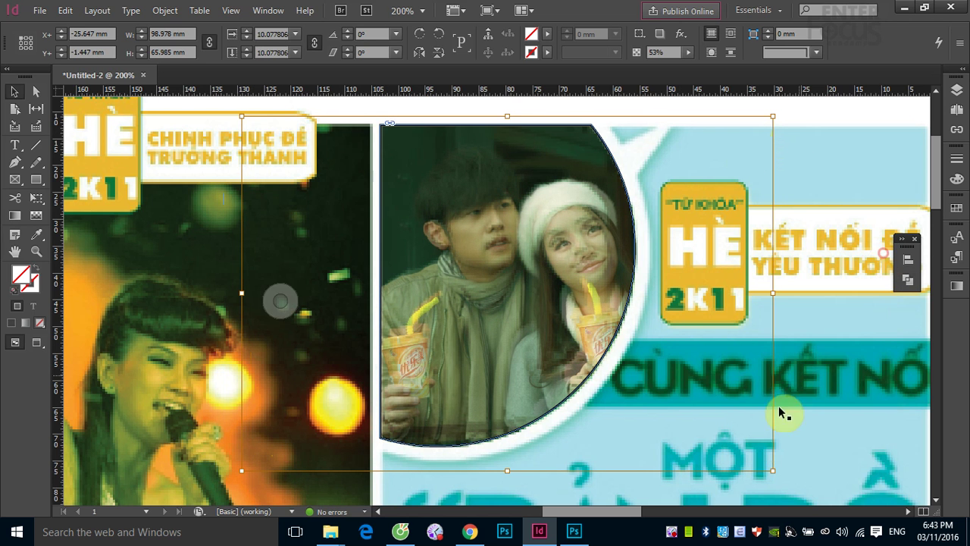
- Fine-tune the couple photo's scale to about 95 × 64 mm, aligning the faces and cups with the reference beneath
left_click_drag(772, 471, 763, 460)
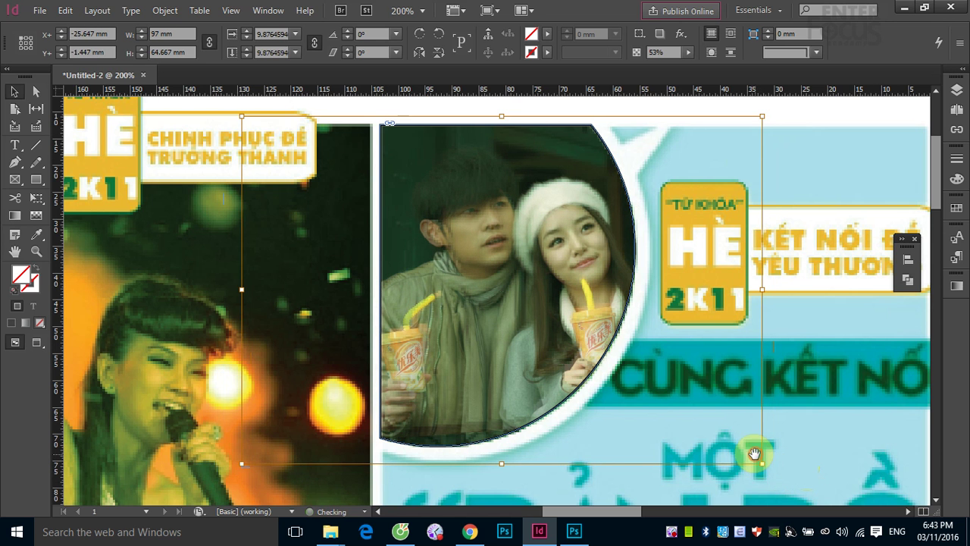
mouse_move(763, 466)
left_mouse_down()
mouse_move(753, 458)
mouse_move(767, 469)
left_mouse_up()
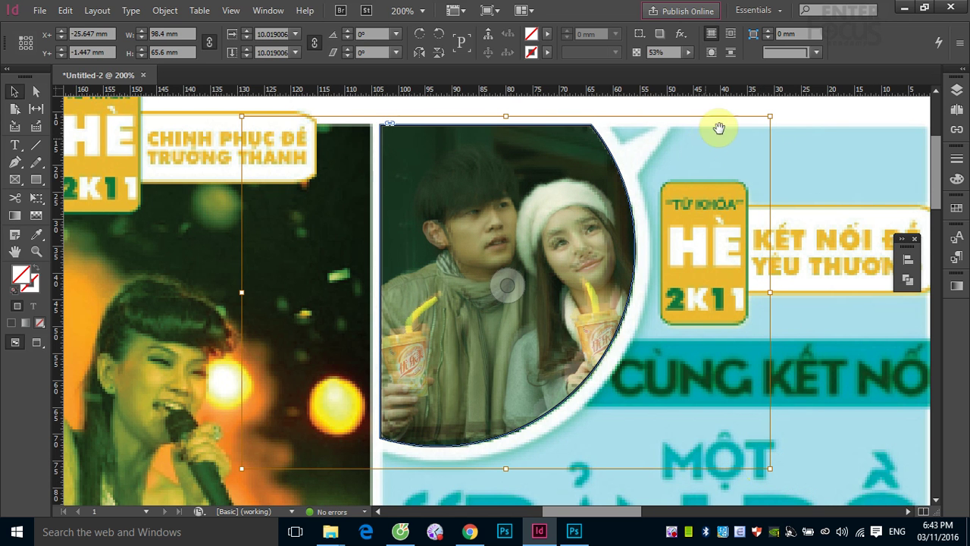
left_click_drag(769, 115, 764, 119)
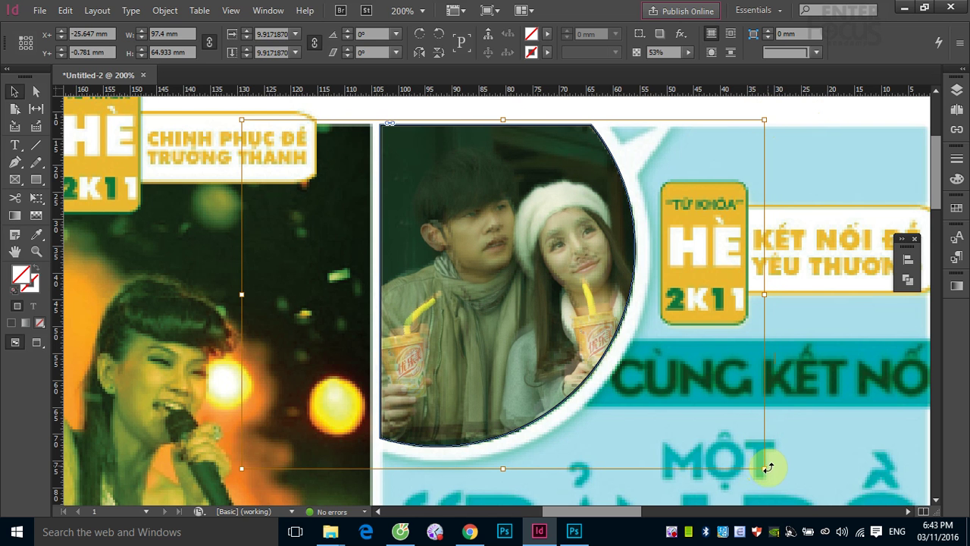
left_click_drag(764, 469, 759, 462)
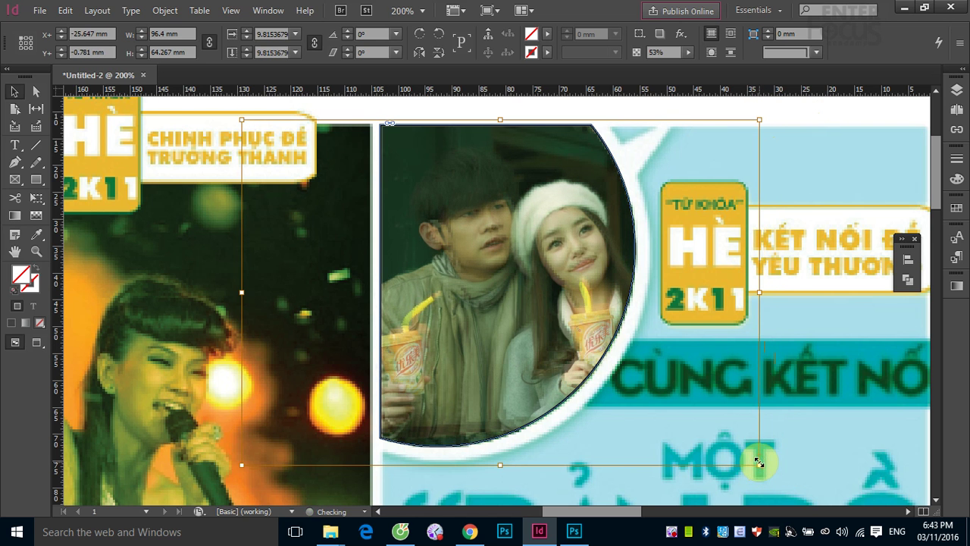
mouse_move(243, 464)
left_mouse_down()
mouse_move(264, 464)
mouse_move(245, 461)
mouse_move(255, 460)
left_mouse_up()
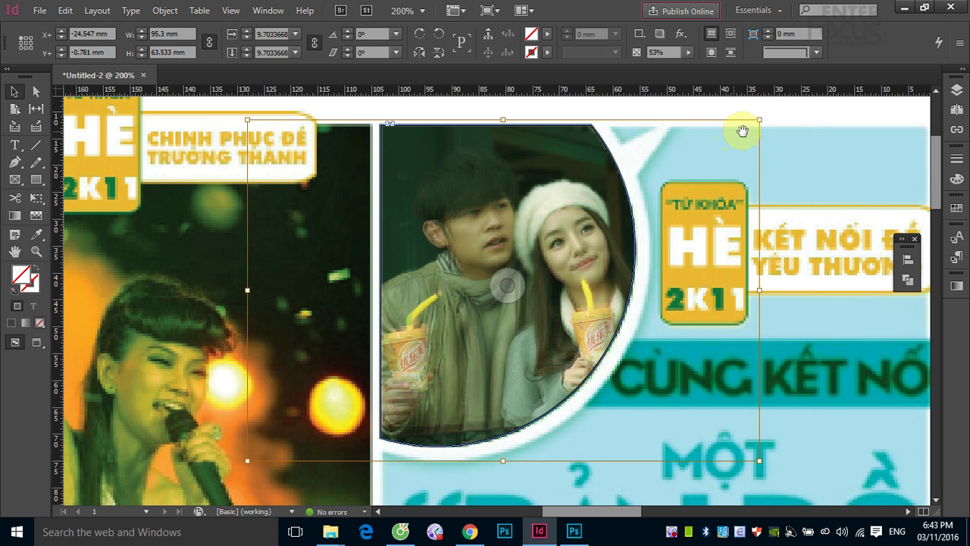
left_click(796, 114)
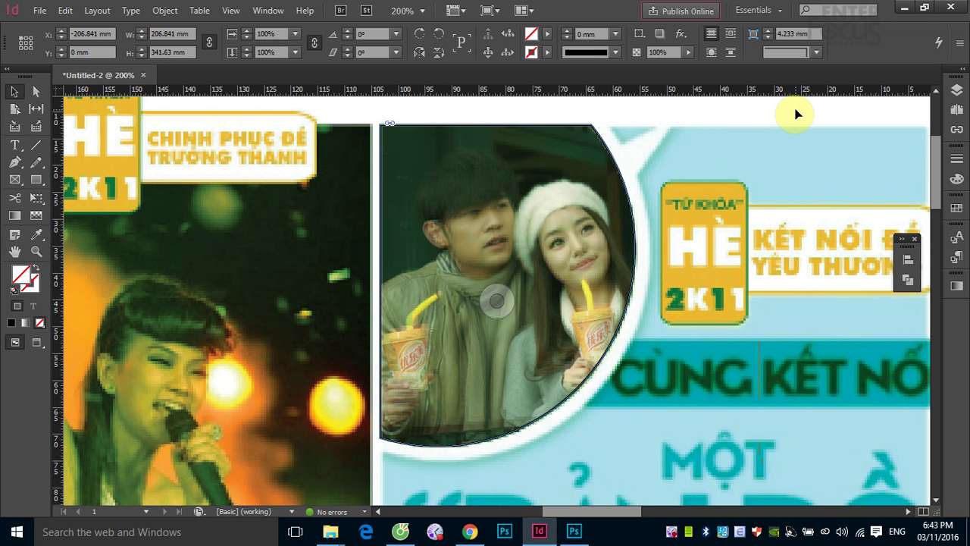
- Move the framed couple photo onto the blank page beside the singer photo, at about X 107.25 mm, Y 12.7 mm
key("ctrl+minus")
key("ctrl+minus")
key("ctrl+minus")
key("ctrl+minus")
key("ctrl+minus")
key("ctrl+minus")
key("ctrl+minus")
key("ctrl+minus")
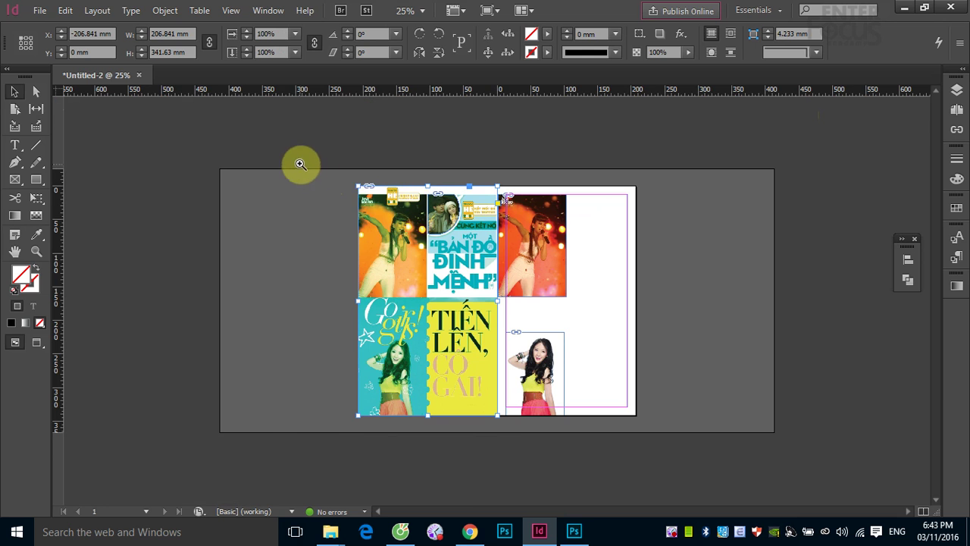
left_click_drag(296, 162, 770, 376)
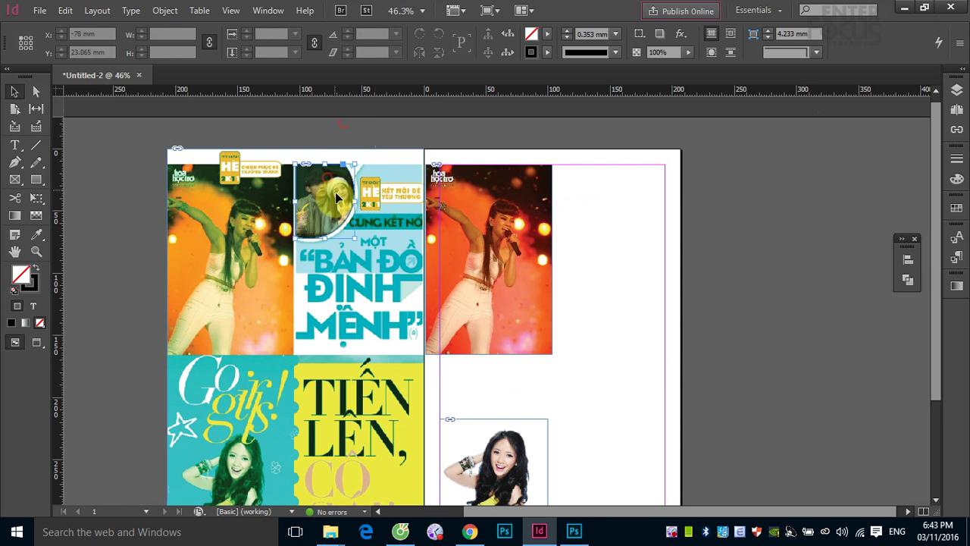
left_click_drag(310, 185, 600, 191)
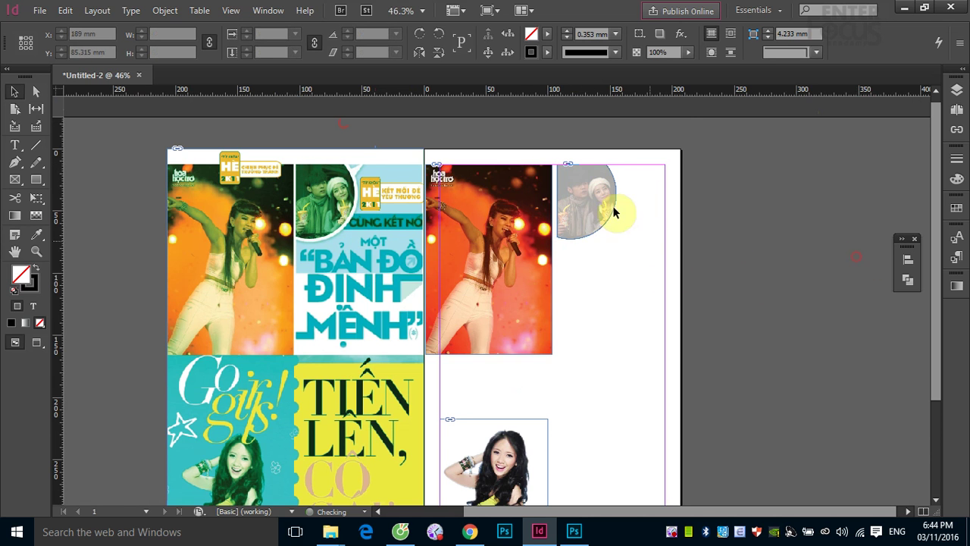
- Restore the opacity of the couple photo inside the frame to 100% and deselect it
left_click(687, 53)
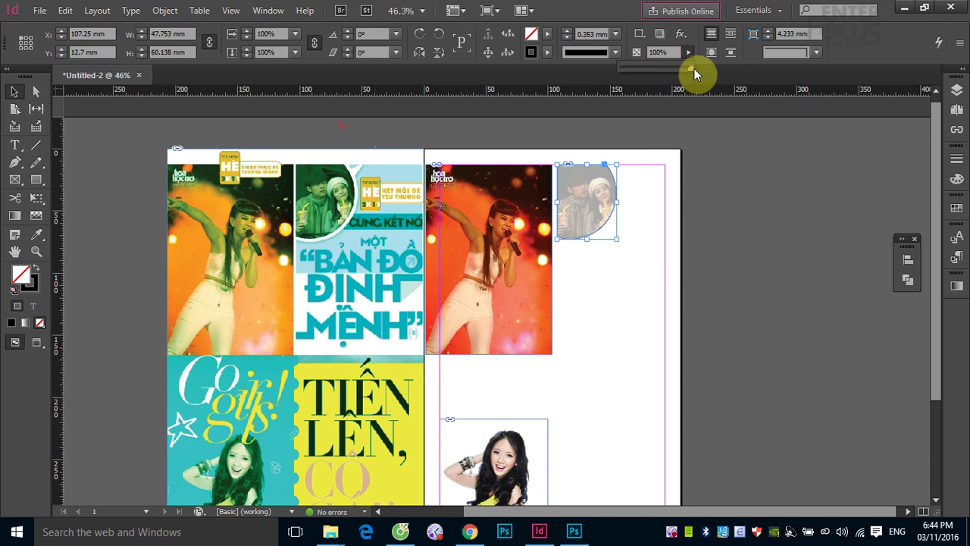
left_click(586, 202)
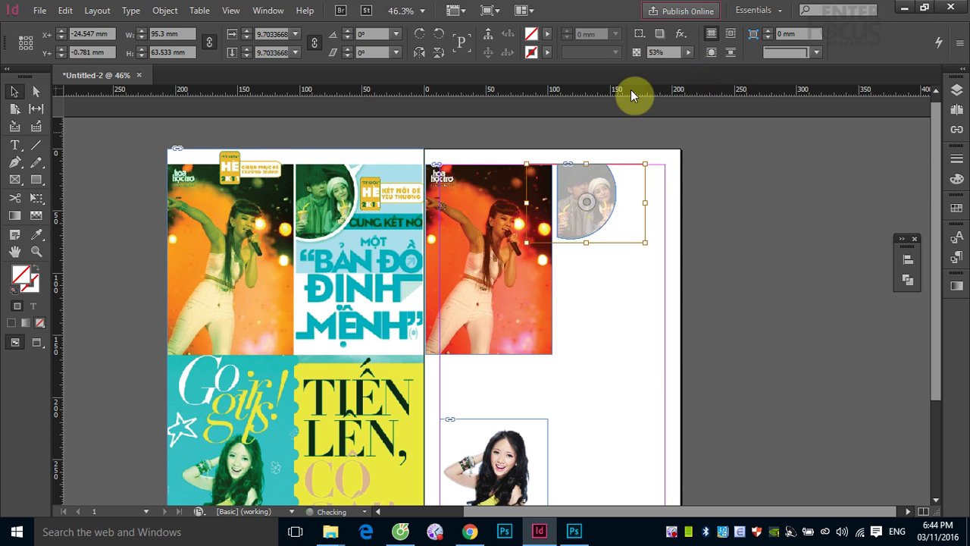
left_click(688, 52)
left_click_drag(659, 68, 710, 74)
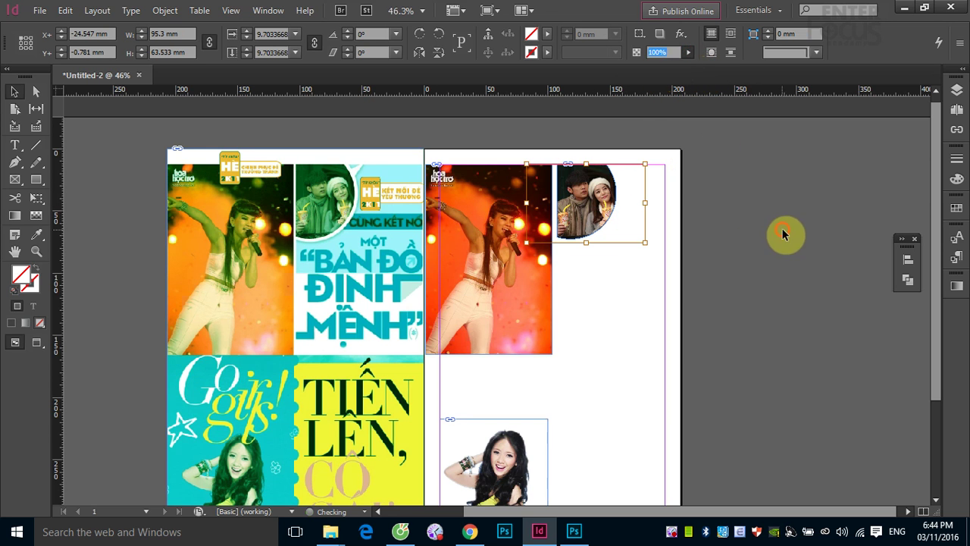
left_click(752, 250)
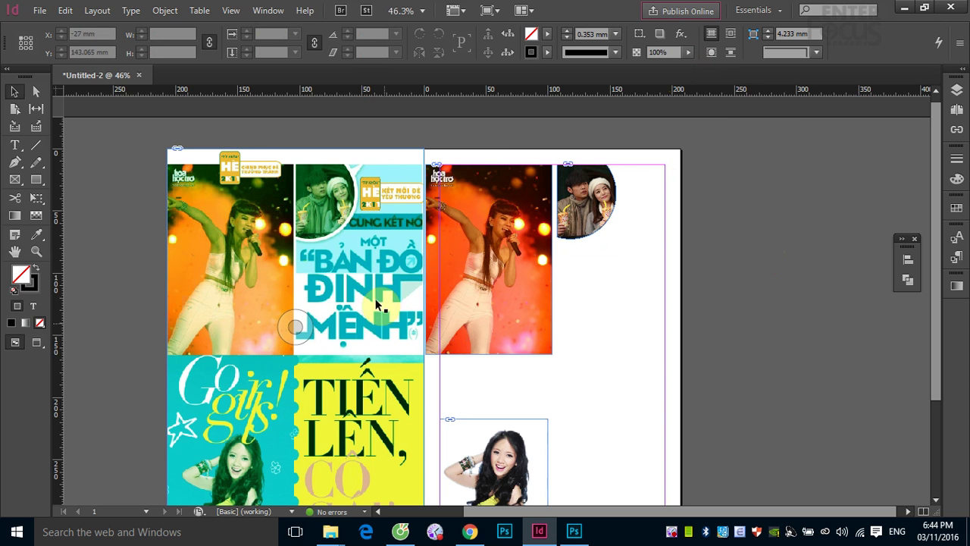
- Draw a rectangle about 99.6 × 152.8 mm over the couple photo, from its upper-left corner to the page's outer edge, and deselect it
left_click(35, 178)
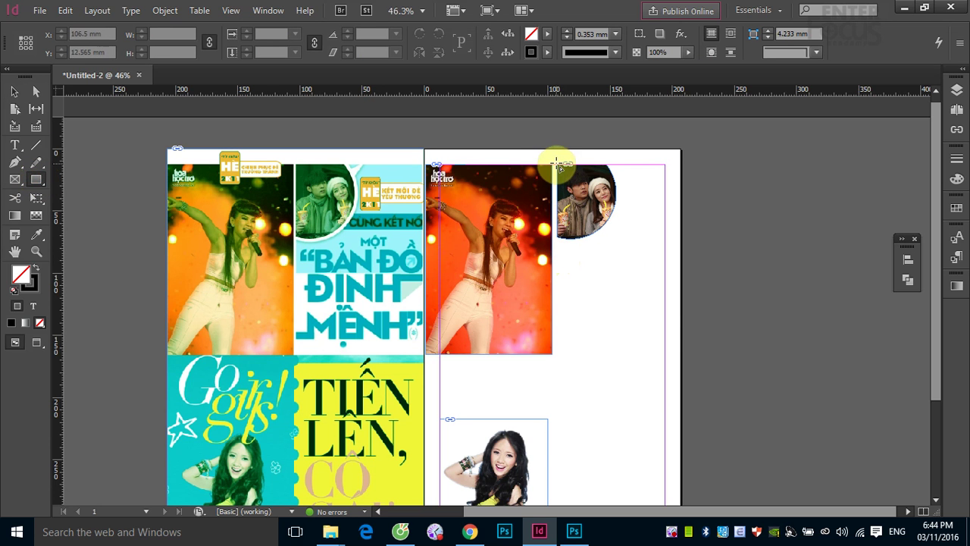
mouse_move(557, 163)
left_mouse_down()
mouse_move(614, 265)
mouse_move(637, 334)
mouse_move(698, 361)
mouse_move(680, 354)
left_mouse_up()
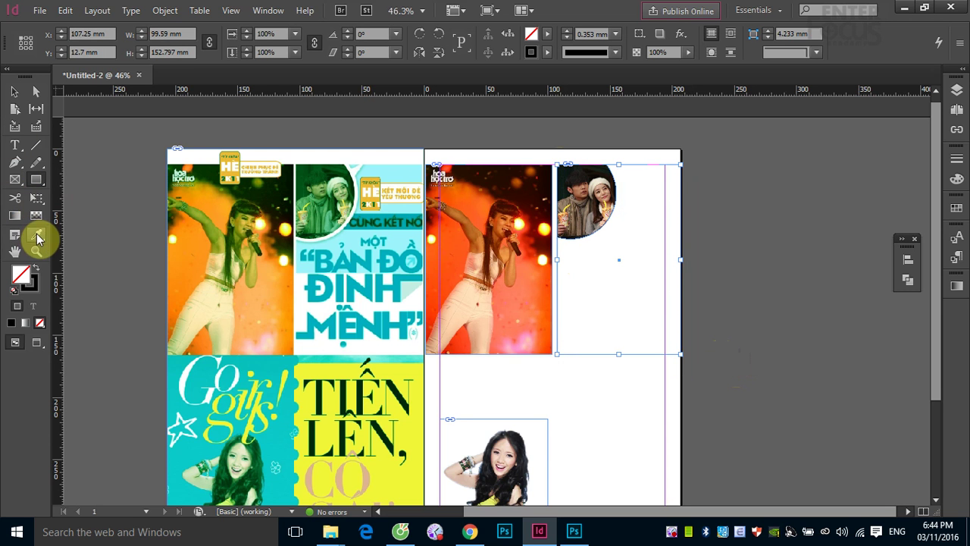
left_click(14, 92)
left_click(769, 260)
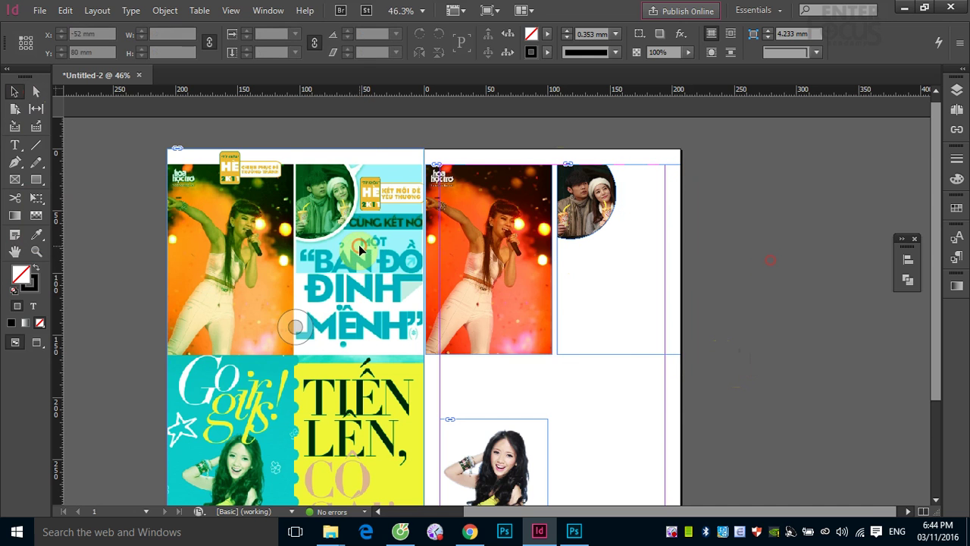
- Inspect the link information of the Final.jpg reference image, including its color space, PPI and dimensions
left_click(359, 244)
left_click(957, 91)
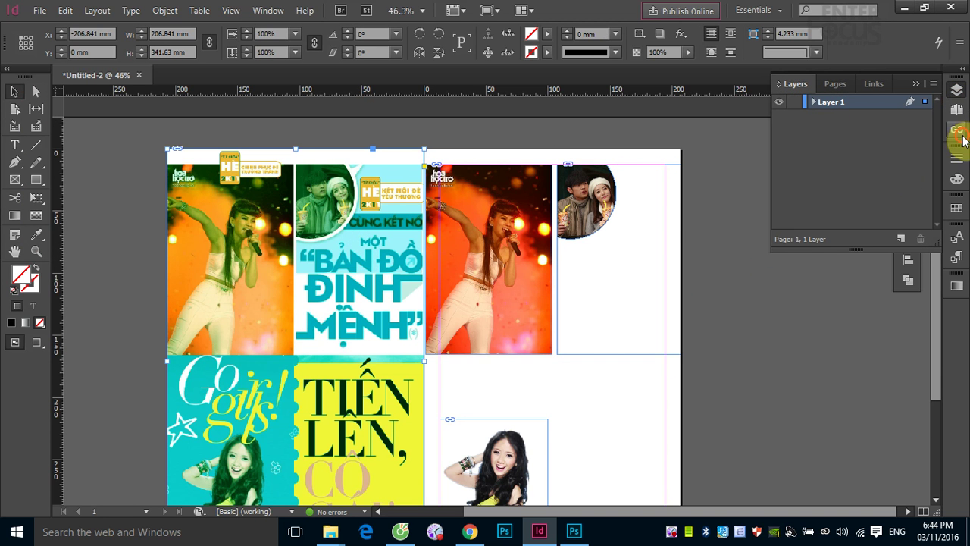
left_click(957, 130)
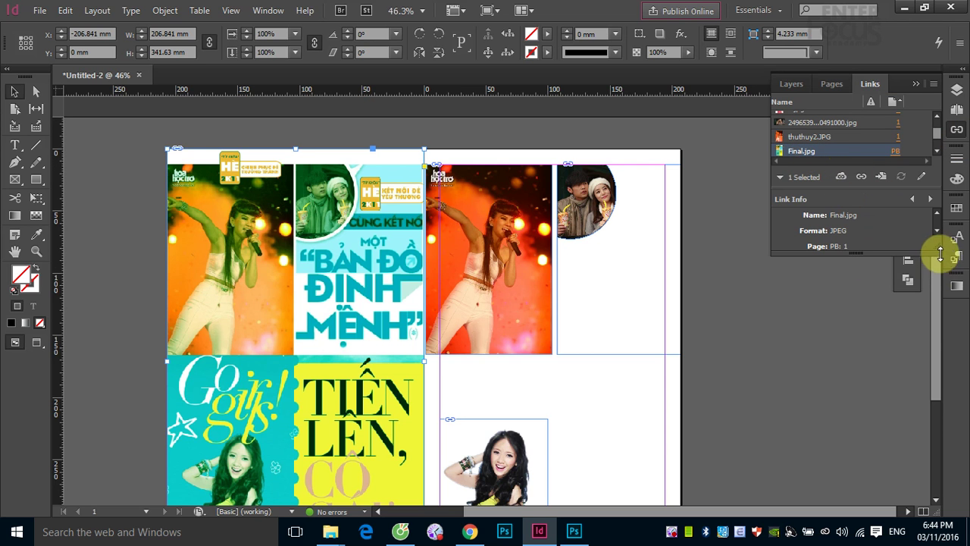
left_click_drag(940, 254, 899, 423)
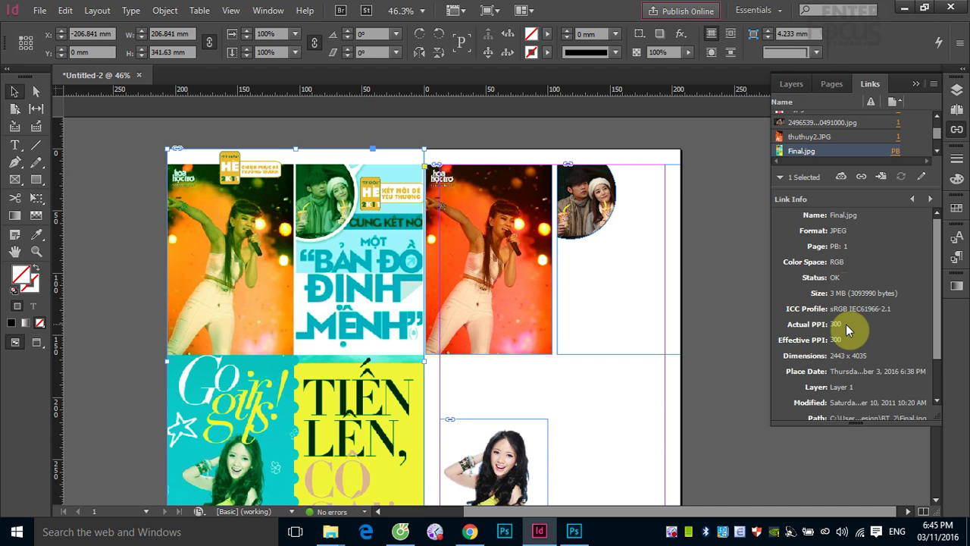
left_click(295, 327)
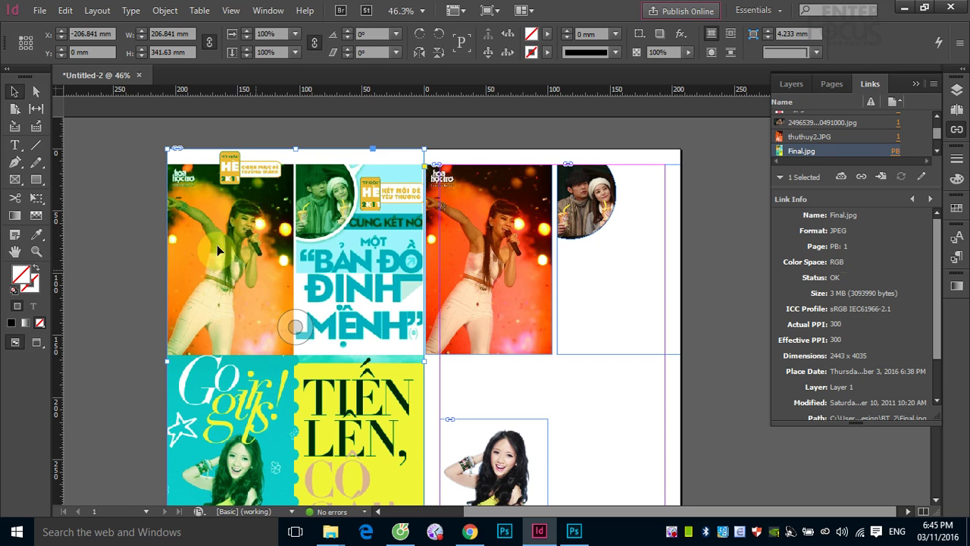
left_click(119, 296)
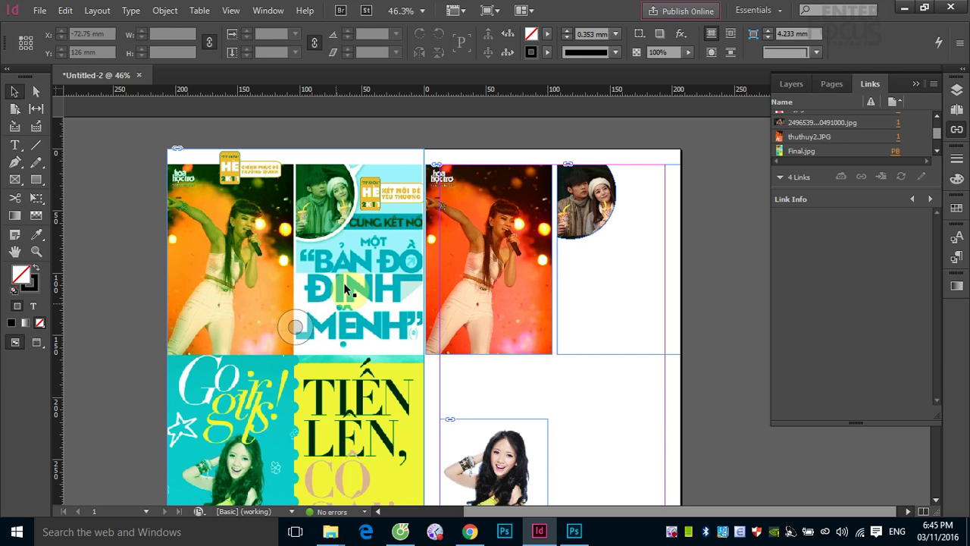
- Open the linked Final.jpg reference image for editing in Adobe Photoshop CC 2017 and check its image size without changing it
right_click(323, 249)
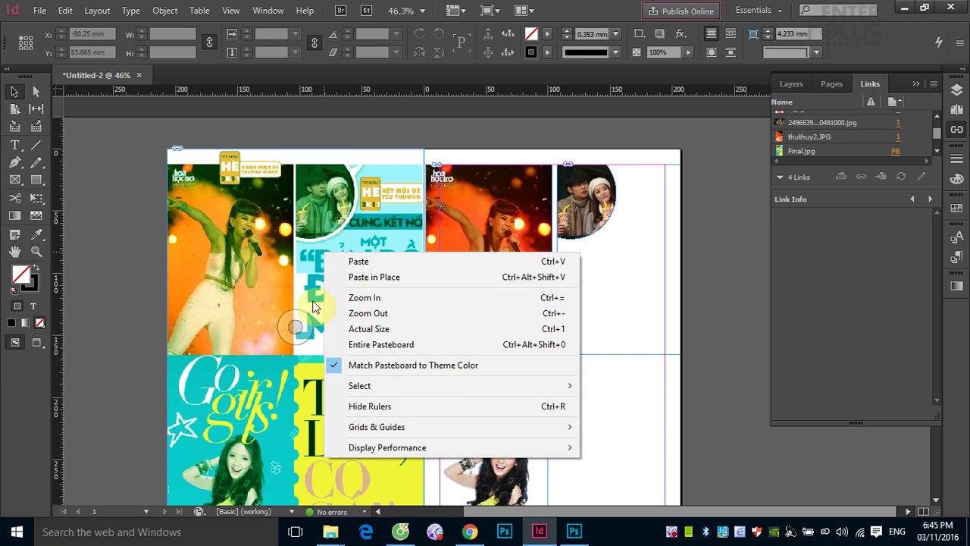
left_click(128, 217)
left_click(231, 228)
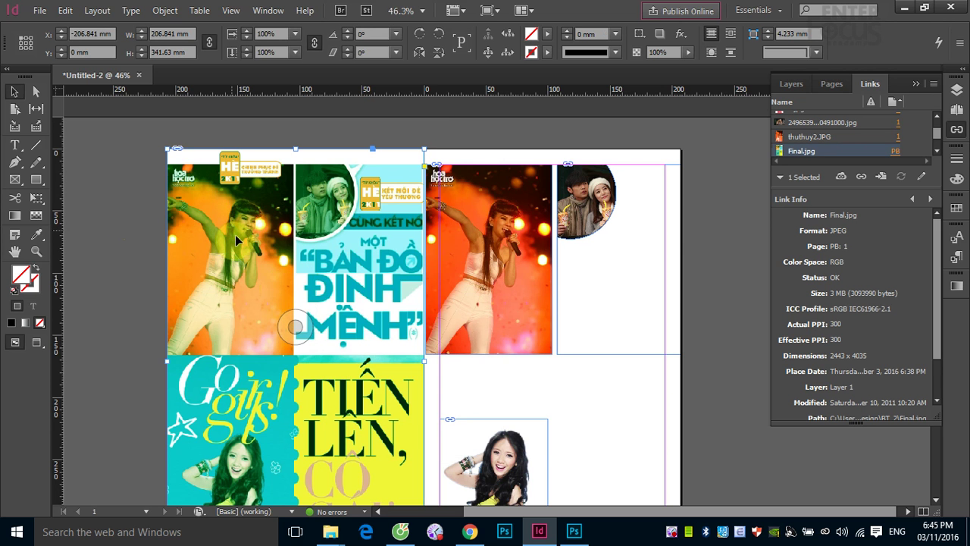
right_click(232, 229)
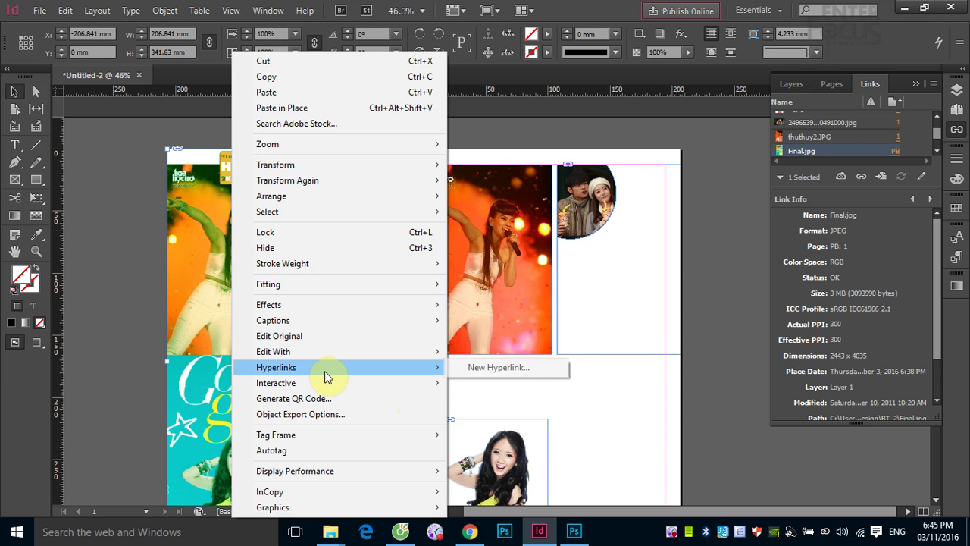
mouse_move(325, 384)
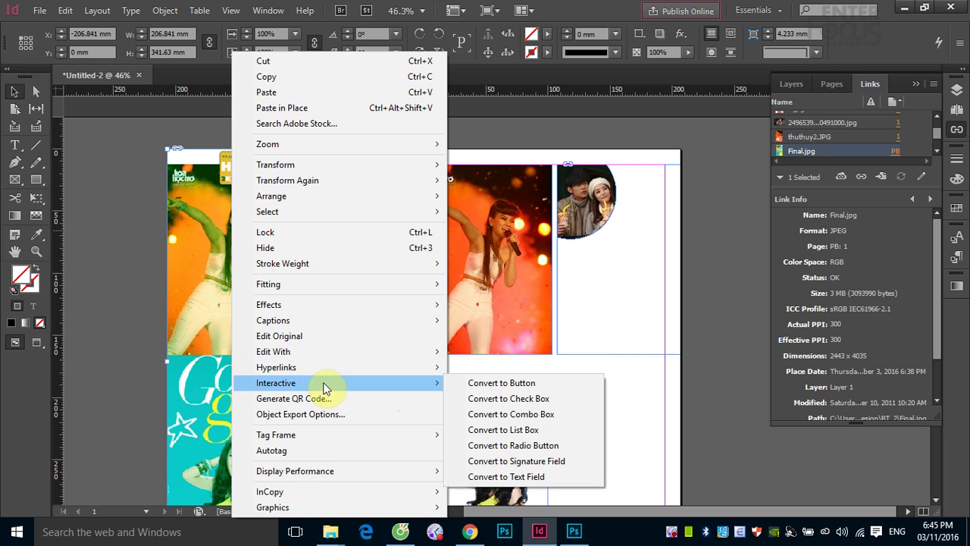
mouse_move(342, 353)
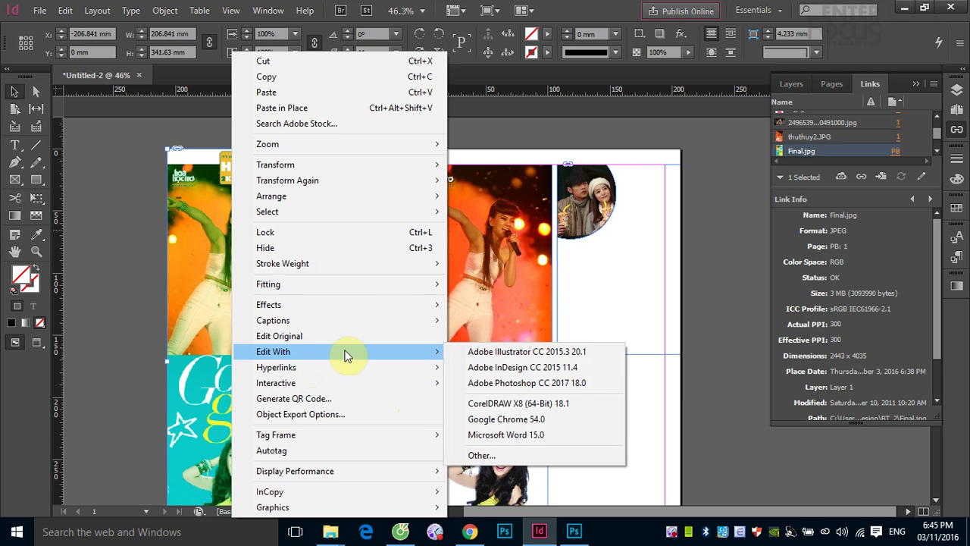
left_click(549, 383)
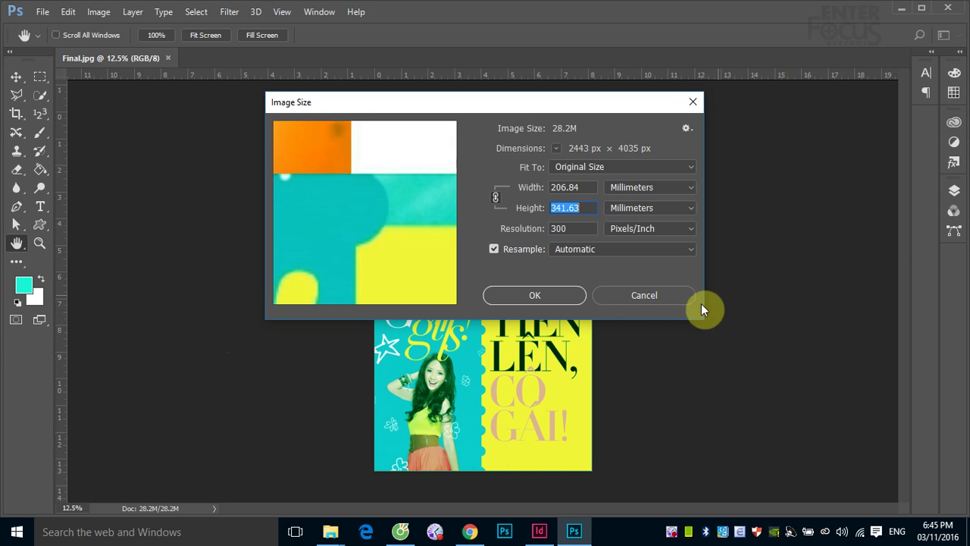
left_click(670, 299)
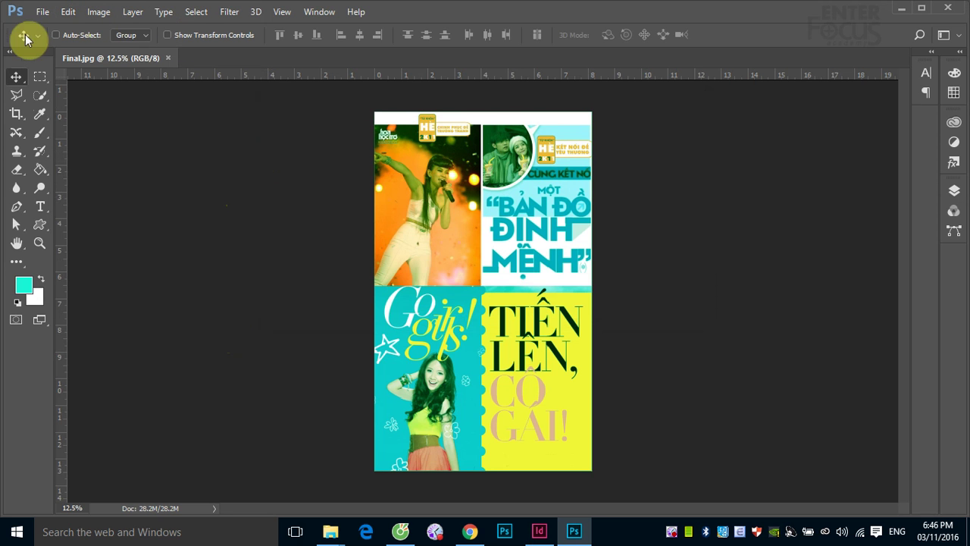
- Convert the Final.jpg image to CMYK Color mode
left_click(67, 13)
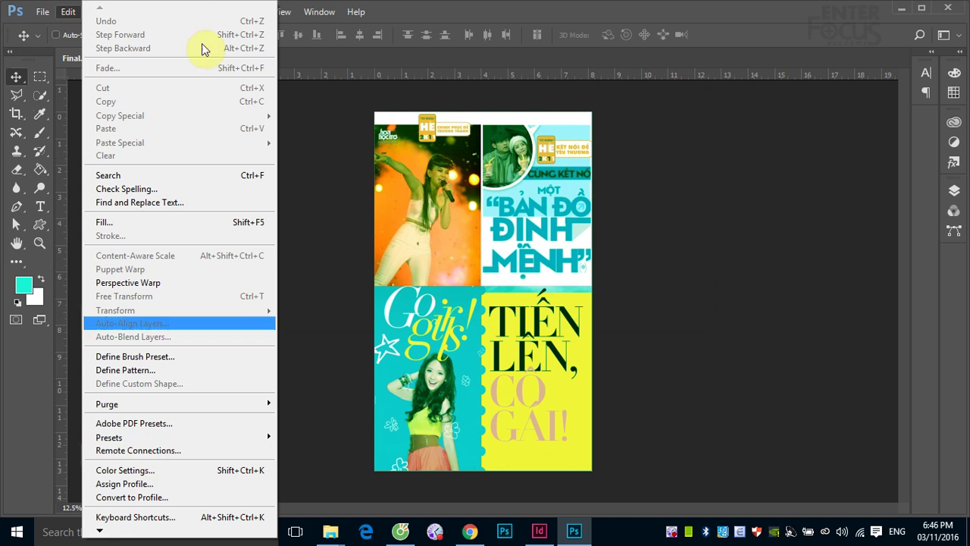
left_click(390, 14)
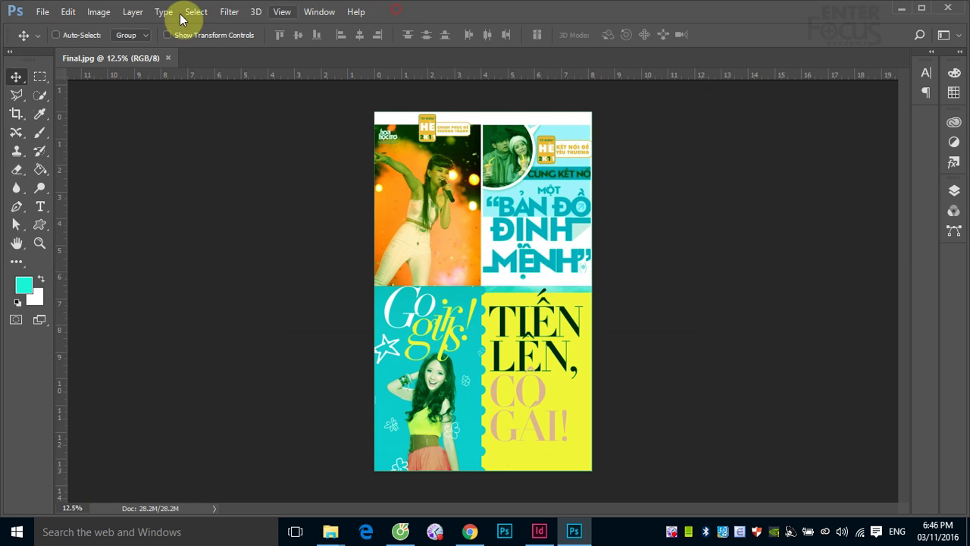
left_click(99, 12)
mouse_move(126, 29)
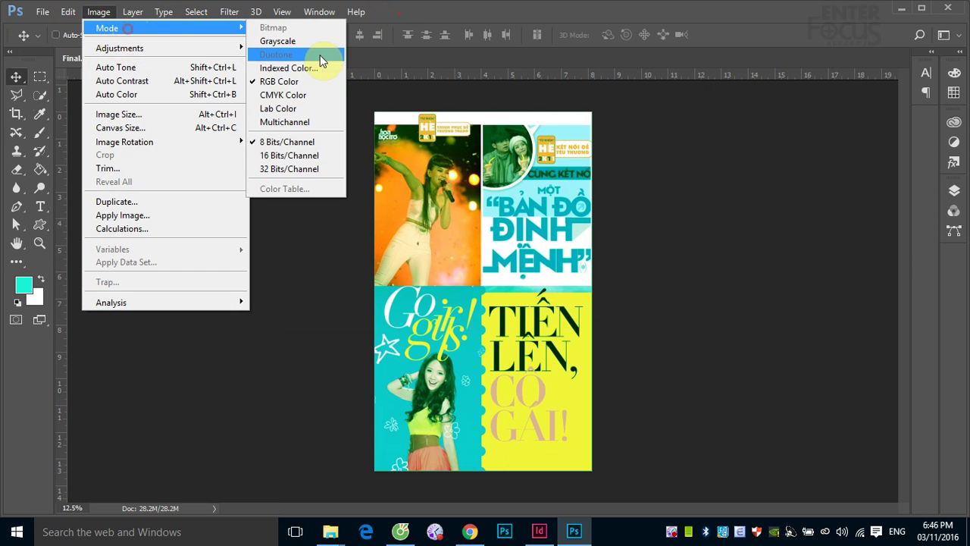
left_click(311, 94)
left_click(457, 220)
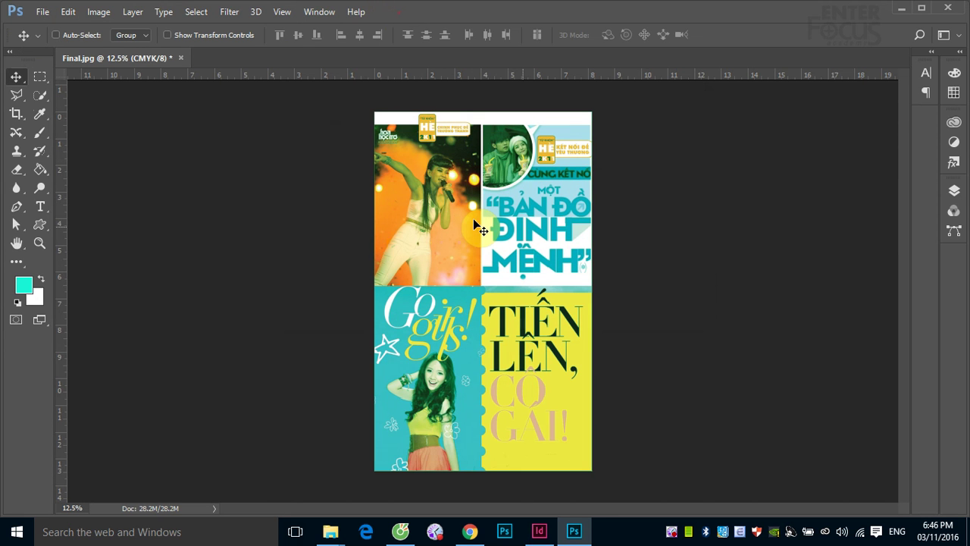
- Close Final.jpg, saving the changes, and return to the Untitled-2 layout in InDesign
left_click(181, 58)
left_click(410, 203)
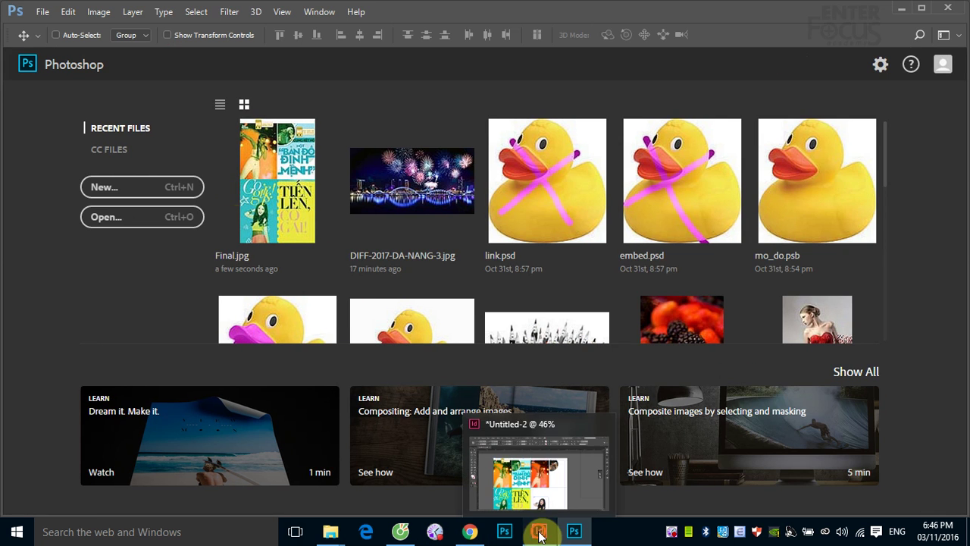
left_click(535, 529)
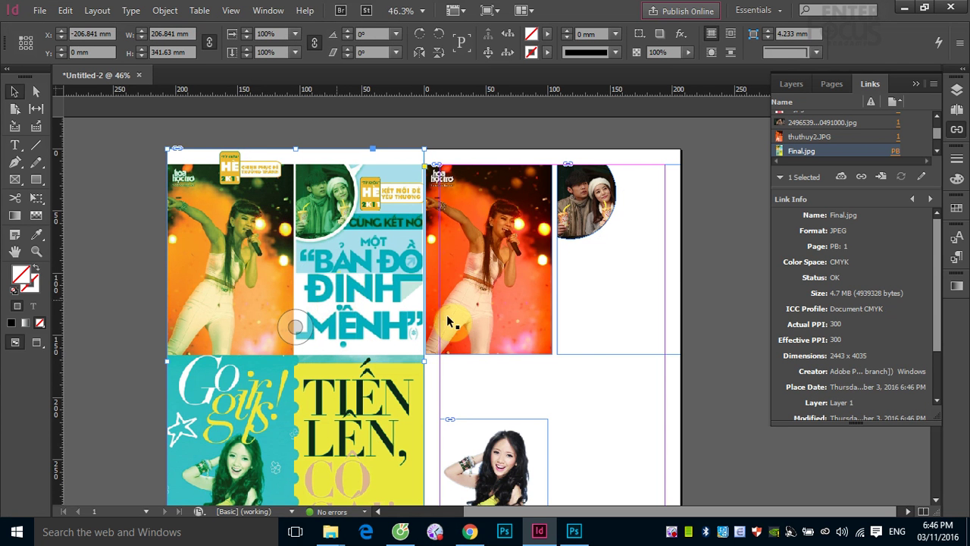
- Fill the rectangle over the couple photo with the light blue sampled from the reference's background using the Eyedropper
left_click(295, 326)
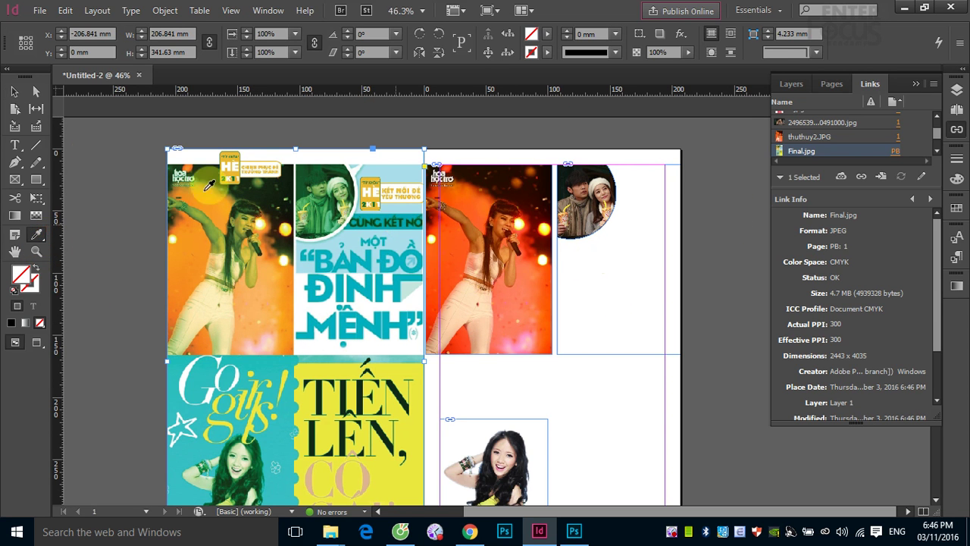
left_click(13, 90)
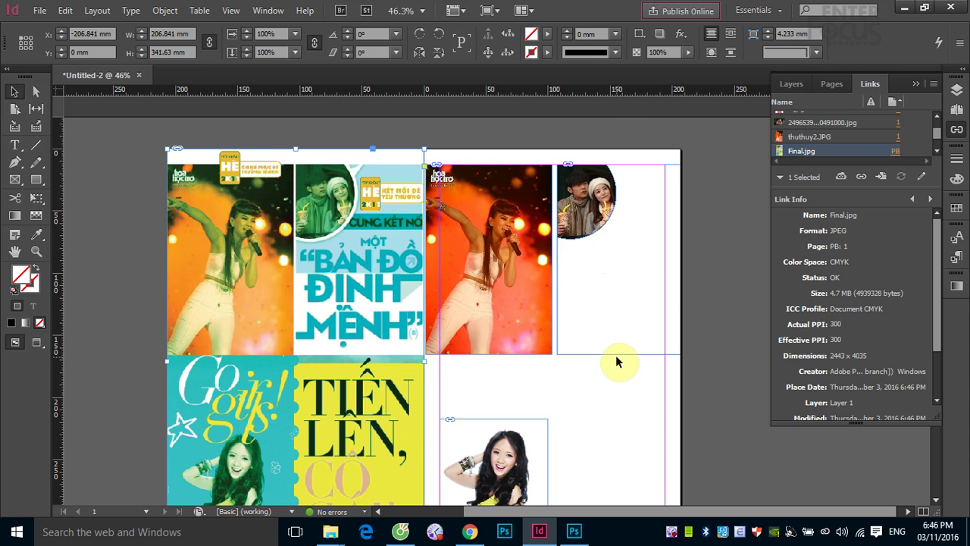
left_click(558, 354)
left_click(35, 234)
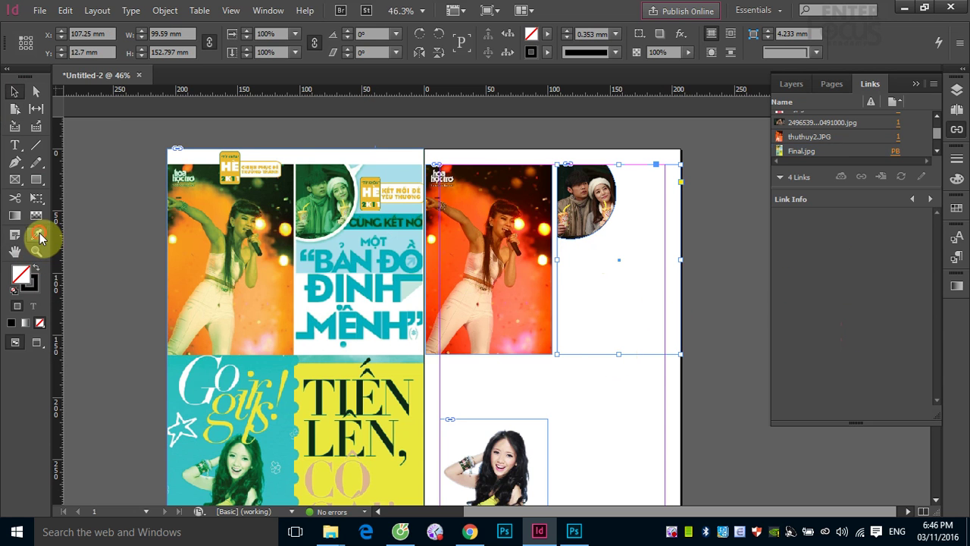
left_click(376, 240)
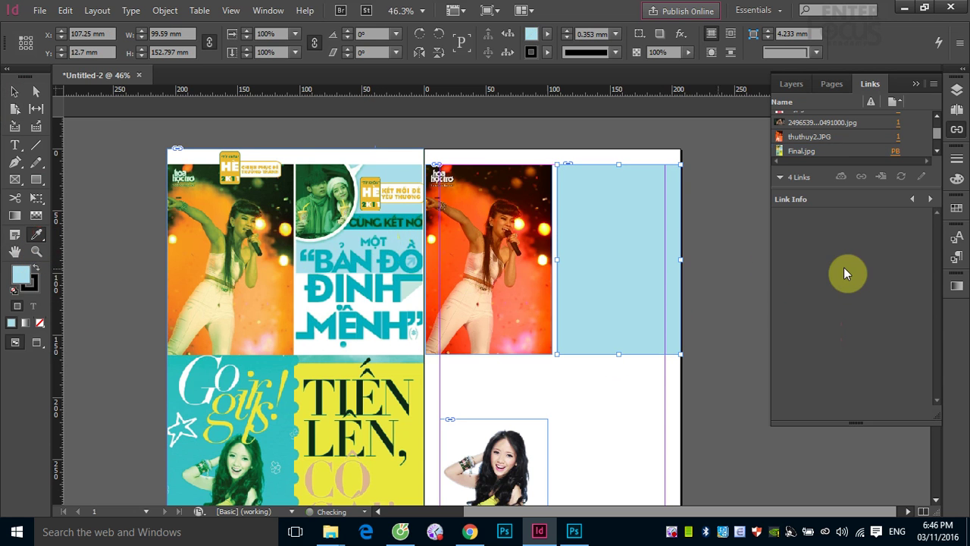
- Send the light blue rectangle behind the couple photo and deselect it
left_click(18, 92)
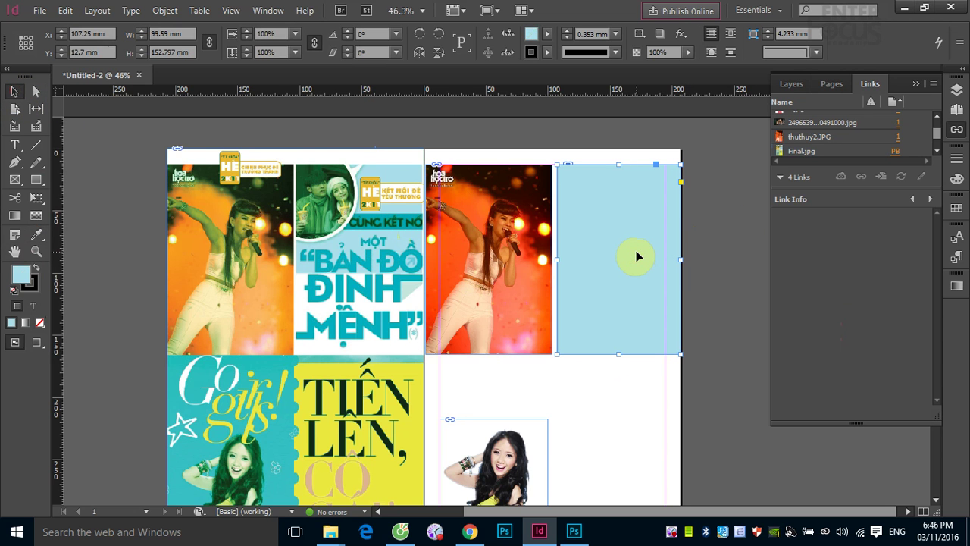
key("ctrl+alt+v")
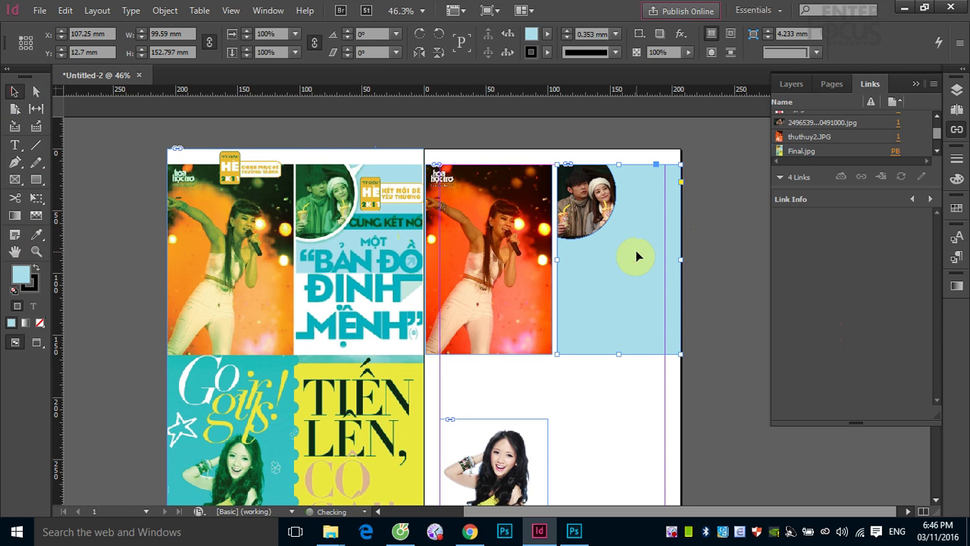
left_click(725, 251)
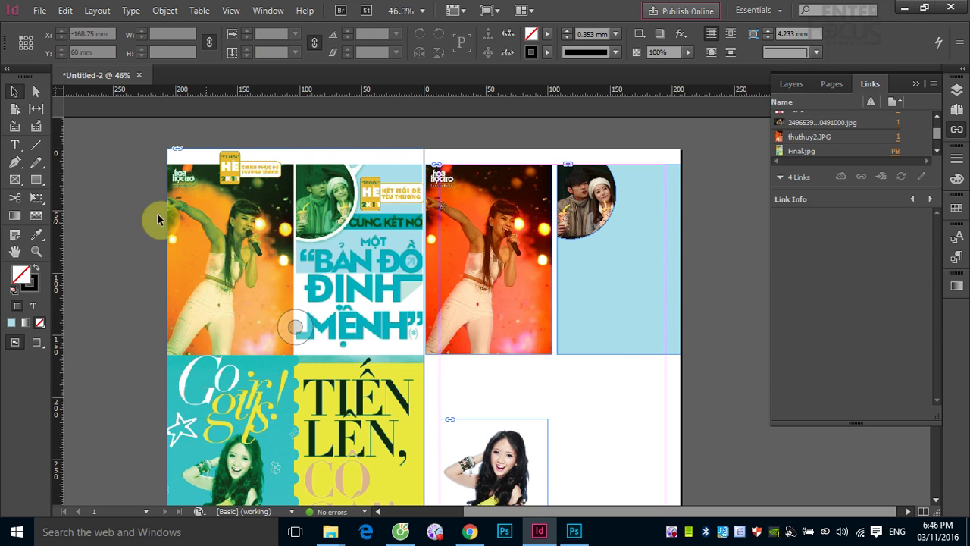
- Draw a rectangle about 104 × 169 mm over the reference's yellow "TIẾN LÊN, CÔ GÁI!" panel
scroll(79, 285, "down", 3)
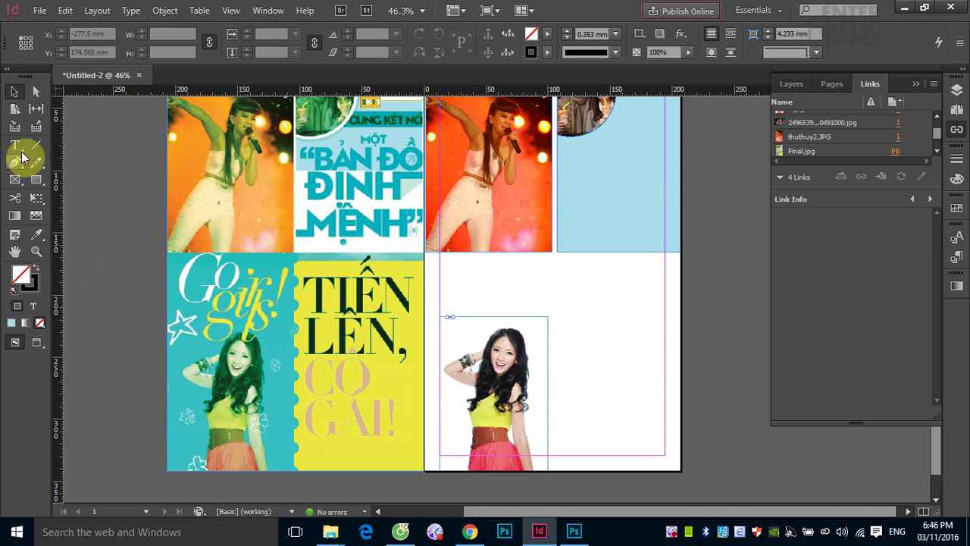
left_click(36, 179)
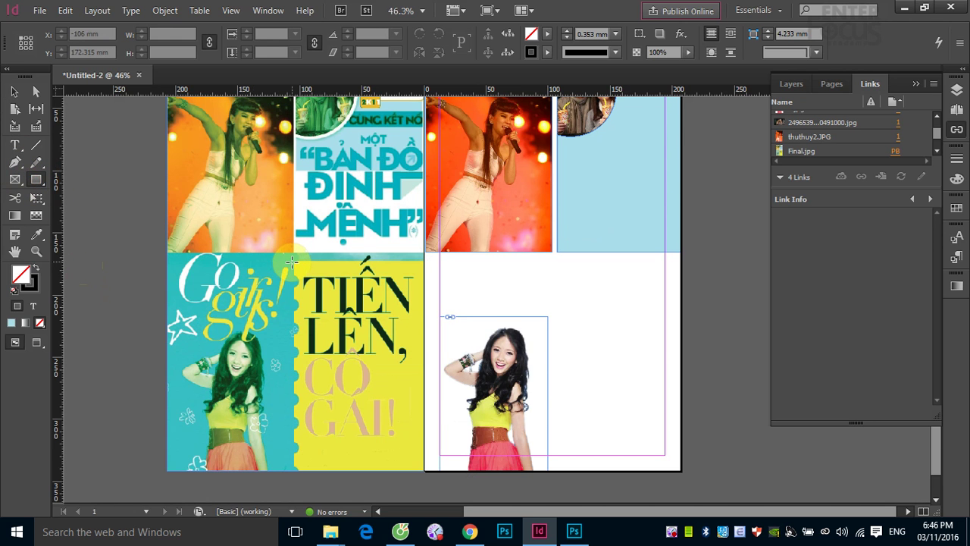
left_click_drag(294, 261, 424, 472)
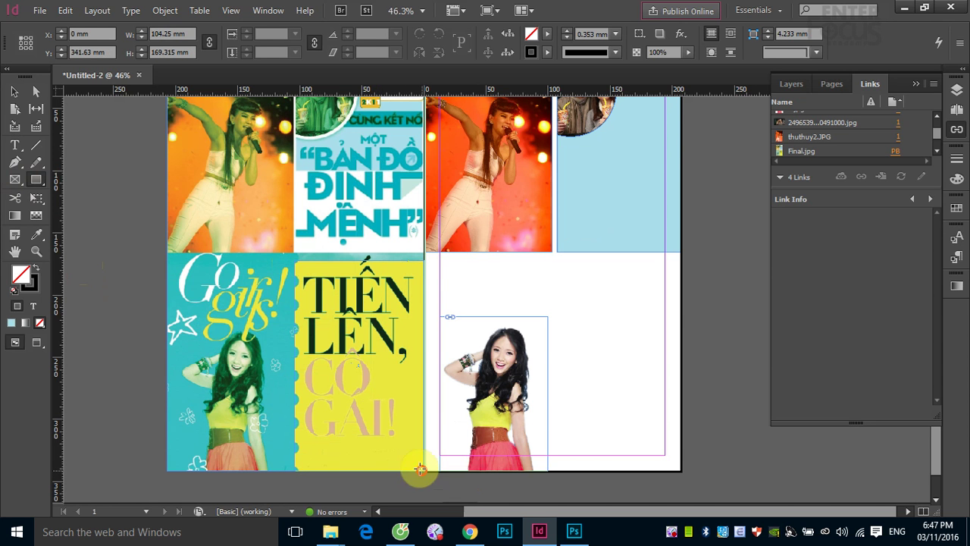
left_click(15, 89)
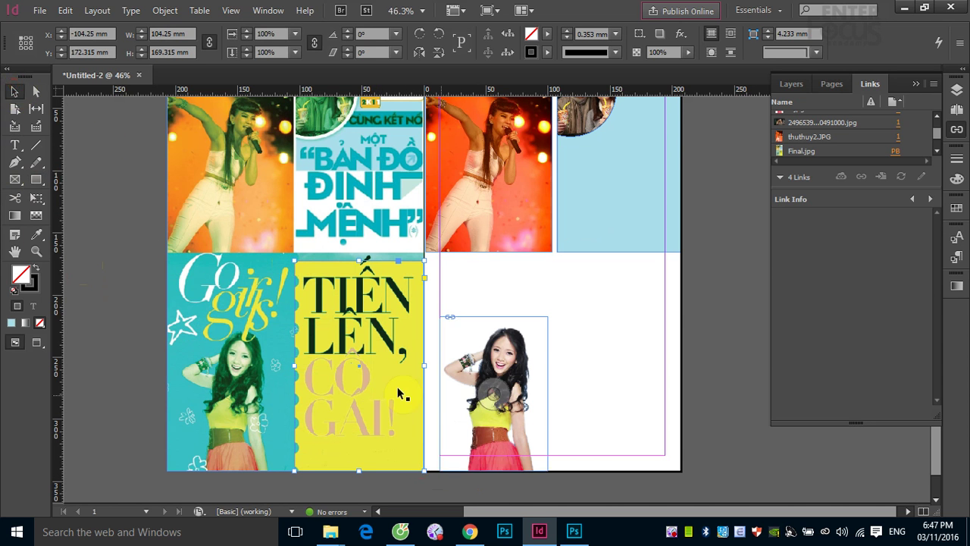
mouse_move(650, 391)
left_mouse_down()
mouse_move(619, 385)
mouse_move(646, 395)
left_mouse_up()
key("ctrl+z")
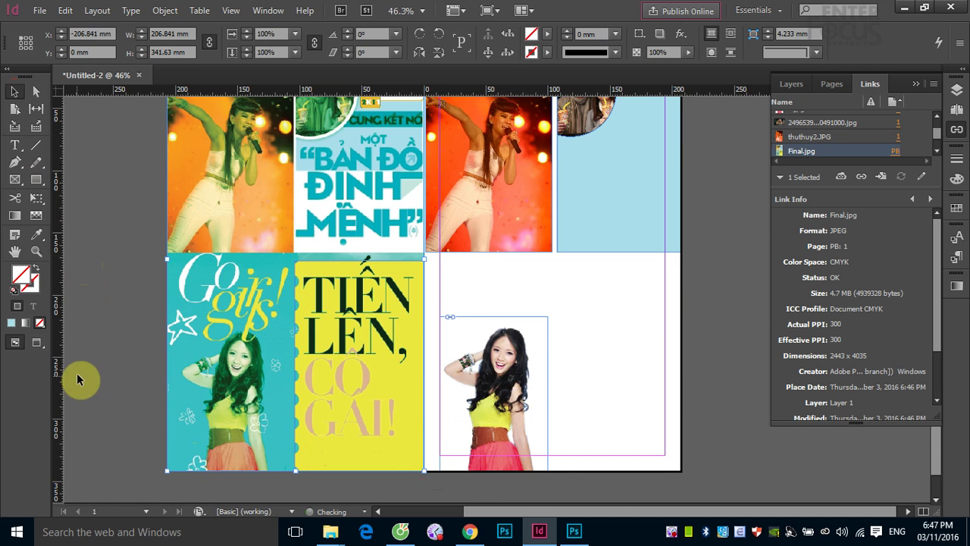
left_click(396, 473)
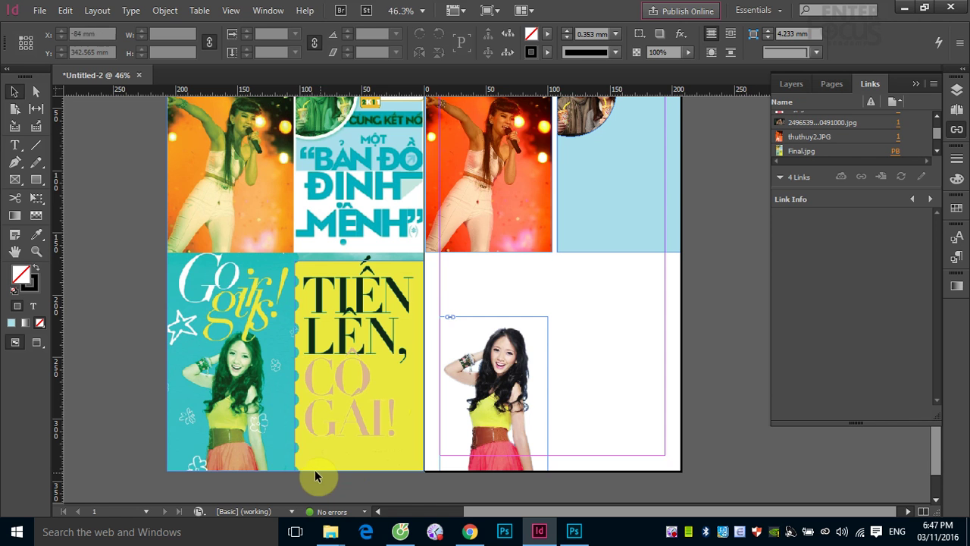
- Move the rectangle from the reference's yellow panel to the matching lower area of the page and fill it with the reference's sampled yellow
left_click(299, 445)
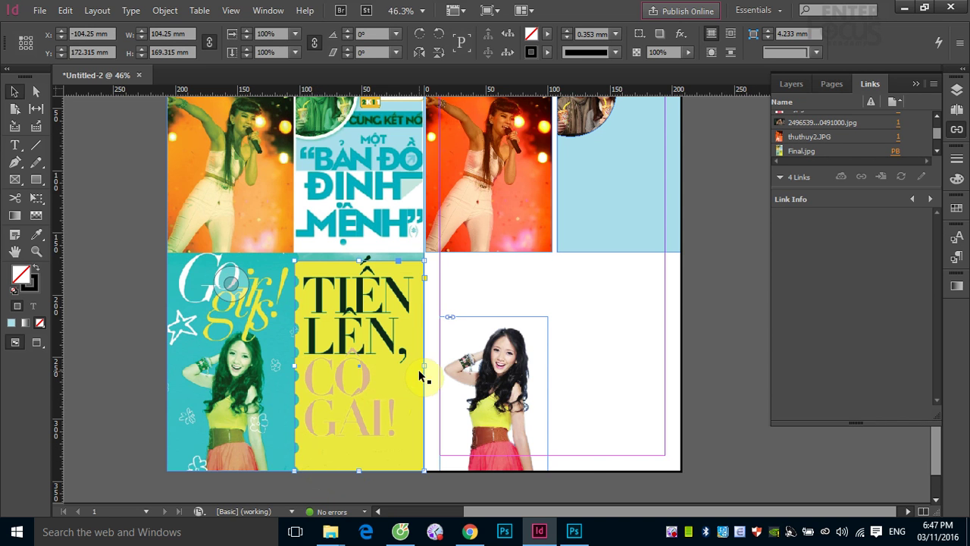
left_click_drag(294, 389, 553, 396)
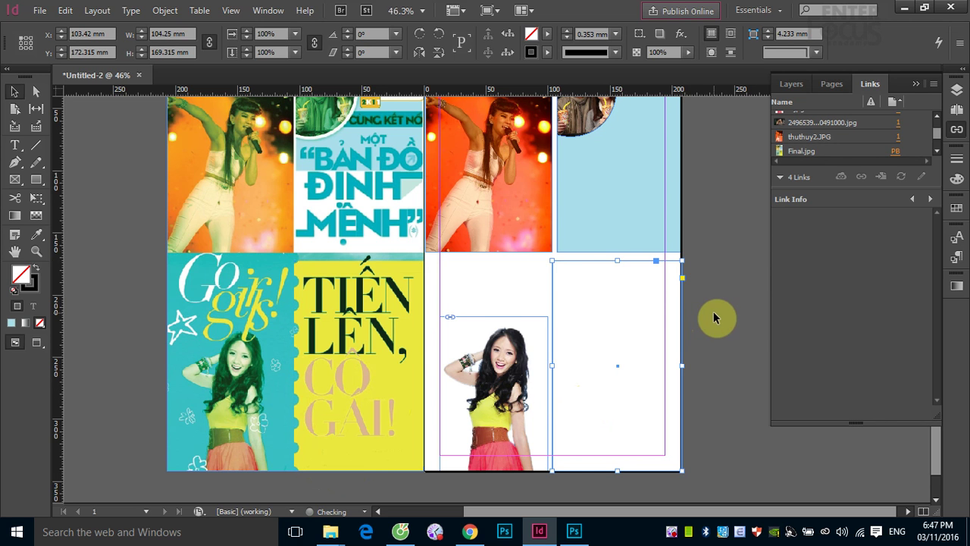
left_click(37, 235)
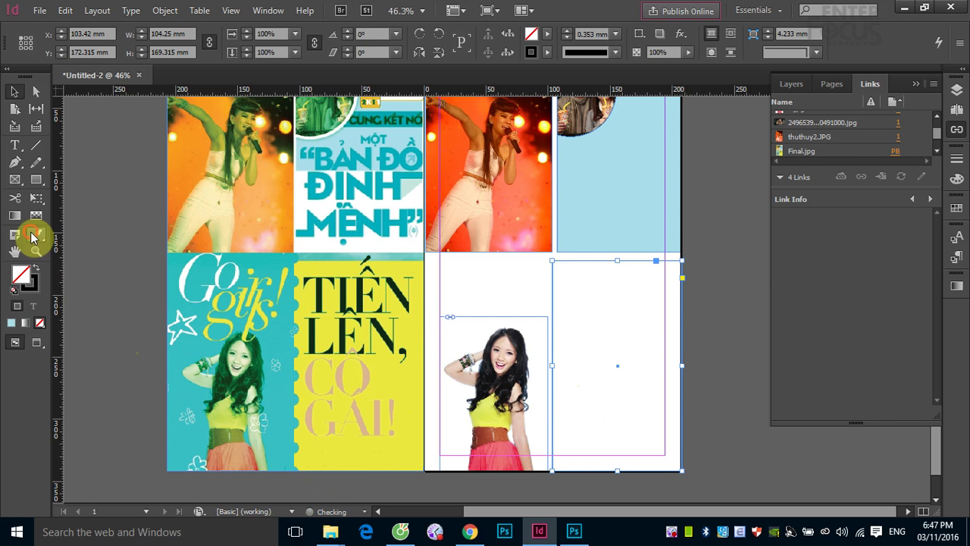
left_click(412, 327)
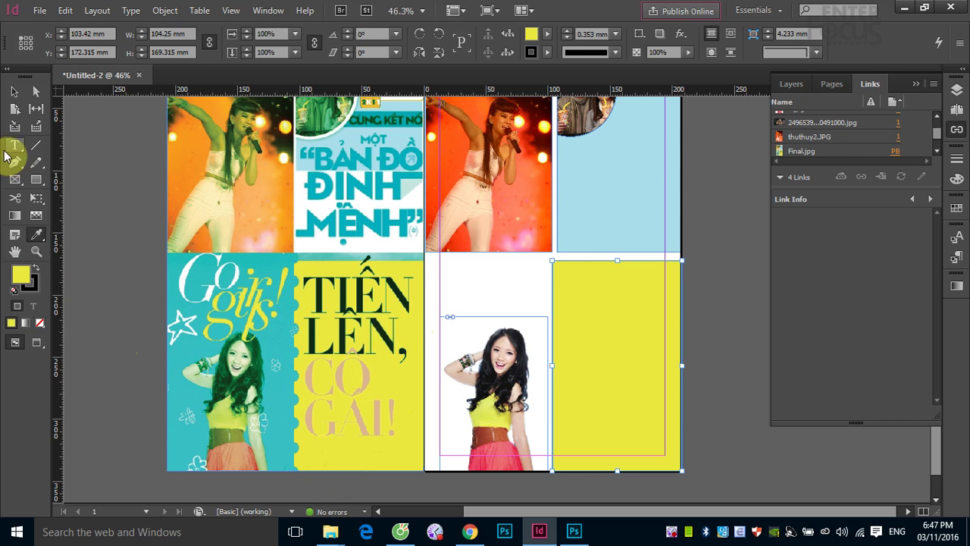
left_click(15, 91)
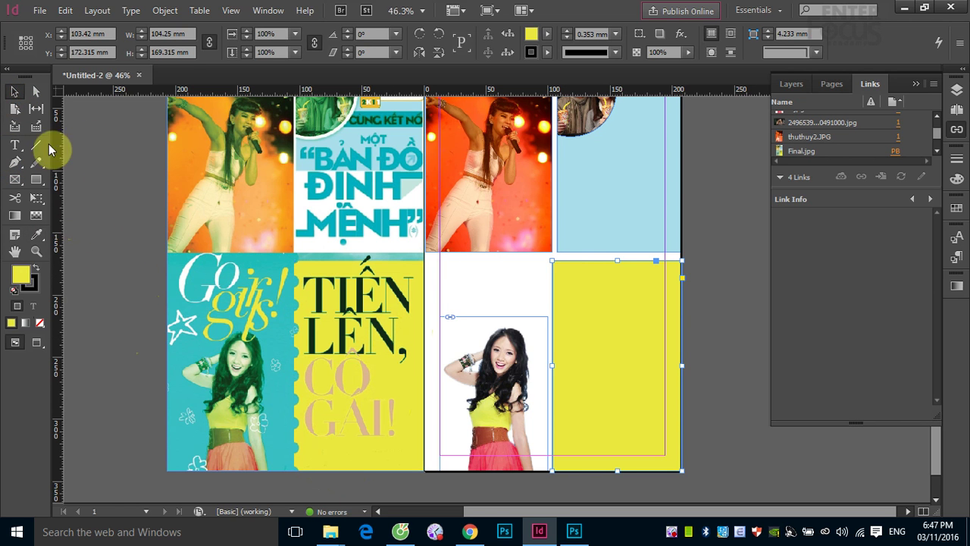
- Draw a rectangle about 207 × 176 mm over the reference's lower half and align its right edge with the yellow rectangle's
left_click(37, 180)
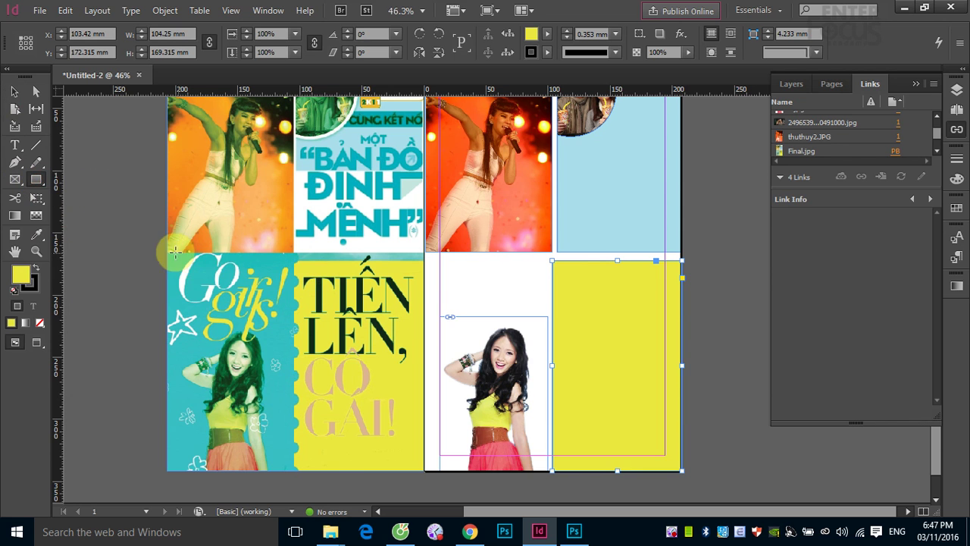
left_click_drag(166, 252, 422, 470)
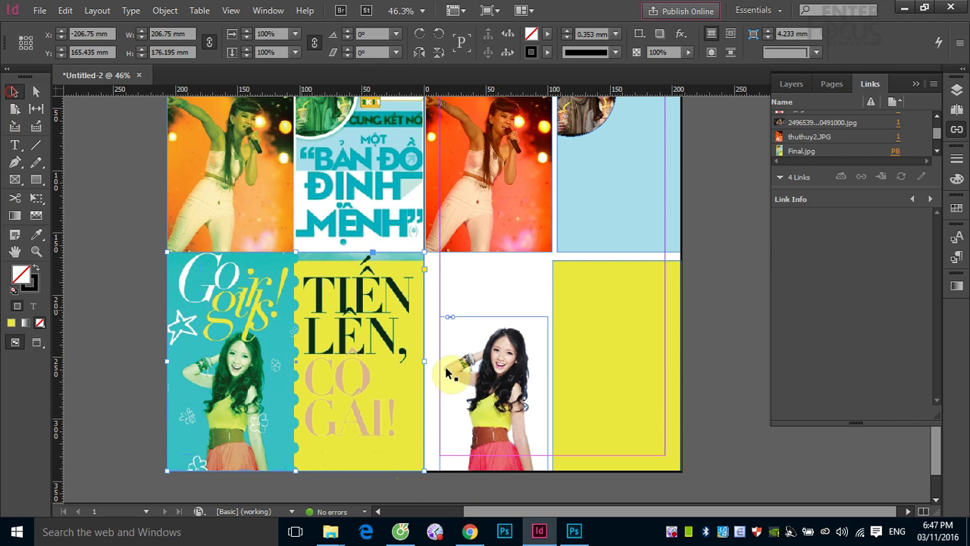
left_click(577, 260)
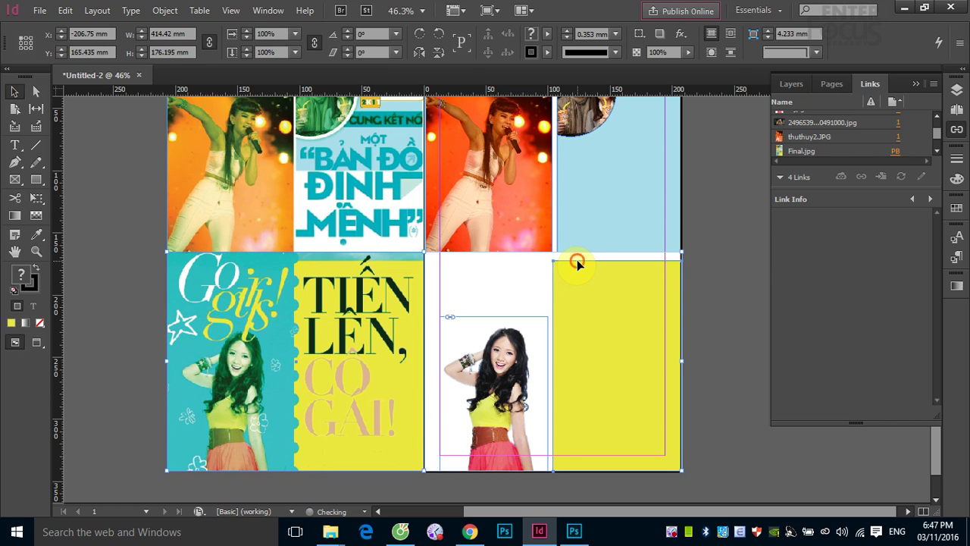
left_click(578, 262)
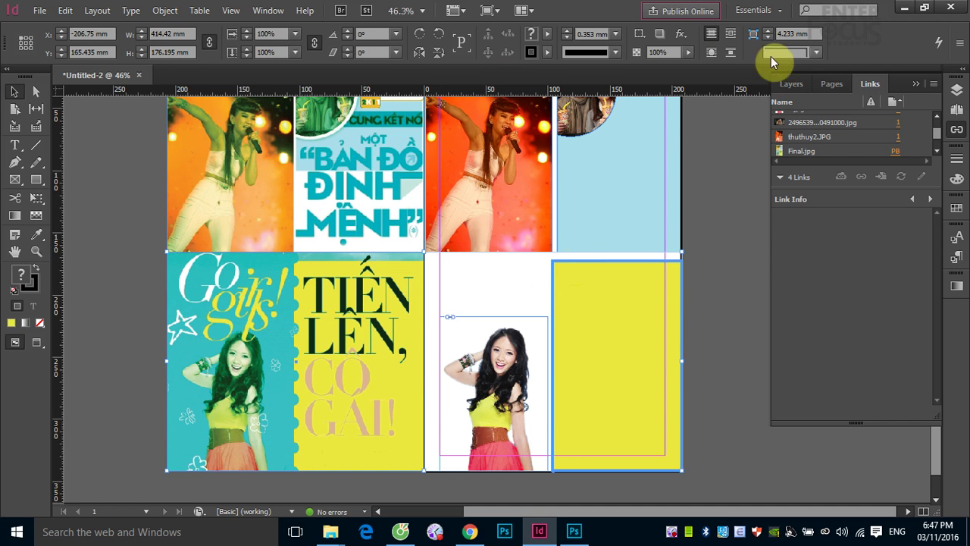
left_click(267, 11)
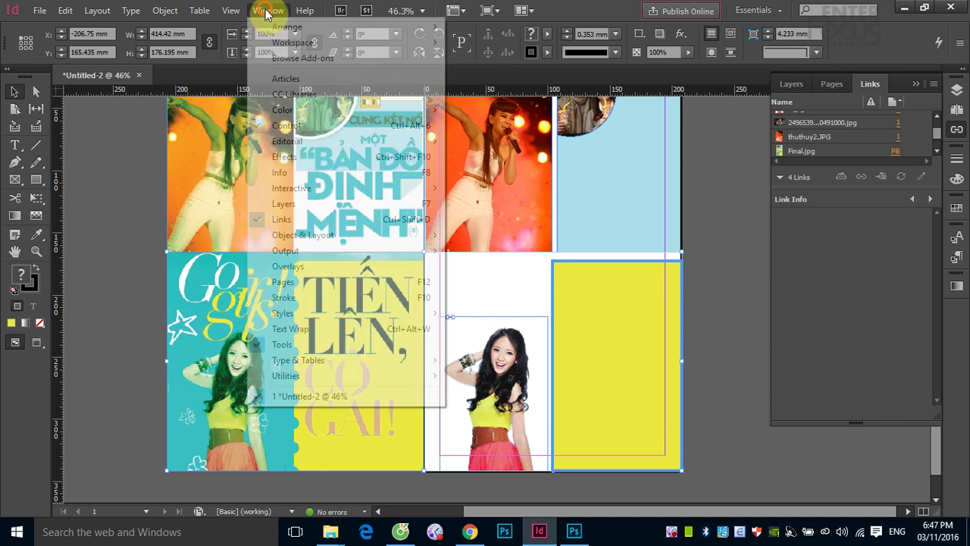
mouse_move(323, 236)
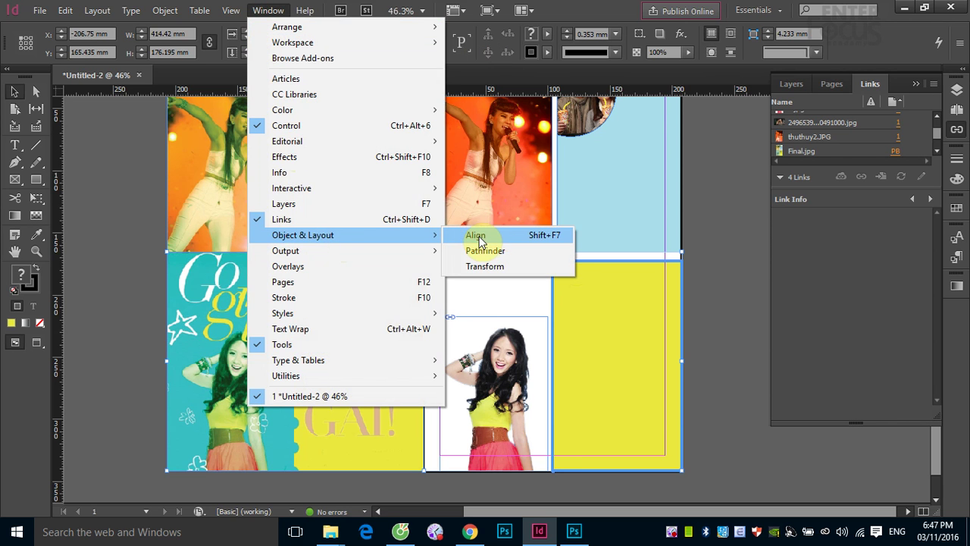
left_click(487, 235)
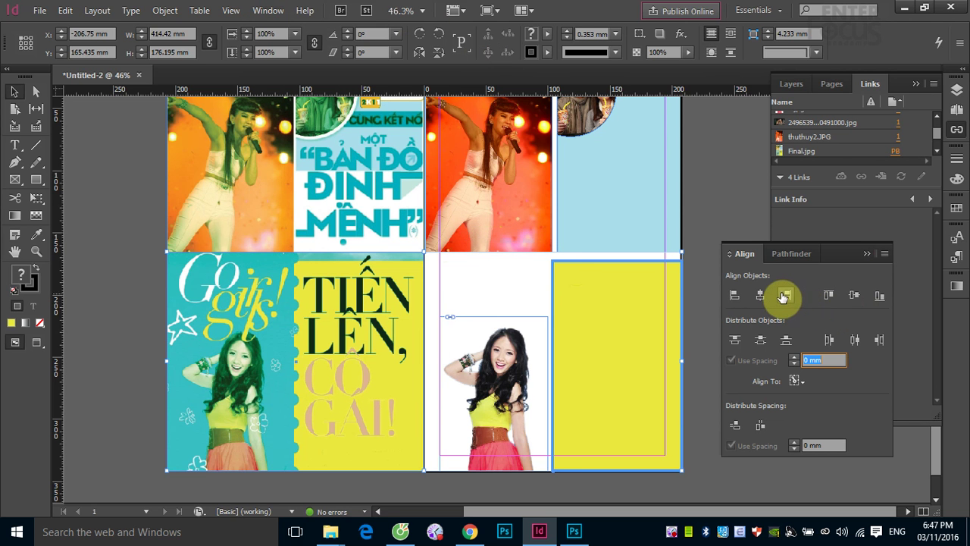
left_click(784, 296)
left_click(699, 205)
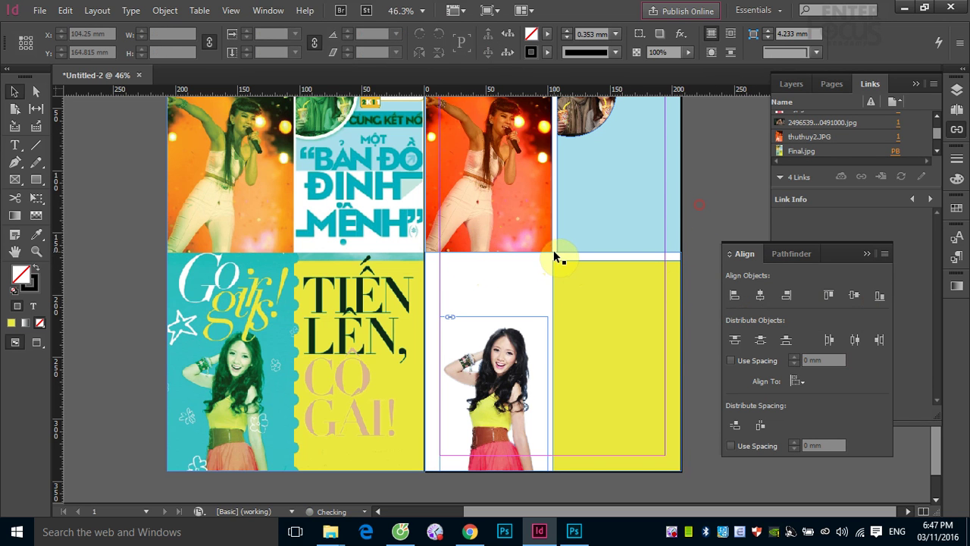
- Fill the large lower rectangle with the teal sampled from the reference and send it behind the yellow rectangle and the girl's photo
left_click(555, 257)
left_click(36, 235)
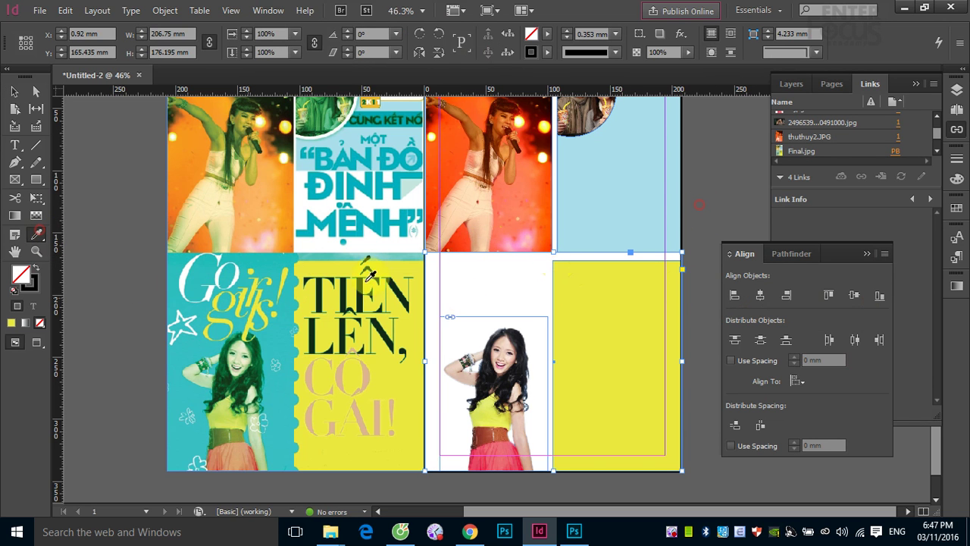
left_click(258, 260)
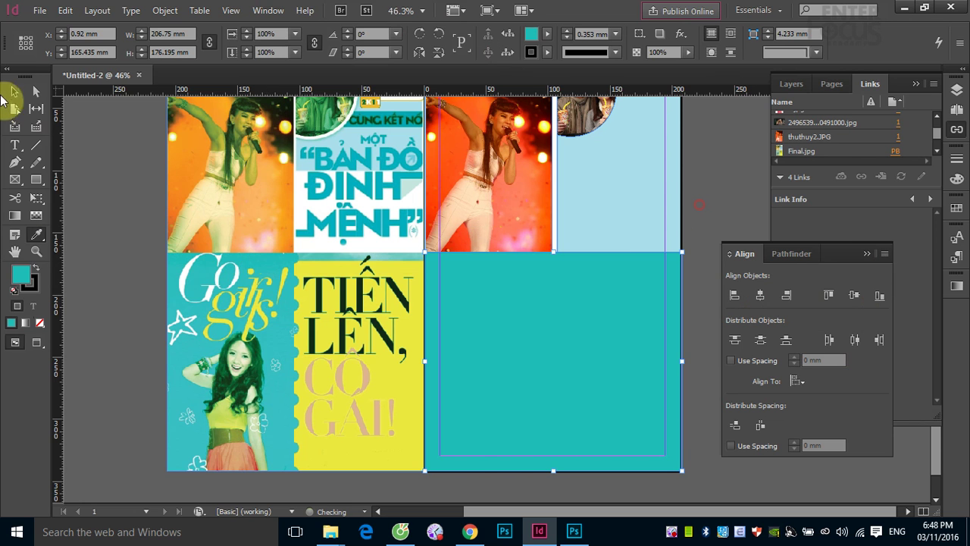
left_click(11, 91)
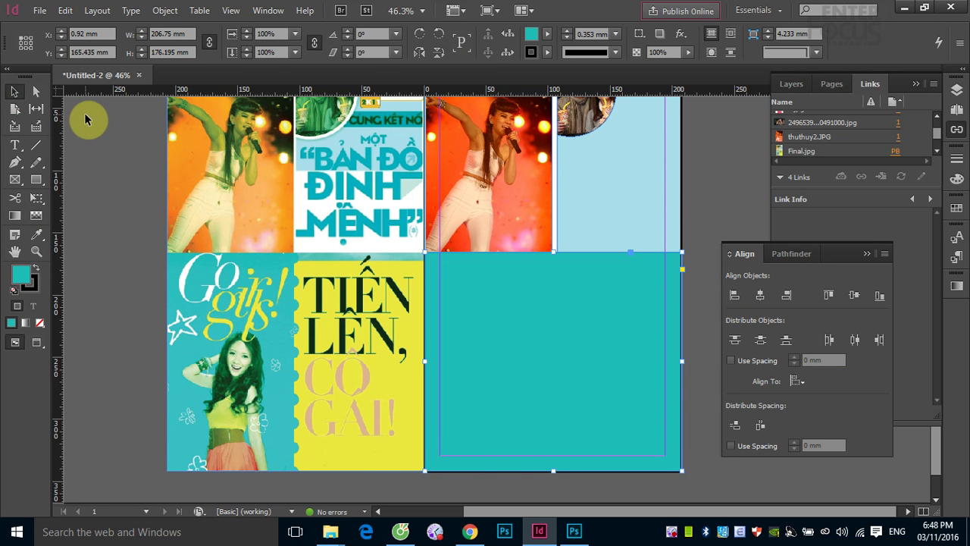
key("ctrl+shift+bracketleft")
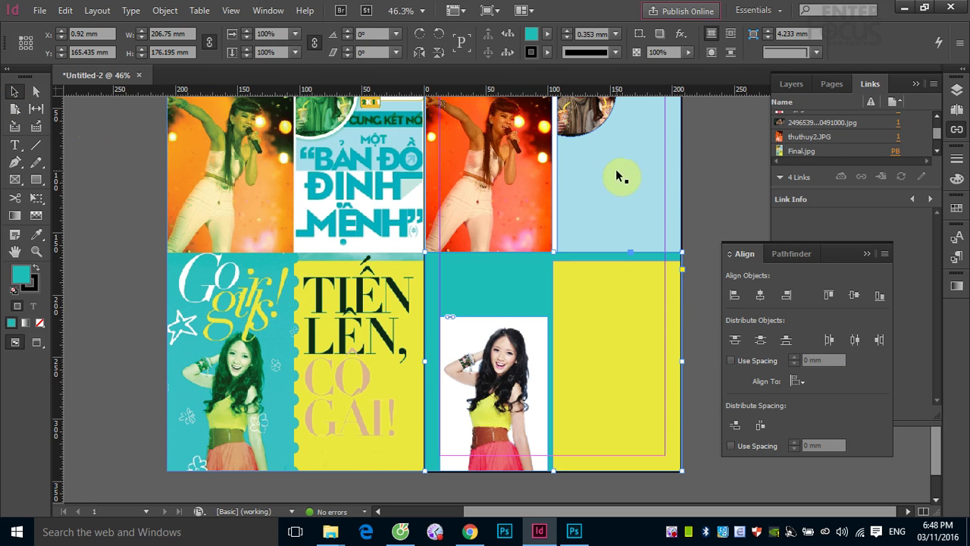
left_click(710, 184)
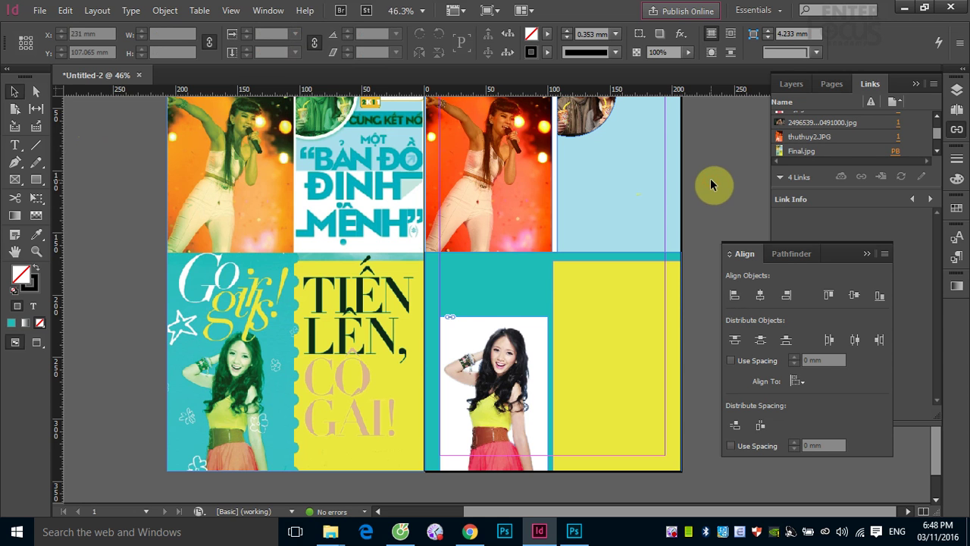
- Collapse the Links and Align panels and draw a rectangle about 105 × 65.5 mm over the reference's white "ĐỊNH MỆNH" area
left_click(36, 179)
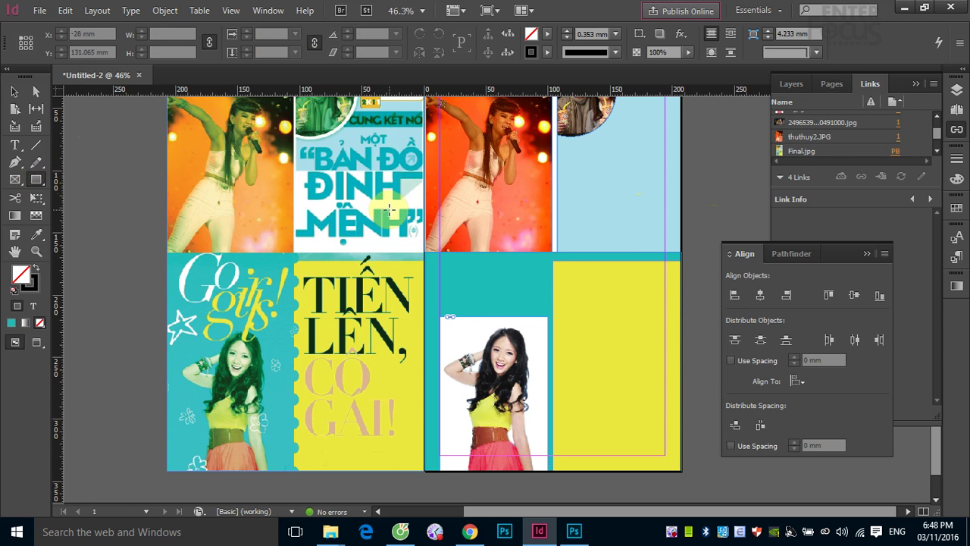
left_click_drag(274, 167, 492, 260)
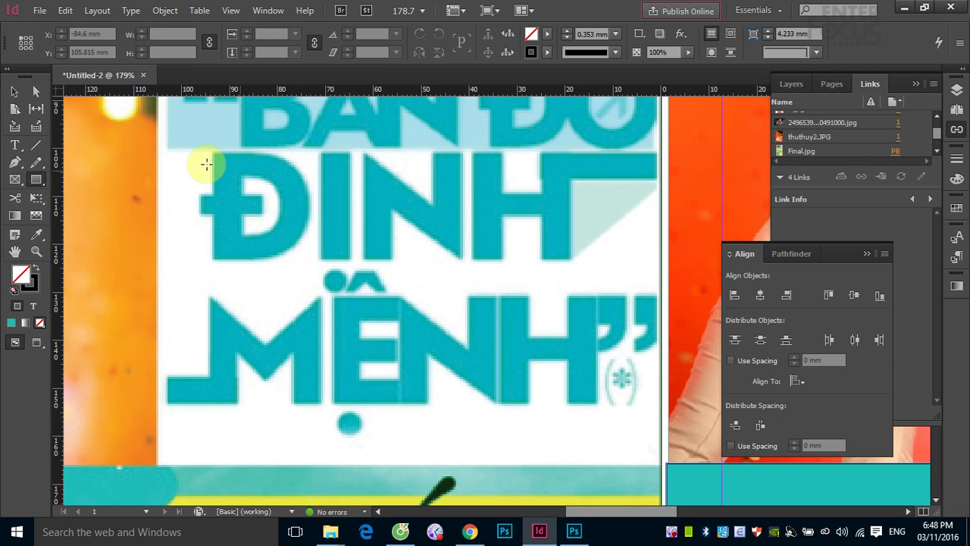
left_click(917, 84)
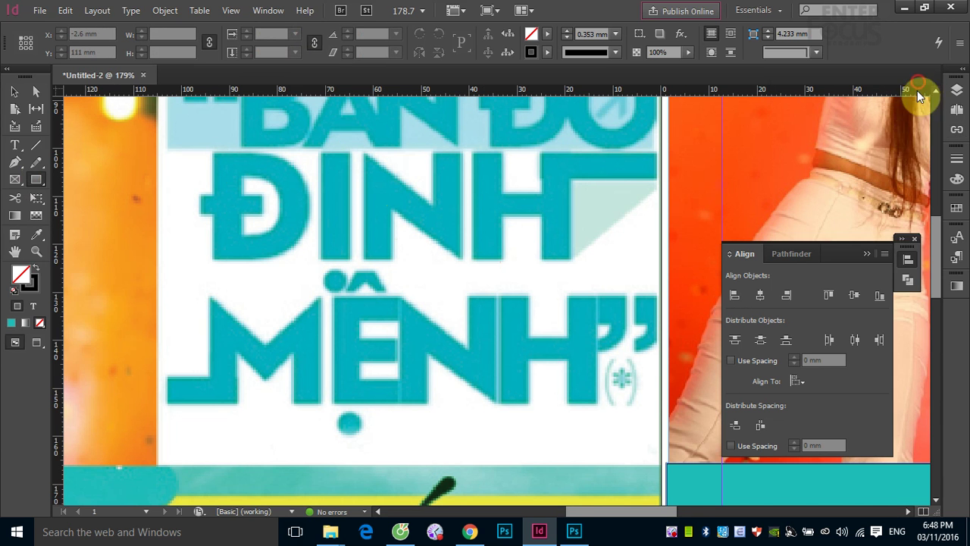
left_click(865, 253)
left_click_drag(332, 197, 304, 215)
key("ctrl+minus")
key("ctrl+minus")
key("ctrl+minus")
key("ctrl+minus")
key("ctrl+minus")
key("ctrl+minus")
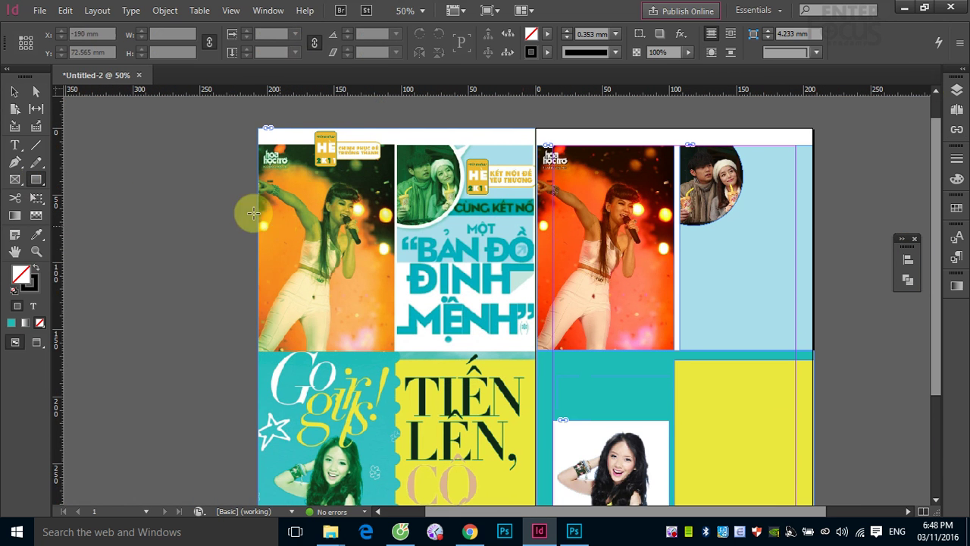
left_click_drag(395, 260, 537, 351)
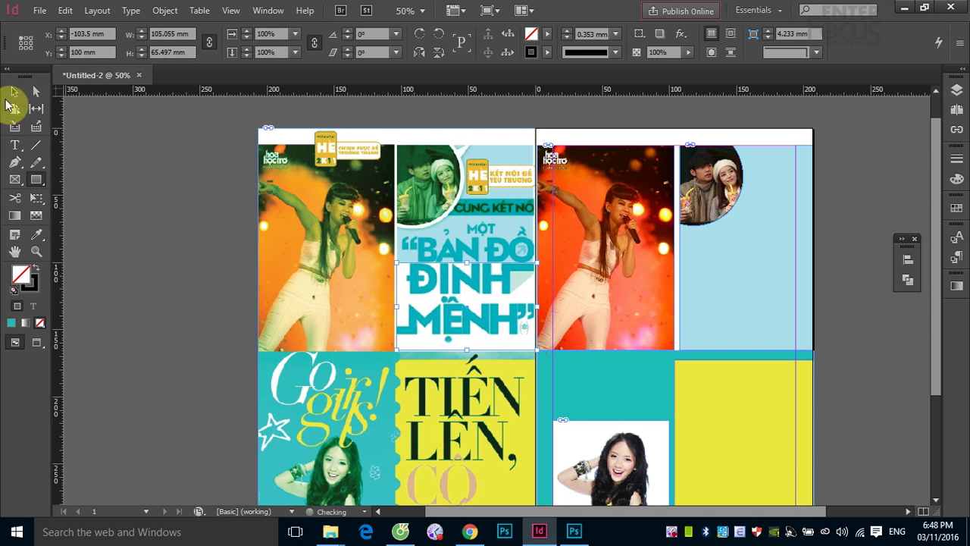
- Fill the rectangle with white sampled from the reference and move it onto the lower part of the page's light blue rectangle
left_click(14, 91)
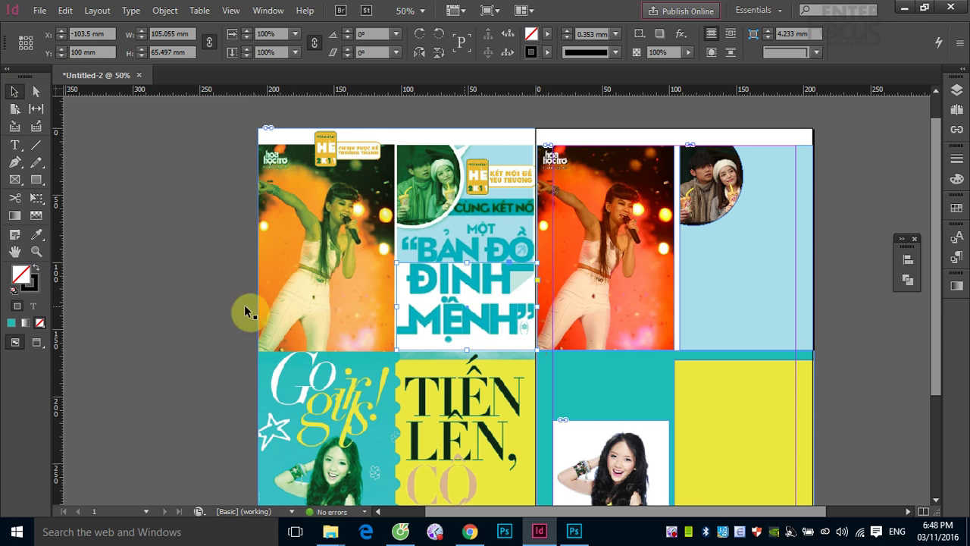
left_click(36, 234)
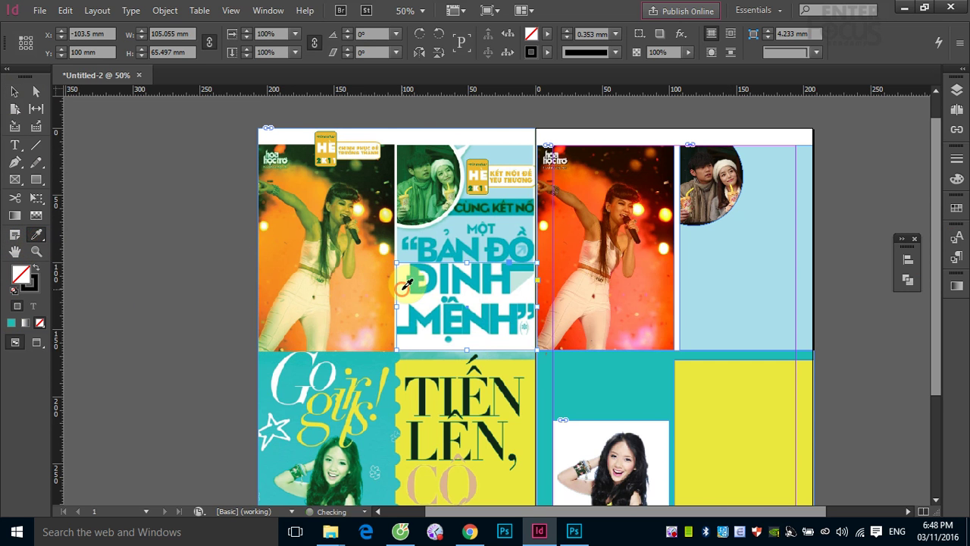
left_click(407, 283)
left_click(17, 91)
left_click_drag(444, 301, 723, 312)
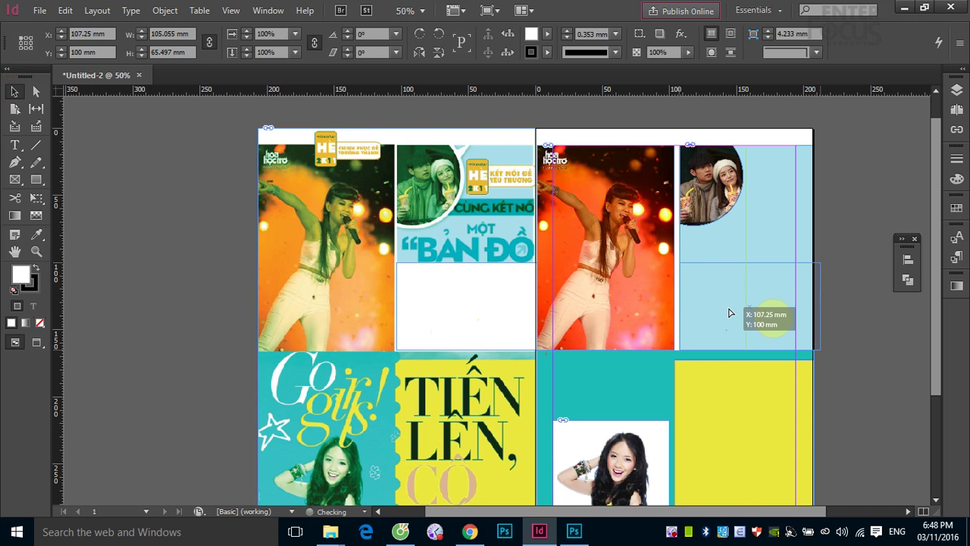
left_click_drag(729, 312, 730, 313)
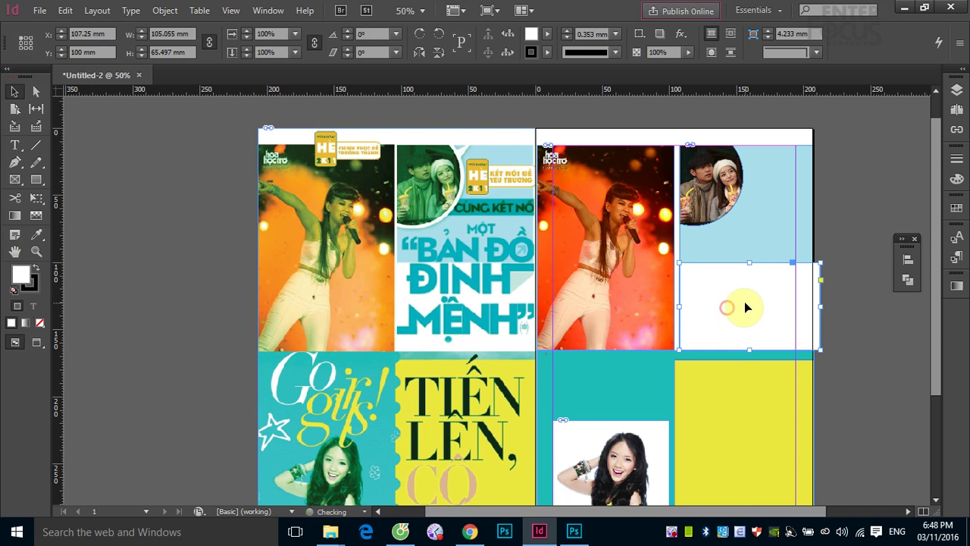
left_click(872, 274)
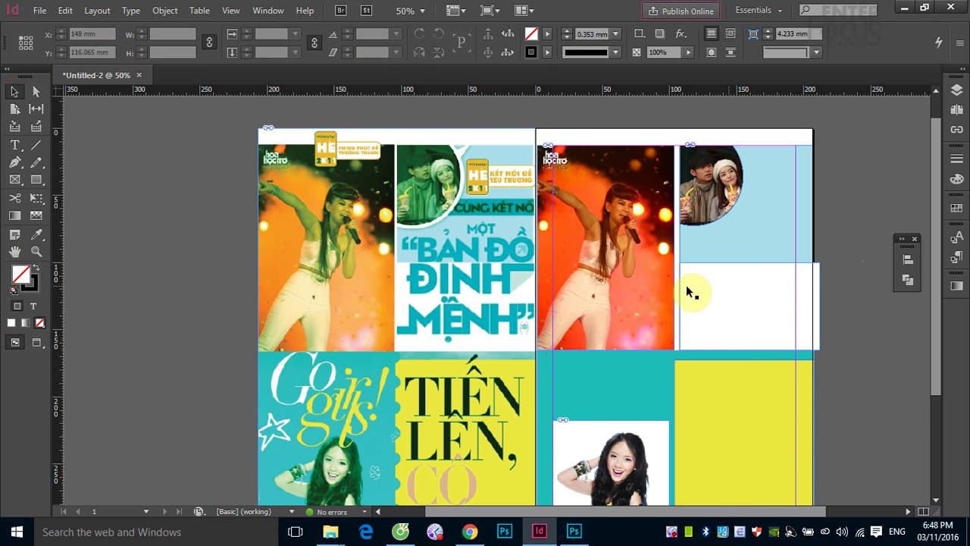
- Switch the screen mode to Preview and select the white rectangle below the couple photo
left_click(483, 11)
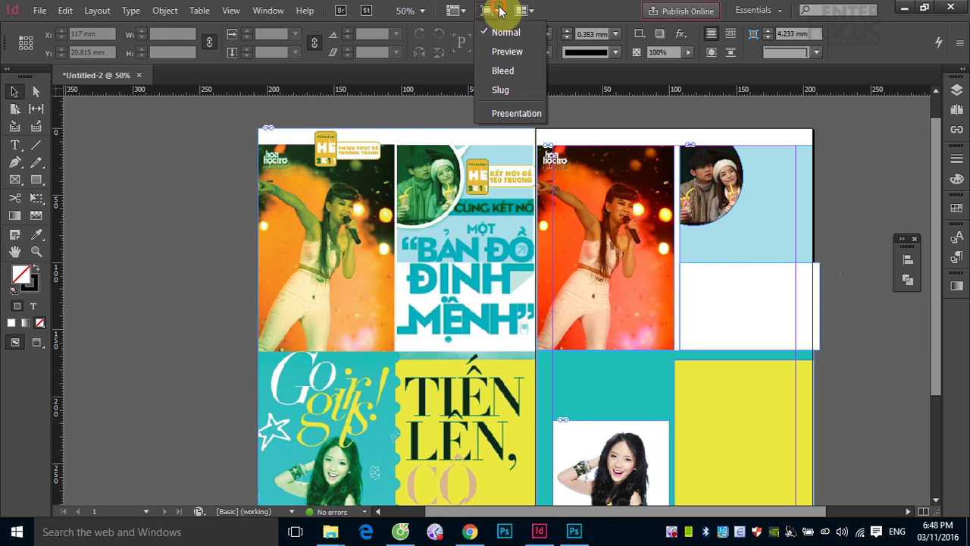
left_click(503, 56)
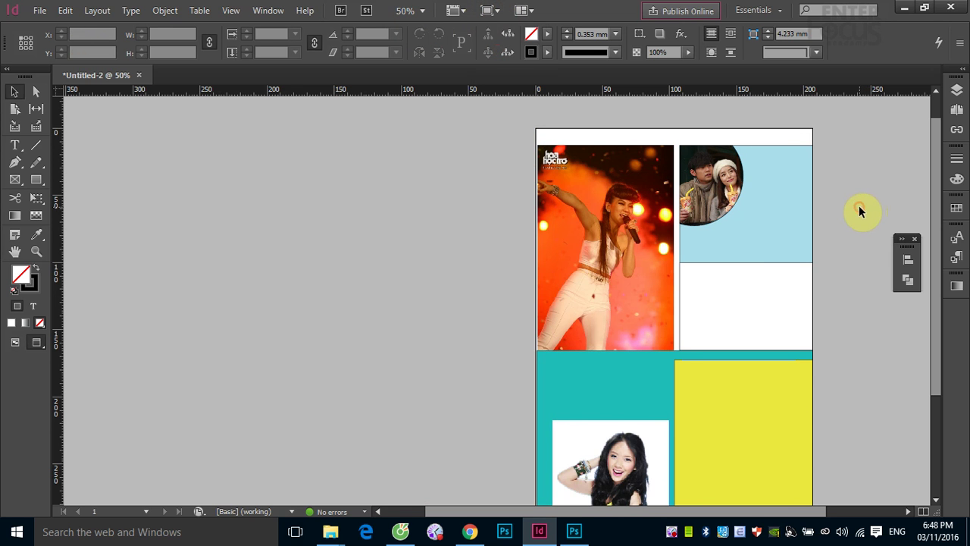
left_click(749, 284)
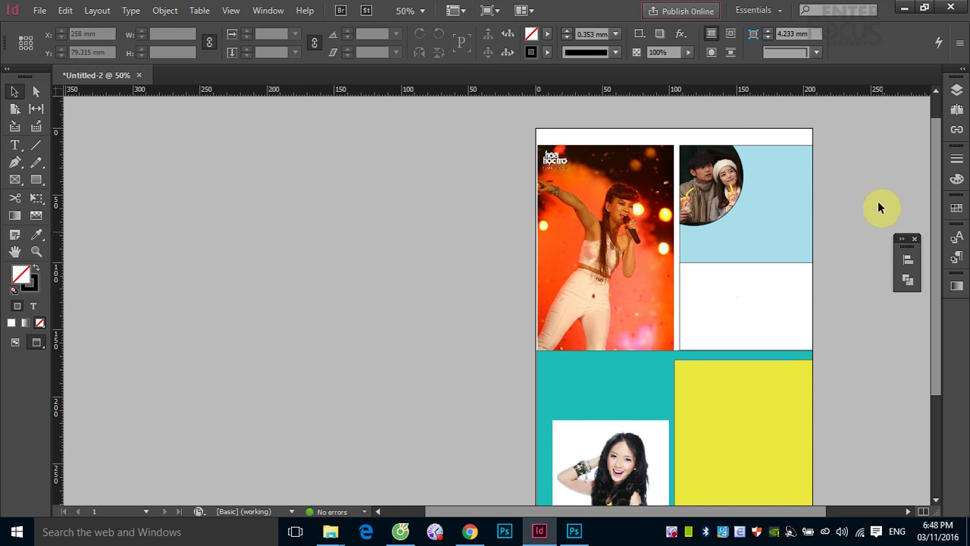
left_click(802, 179)
left_click(797, 178)
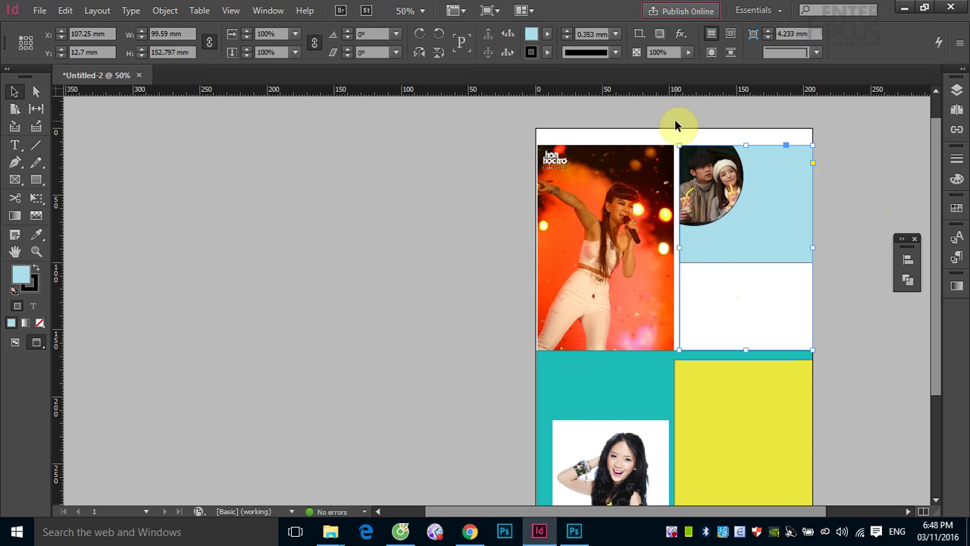
left_click(789, 267)
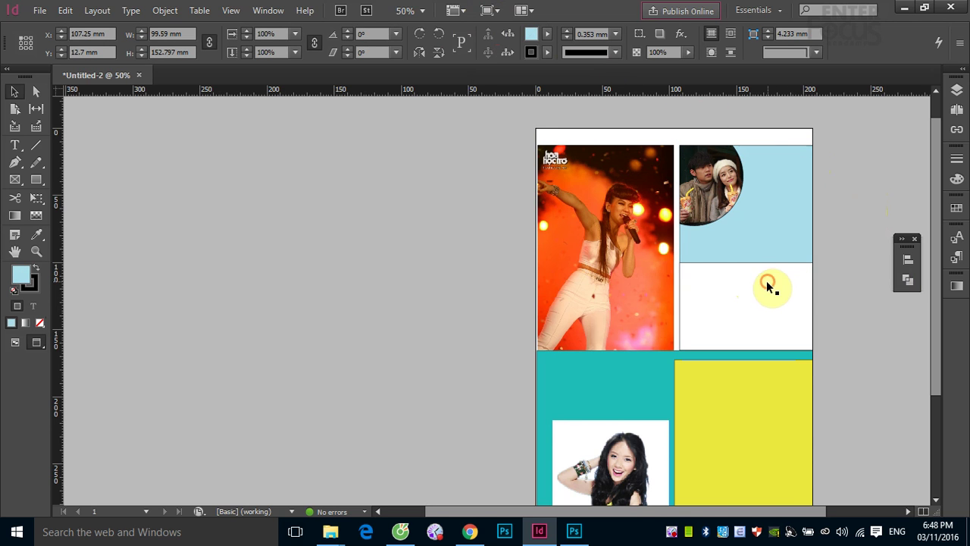
- Set the default stroke to None with nothing selected, and remove the black stroke from the yellow rectangle
left_click(549, 52)
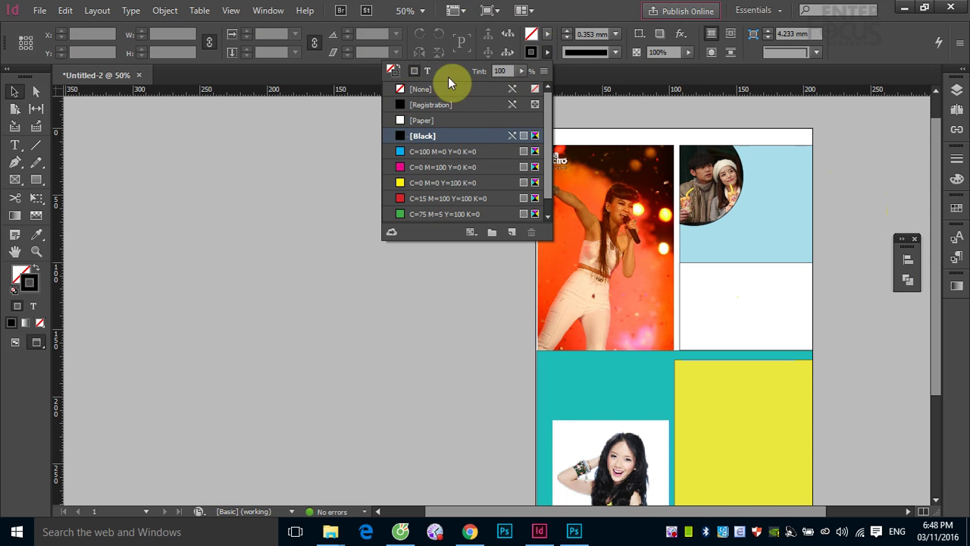
left_click(403, 90)
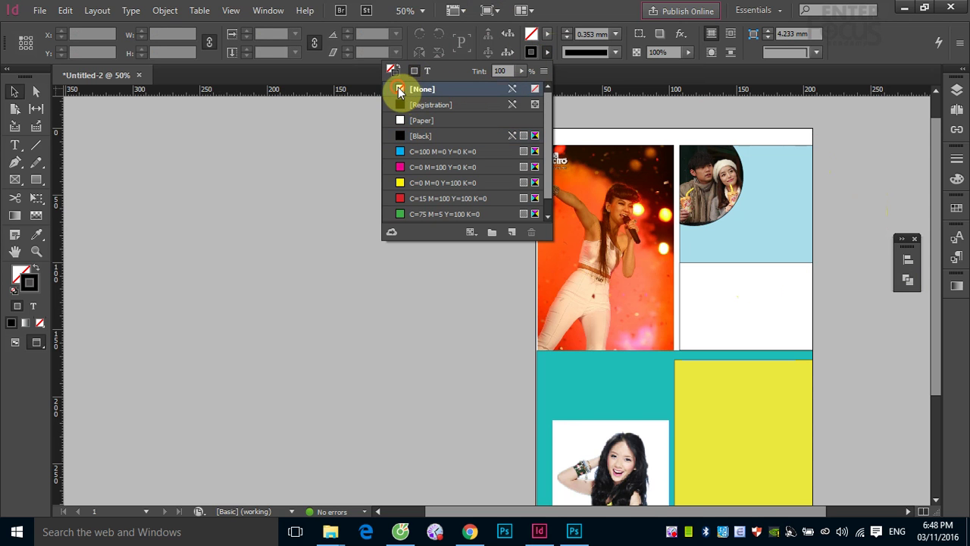
left_click(764, 223)
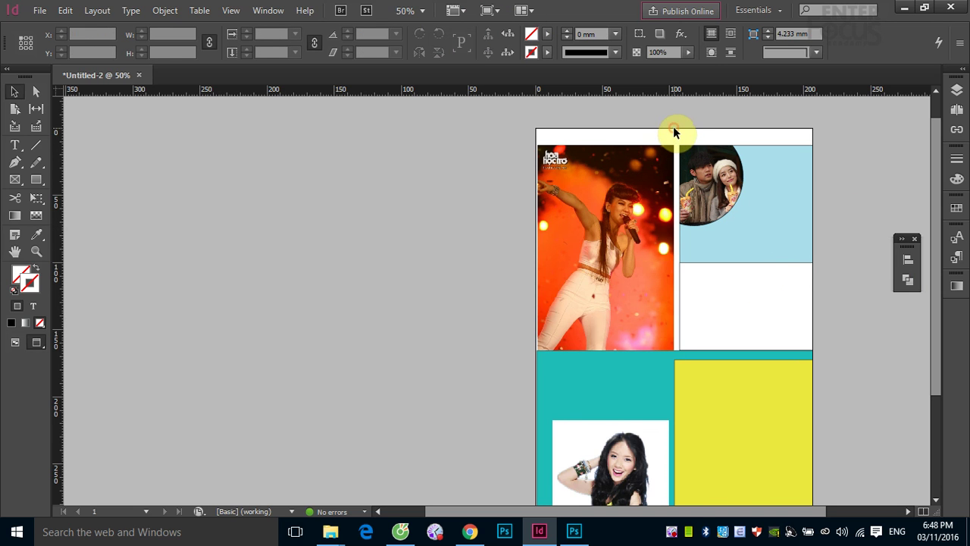
left_click(717, 367)
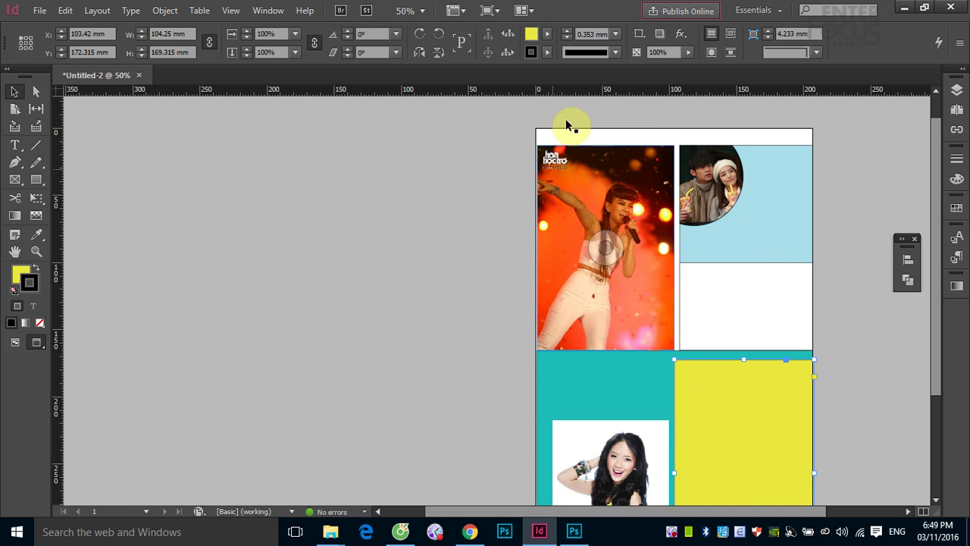
left_click(547, 51)
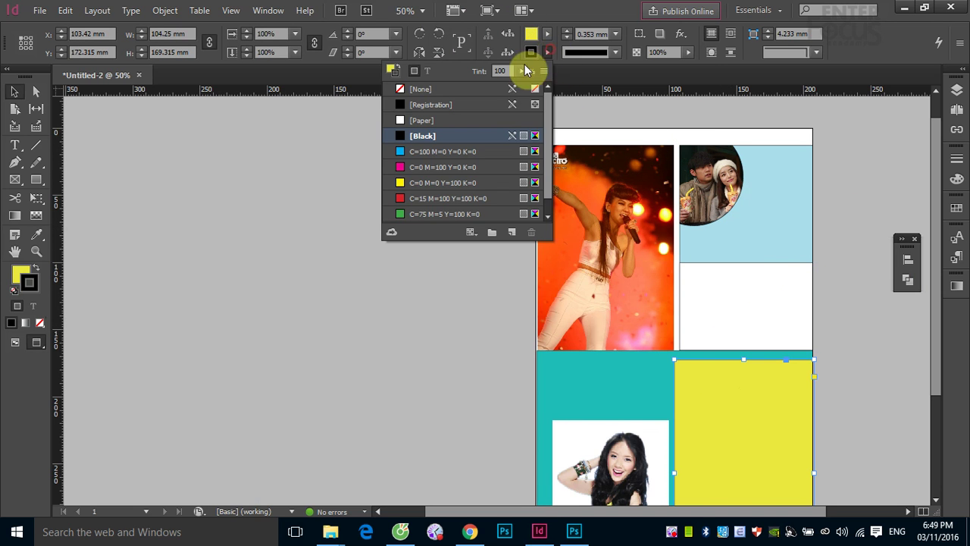
left_click(421, 89)
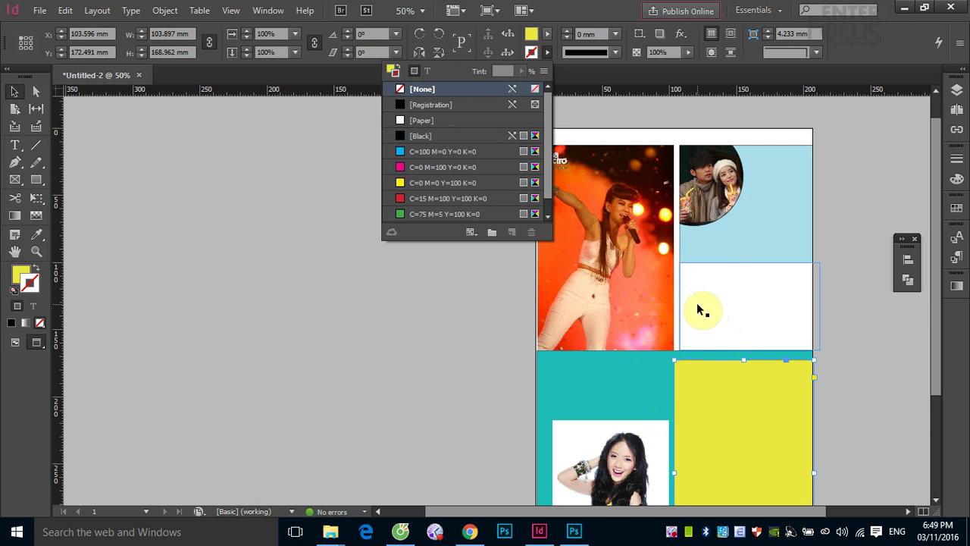
- Check the stroke of the couple photo and set the stroke of the white rectangle below it to None
left_click(691, 205)
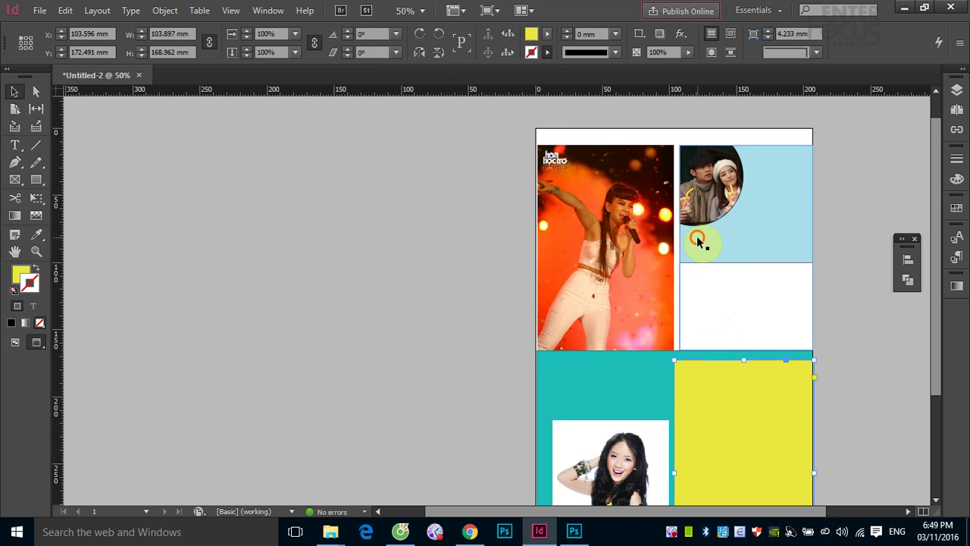
left_click(699, 214, "shift")
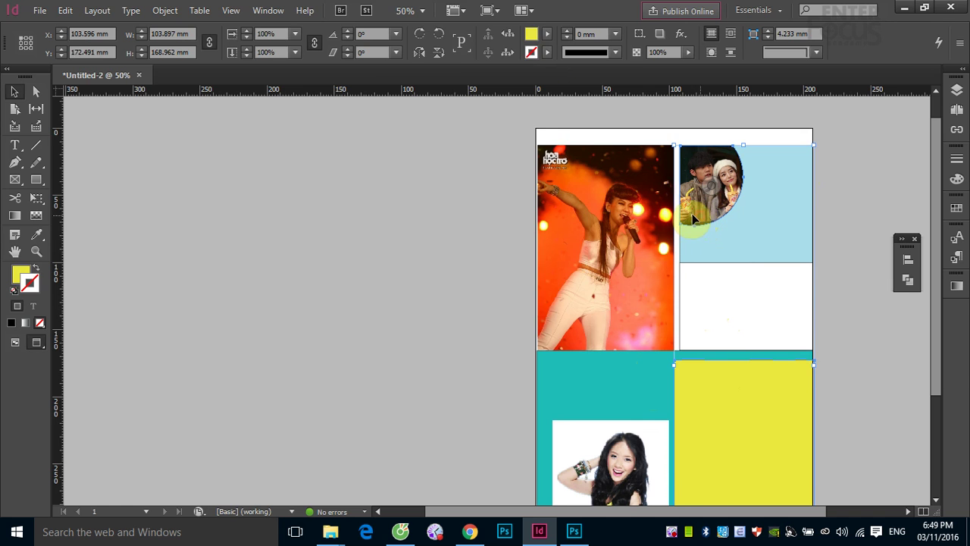
left_click(549, 53)
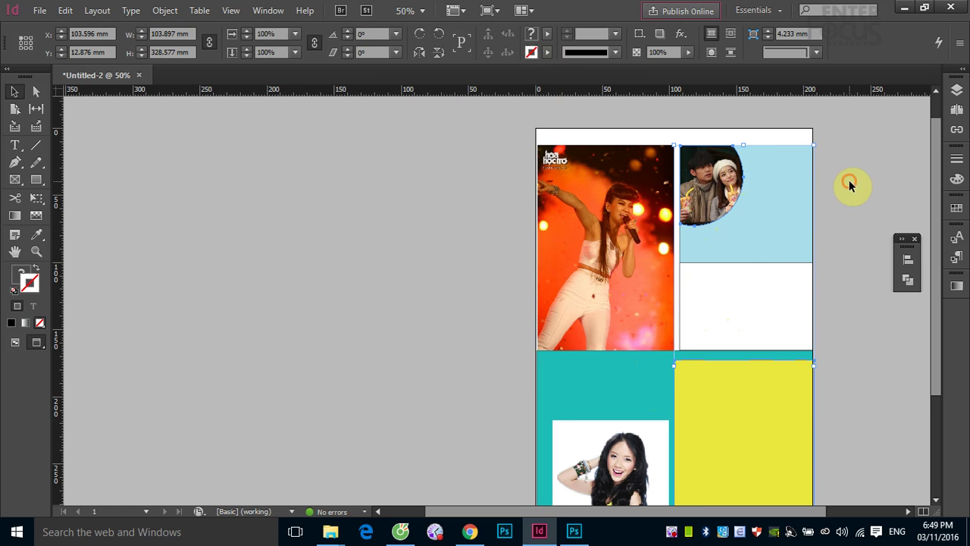
left_click(750, 266)
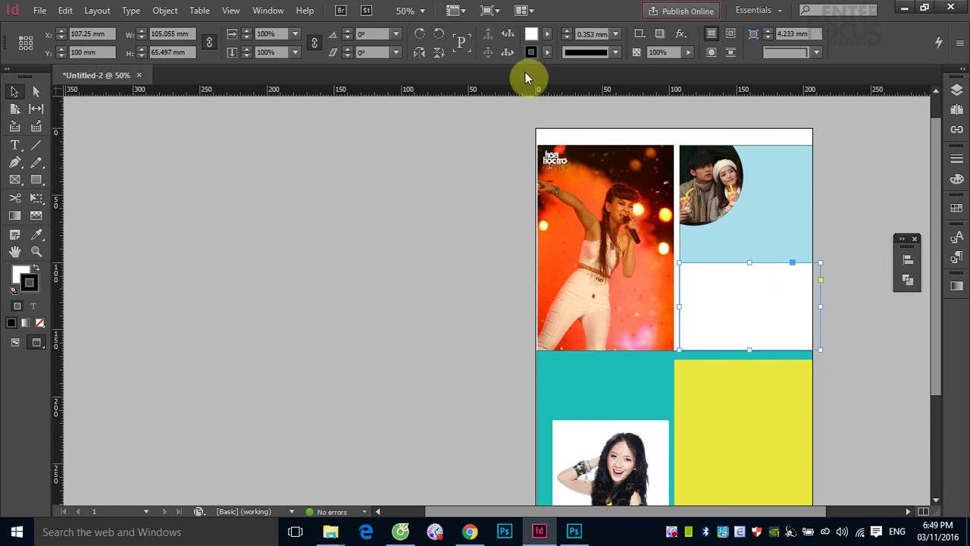
left_click(547, 52)
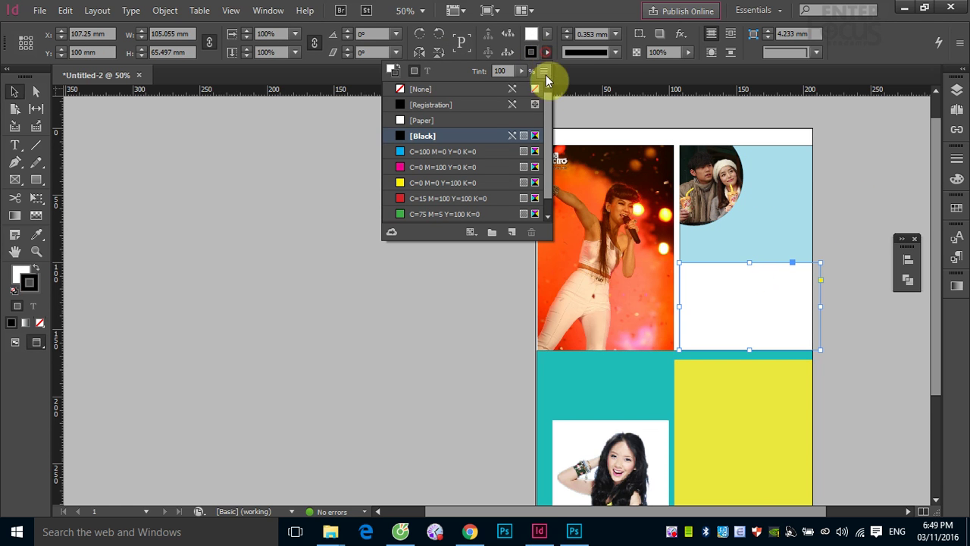
left_click(418, 89)
- Set the light blue rectangle's stroke to None, check the singer photo's stroke setting, and clear the selection
left_click(784, 154)
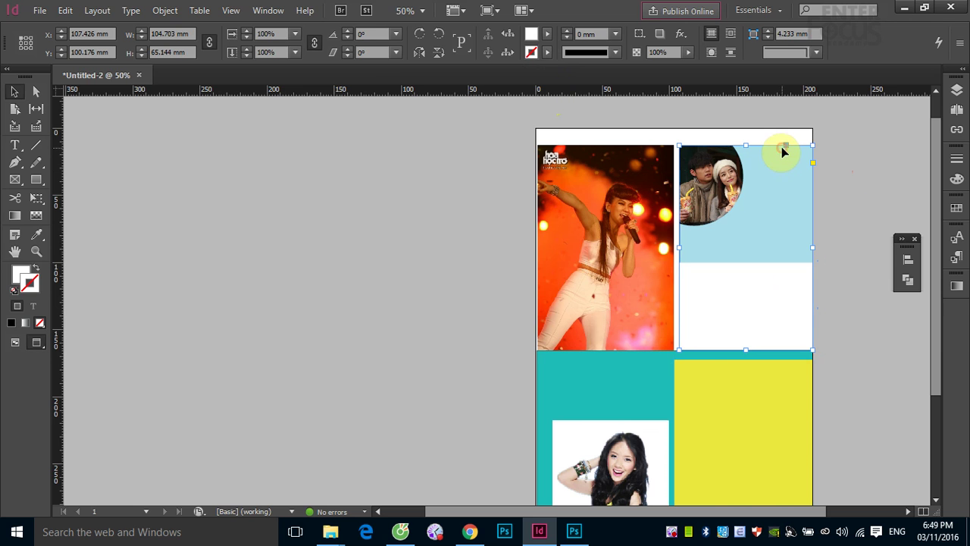
left_click(547, 51)
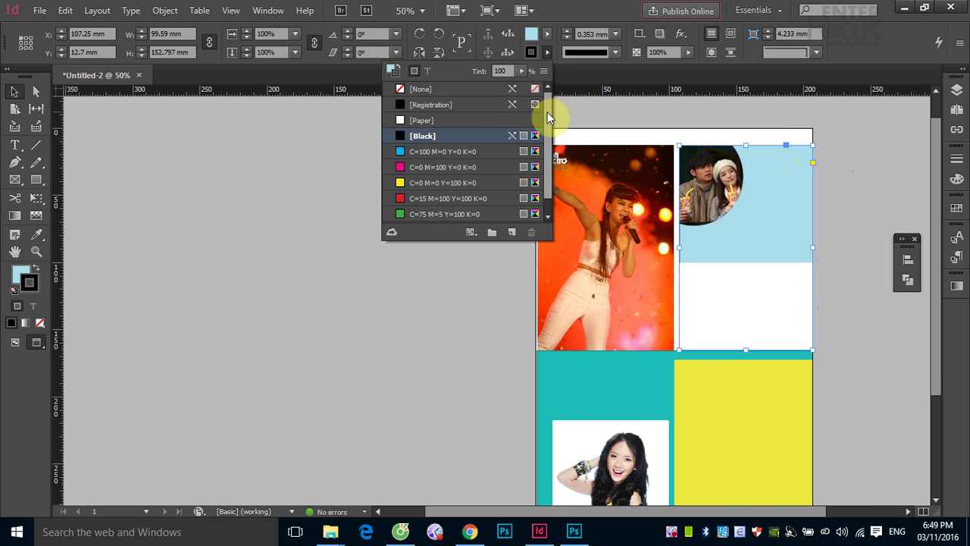
left_click(438, 90)
left_click(659, 200)
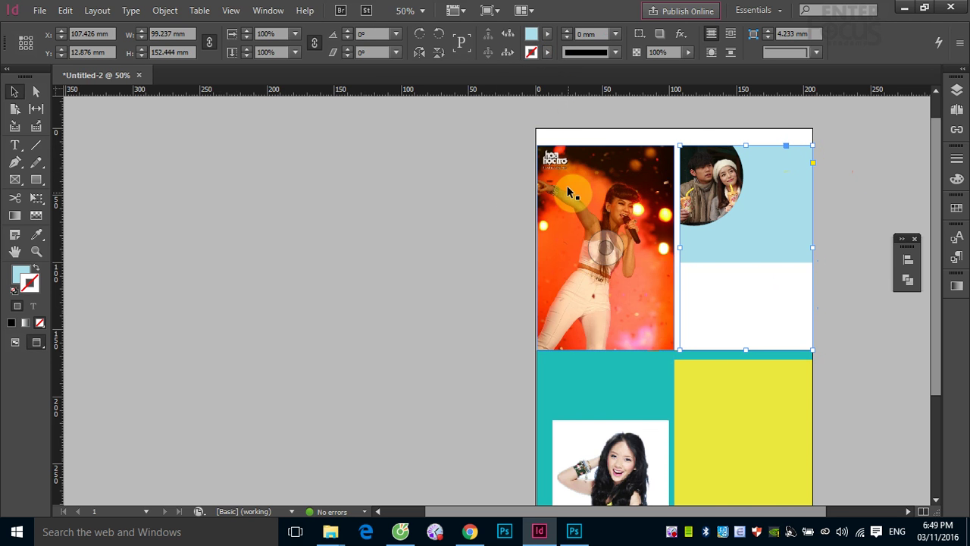
left_click(549, 53)
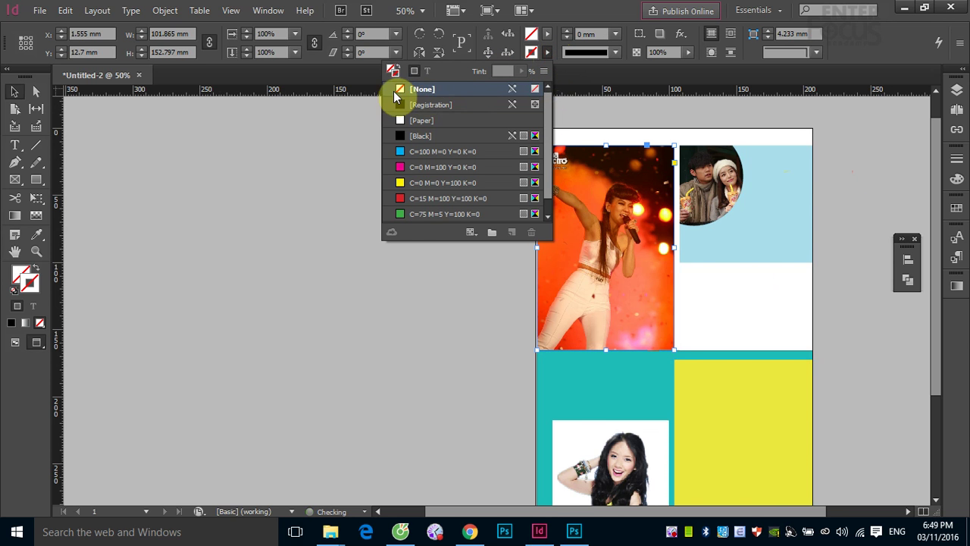
left_click(851, 156)
left_click(868, 186)
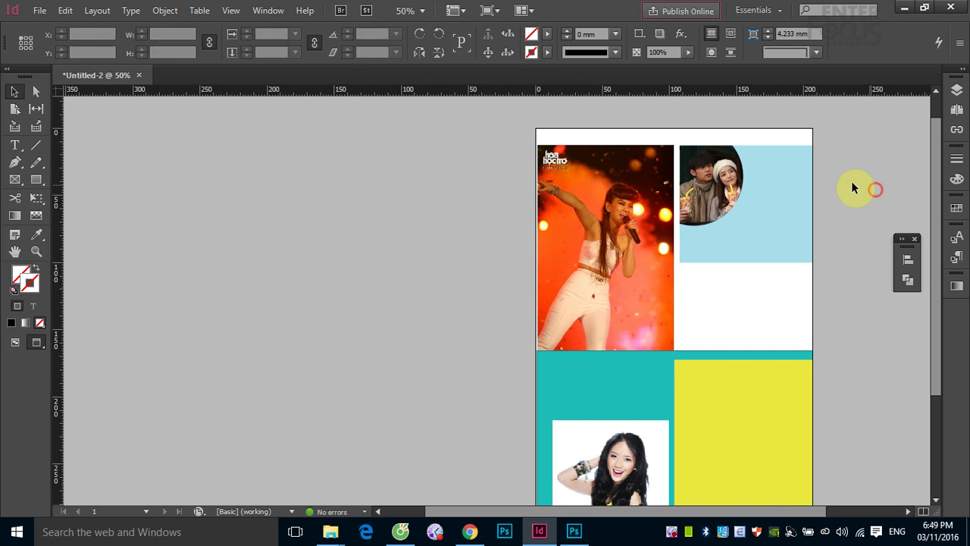
- Review the whole page for remaining outlines and switch the screen mode back to Normal
left_click(397, 317)
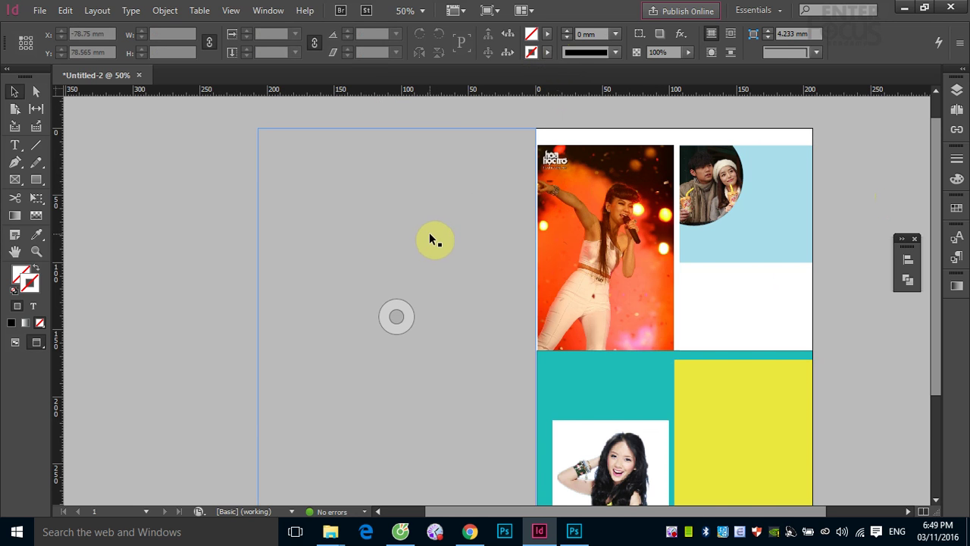
scroll(823, 205, "down", 3)
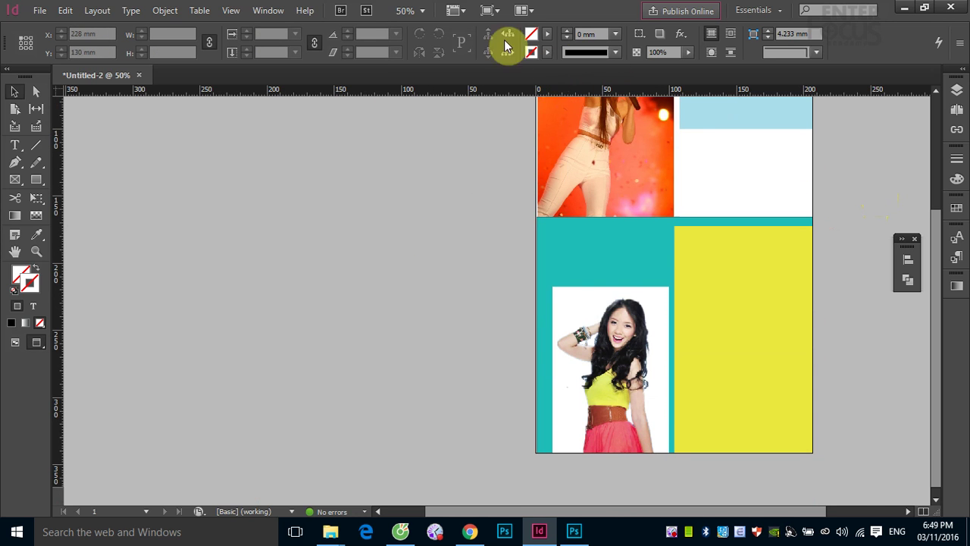
scroll(834, 162, "up", 2)
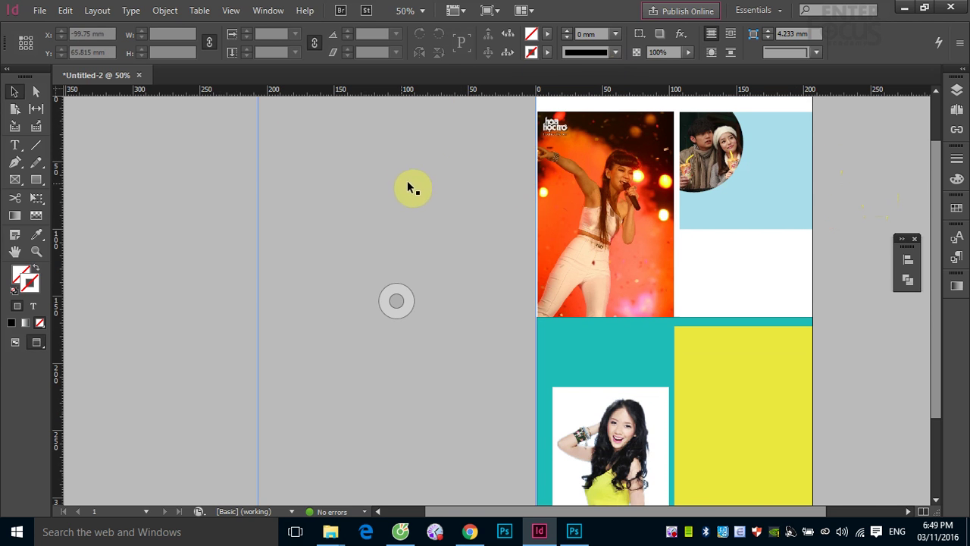
left_click(491, 10)
left_click(495, 31)
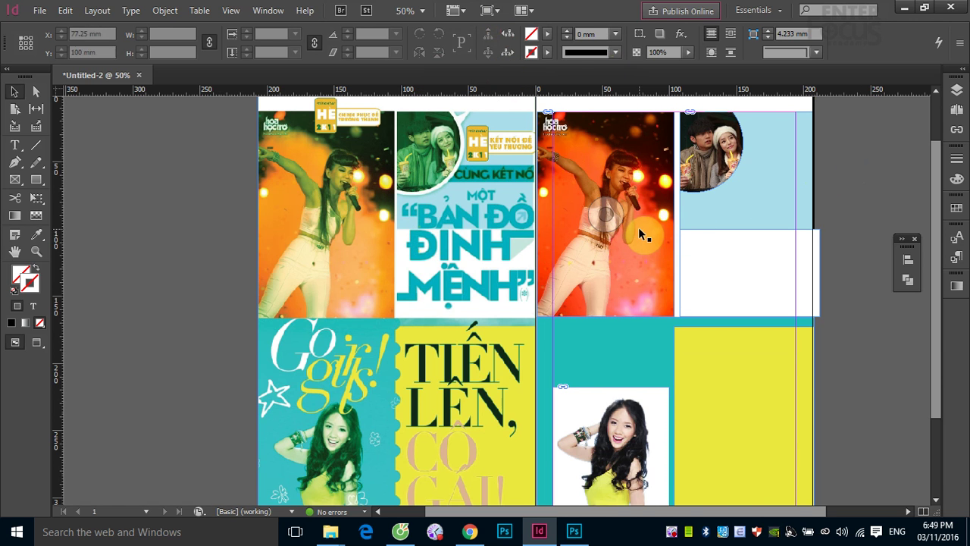
- Open the page's singer photo for editing in Adobe Photoshop CC 2017
left_click(630, 203)
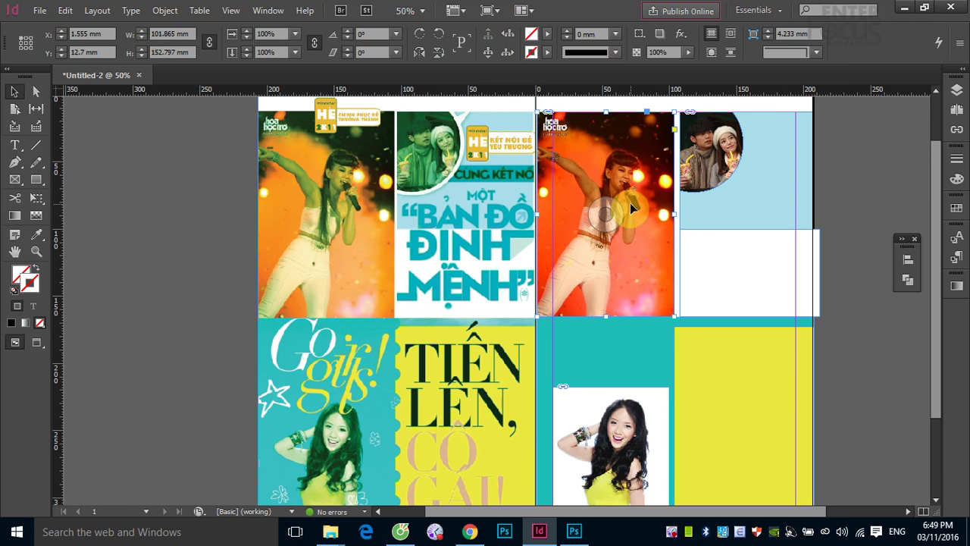
right_click(630, 202)
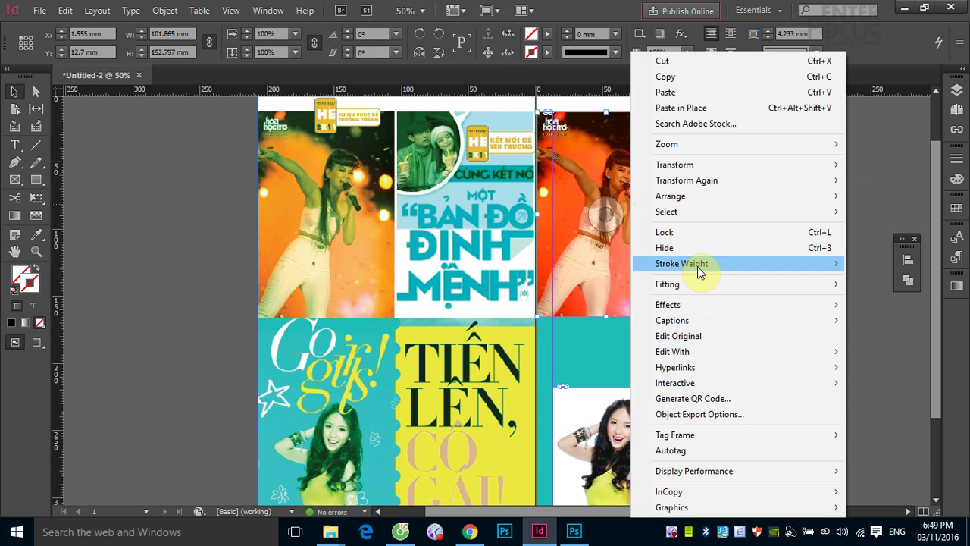
mouse_move(703, 356)
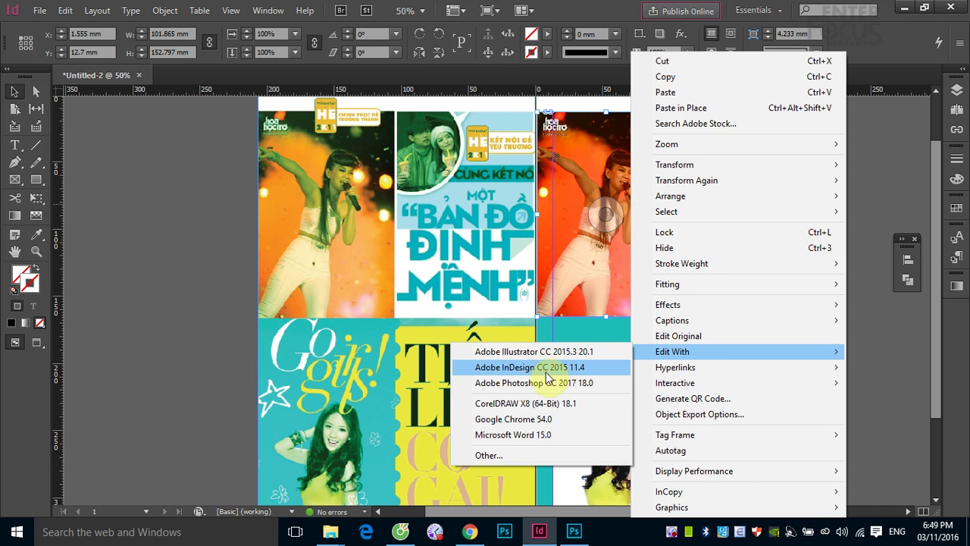
left_click(517, 383)
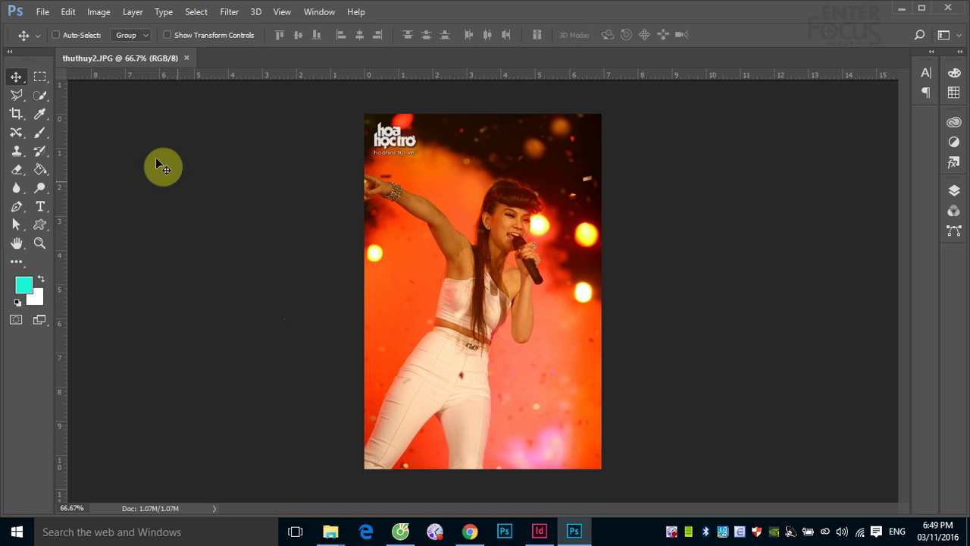
- Open Final.jpg from the BT_2 folder and arrange it beside thuthuy2.JPG in a 2-up Vertical layout
left_click(43, 11)
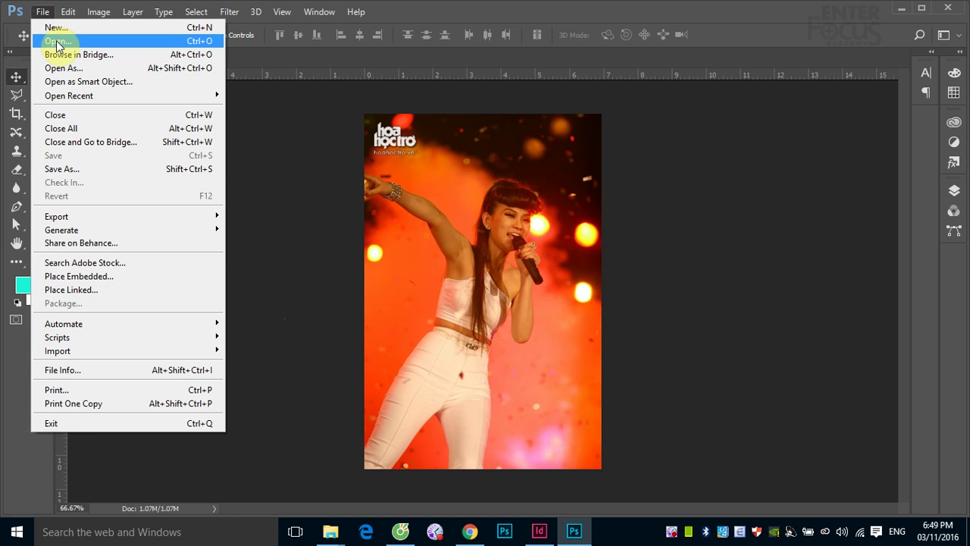
left_click(57, 41)
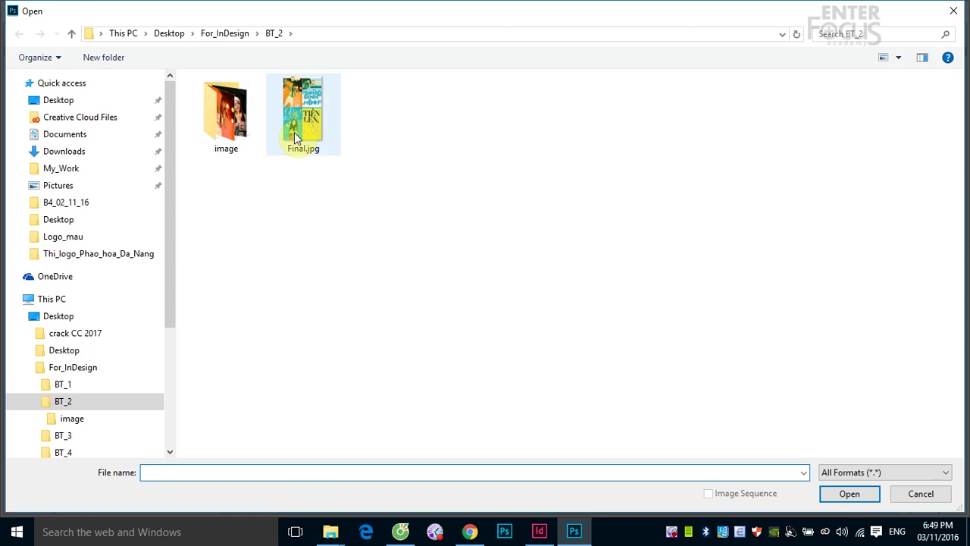
left_click(299, 117)
left_click(848, 493)
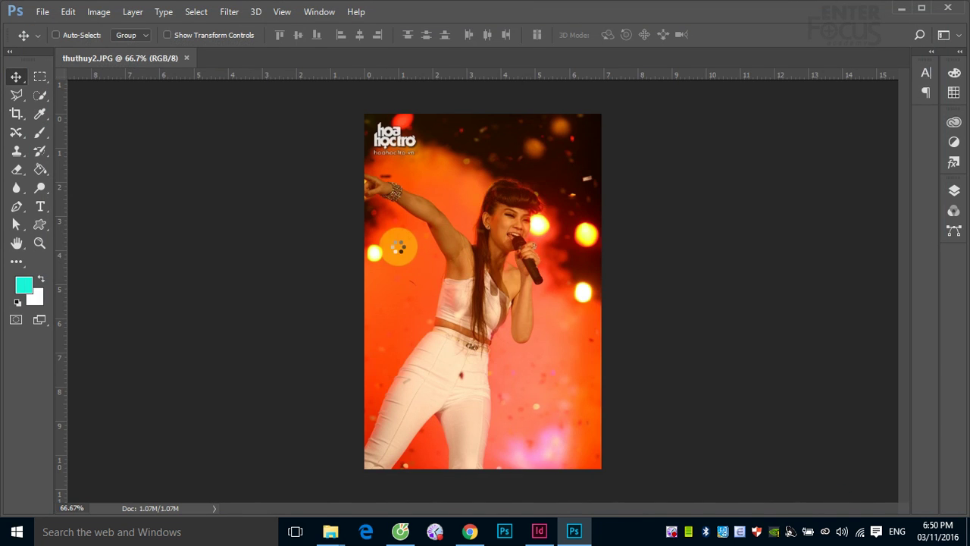
left_click(319, 12)
mouse_move(394, 9)
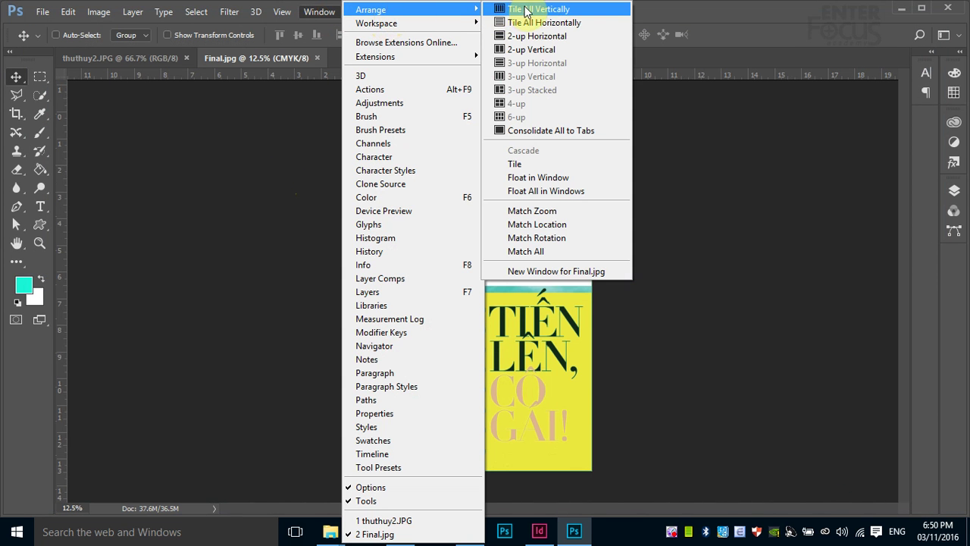
left_click(531, 52)
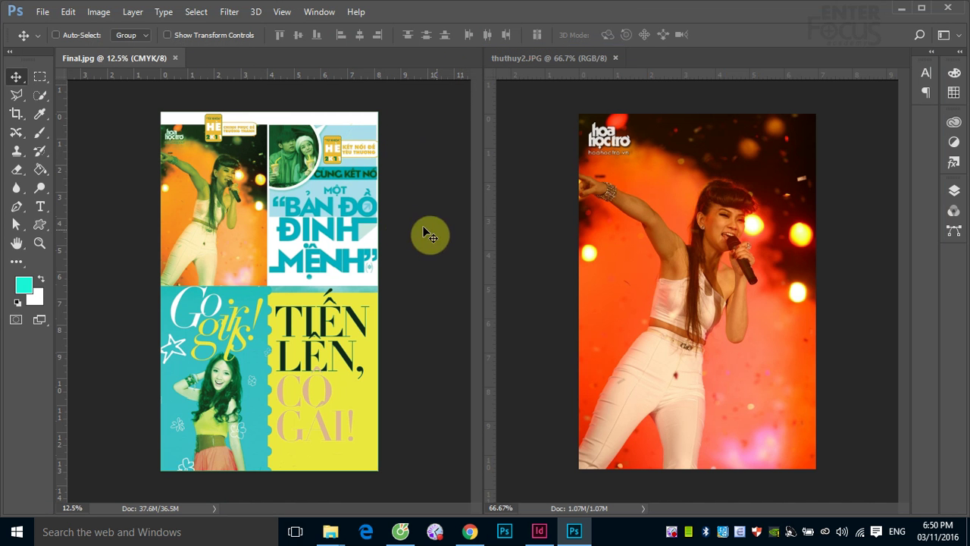
- Zoom in on the singer in Final.jpg and compare her photo's colors with those of thuthuy2.JPG
left_click(285, 212)
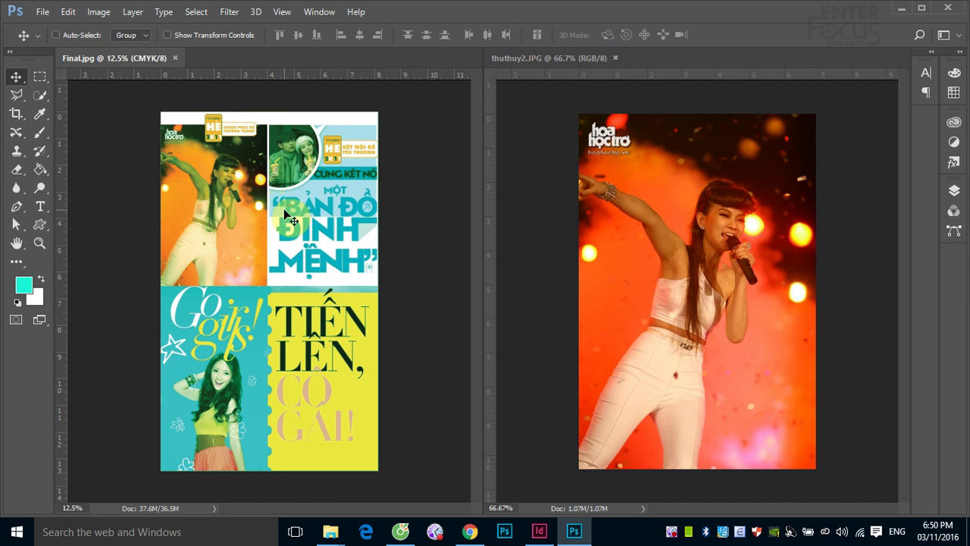
key("ctrl+space")
left_click_drag(159, 120, 259, 276)
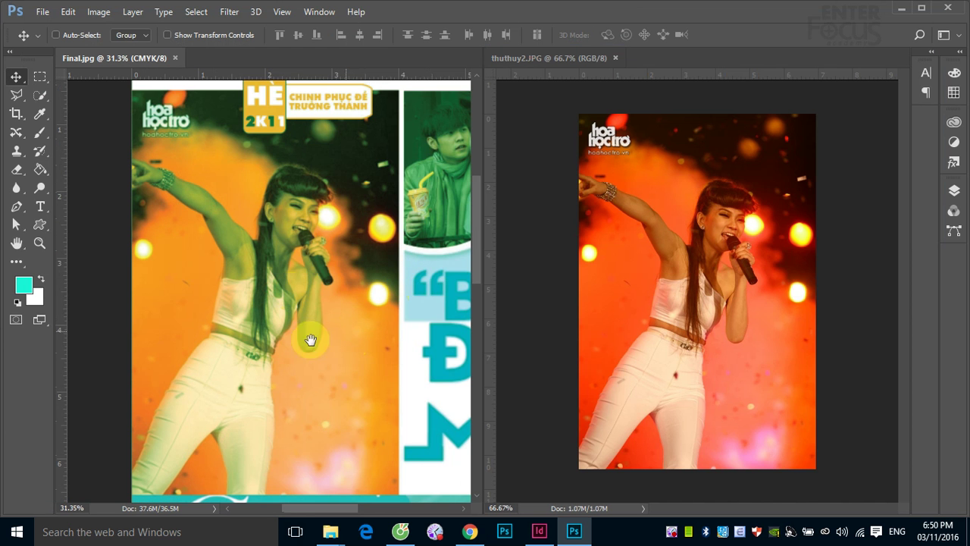
left_click_drag(310, 339, 355, 311)
left_click(641, 310)
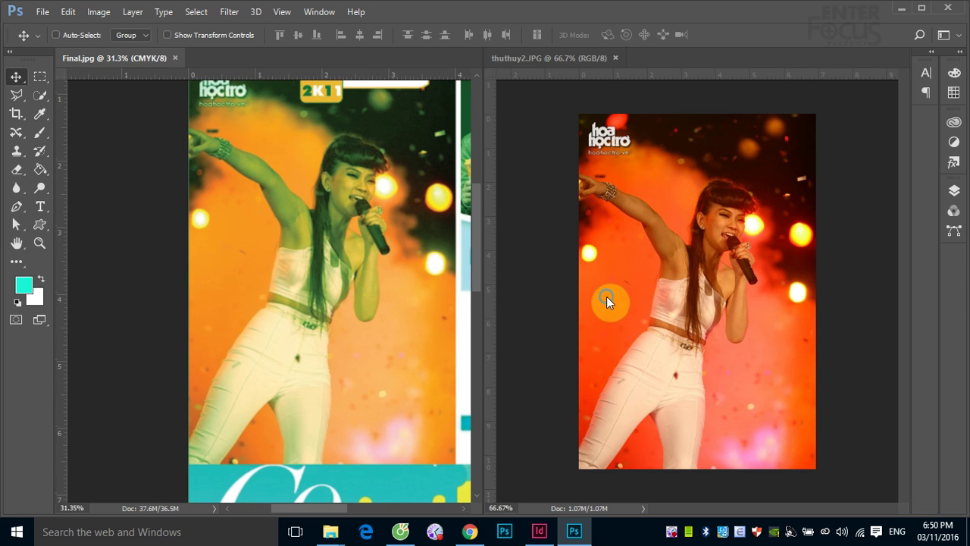
left_click_drag(607, 301, 282, 193)
left_click_drag(523, 257, 369, 218)
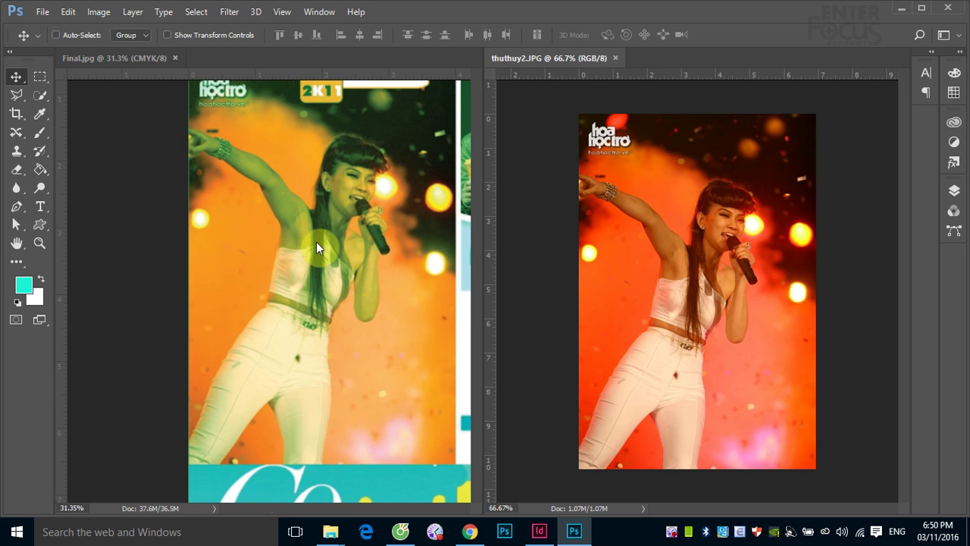
left_click_drag(301, 238, 690, 292)
left_click(99, 12)
mouse_move(119, 28)
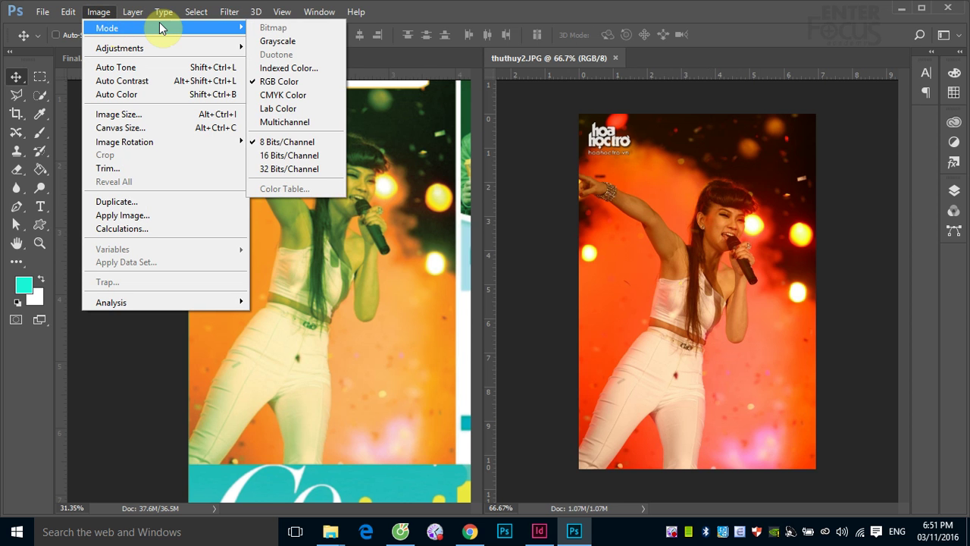
mouse_move(157, 47)
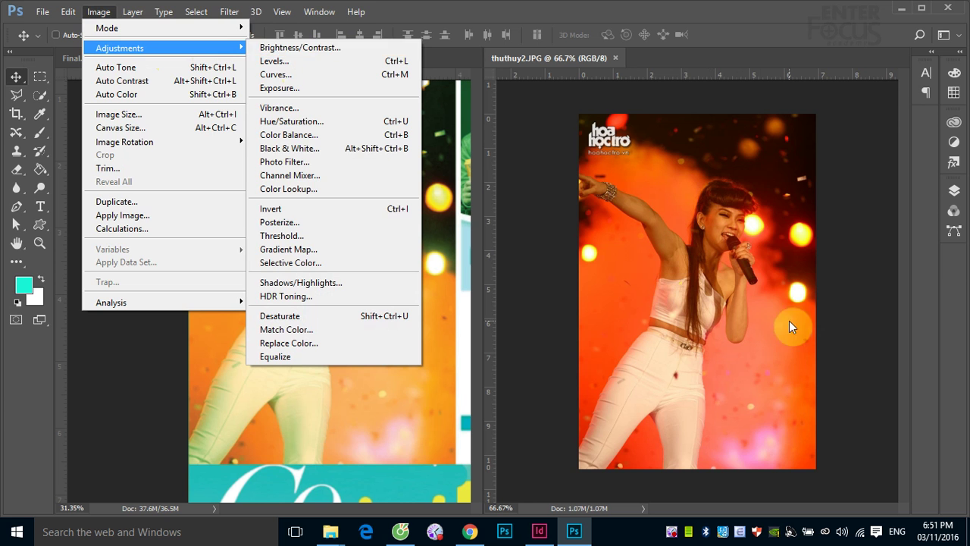
left_click(864, 335)
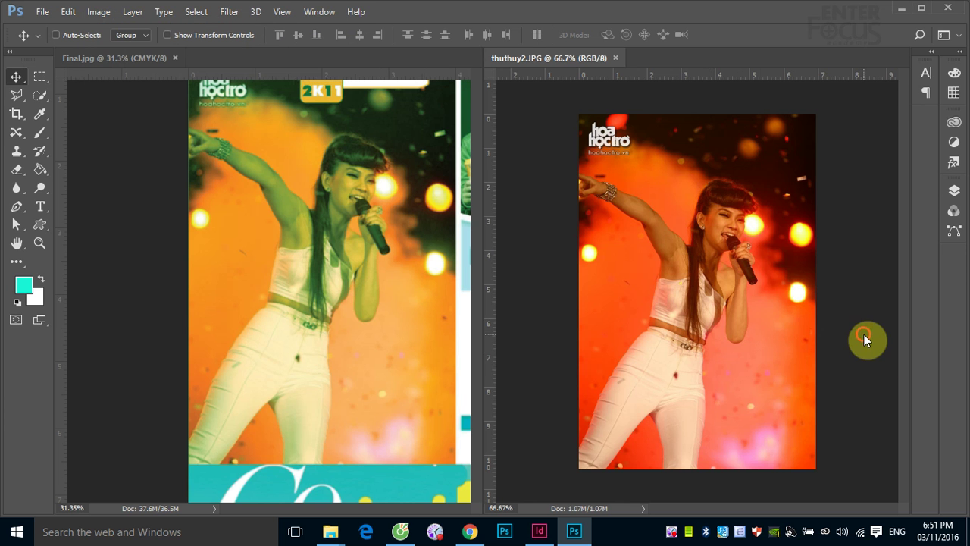
- Add a Solid Color fill layer over thuthuy2.JPG using the green #8da53c sampled from the singer's arm in Final.jpg
left_click(954, 190)
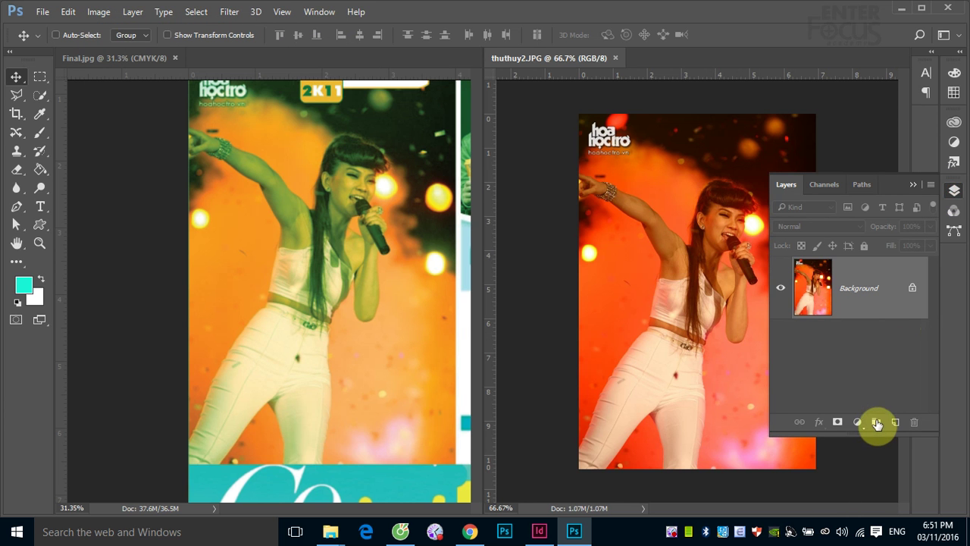
left_click(857, 421)
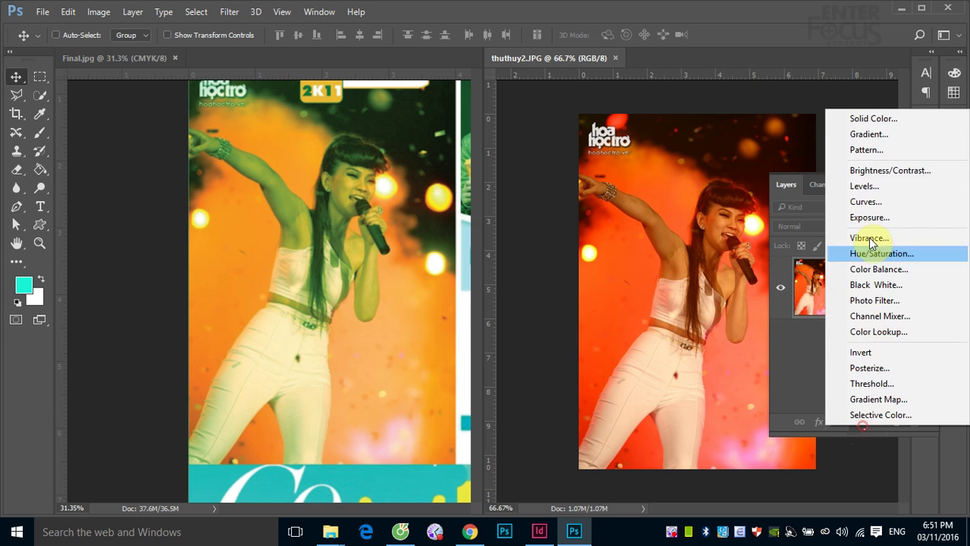
left_click(872, 119)
left_click_drag(328, 122, 420, 233)
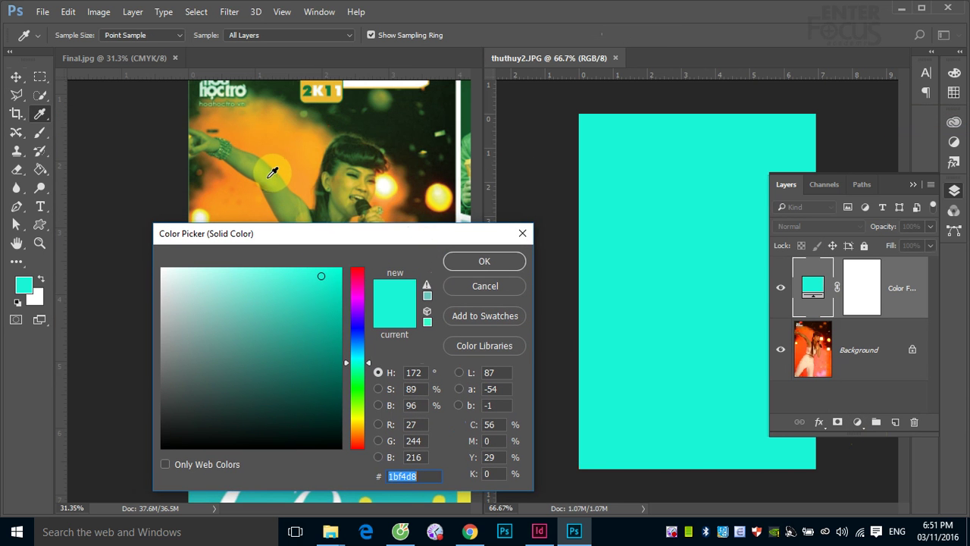
left_click(270, 165)
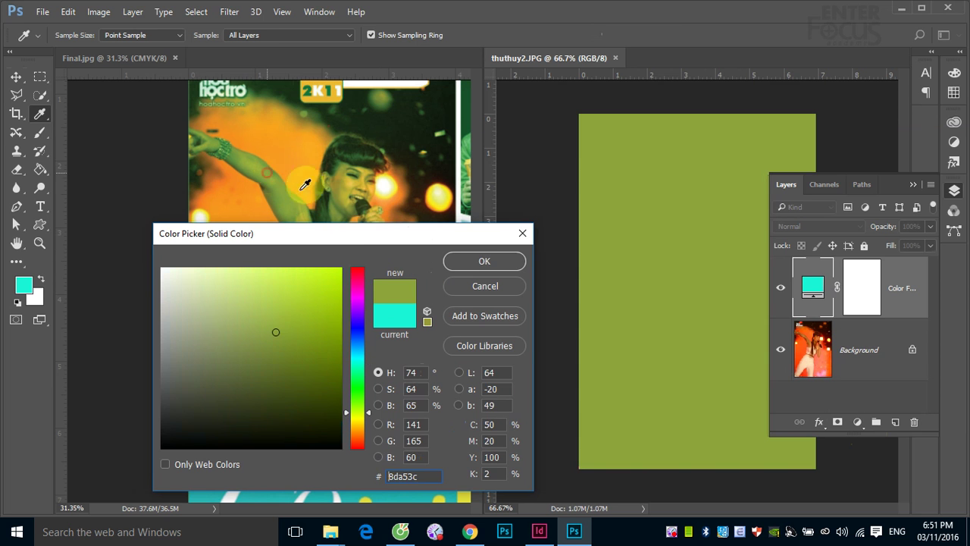
left_click(480, 258)
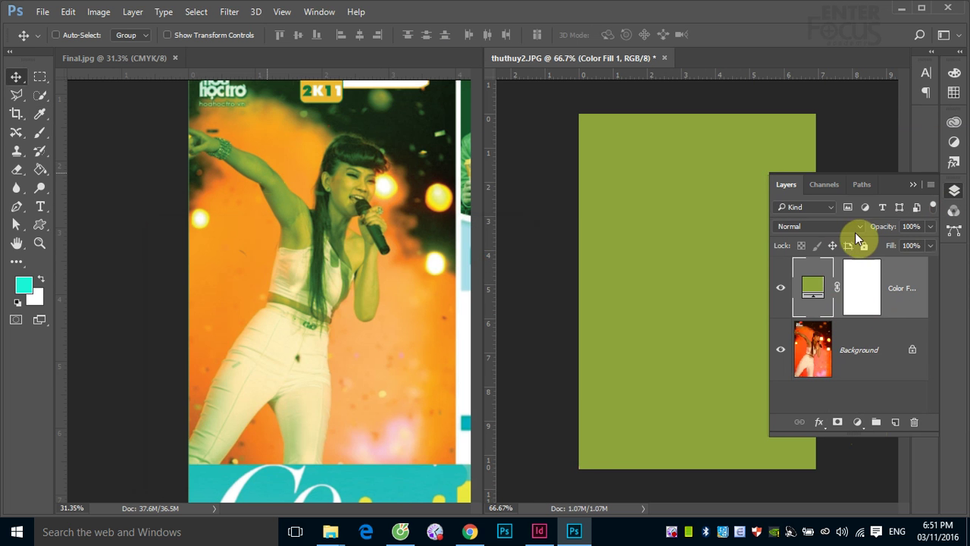
- Try the green fill layer in Color blend mode at about 64% opacity, and delete the layer
left_click(930, 226)
mouse_move(890, 243)
left_mouse_down()
mouse_move(880, 245)
mouse_move(895, 245)
left_mouse_up()
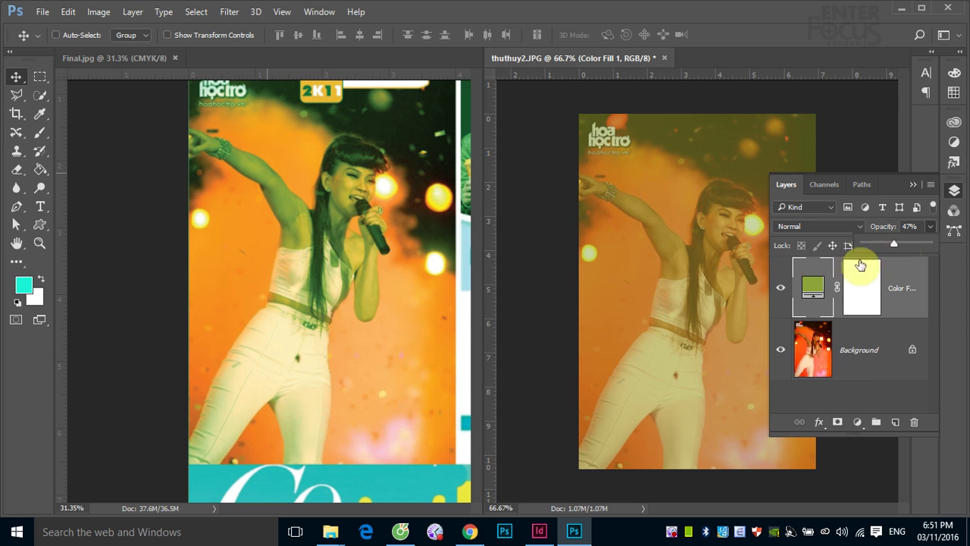
left_click(859, 227)
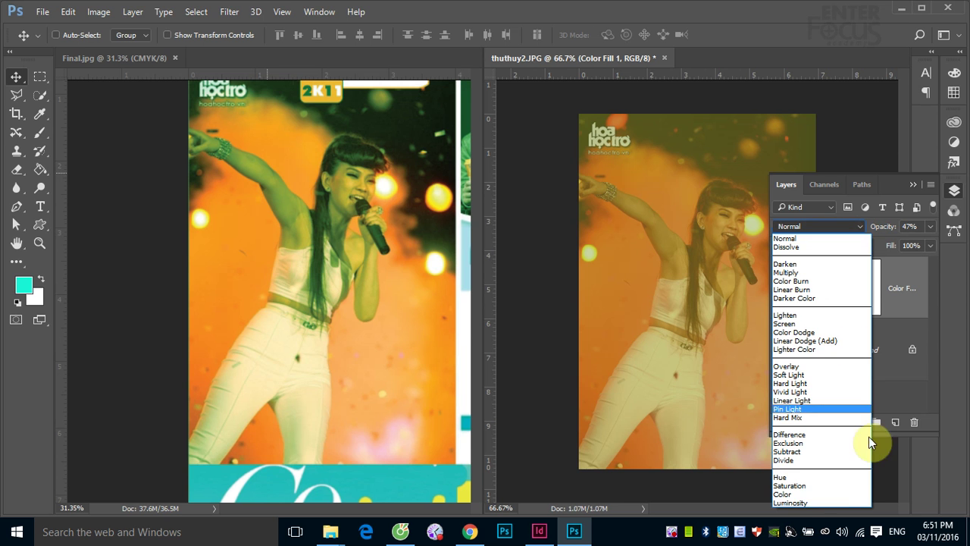
left_click(796, 494)
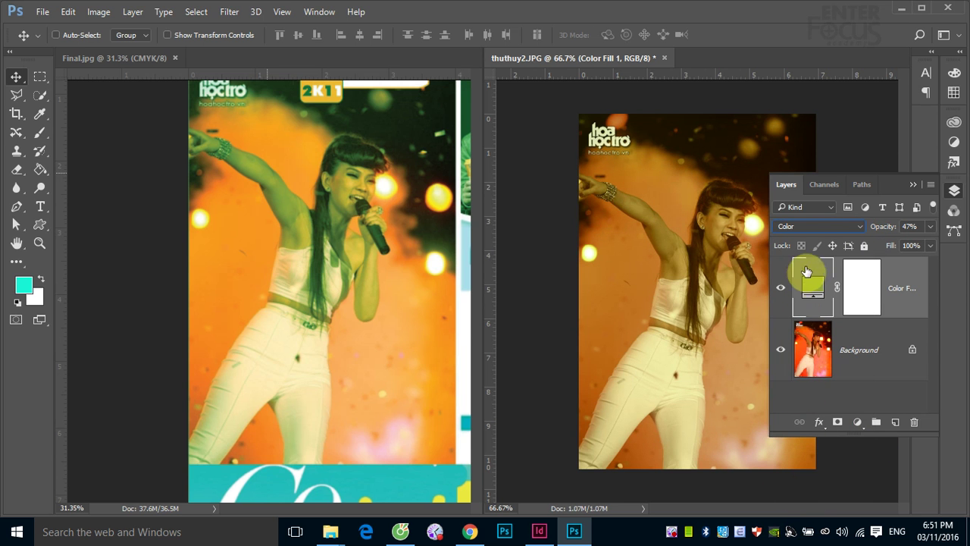
left_click(931, 226)
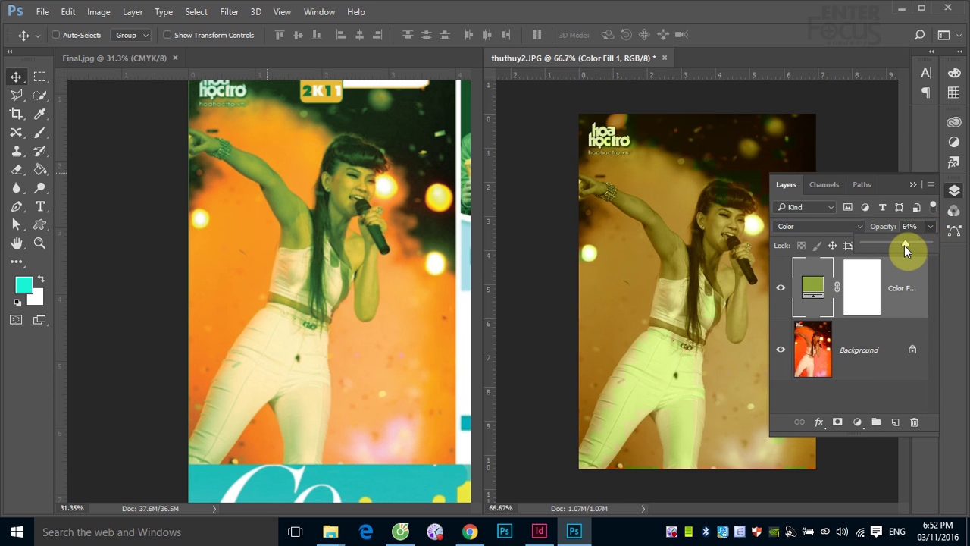
mouse_move(906, 249)
left_mouse_down()
mouse_move(896, 249)
mouse_move(910, 243)
left_mouse_up()
left_click_drag(917, 294, 914, 421)
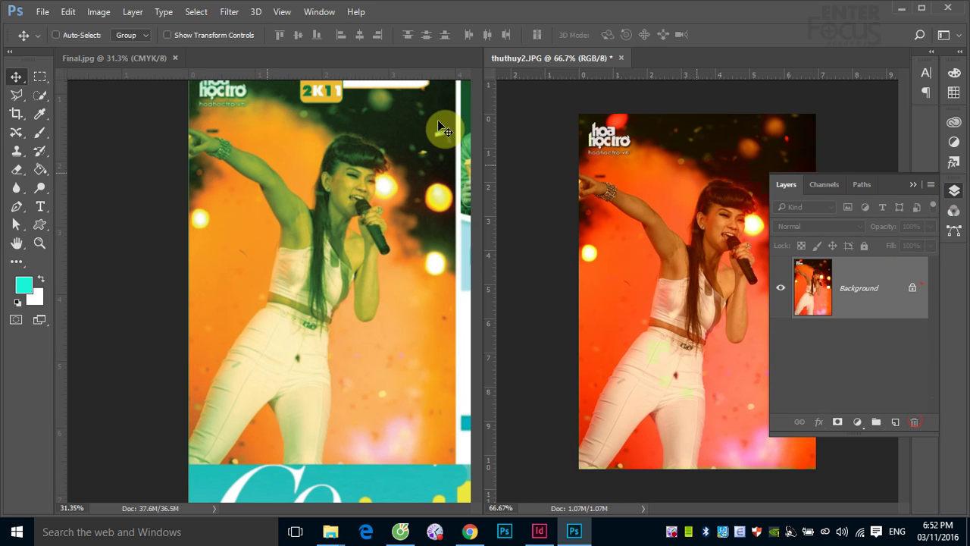
- Try a Photo Filter on the singer photo with the custom green #1fe63b at 59% density
left_click(230, 12)
mouse_move(325, 185)
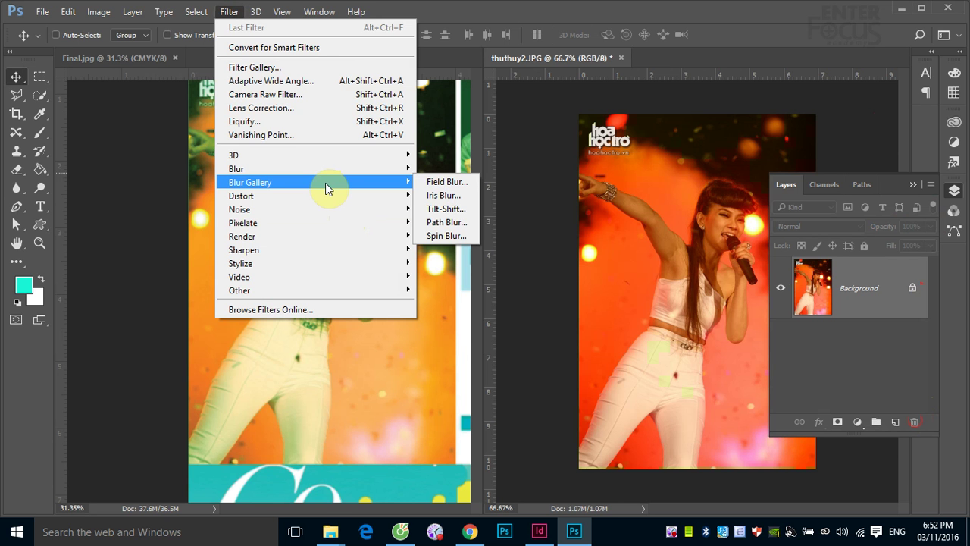
left_click(122, 12)
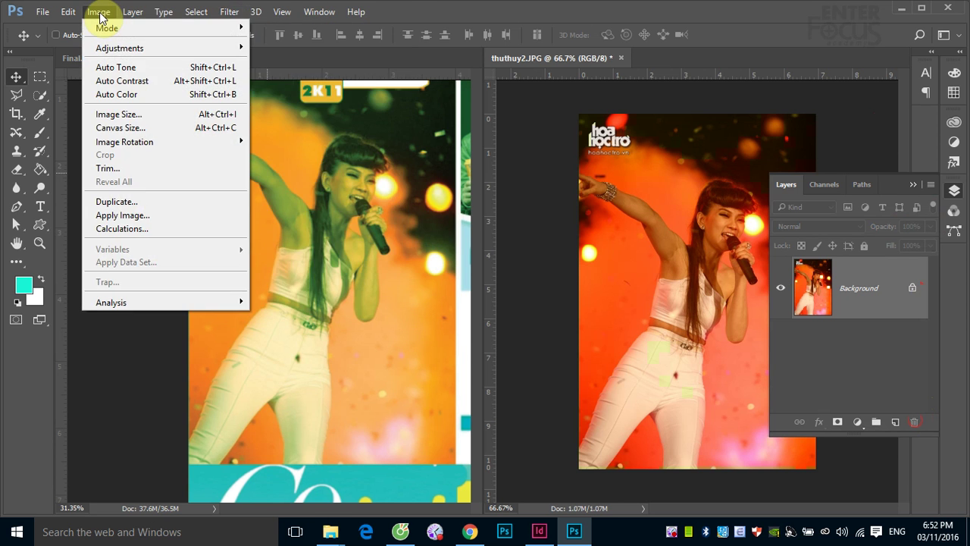
mouse_move(111, 50)
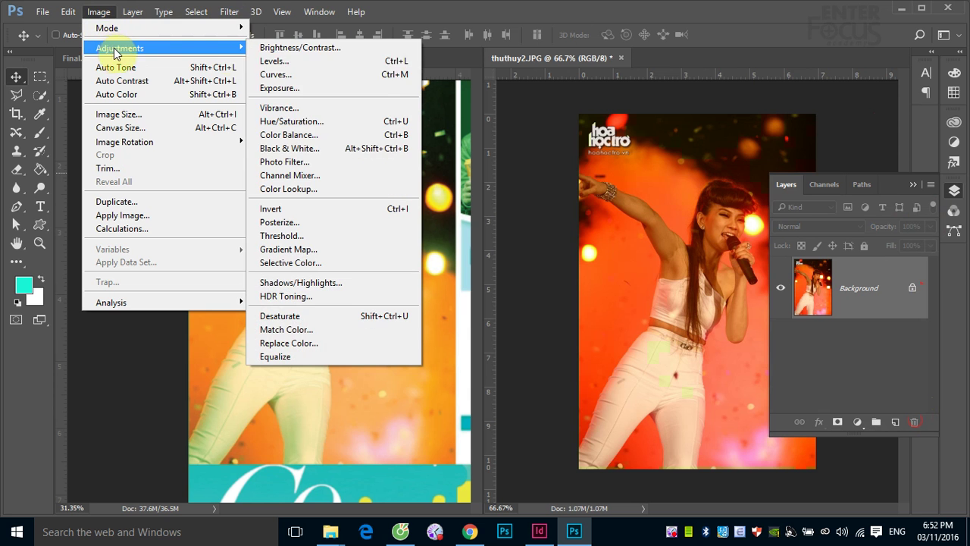
left_click(320, 161)
left_click_drag(466, 129, 514, 205)
left_click(462, 256)
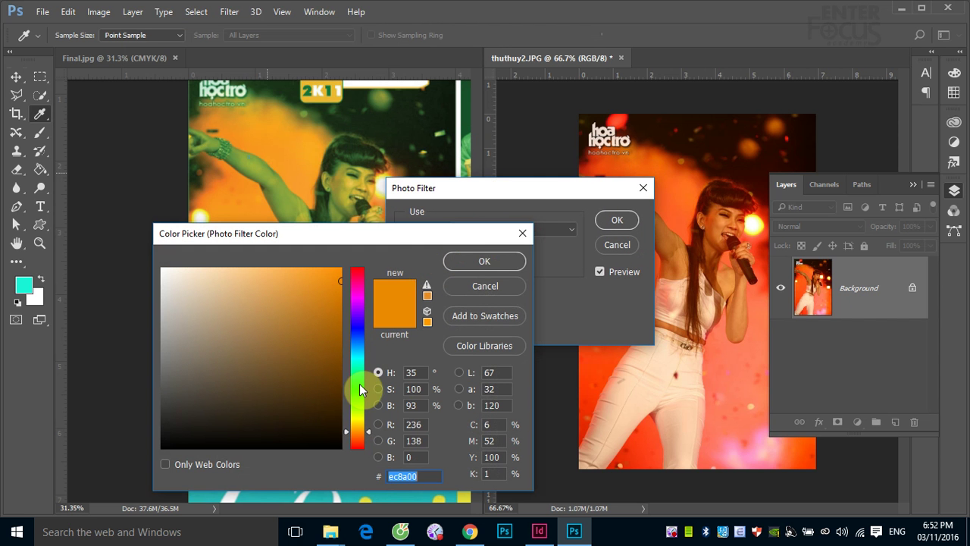
left_click(359, 384)
left_click(318, 285)
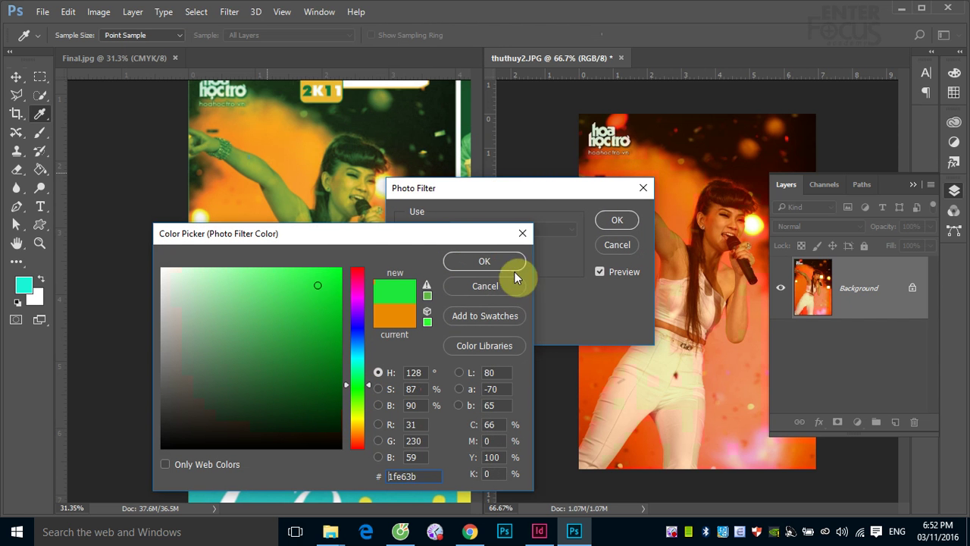
left_click(483, 262)
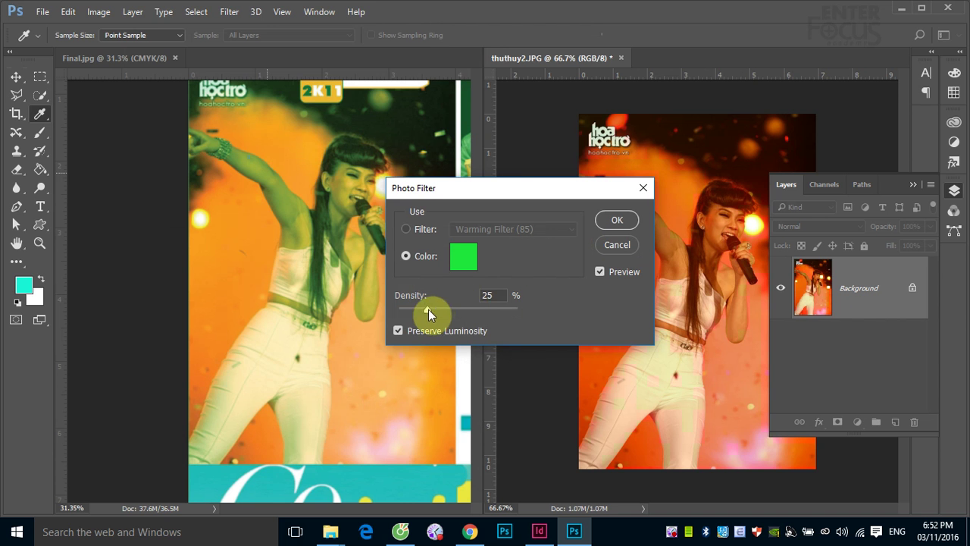
left_click_drag(428, 309, 461, 310)
left_click_drag(528, 185, 438, 251)
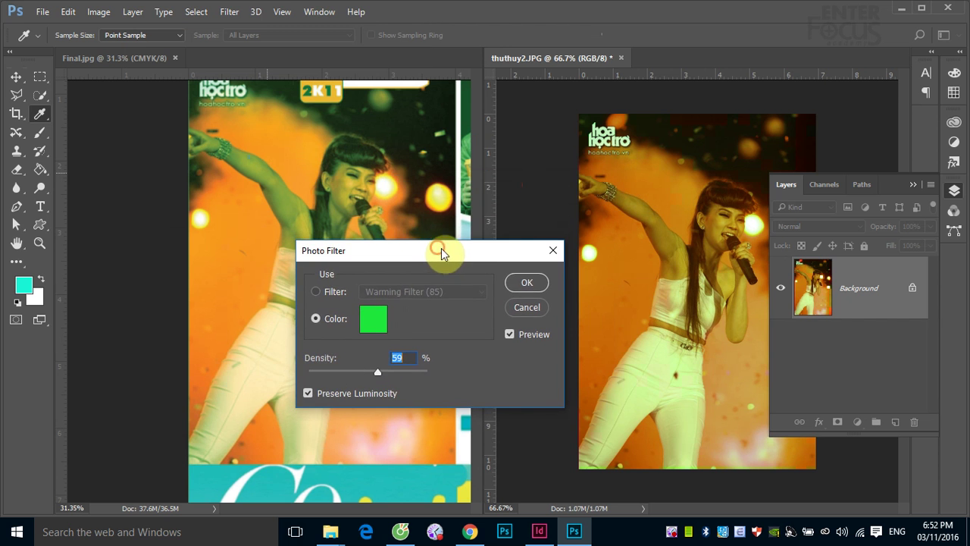
- Try the Photo Filter color #2ad90d at 56% density and cancel the filter
left_click(379, 313)
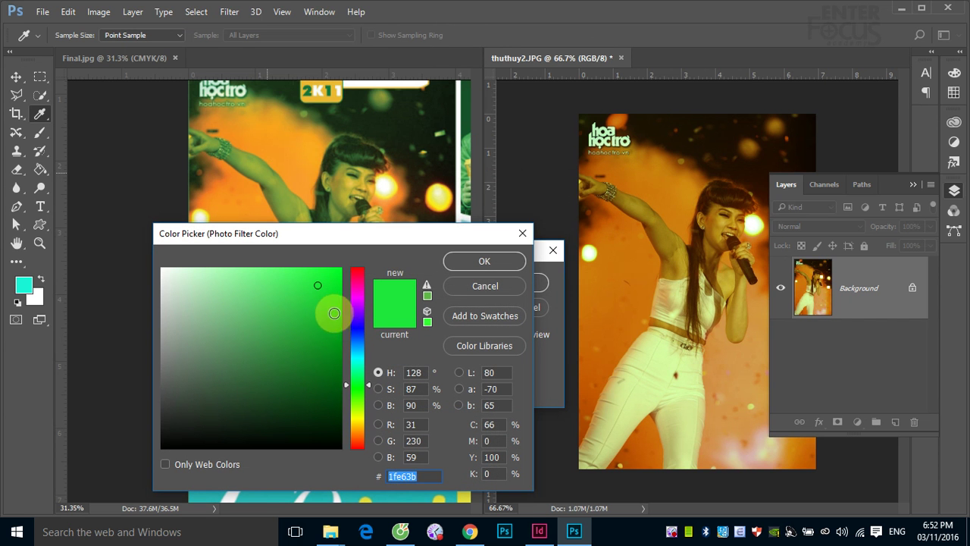
left_click_drag(346, 385, 349, 393)
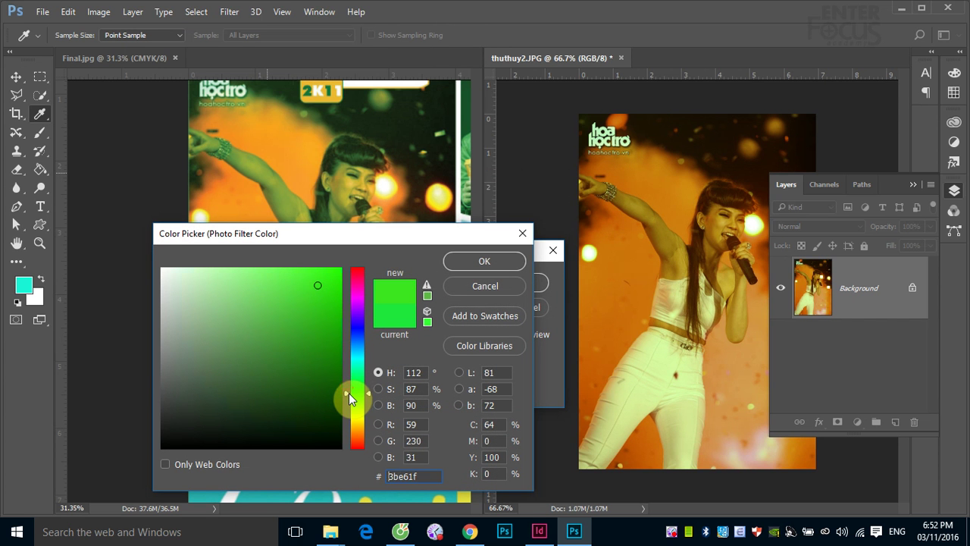
left_click(331, 294)
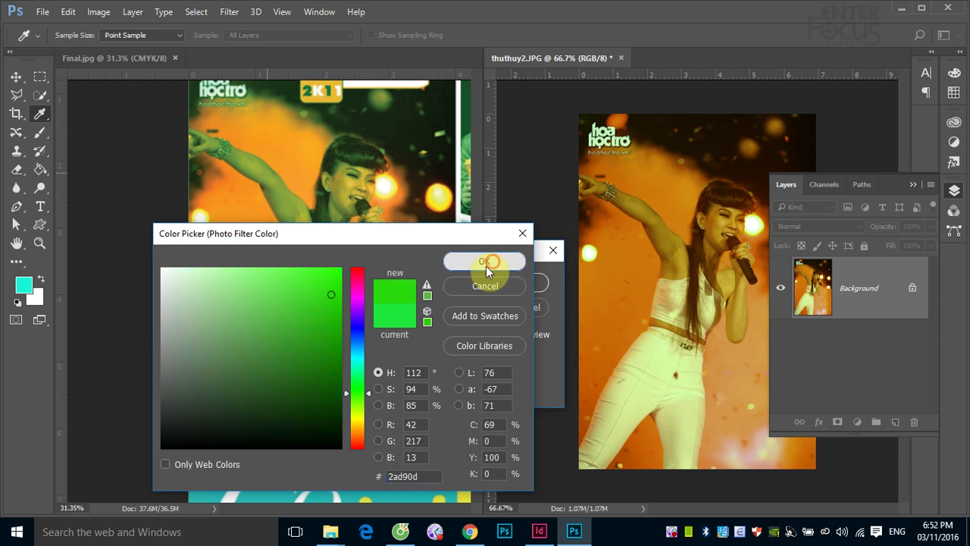
left_click(486, 263)
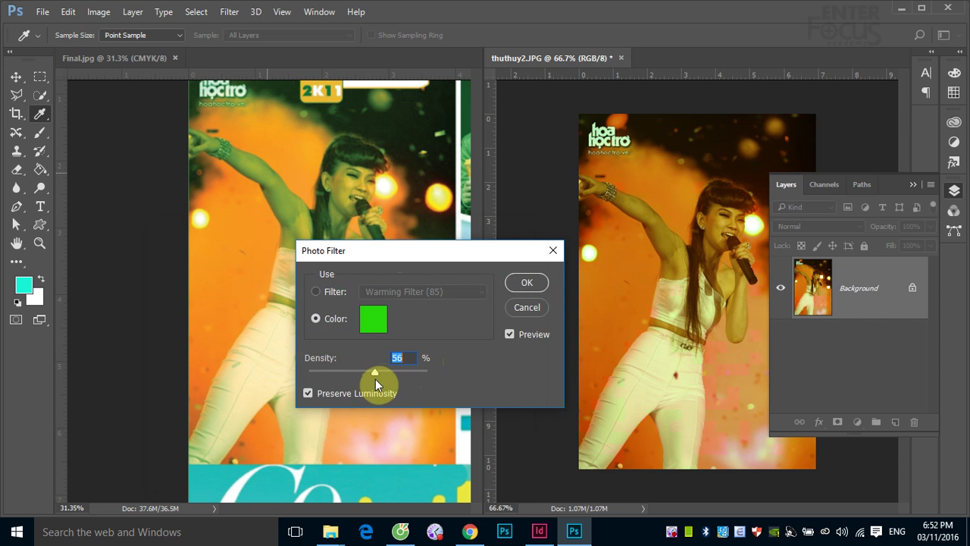
left_click(526, 307)
key("v")
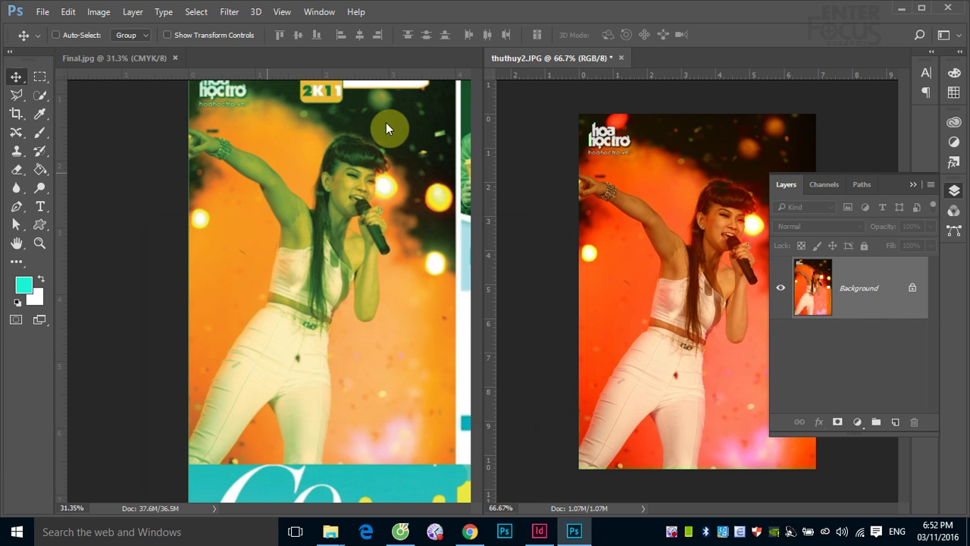
- Start a Color Balance on the singer photo's midtones, shifting Cyan/Red toward cyan and setting Magenta/Green to +100
left_click(99, 12)
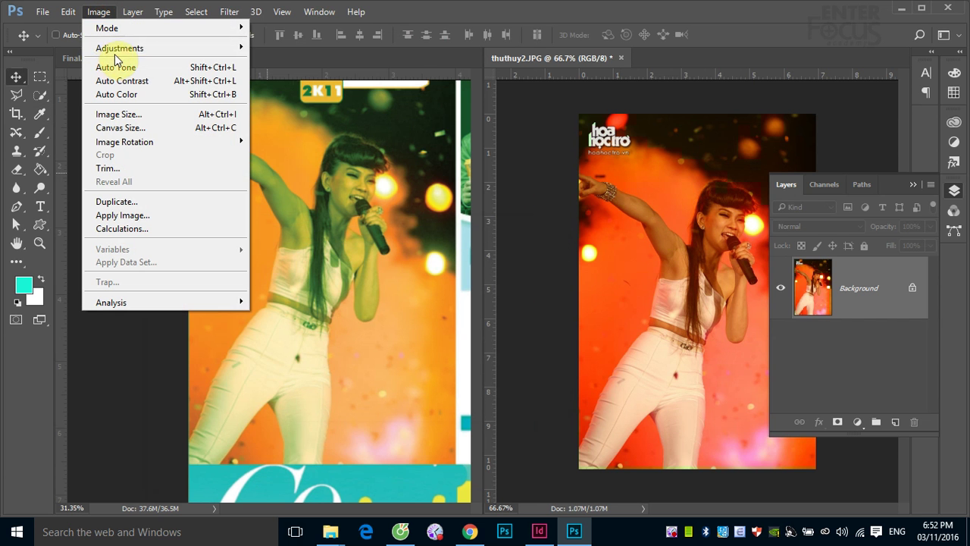
mouse_move(119, 55)
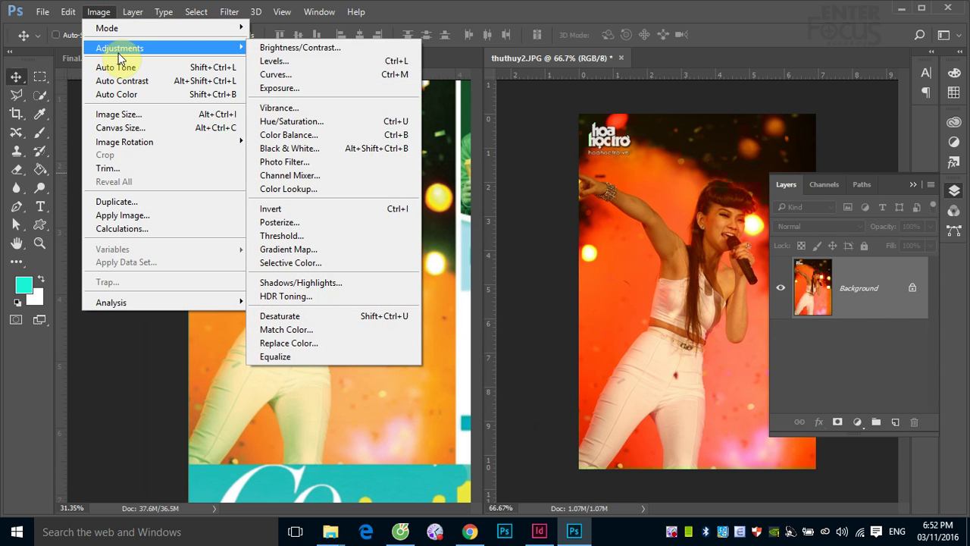
left_click(314, 135)
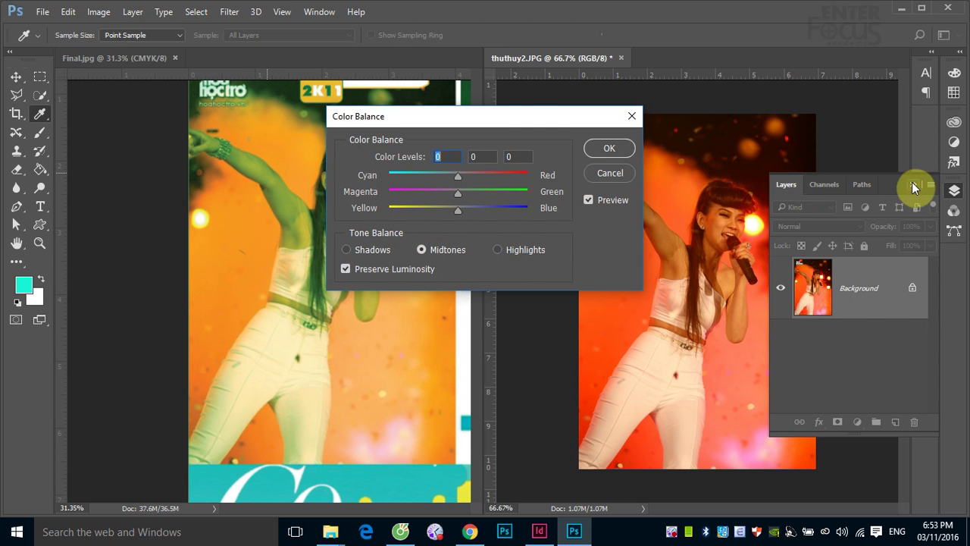
left_click(912, 183)
left_click_drag(479, 119, 475, 262)
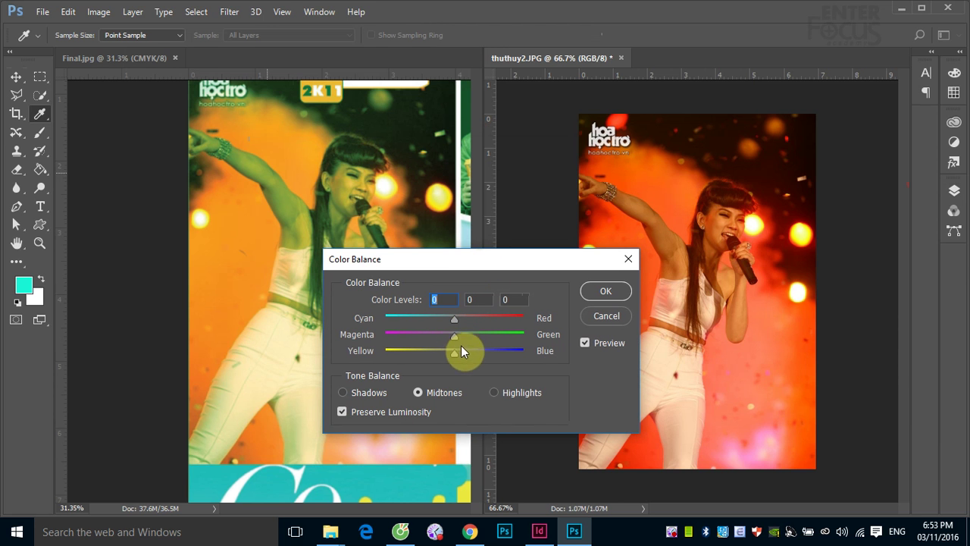
left_click_drag(454, 324, 492, 328)
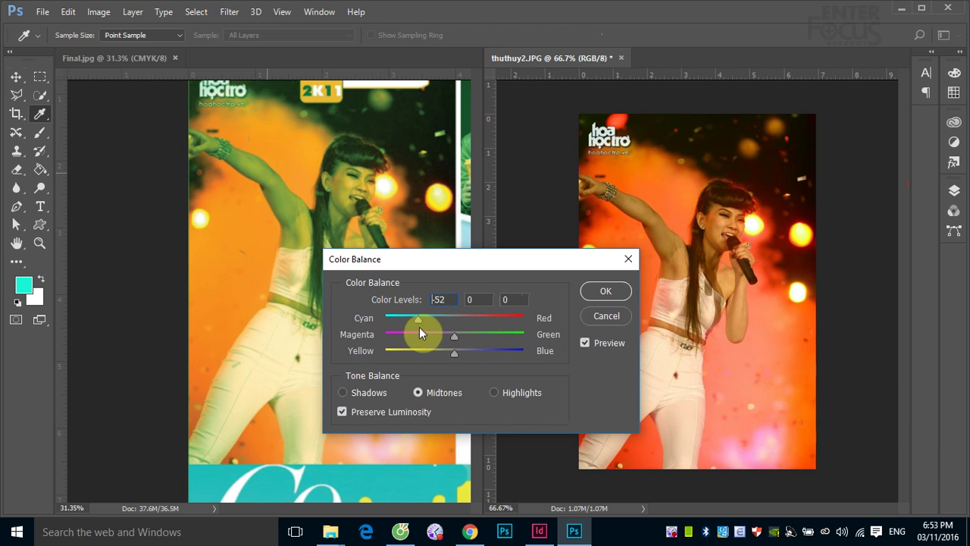
left_click_drag(457, 337, 526, 337)
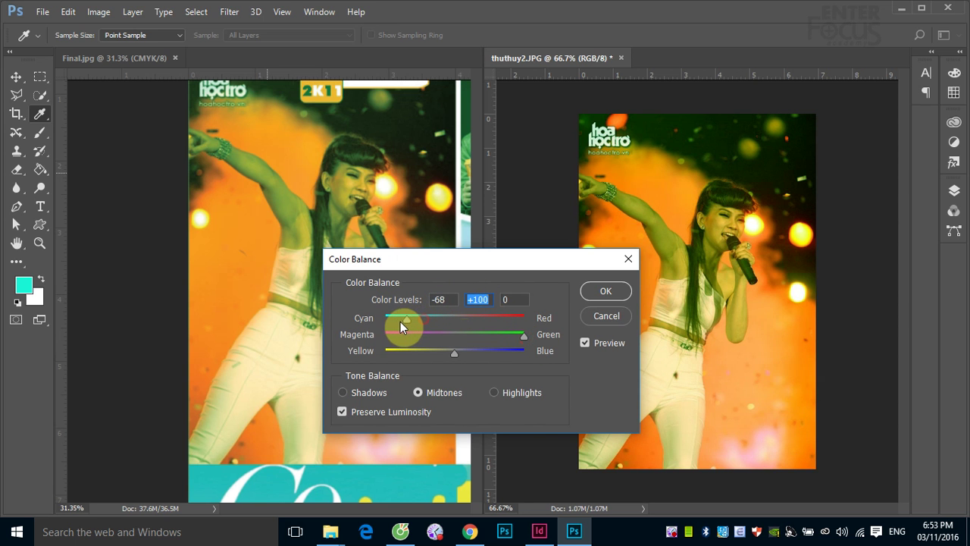
- Set Cyan/Red to -70 and Yellow/Blue to +31, apply the Color Balance, and undo it on the photo
left_click_drag(400, 322, 412, 322)
left_click_drag(406, 323, 409, 321)
left_click_drag(454, 352, 476, 355)
left_click_drag(410, 322, 406, 322)
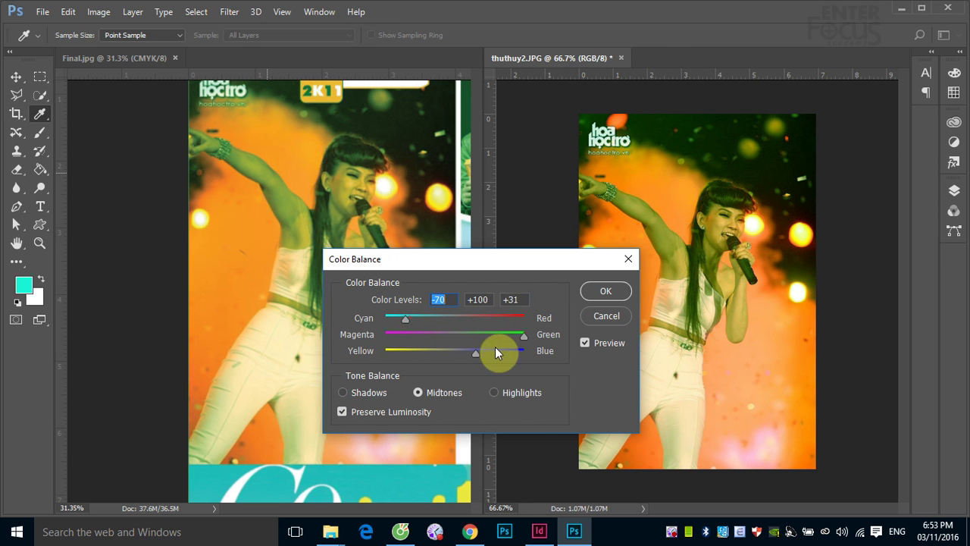
left_click(623, 290)
key("v")
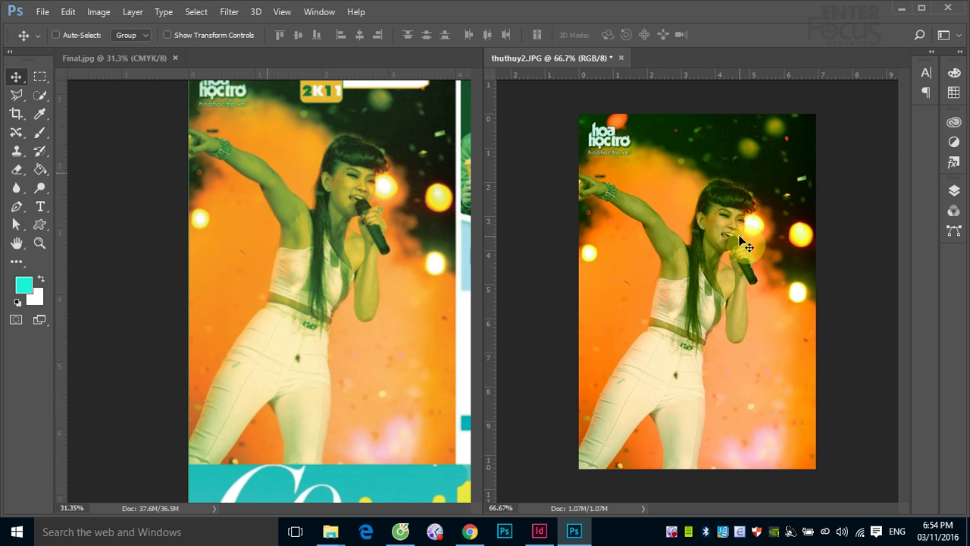
key("ctrl+z")
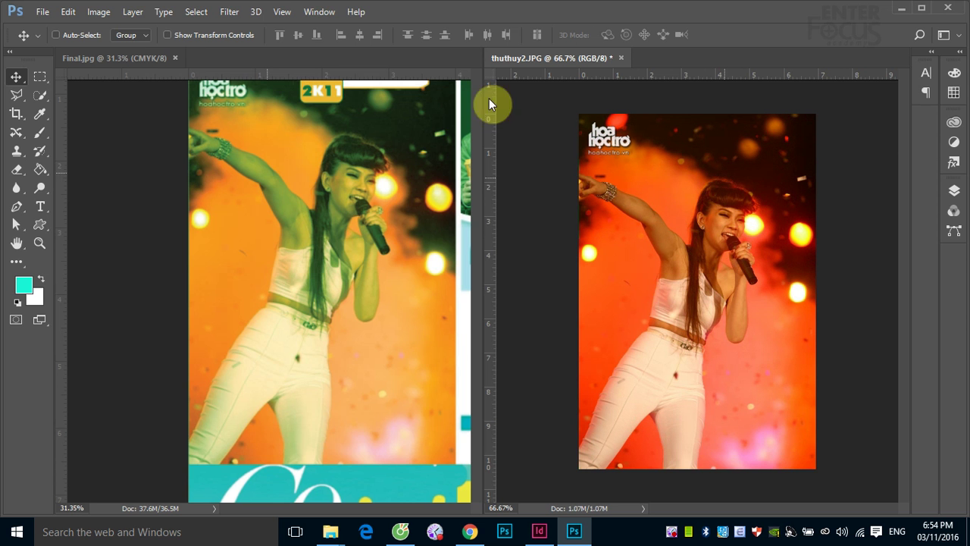
- Convert the singer photo thuthuy2.JPG from RGB to CMYK color mode, accepting the U.S. Web Coated (SWOP) v2 profile
left_click(102, 12)
mouse_move(116, 34)
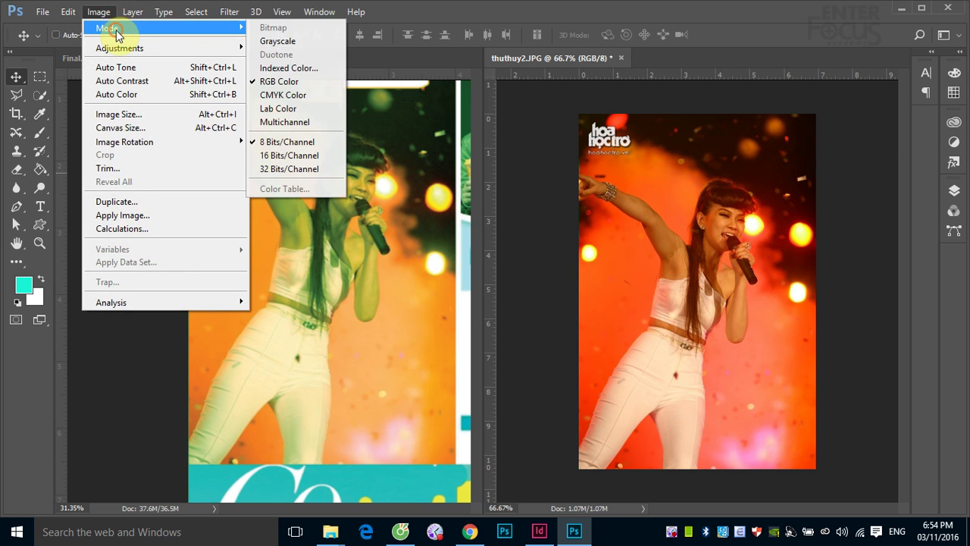
left_click(273, 94)
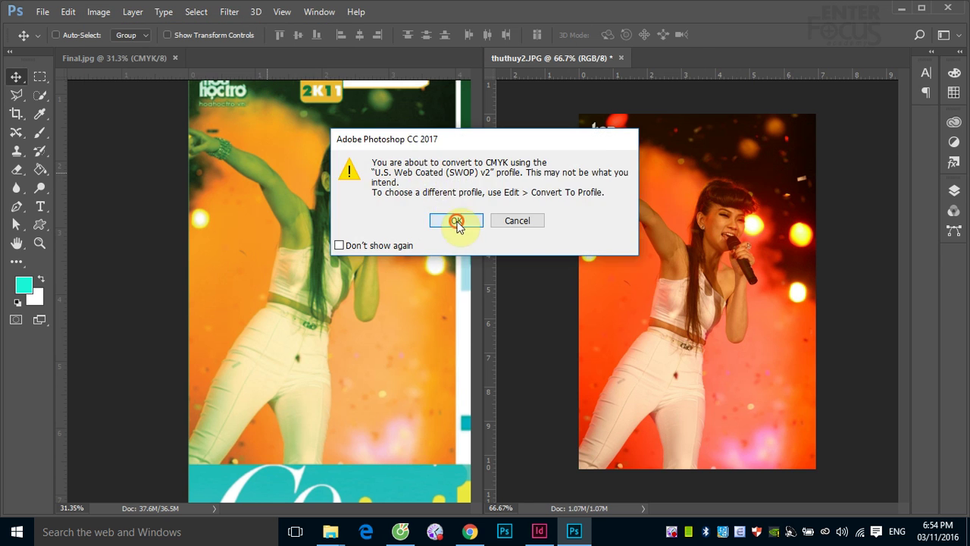
left_click(456, 220)
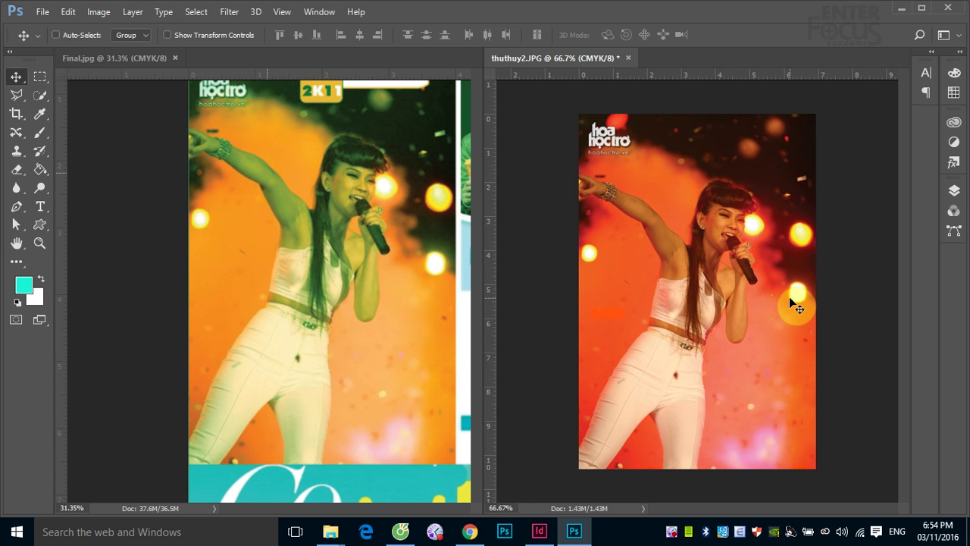
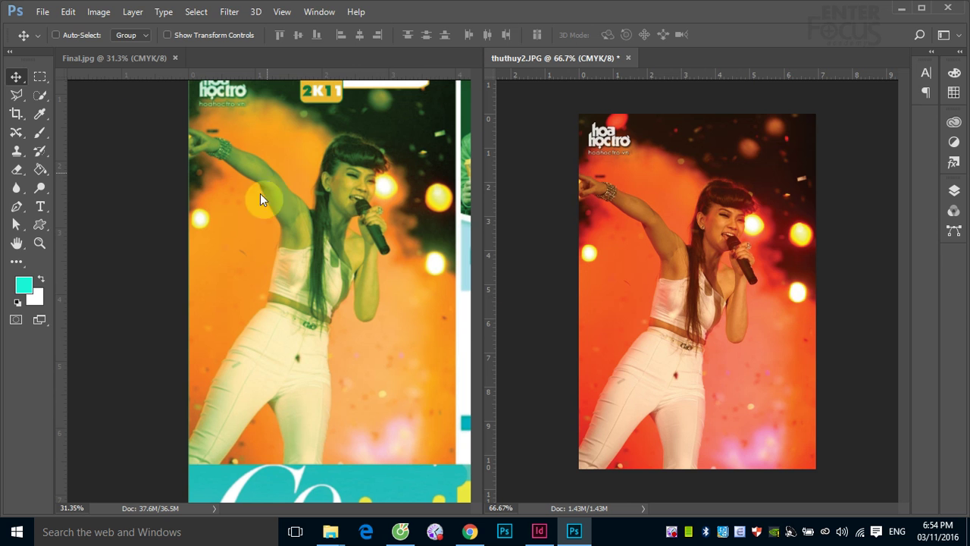
- Open a Color Balance adjustment for the CMYK singer photo
left_click(101, 12)
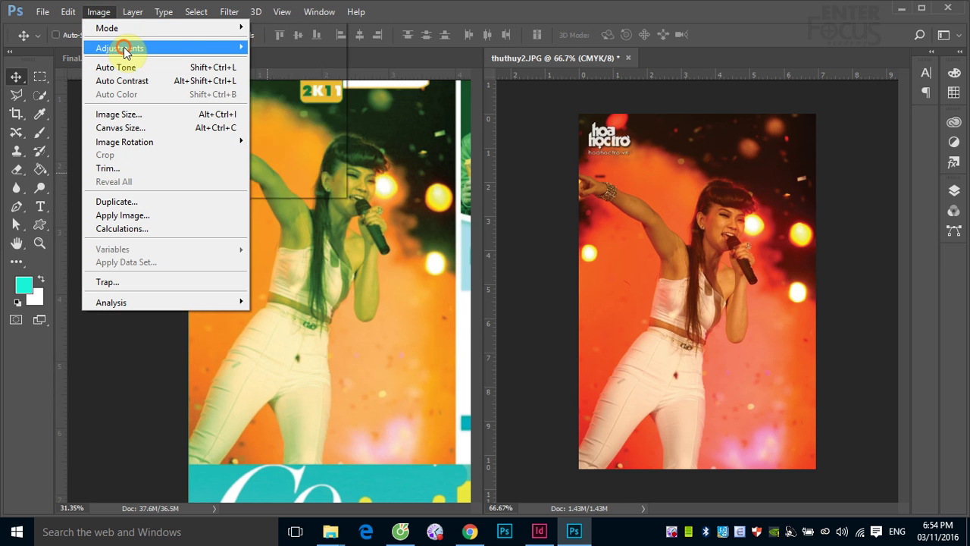
mouse_move(123, 48)
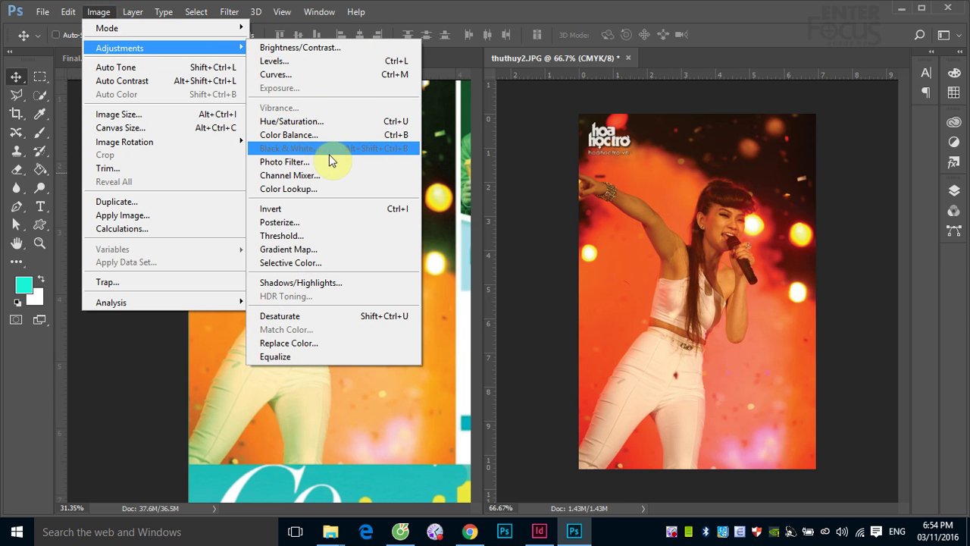
left_click(316, 134)
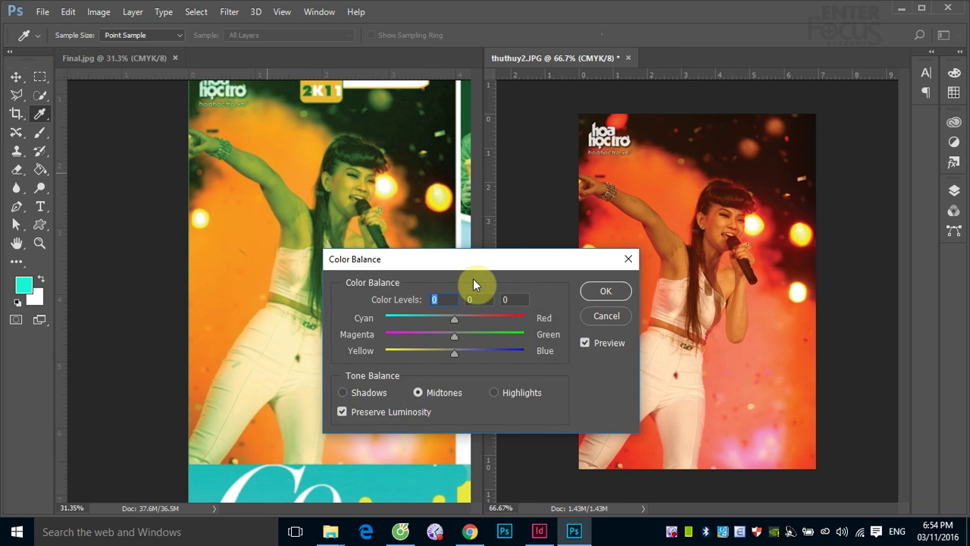
- Shift the midtones of thuthuy2.JPG toward cyan in Color Balance, with Magenta–Green at +100 and Yellow–Blue at +18
left_click_drag(486, 266, 492, 299)
left_click_drag(458, 352, 547, 370)
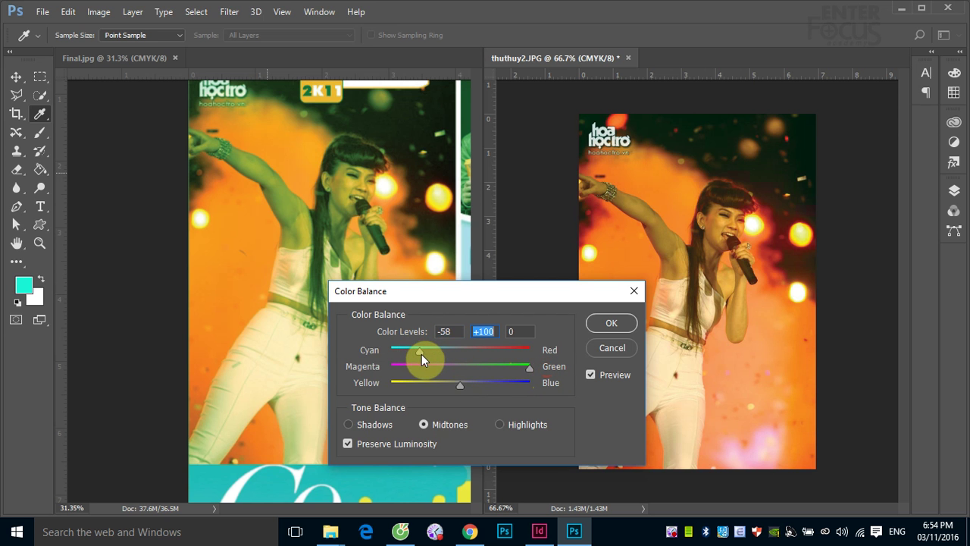
left_click_drag(420, 352, 416, 353)
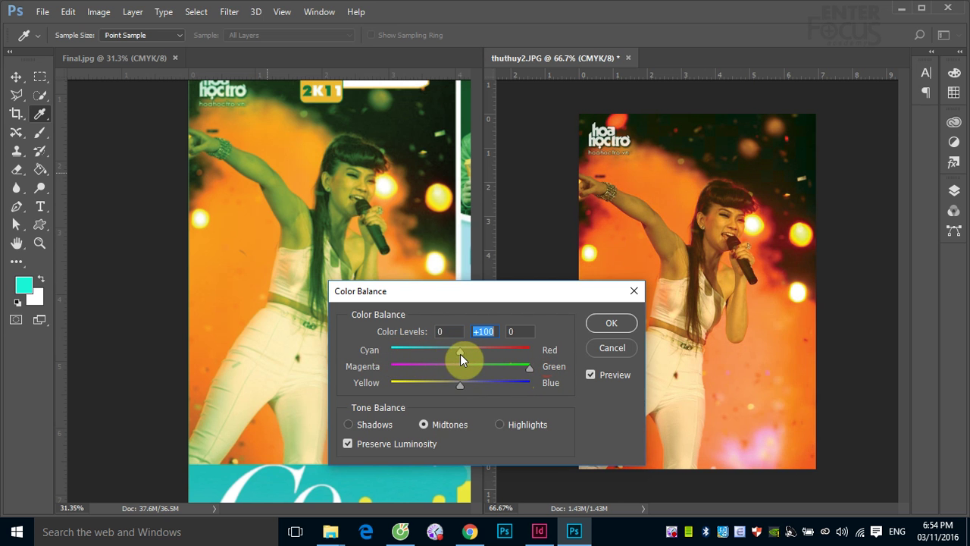
left_click(436, 354)
mouse_move(461, 386)
left_mouse_down()
mouse_move(488, 387)
mouse_move(473, 388)
left_mouse_up()
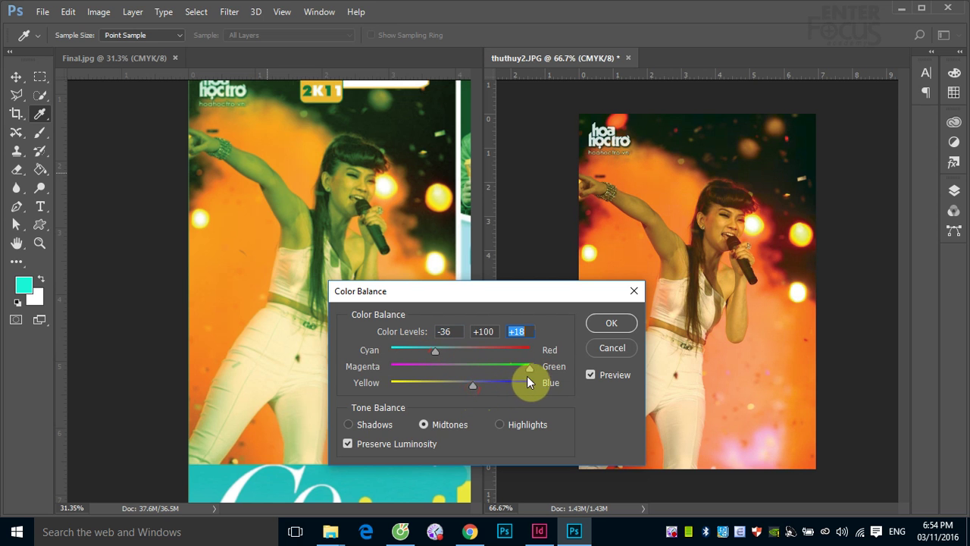
mouse_move(435, 352)
left_mouse_down()
mouse_move(399, 355)
mouse_move(447, 359)
mouse_move(390, 360)
mouse_move(501, 363)
mouse_move(421, 365)
left_mouse_up()
- Shift the shadows of the singer photo toward cyan and set their Magenta–Green level to +67
left_click(362, 423)
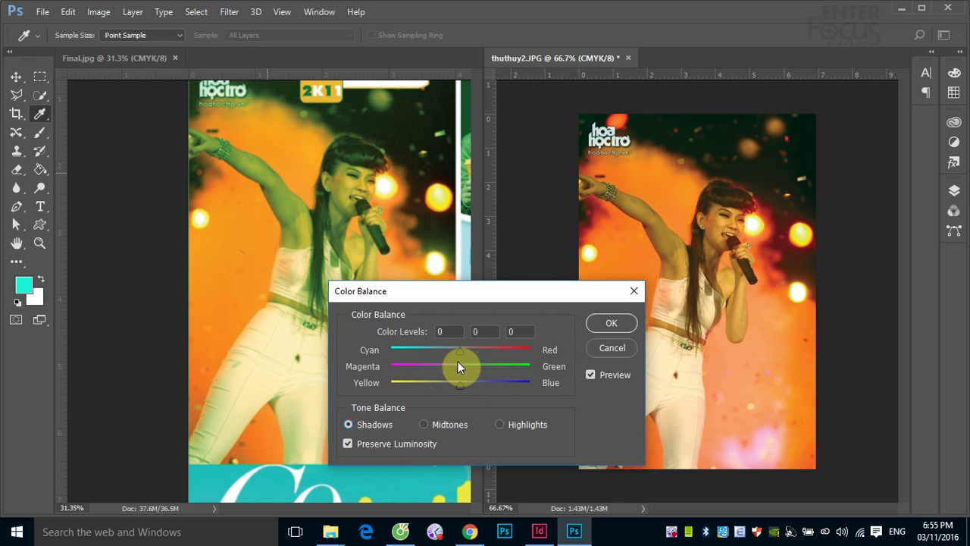
left_click_drag(457, 361, 506, 369)
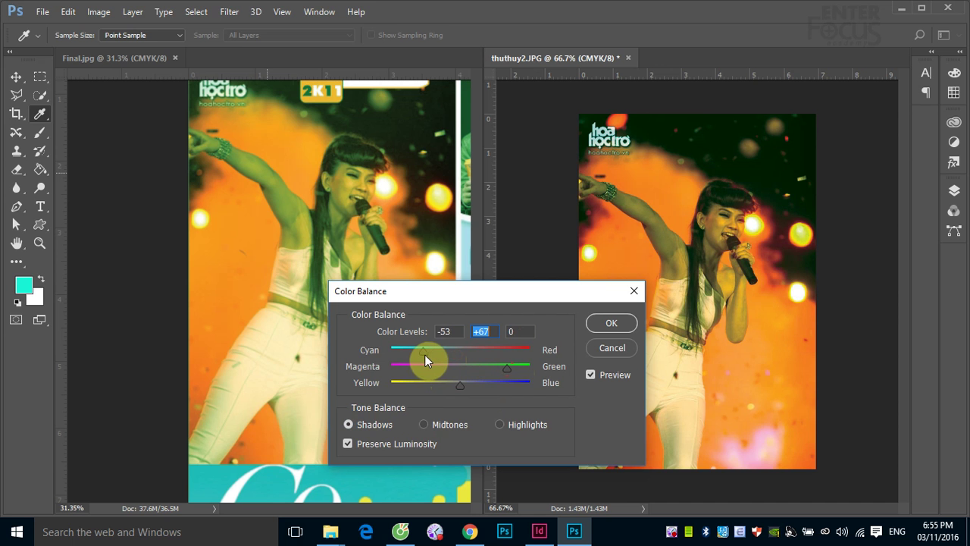
left_click(437, 353)
left_click_drag(460, 386, 435, 353)
- Set the highlights' color levels to -53, +58 and -14, and apply the color balance to the singer photo
left_click(499, 426)
left_click_drag(493, 367, 449, 392)
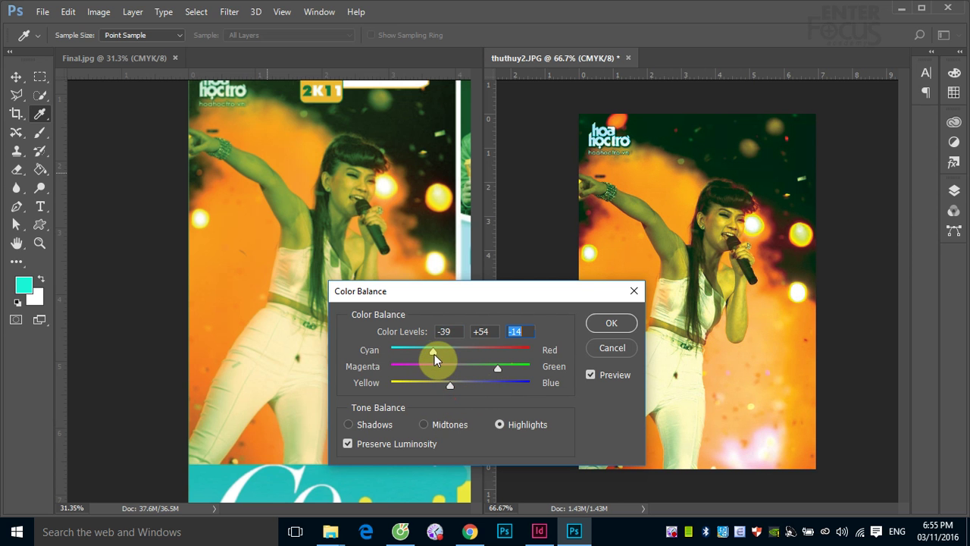
left_click_drag(434, 354, 421, 353)
left_click(424, 359)
mouse_move(498, 371)
left_mouse_down()
mouse_move(524, 374)
mouse_move(501, 386)
left_mouse_up()
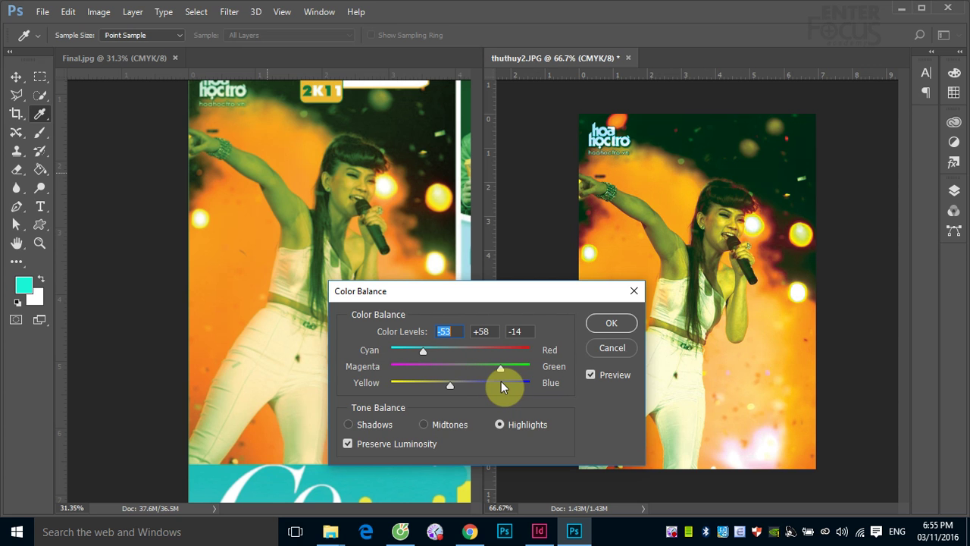
left_click_drag(501, 381, 501, 381)
left_click(611, 322)
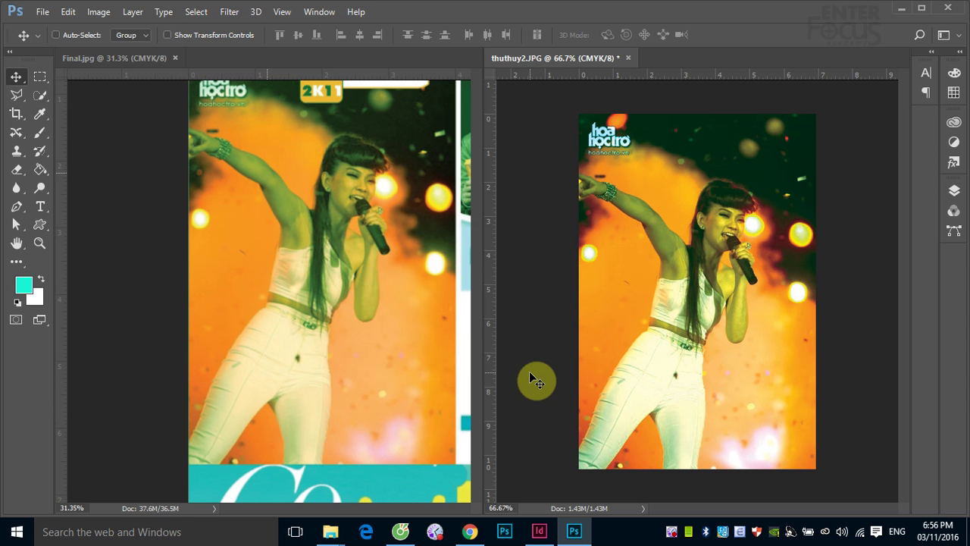
- Close thuthuy2.JPG, saving it as a baseline standard JPEG at maximum quality 12
left_click(629, 57)
left_click(414, 196)
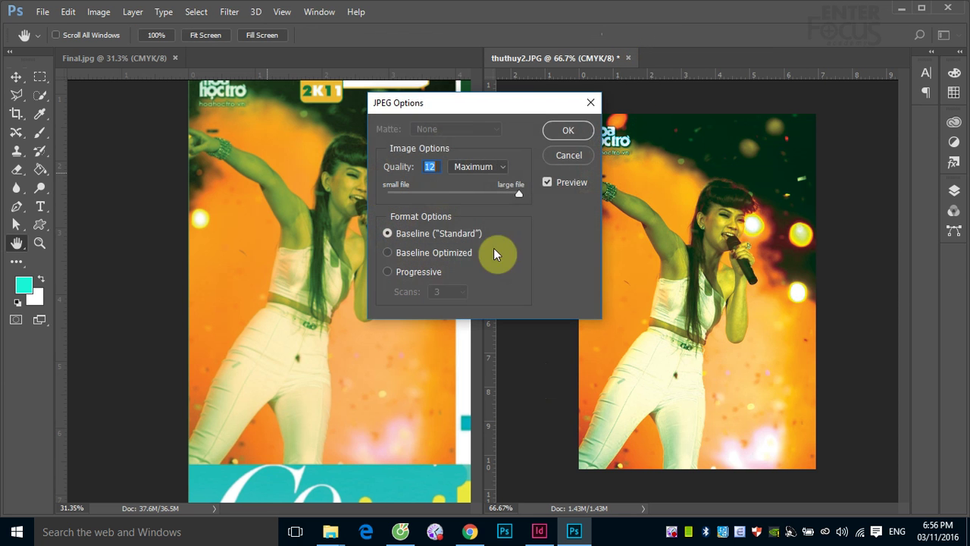
left_click(567, 131)
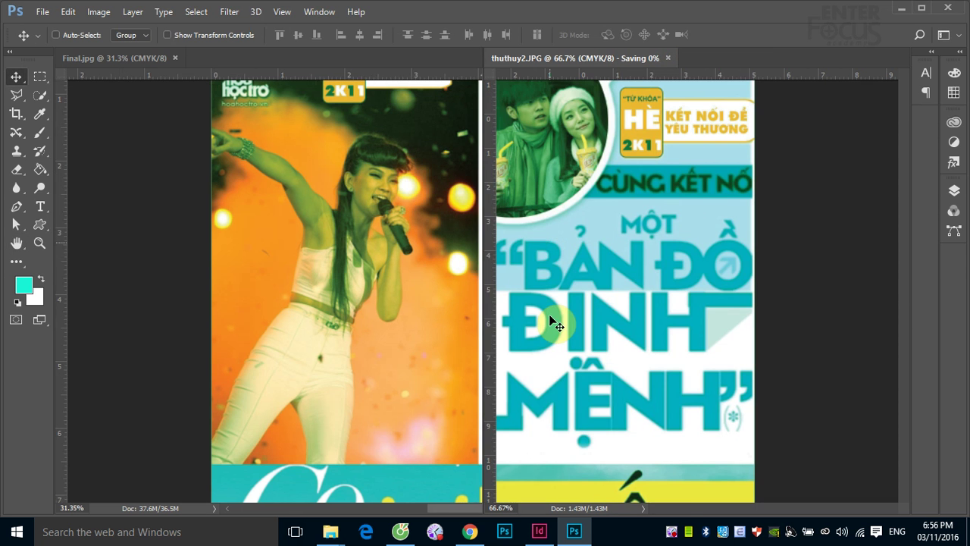
left_click(540, 530)
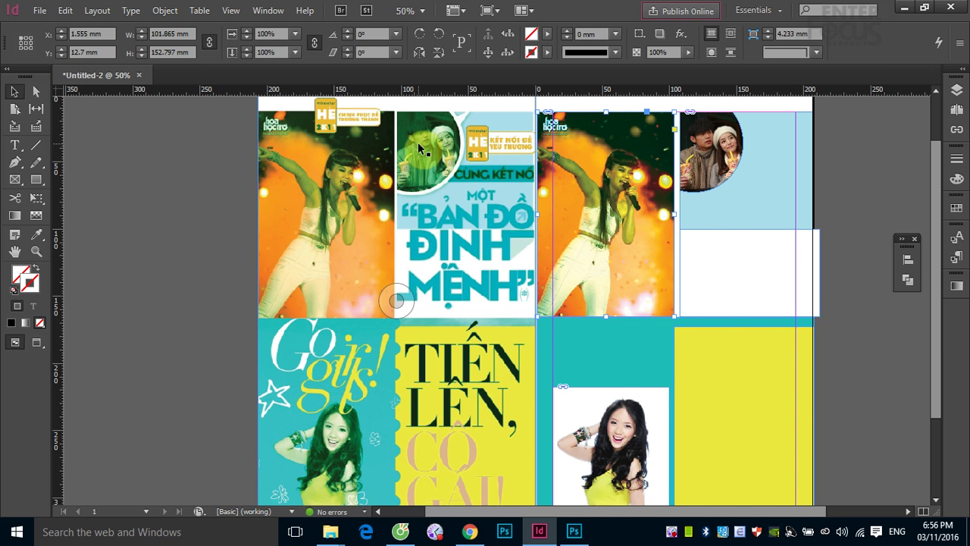
right_click(711, 135)
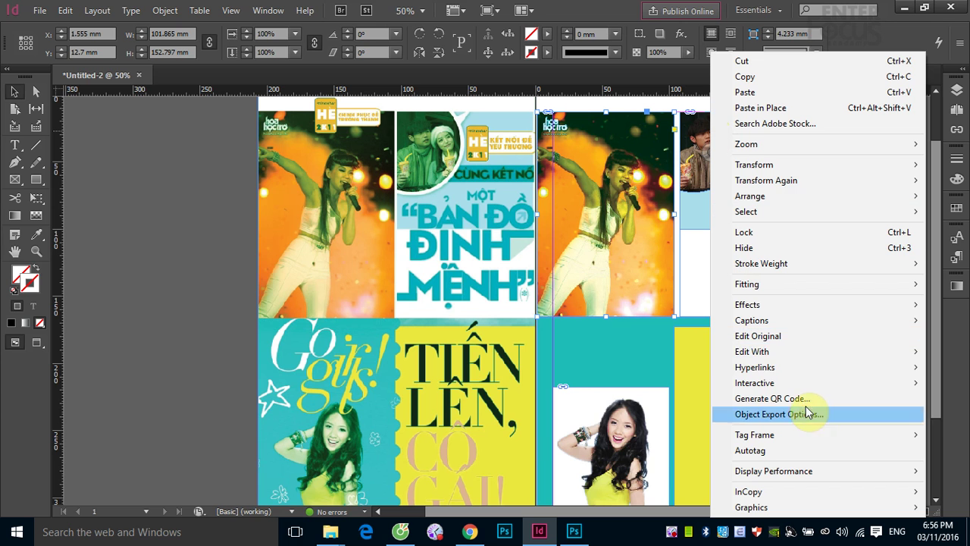
mouse_move(770, 356)
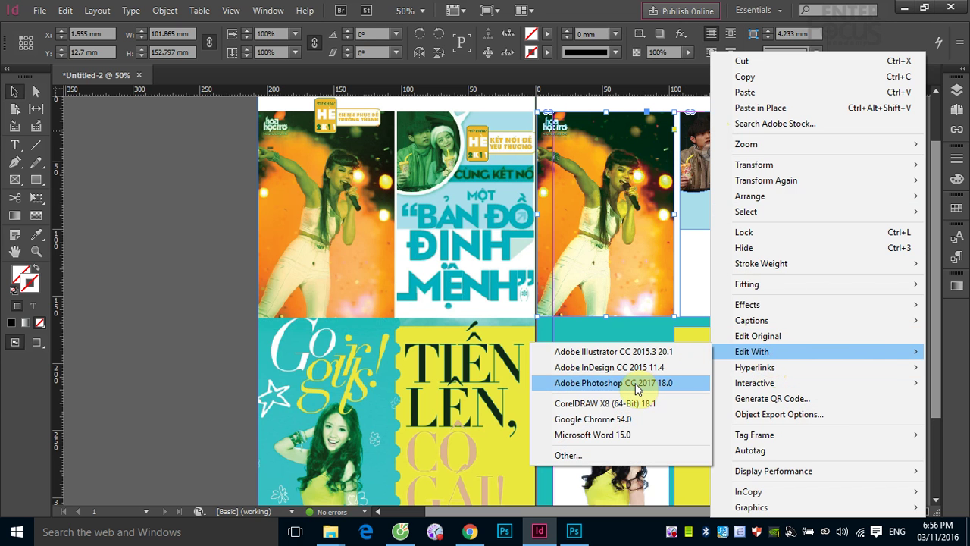
left_click(638, 382)
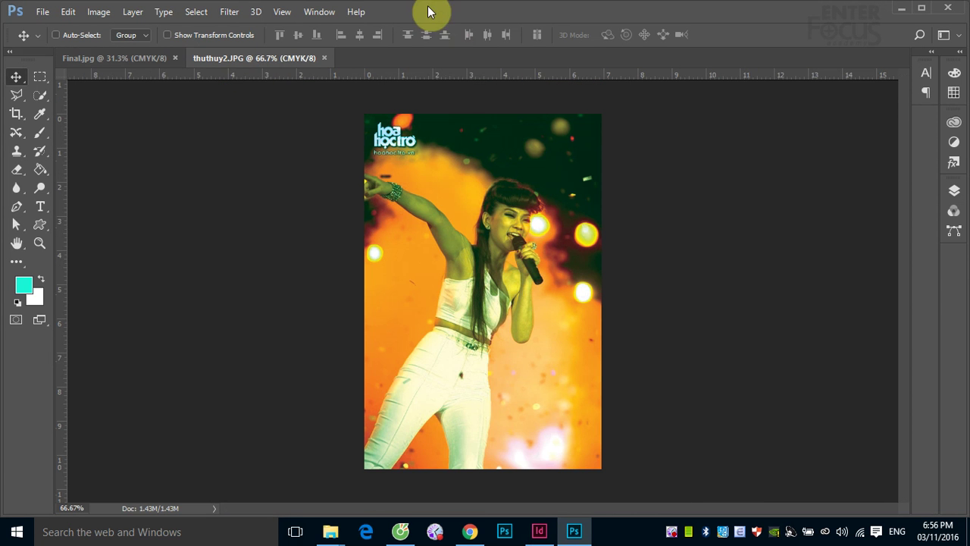
left_click(319, 11)
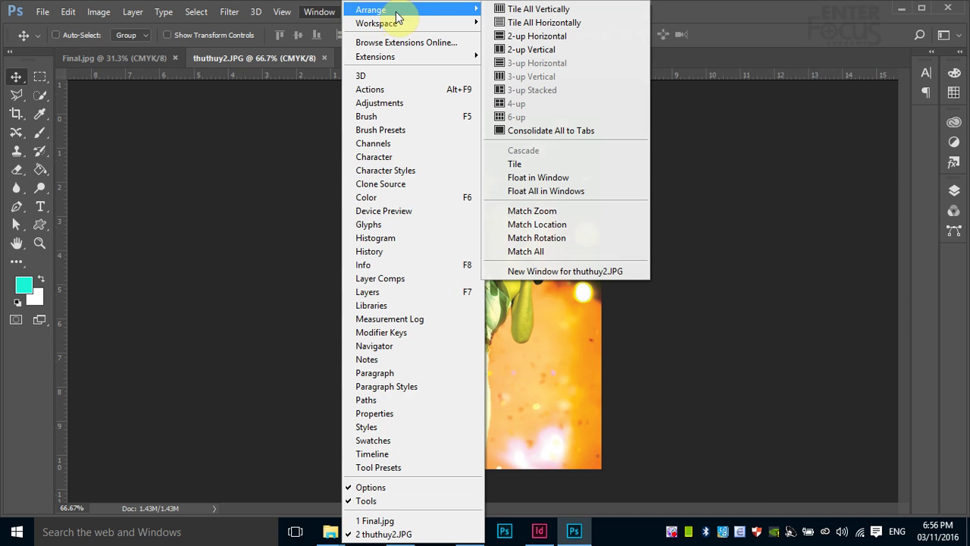
left_click(751, 310)
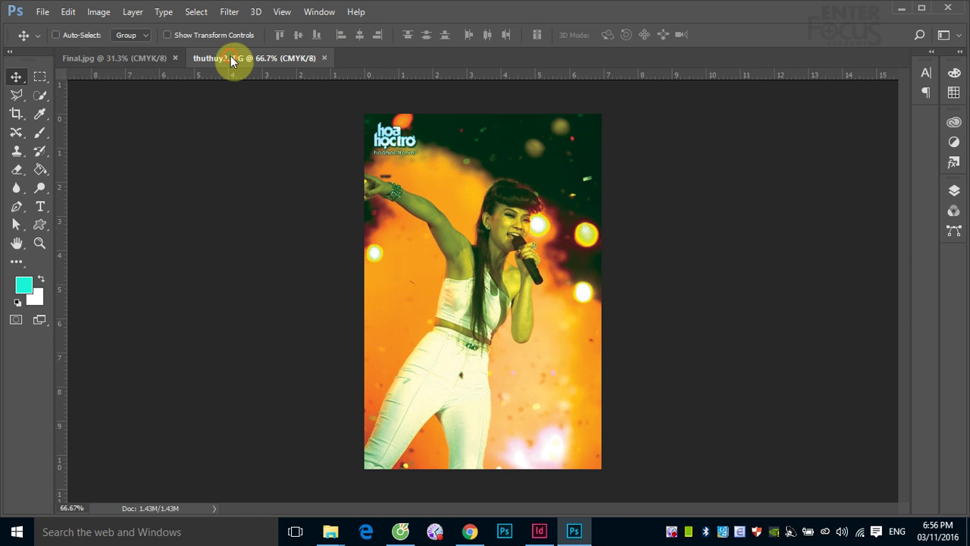
left_click(143, 59)
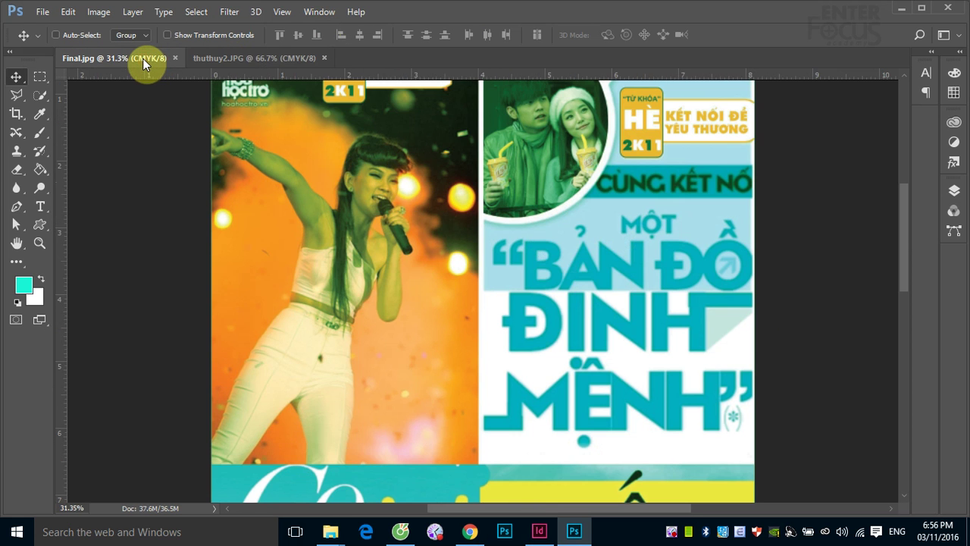
left_click(237, 62)
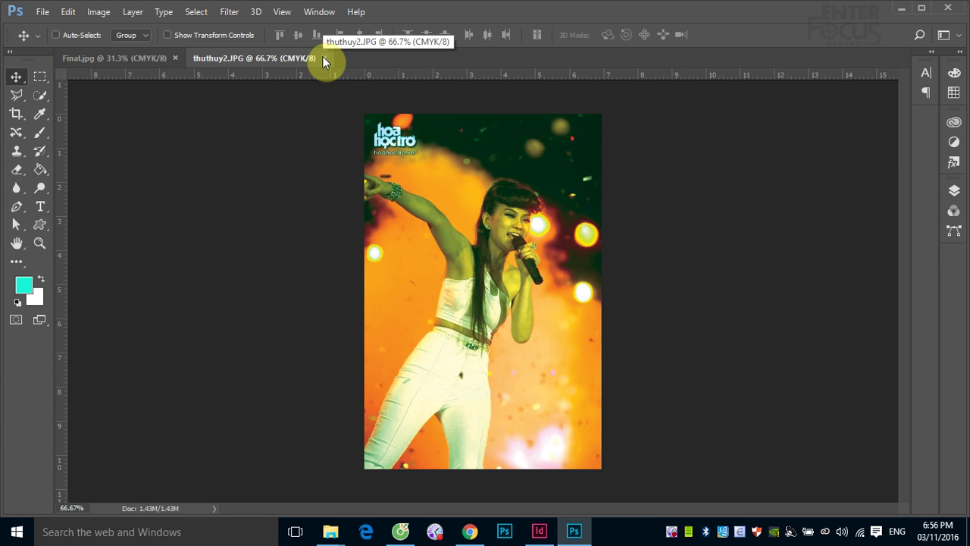
left_click(325, 59)
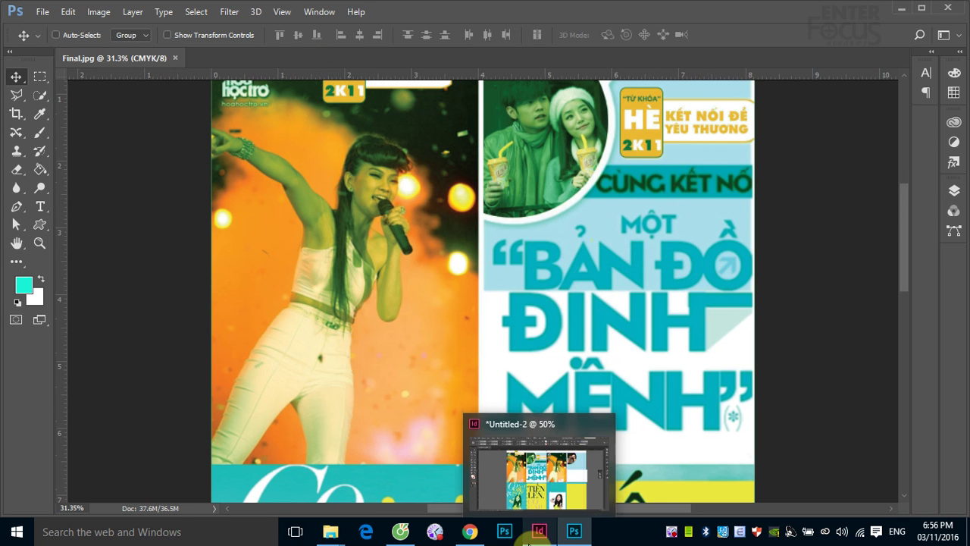
- Switch to InDesign and open the placed couple photo for editing in Adobe Photoshop CC 2017
left_click(539, 531)
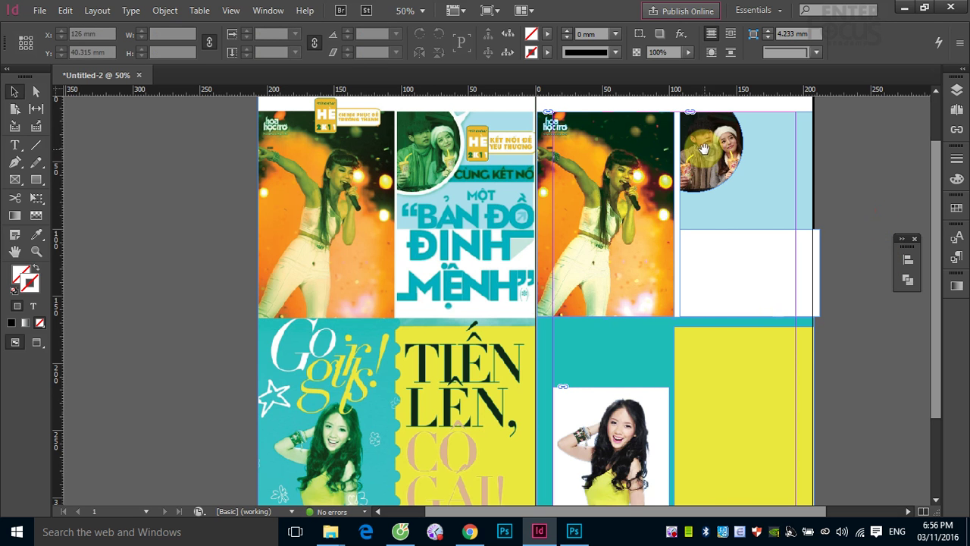
left_click(721, 134)
right_click(722, 133)
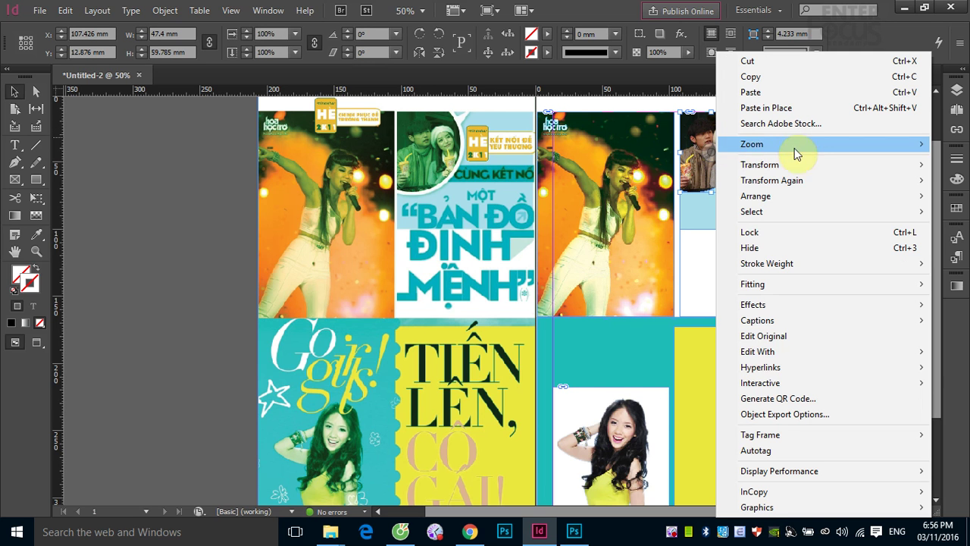
mouse_move(784, 353)
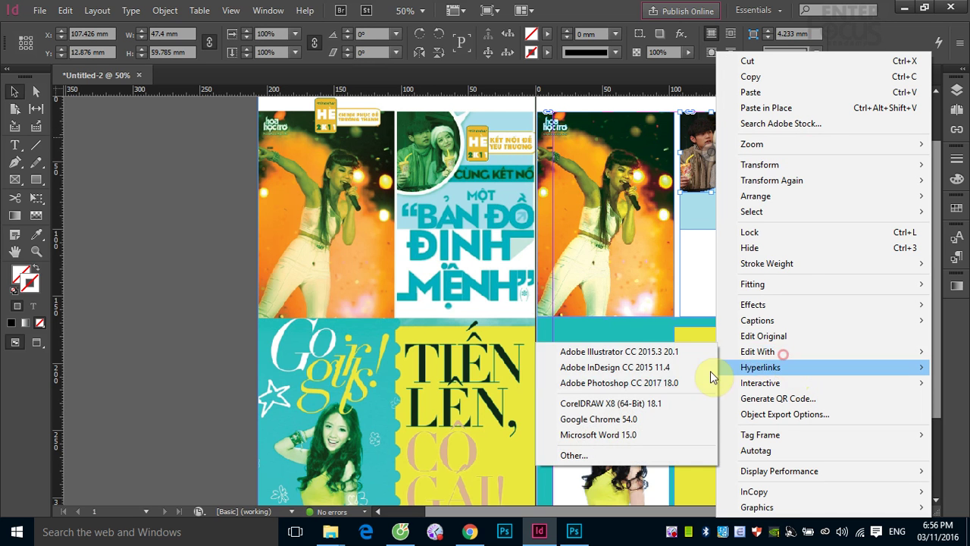
left_click(671, 383)
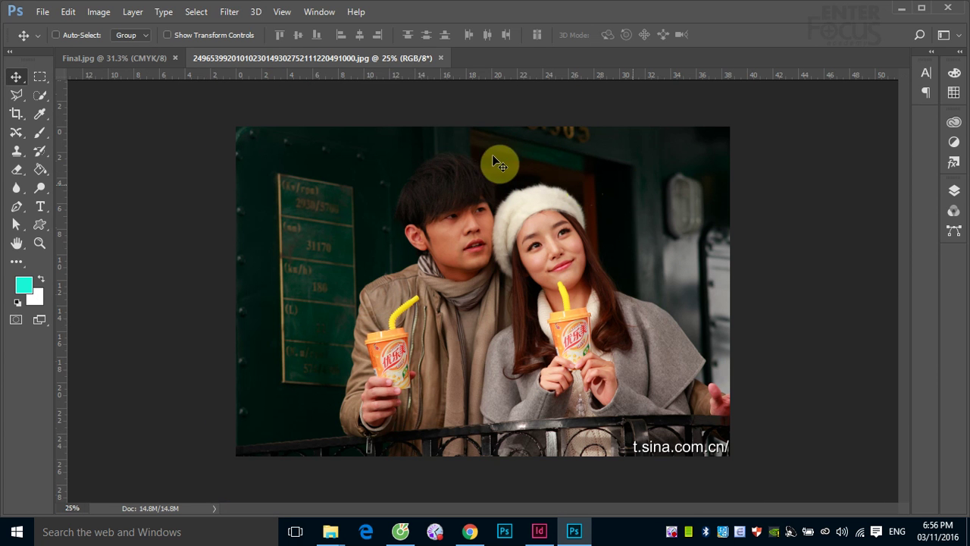
- Arrange the couple photo and Final.jpg in a 2-up vertical layout, with the green-tinted couple in Final.jpg as color reference
left_click(320, 12)
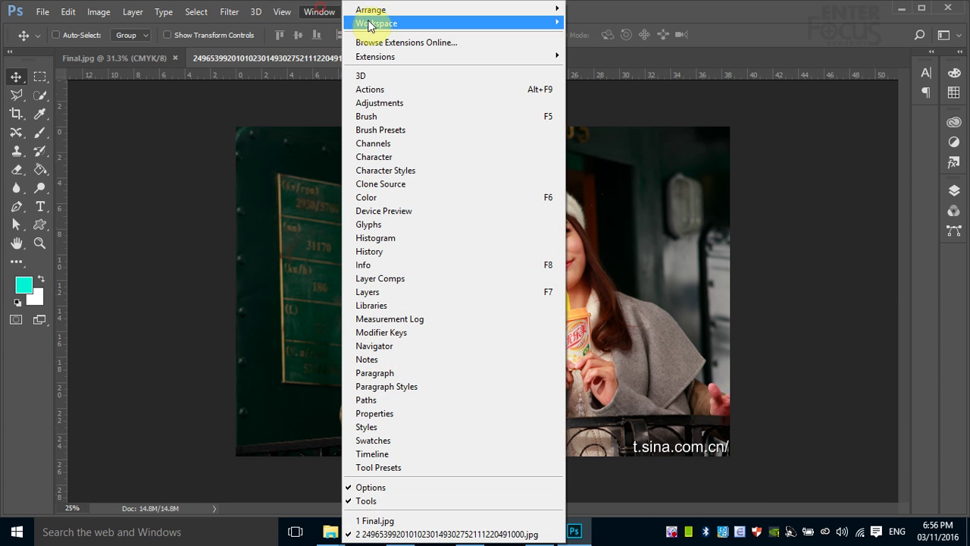
mouse_move(389, 10)
left_click(614, 50)
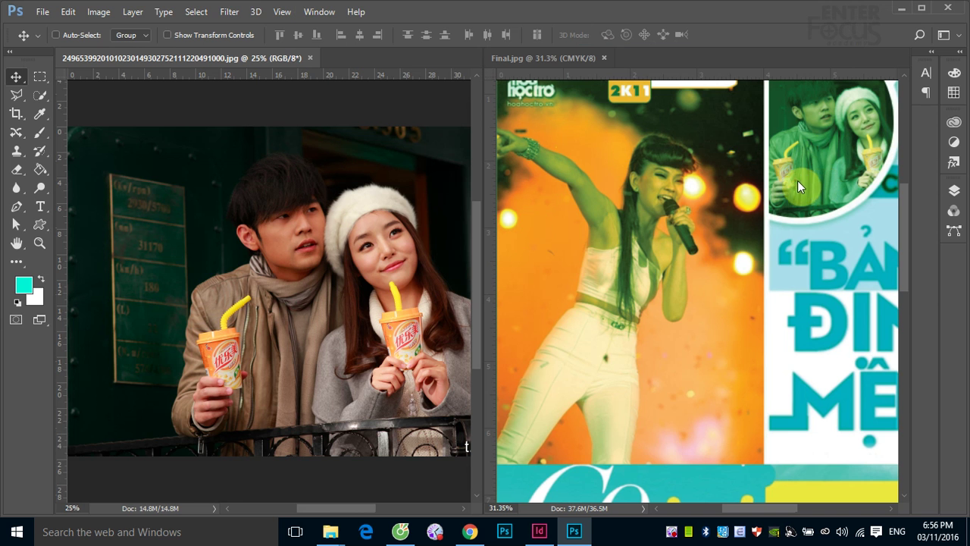
left_click(765, 204)
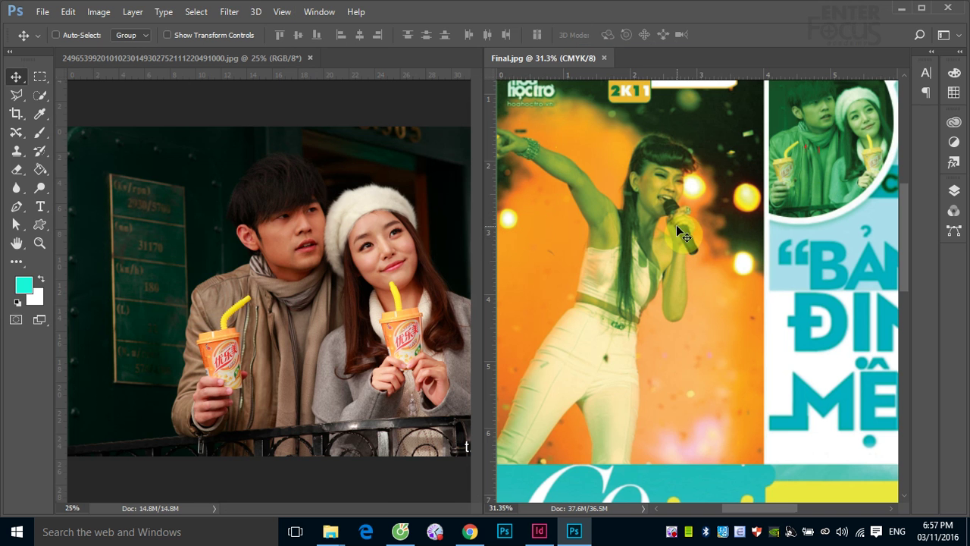
key("ctrl+plus")
key("ctrl+plus")
key("ctrl+plus")
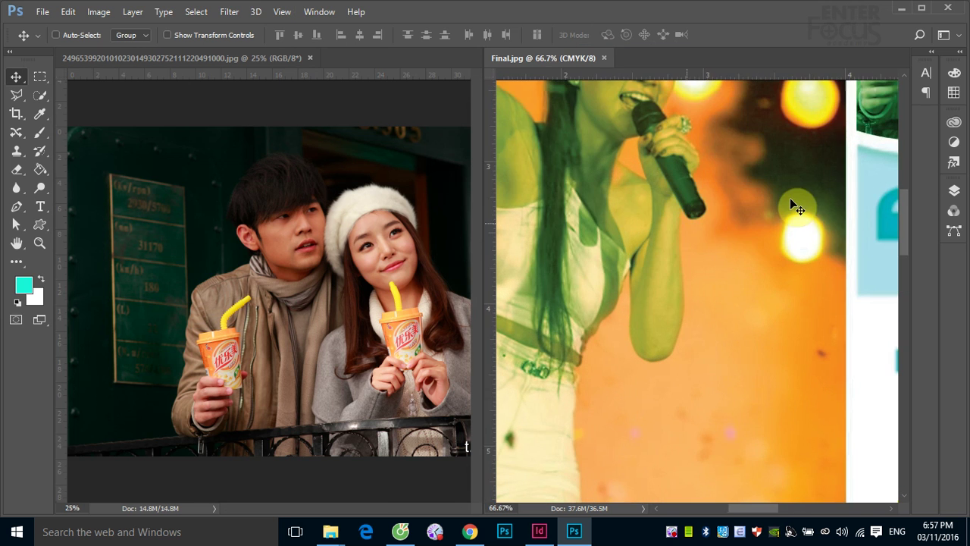
left_click_drag(789, 197, 576, 318)
left_click_drag(500, 338, 563, 357)
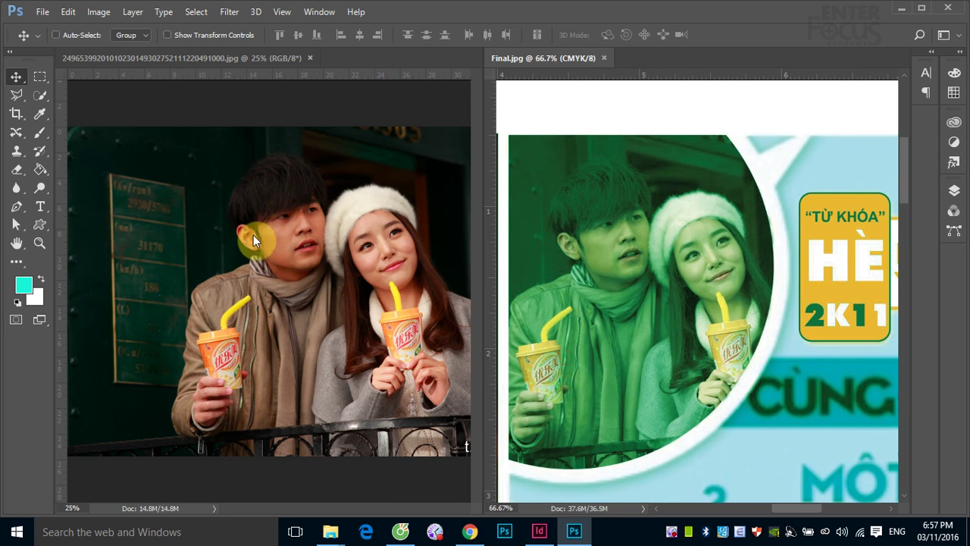
left_click(105, 16)
mouse_move(129, 48)
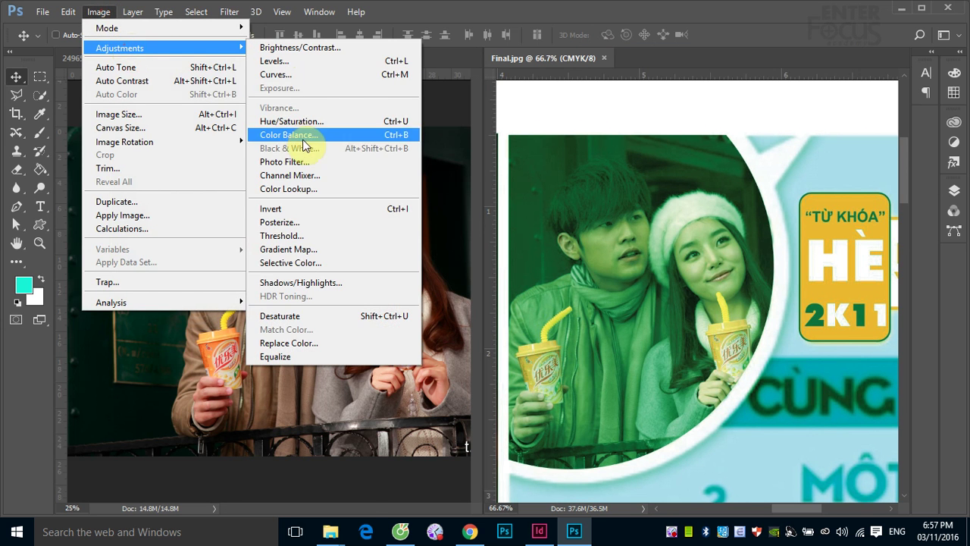
left_click(446, 171)
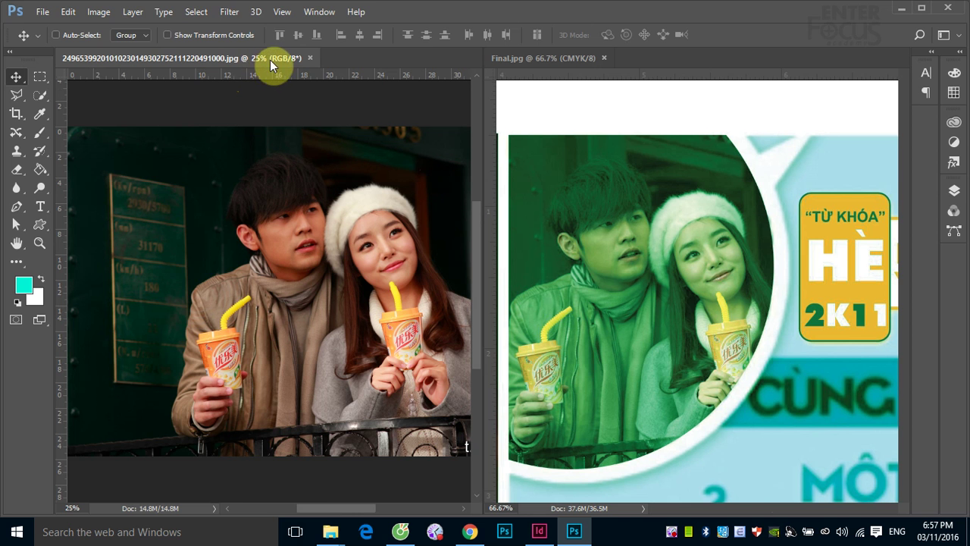
- Convert the couple photo to CMYK color mode, accepting the U.S. Web Coated (SWOP) v2 profile
left_click(98, 12)
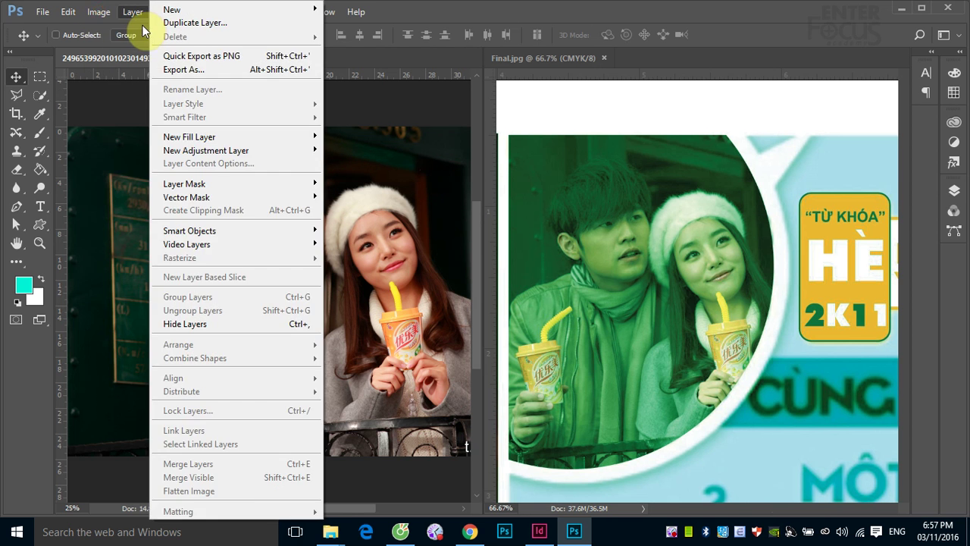
mouse_move(110, 27)
left_click(273, 94)
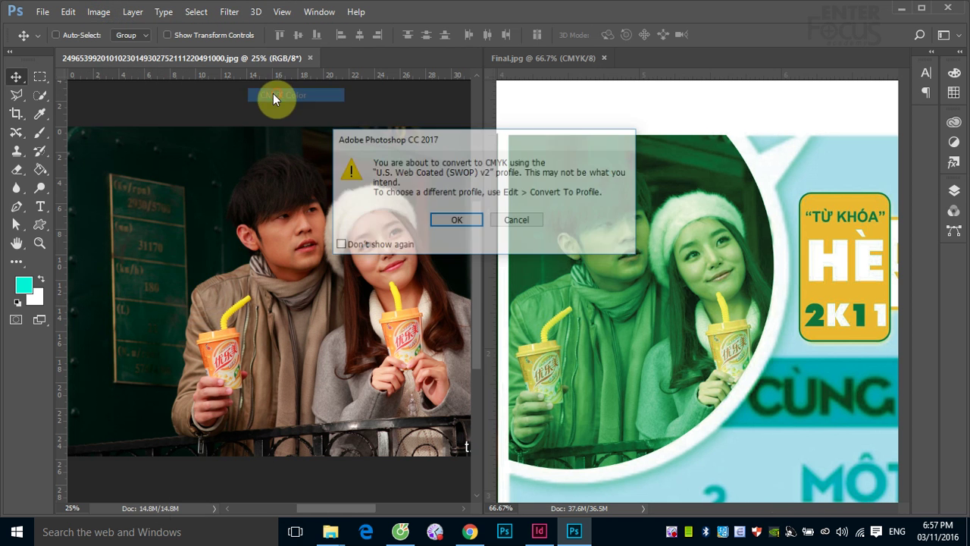
left_click(471, 220)
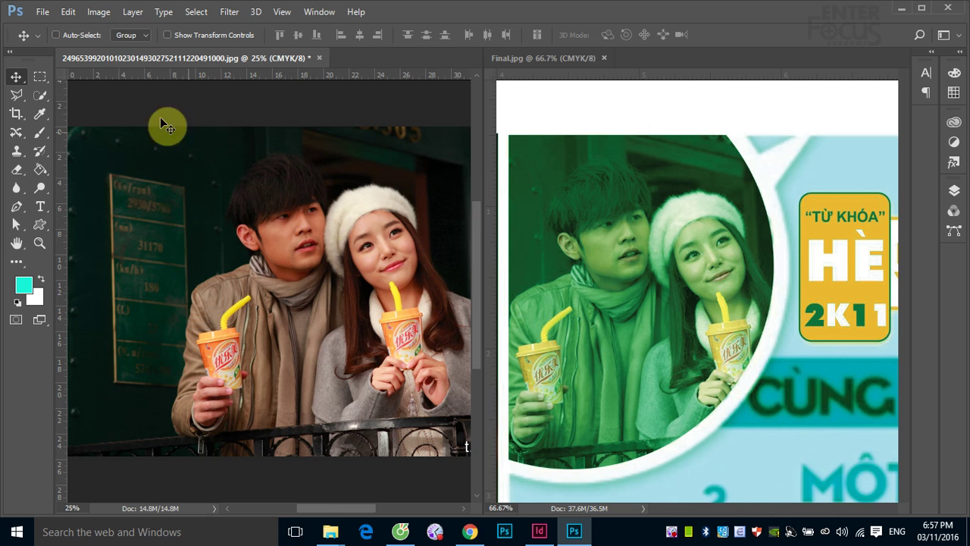
- Apply Color Balance to the couple photo's midtones with levels -98, +100 and -51, preserving luminosity
left_click(111, 15)
mouse_move(127, 47)
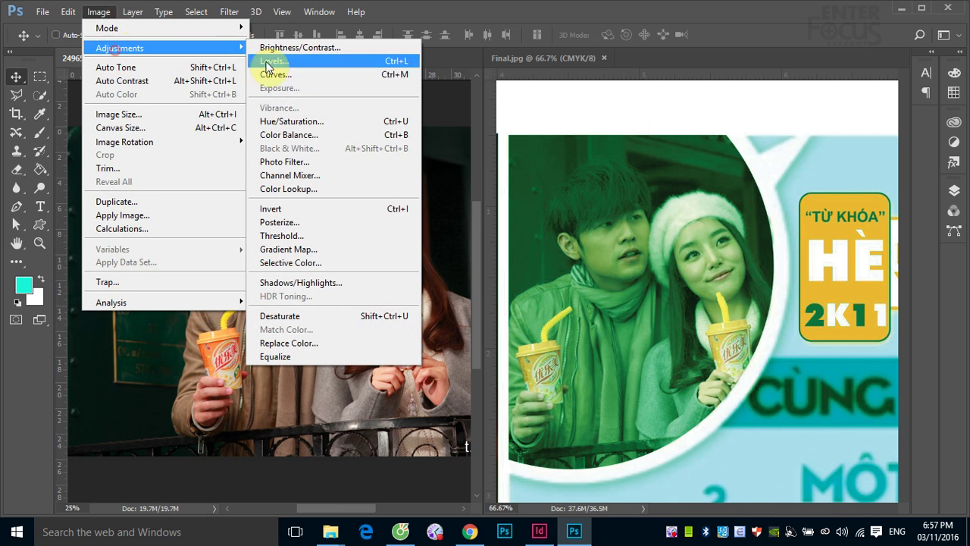
left_click(296, 136)
left_click_drag(435, 291, 574, 279)
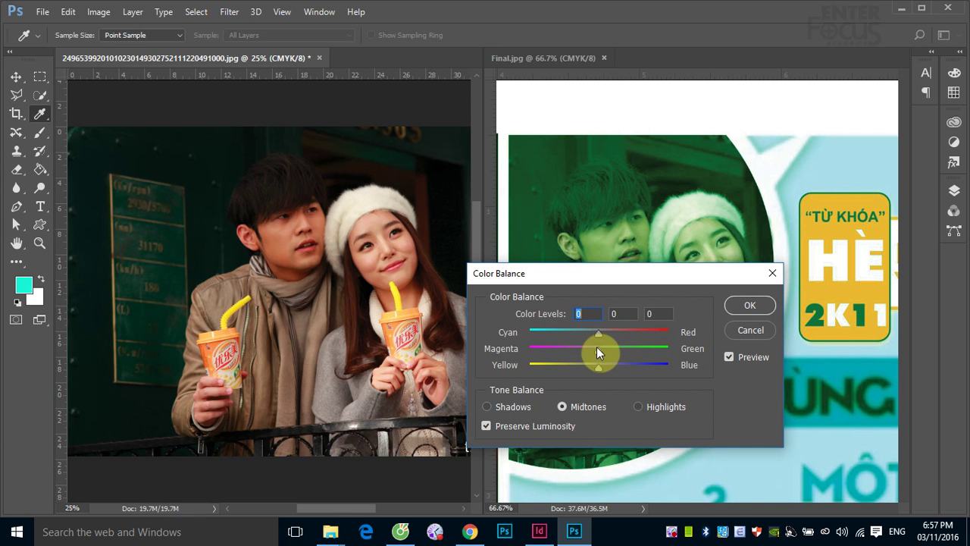
left_click_drag(599, 351, 670, 354)
left_click_drag(600, 336, 549, 334)
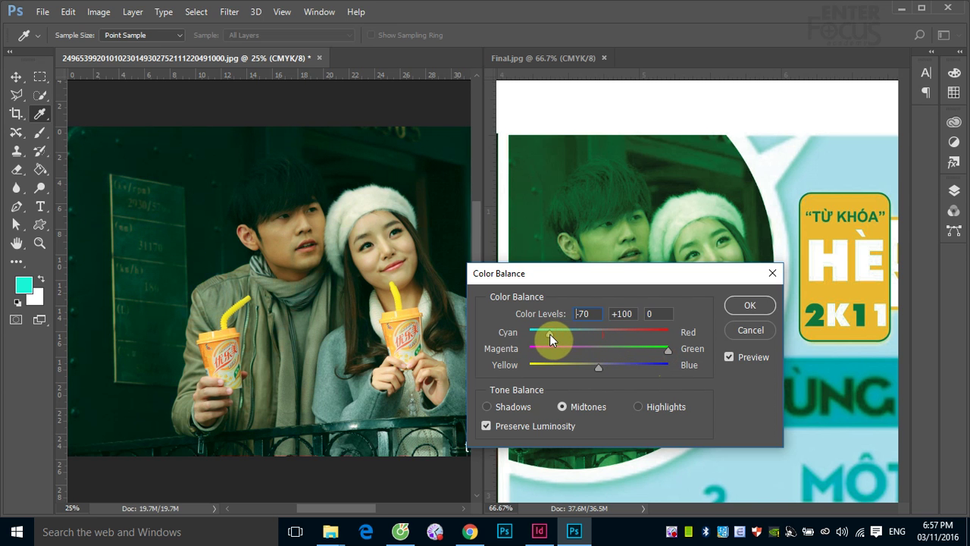
left_click_drag(557, 274, 527, 326)
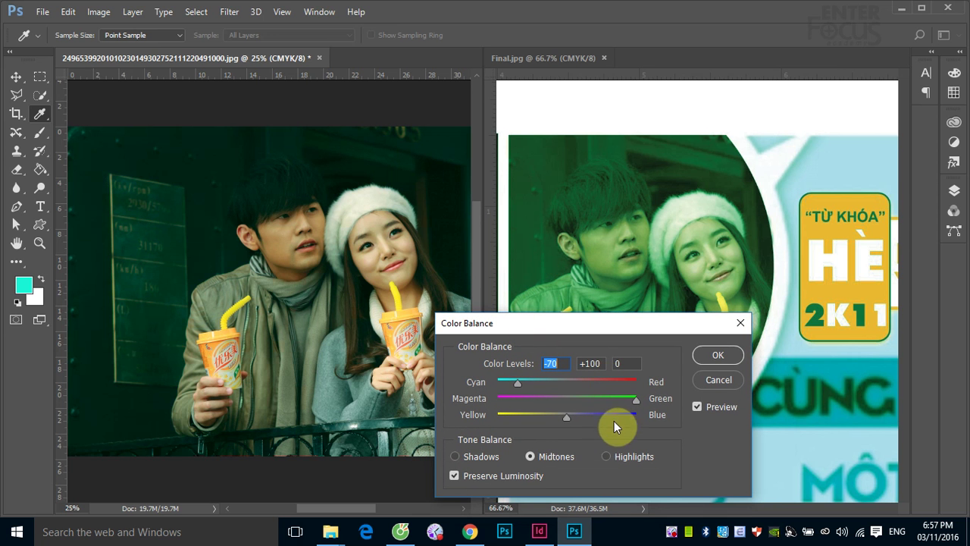
left_click_drag(567, 416, 531, 423)
left_click_drag(568, 321, 558, 236)
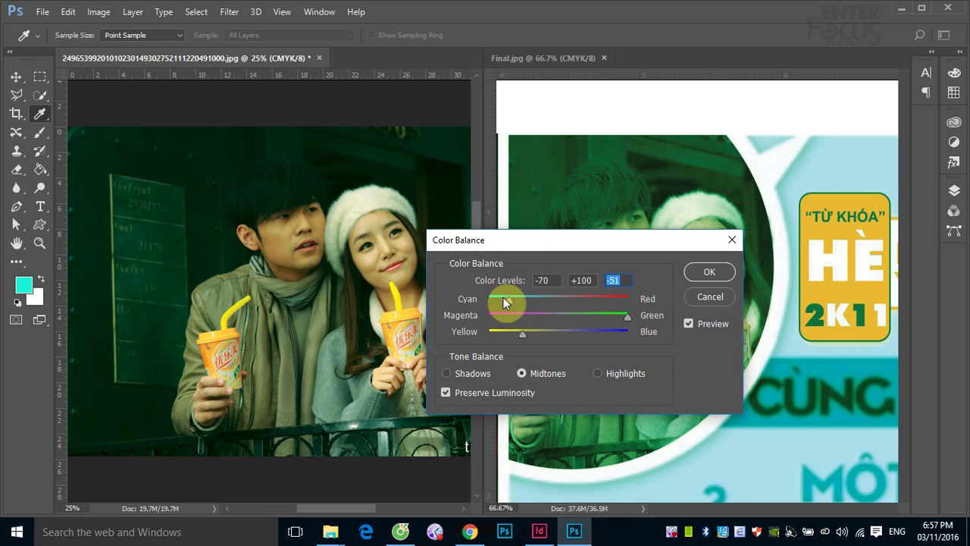
left_click_drag(510, 300, 489, 303)
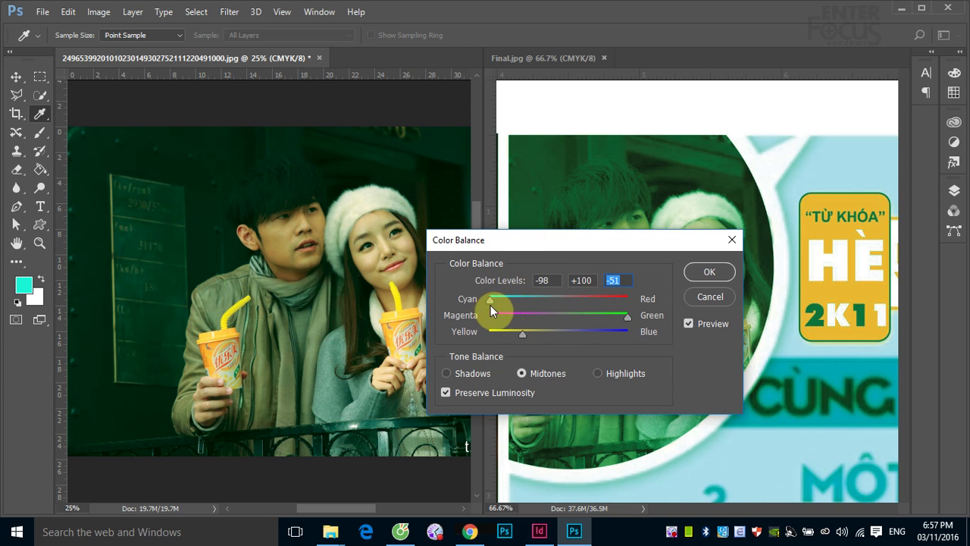
left_click(702, 274)
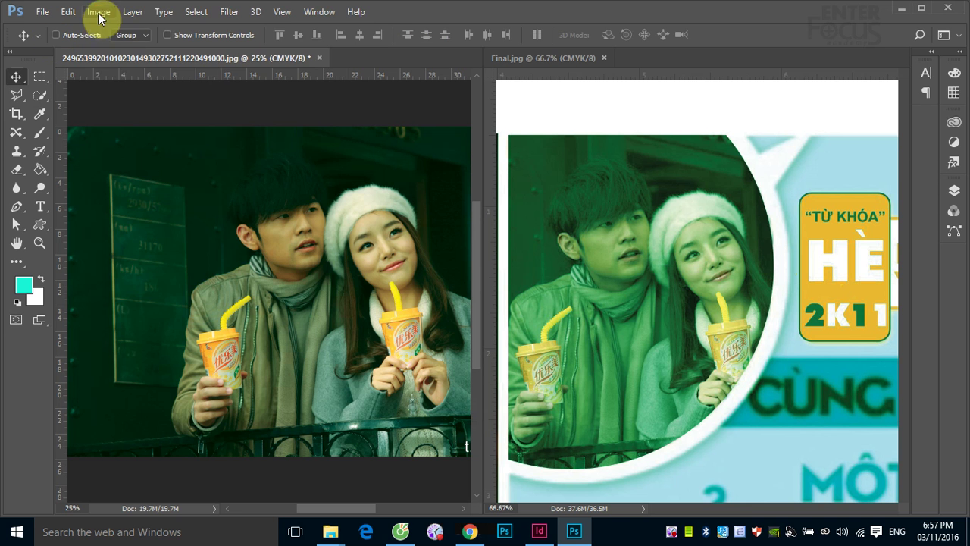
- Apply a Photo Filter at 100% density to the couple photo, using green #84b462 sampled from the man's face in Final.jpg
left_click(98, 12)
mouse_move(116, 30)
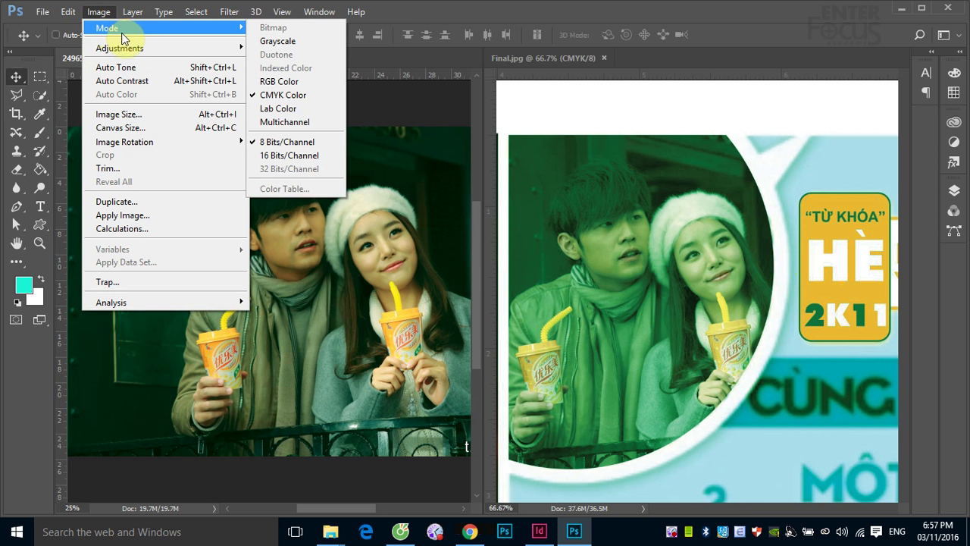
mouse_move(124, 48)
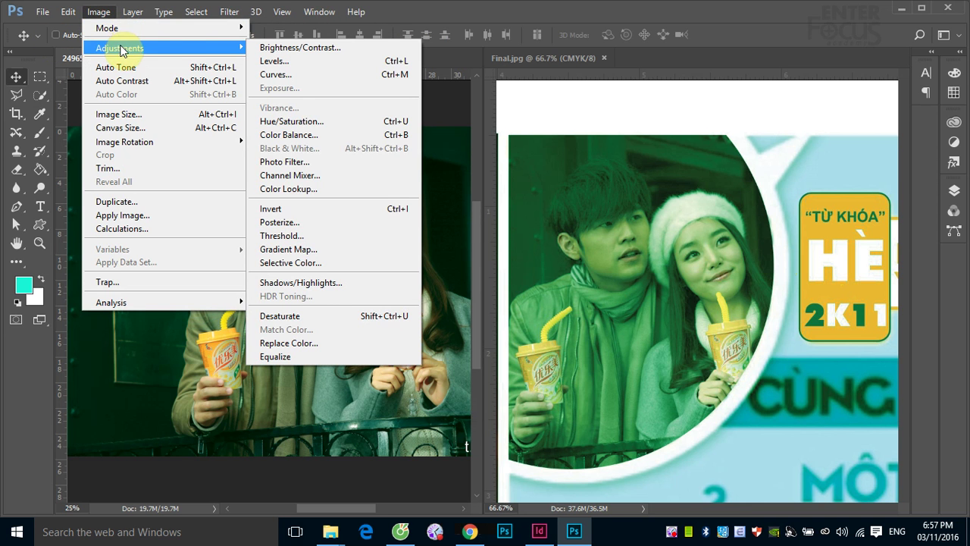
left_click(284, 161)
left_click_drag(409, 247, 631, 285)
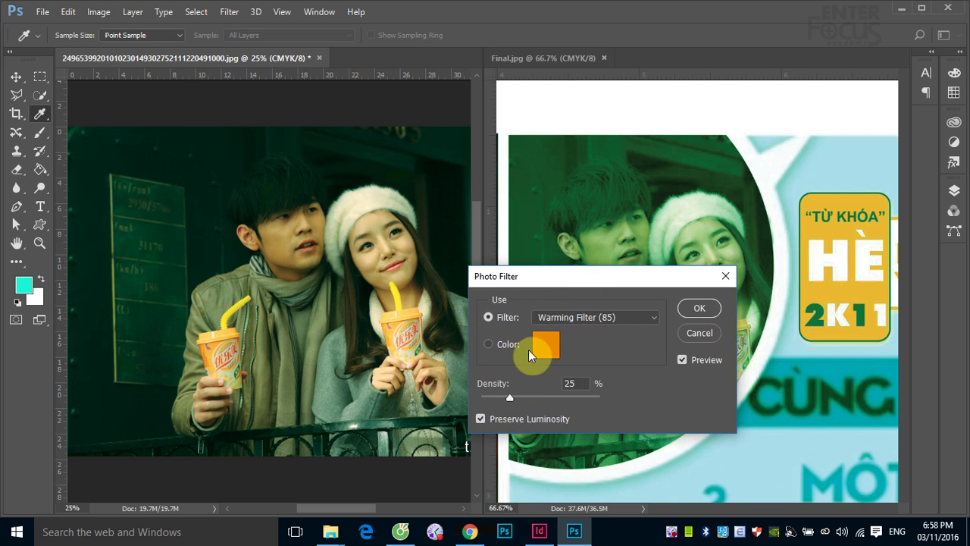
left_click(530, 341)
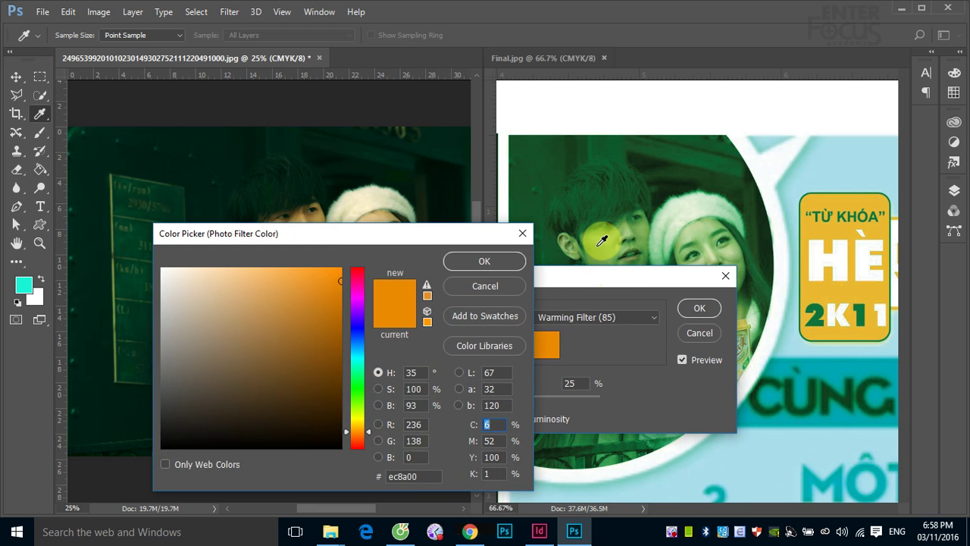
left_click(600, 244)
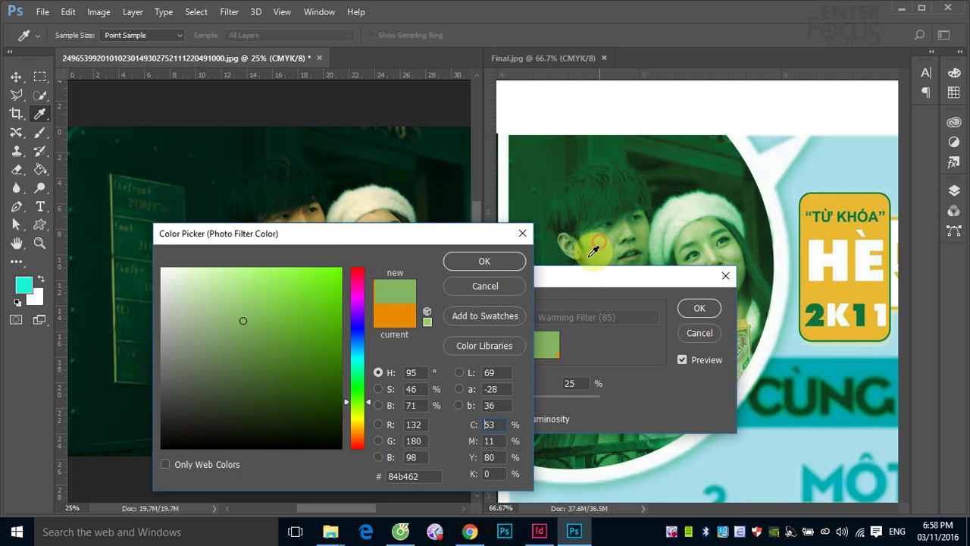
left_click(482, 265)
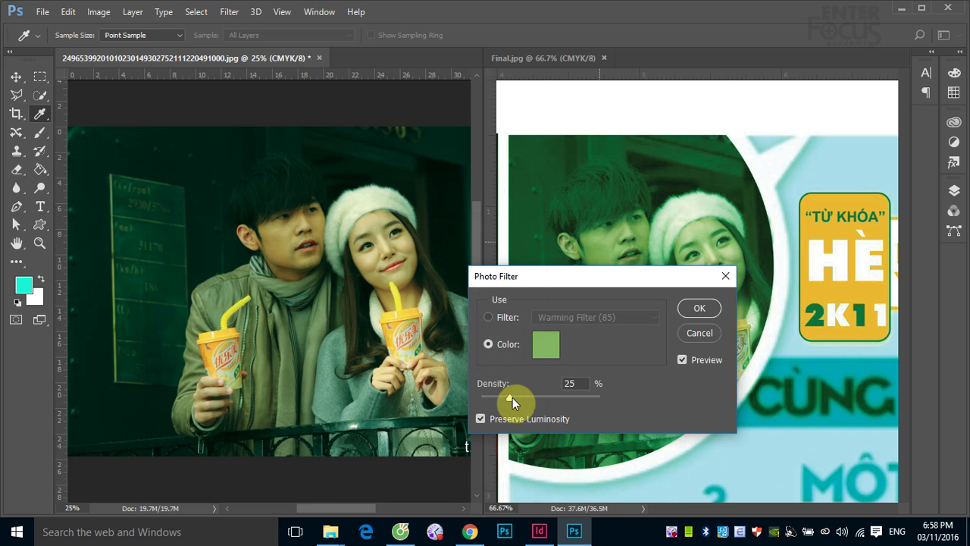
left_click_drag(512, 397, 539, 398)
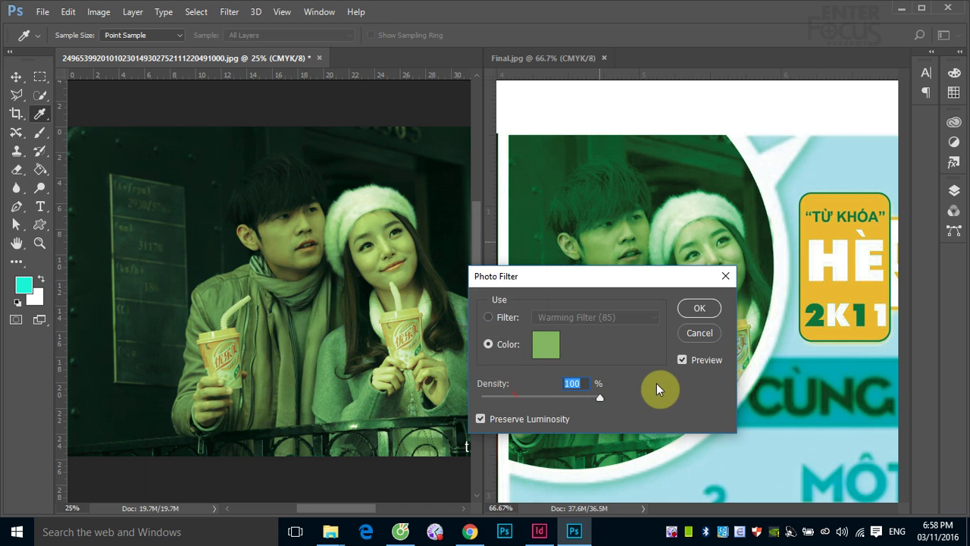
left_click(699, 308)
key("v")
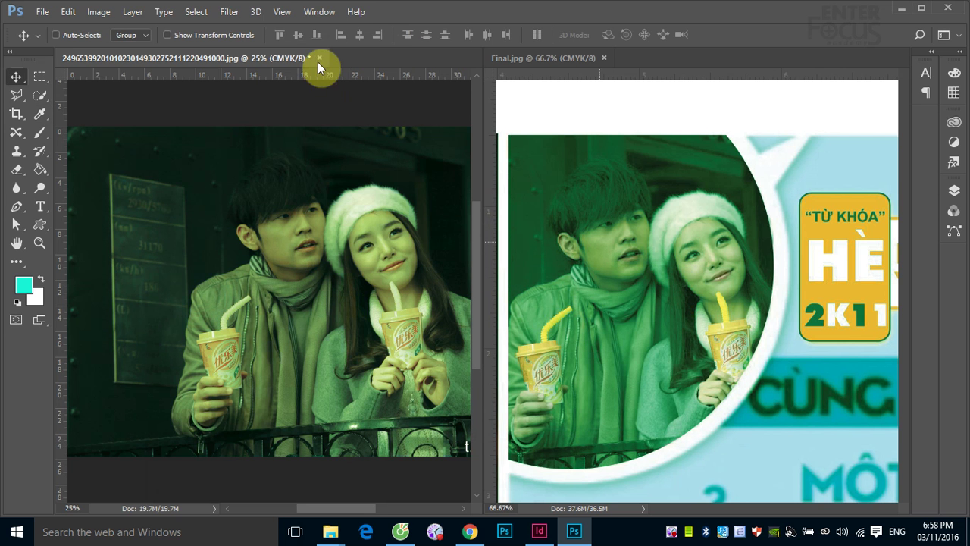
- Close the couple photo, saving it as a baseline standard JPEG at maximum quality 12
left_click(320, 59)
left_click(401, 209)
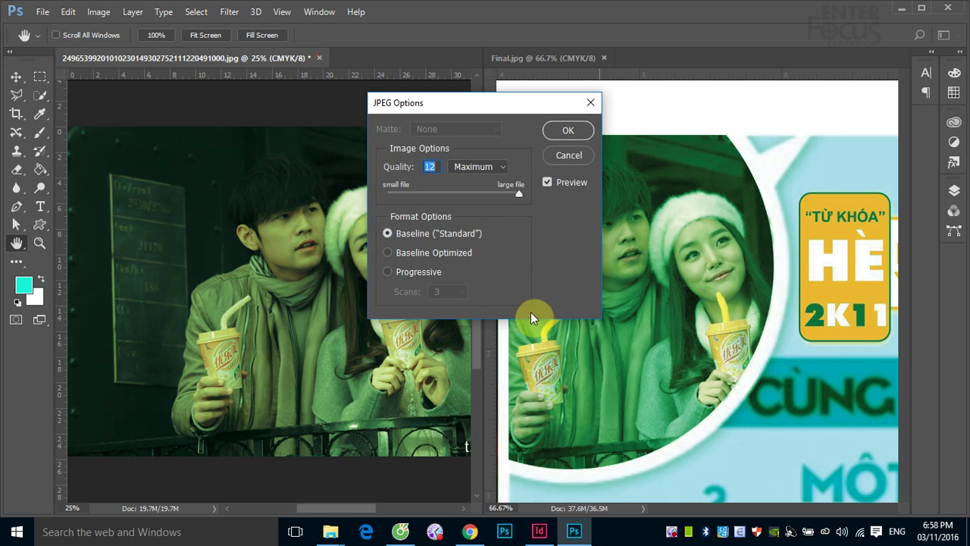
left_click(567, 131)
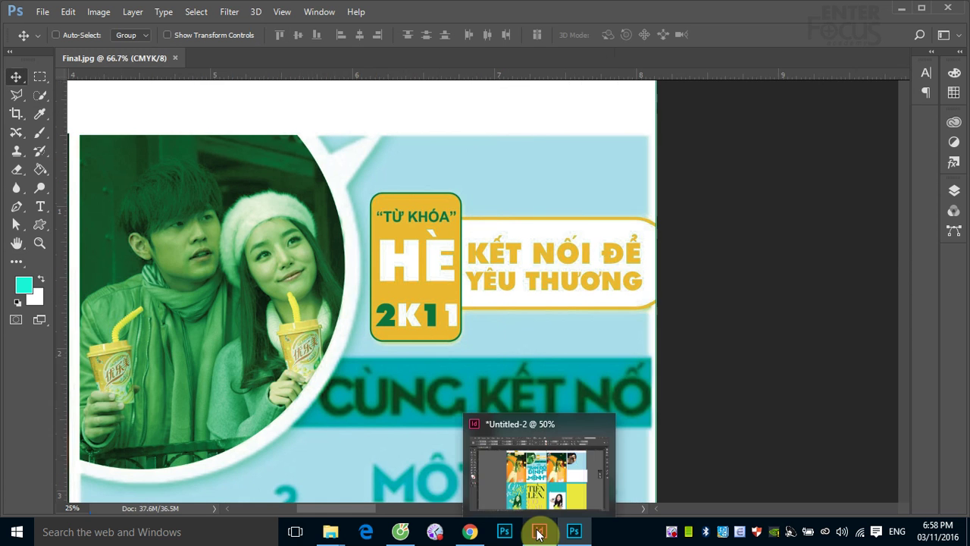
- Switch to InDesign and open the placed photo of the woman in the yellow top for editing in Adobe Photoshop CC 2017
left_click(538, 535)
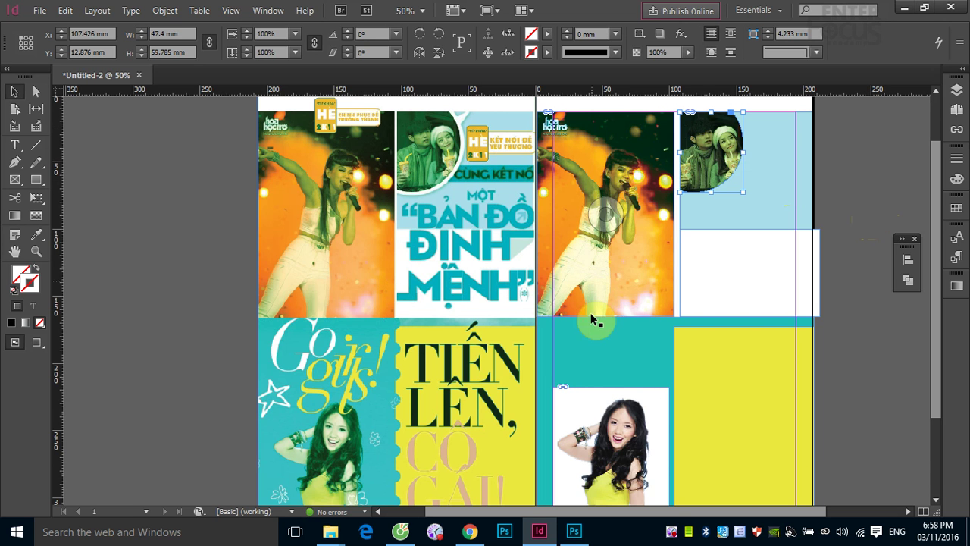
scroll(604, 417, "down", 3)
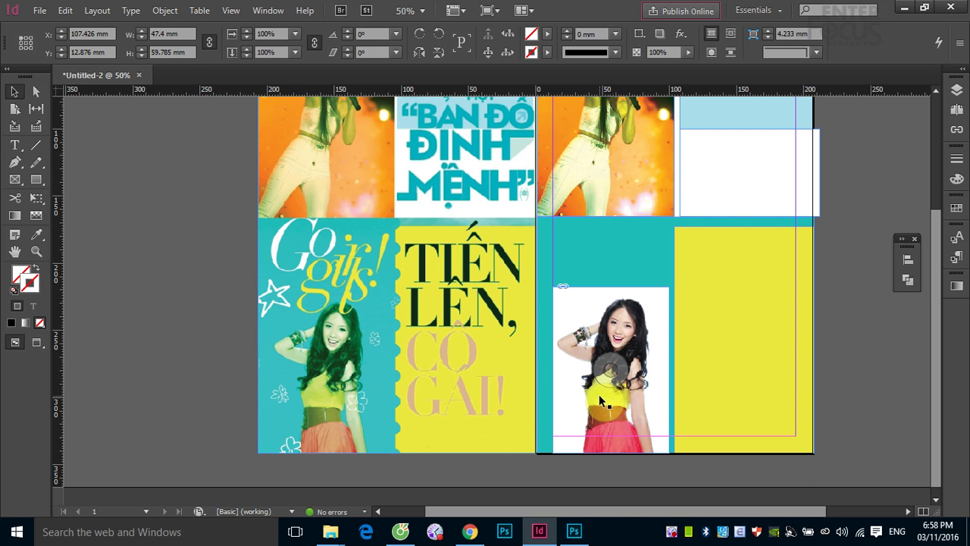
right_click(595, 335)
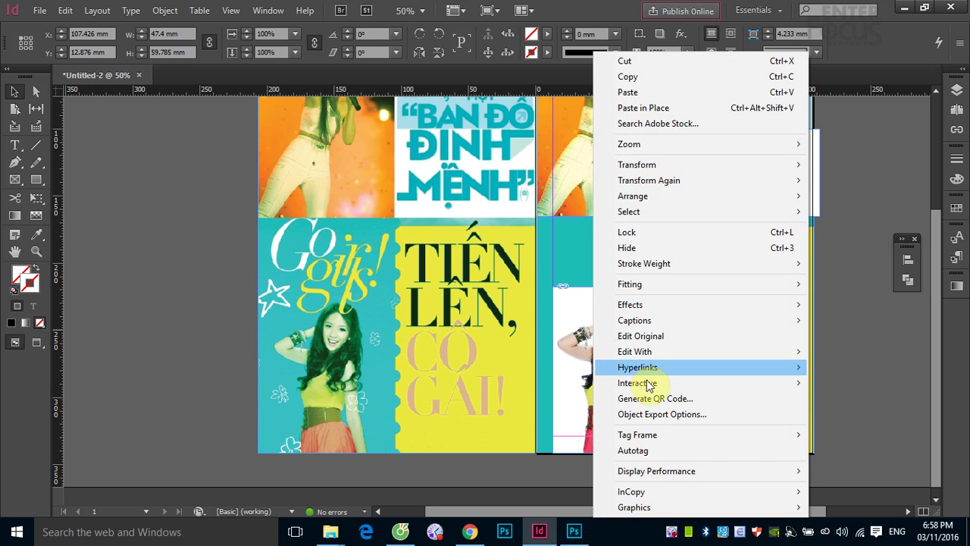
left_click(577, 334)
right_click(578, 334)
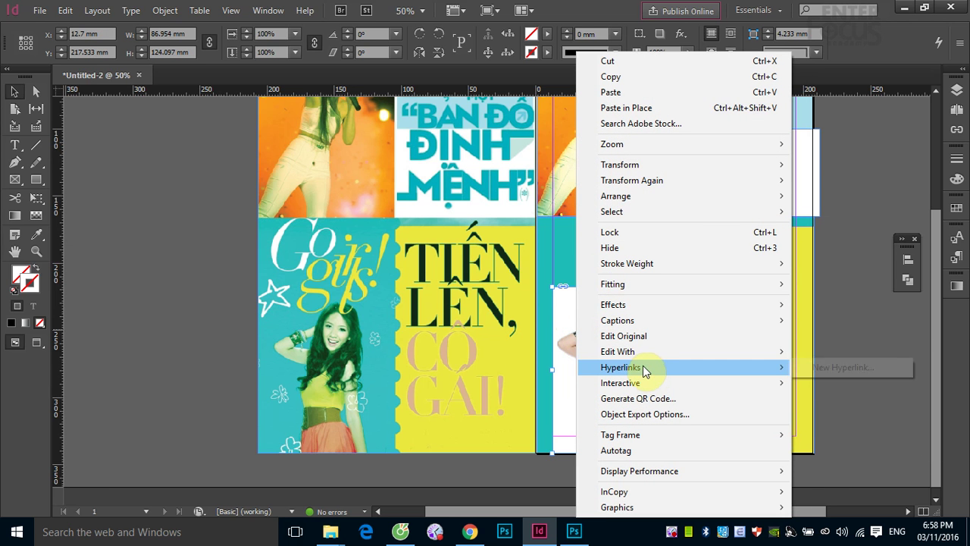
mouse_move(643, 351)
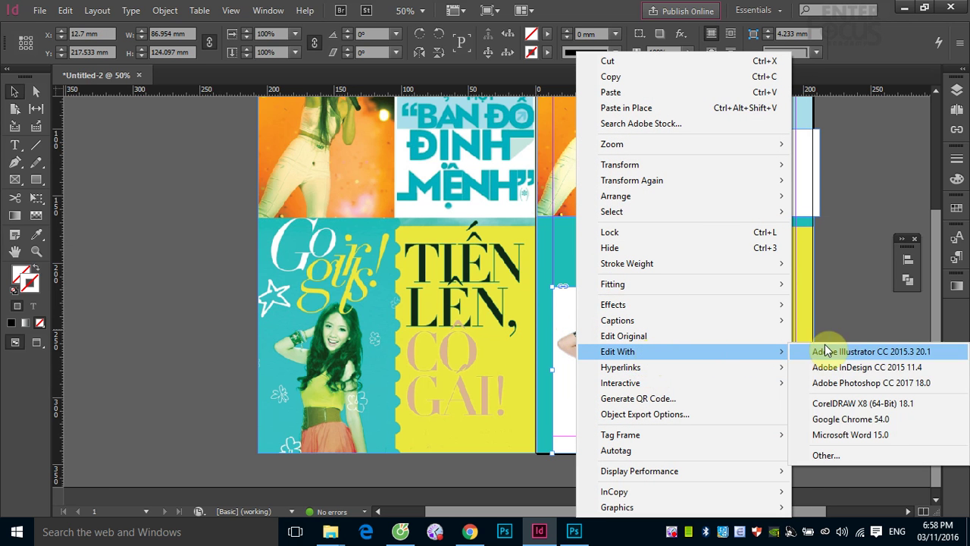
left_click(855, 383)
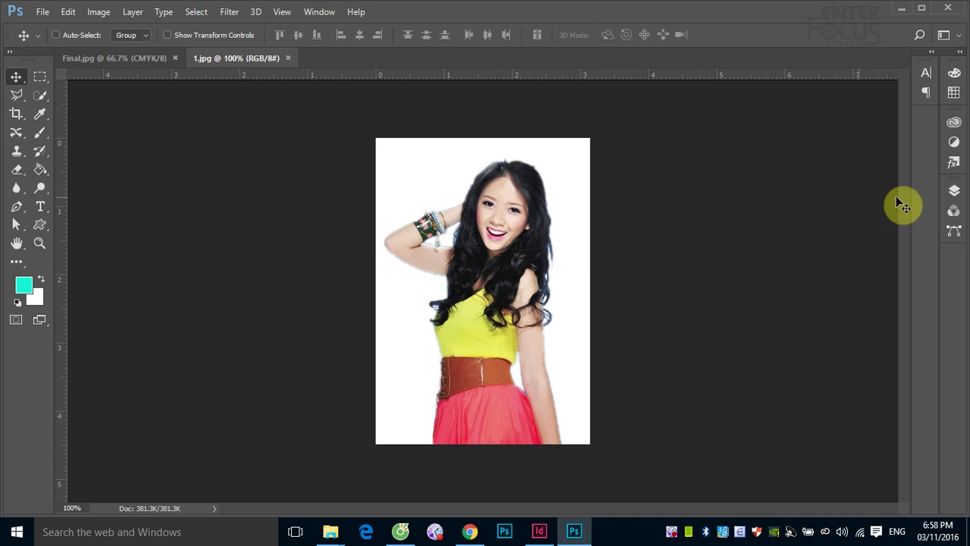
- Convert the locked Background of 1.jpg into a regular layer named Layer 0
left_click(954, 191)
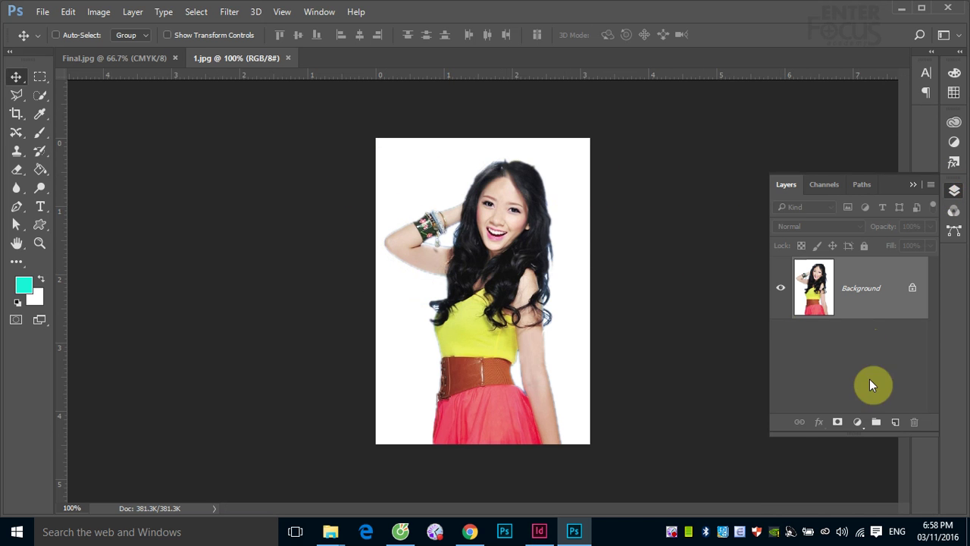
double_click(869, 290)
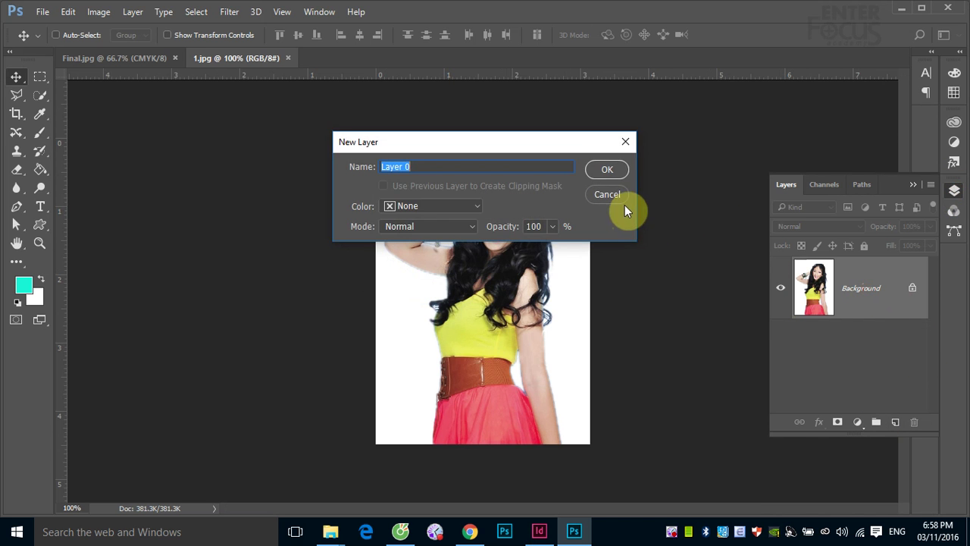
key("Return")
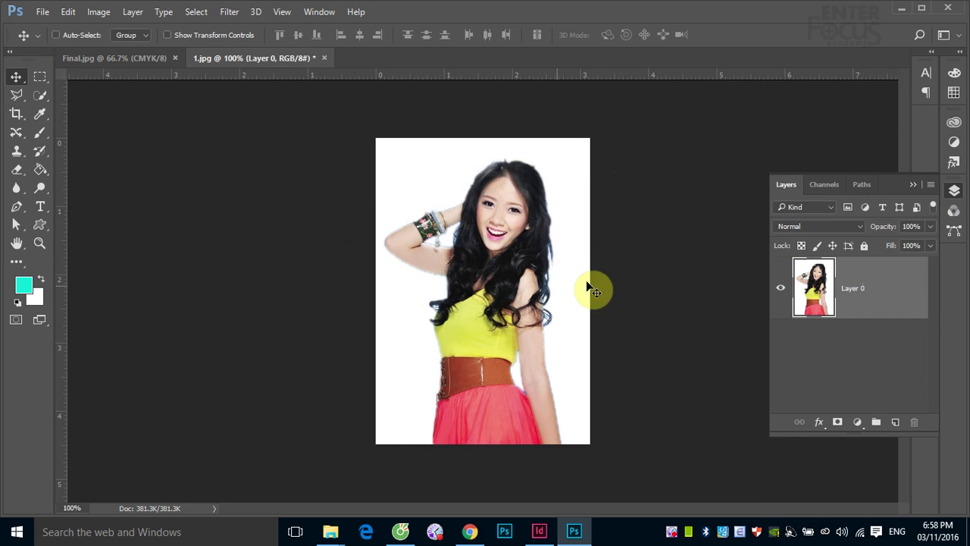
- Erase the white background along the image's right side beside the woman with the Background Eraser at brush size 144 and 50% tolerance
left_click(18, 169)
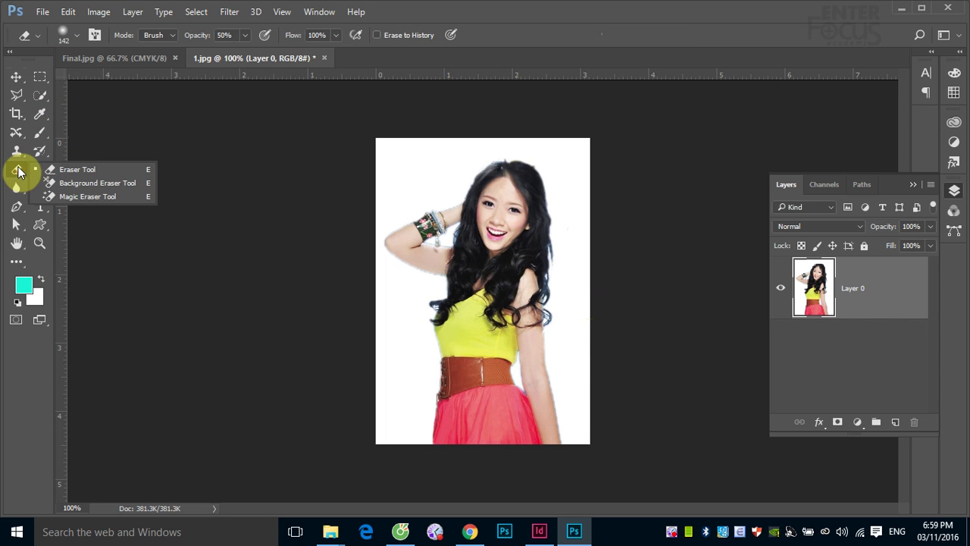
left_click(72, 189)
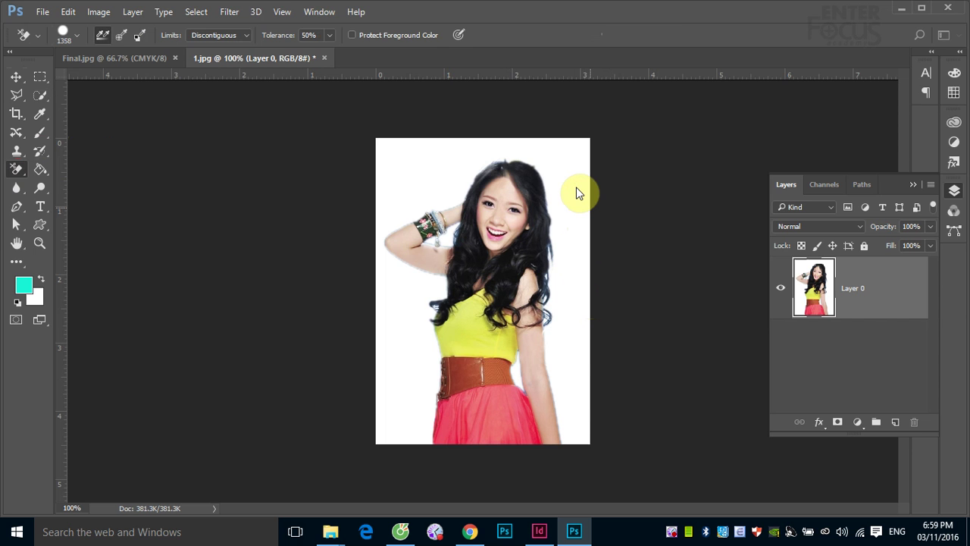
mouse_move(576, 194)
left_mouse_down()
mouse_move(433, 188)
mouse_move(114, 232)
left_mouse_up()
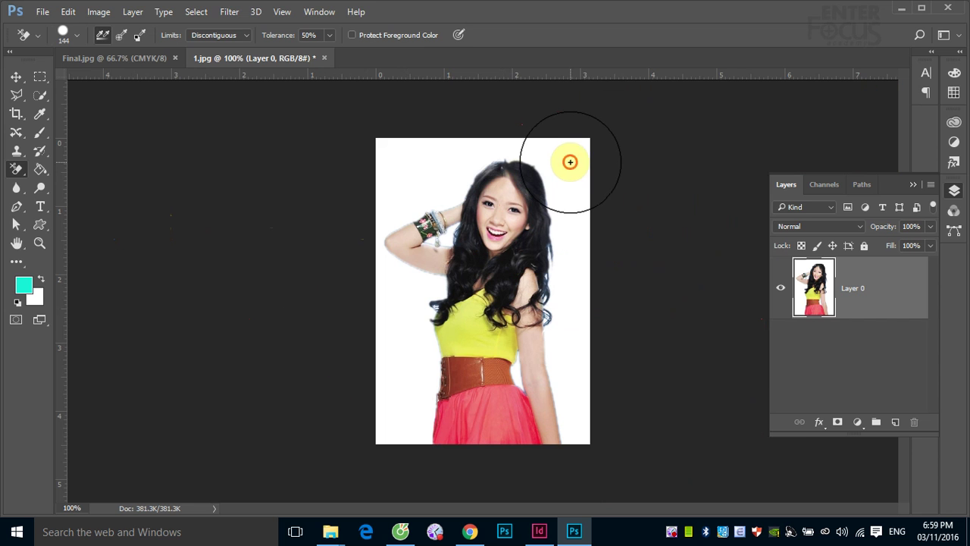
mouse_move(570, 161)
left_mouse_down()
mouse_move(584, 228)
mouse_move(564, 275)
mouse_move(546, 279)
mouse_move(567, 284)
mouse_move(569, 365)
mouse_move(563, 337)
mouse_move(510, 316)
mouse_move(604, 402)
left_mouse_up()
- Lower the Background Eraser tolerance to 13% and erase the white beside the woman's lowered arm and between that arm and her waist
right_click(564, 277)
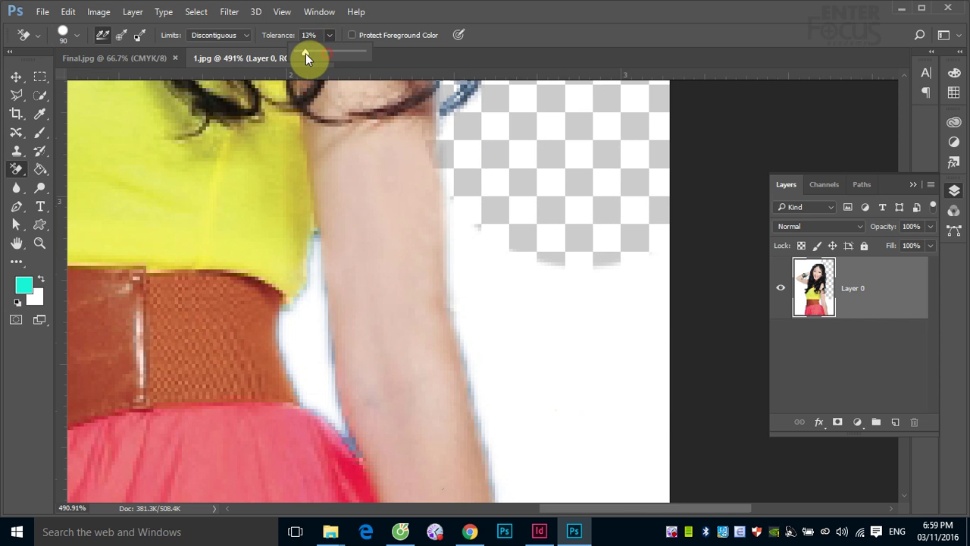
mouse_move(475, 203)
left_mouse_down()
mouse_move(574, 343)
mouse_move(549, 275)
mouse_move(466, 219)
left_mouse_up()
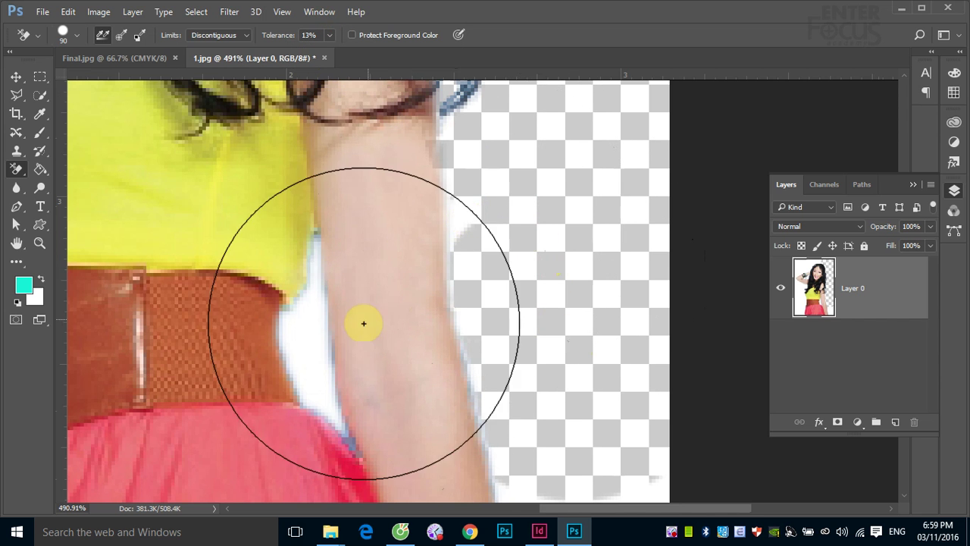
mouse_move(303, 346)
left_mouse_down()
mouse_move(217, 367)
mouse_move(302, 339)
mouse_move(324, 299)
mouse_move(315, 272)
mouse_move(303, 354)
mouse_move(329, 407)
left_mouse_up()
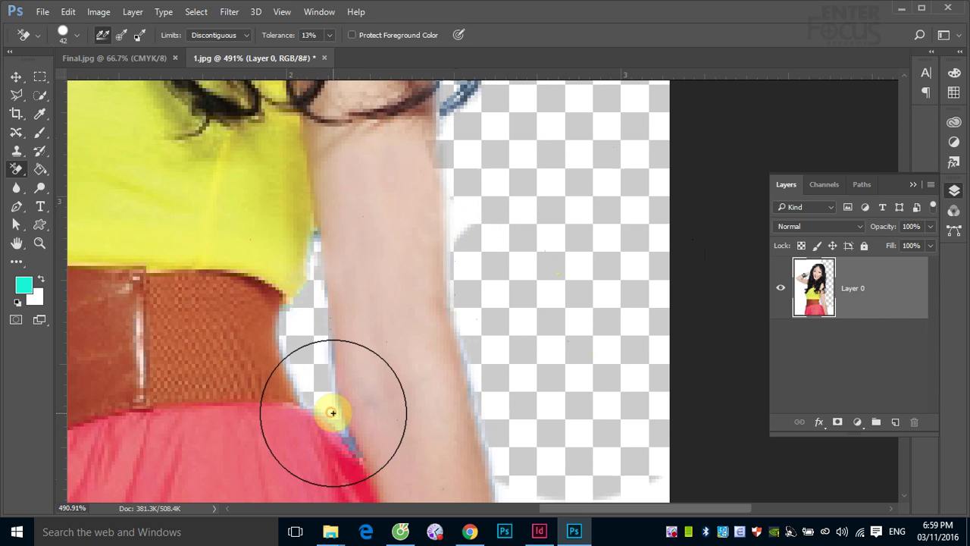
left_click_drag(469, 225, 460, 227)
- Erase the remaining white background in the image's lower-right corner beside the woman's forearm, using brush size 42
scroll(589, 195, "down", 5)
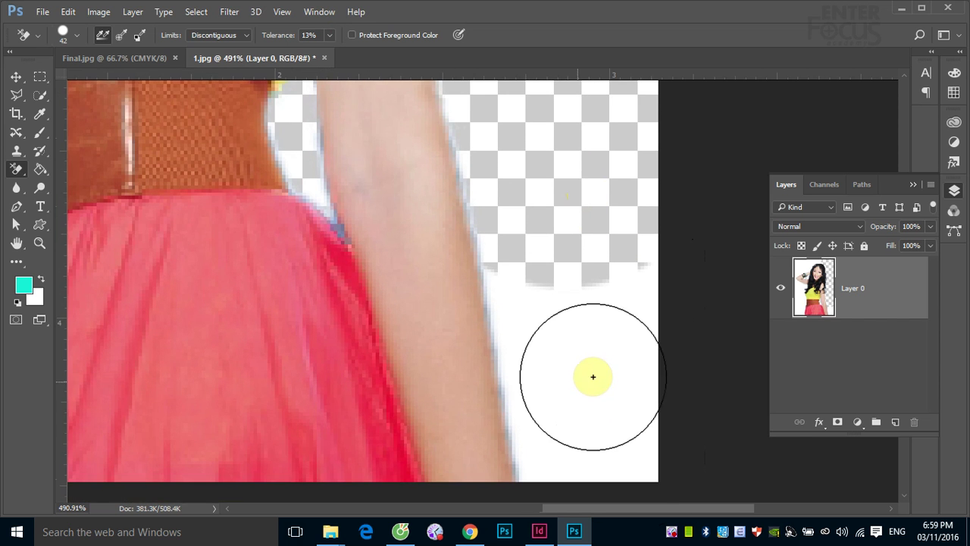
mouse_move(591, 374)
left_mouse_down()
mouse_move(589, 340)
mouse_move(517, 314)
left_mouse_up()
mouse_move(520, 306)
left_mouse_down()
mouse_move(641, 276)
mouse_move(608, 442)
mouse_move(527, 416)
mouse_move(531, 463)
mouse_move(621, 463)
mouse_move(599, 344)
left_mouse_up()
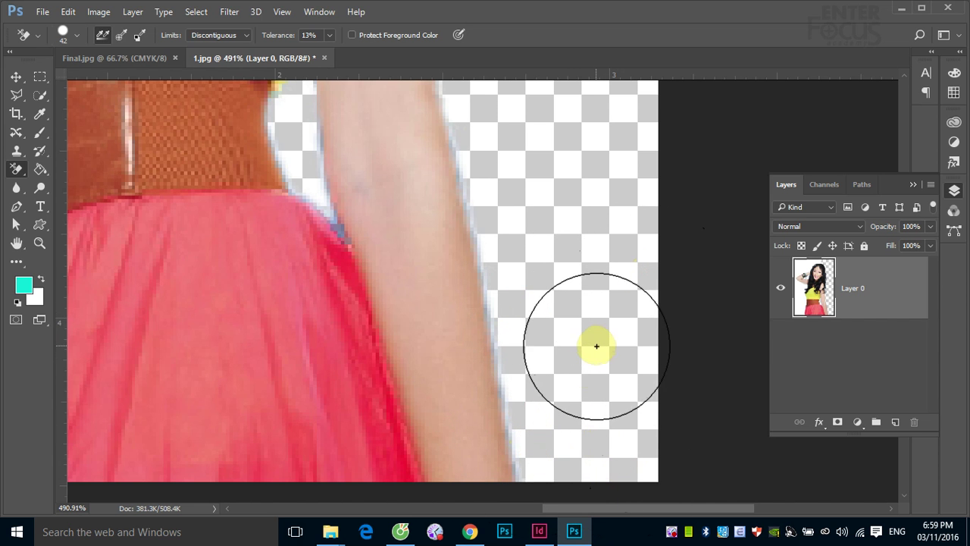
key("ctrl+minus")
key("ctrl+minus")
key("ctrl+minus")
key("ctrl+minus")
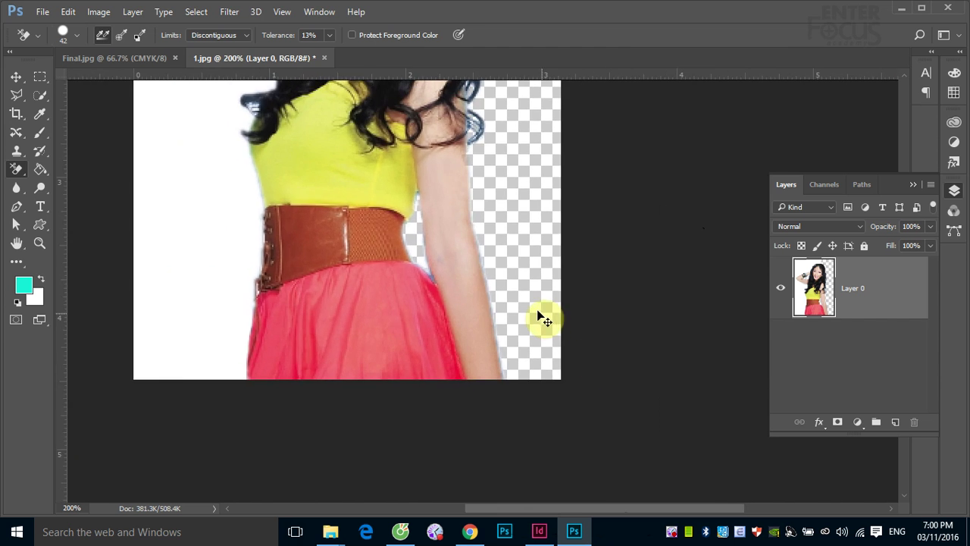
- Erase the white background on the raised-arm side of the woman, from her skirt up to her hair, using brush size 102
left_click(397, 308)
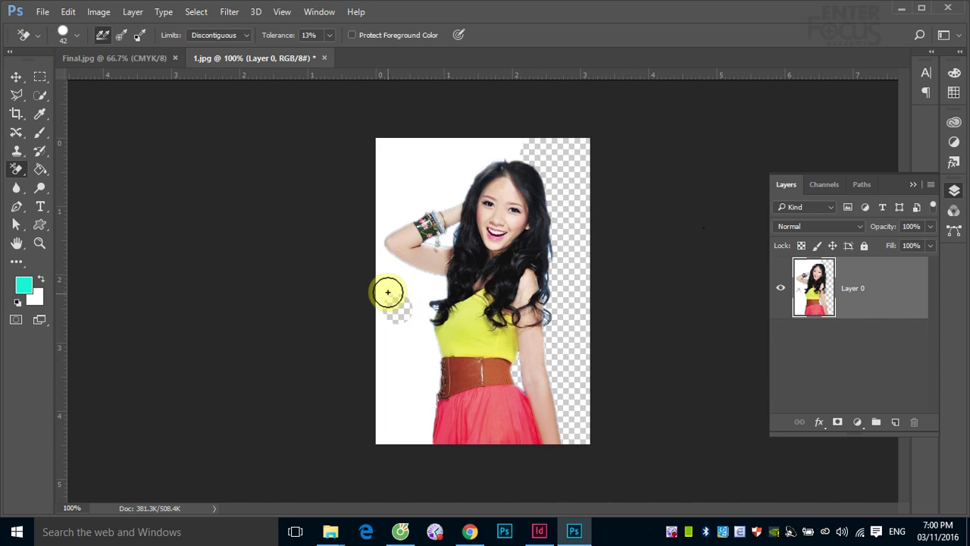
mouse_move(417, 342)
left_mouse_down()
mouse_move(465, 346)
mouse_move(400, 353)
mouse_move(383, 277)
mouse_move(441, 286)
mouse_move(429, 285)
mouse_move(412, 184)
mouse_move(460, 169)
mouse_move(494, 134)
mouse_move(478, 149)
mouse_move(513, 152)
mouse_move(520, 141)
left_mouse_up()
mouse_move(381, 394)
left_mouse_down()
mouse_move(397, 411)
mouse_move(385, 407)
mouse_move(379, 422)
mouse_move(425, 436)
left_mouse_up()
left_click(493, 331)
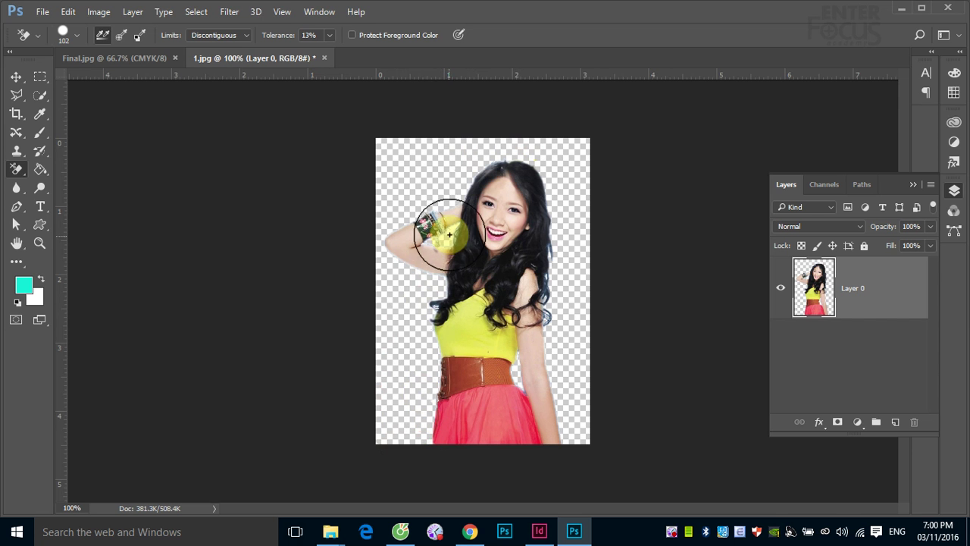
- Erase the leftover white between the woman's raised arm, bracelets and hair, and along the arm's upper edge
left_click(409, 188, "ctrl")
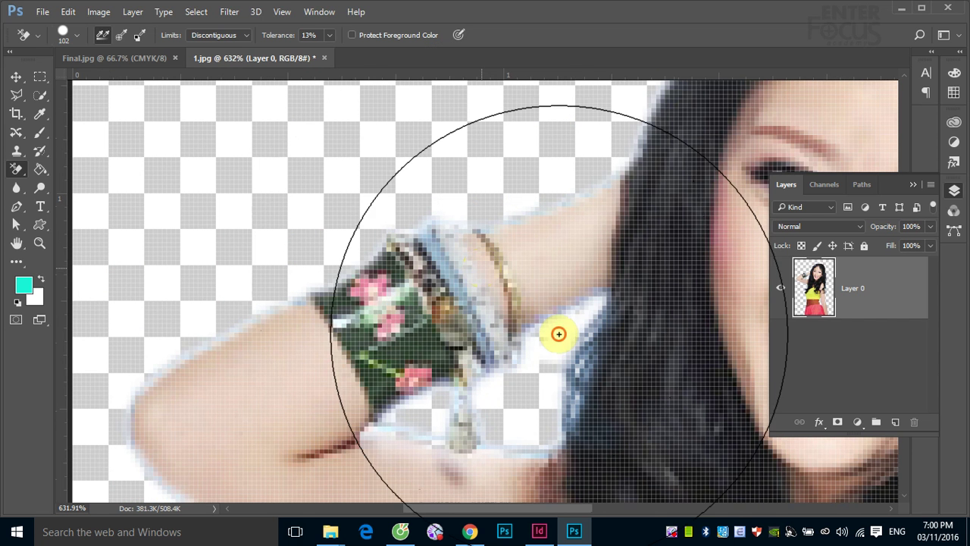
mouse_move(575, 323)
left_mouse_down()
mouse_move(503, 402)
mouse_move(501, 444)
mouse_move(525, 451)
mouse_move(430, 448)
mouse_move(399, 429)
mouse_move(550, 381)
mouse_move(576, 321)
left_mouse_up()
left_click(526, 205)
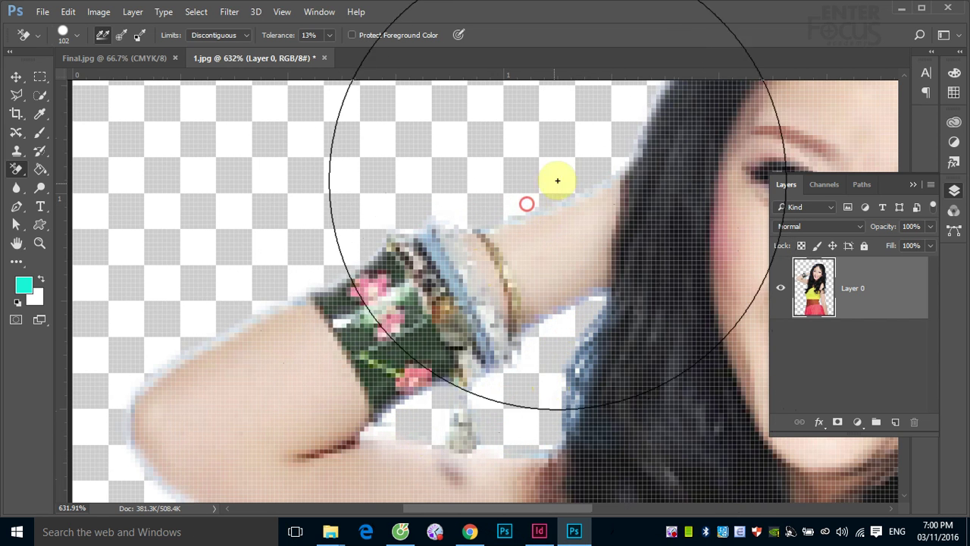
left_click(573, 163)
- Load Layer 0's outline as a selection, invert it and feather it by 1 pixel, ending with nothing selected
scroll(557, 210, "down", 5)
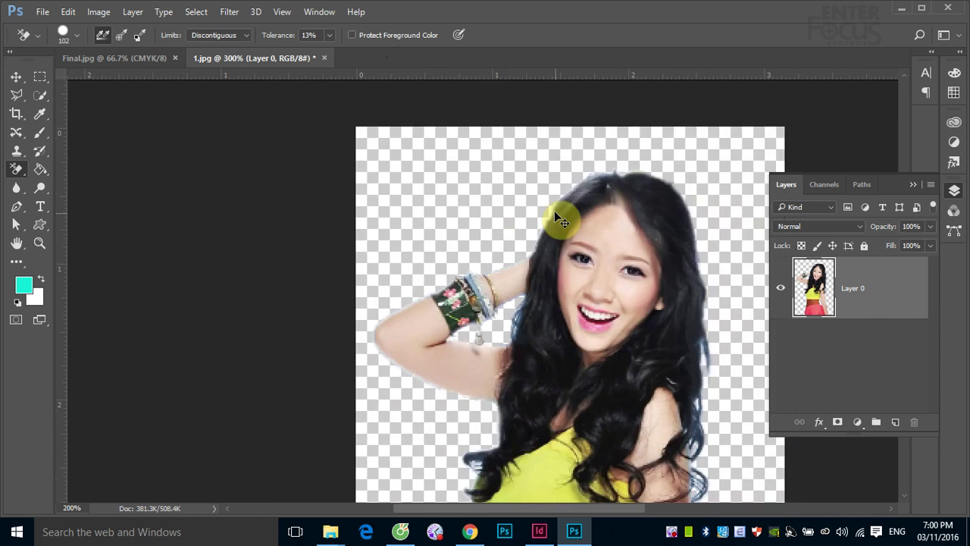
scroll(556, 215, "down", 3)
left_click(819, 295, "ctrl")
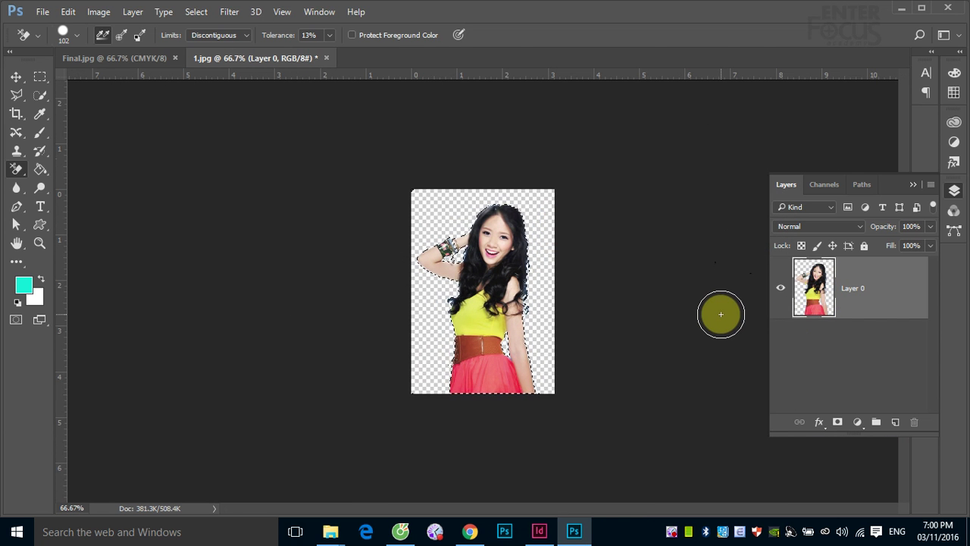
left_click(196, 12)
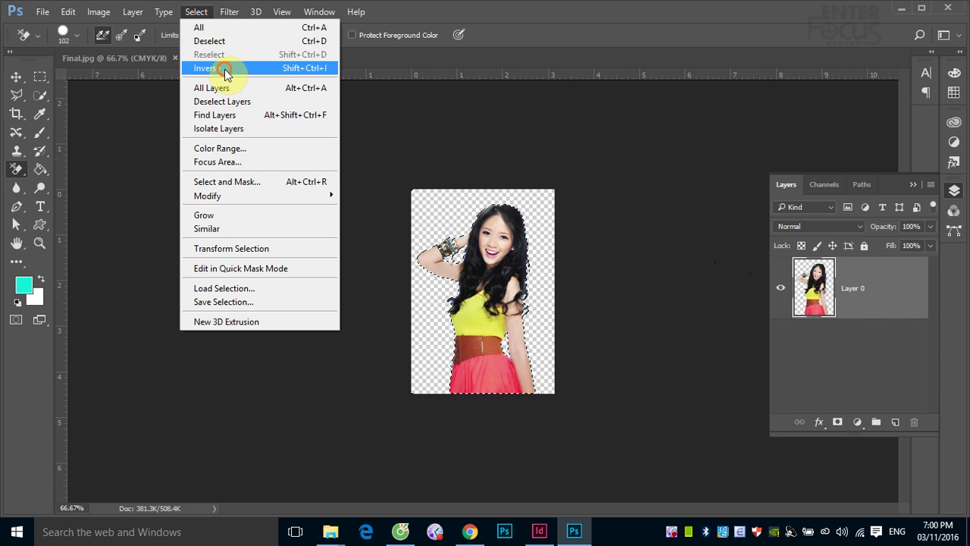
left_click(227, 67)
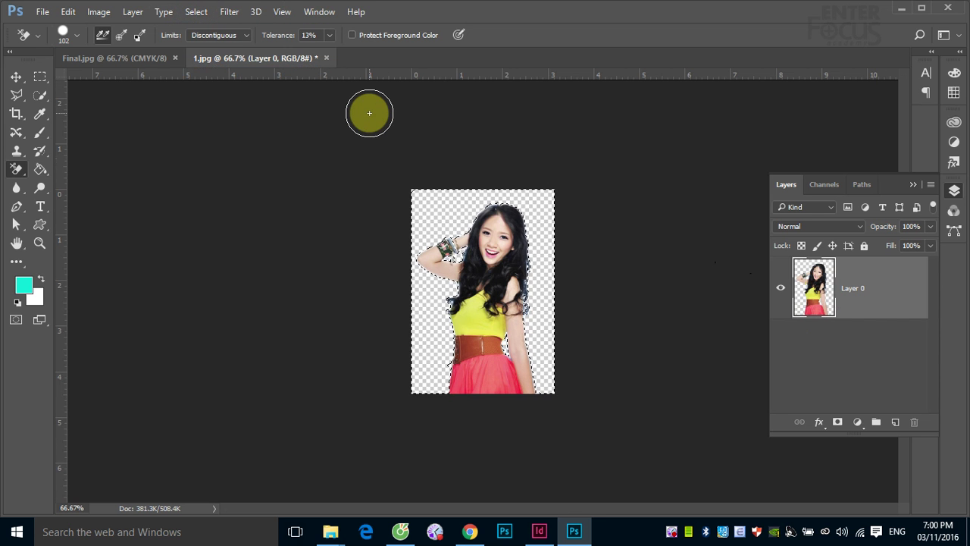
key("shift+F6")
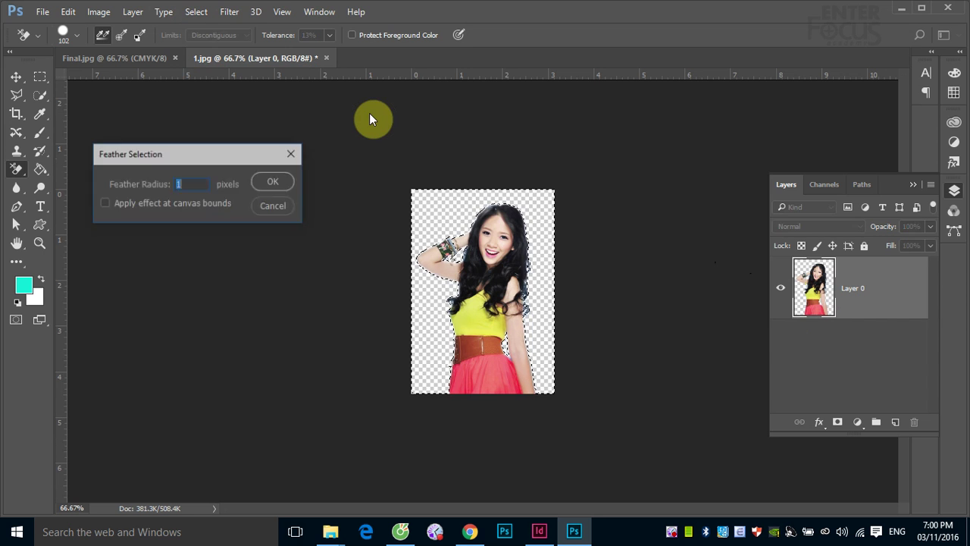
key("Return")
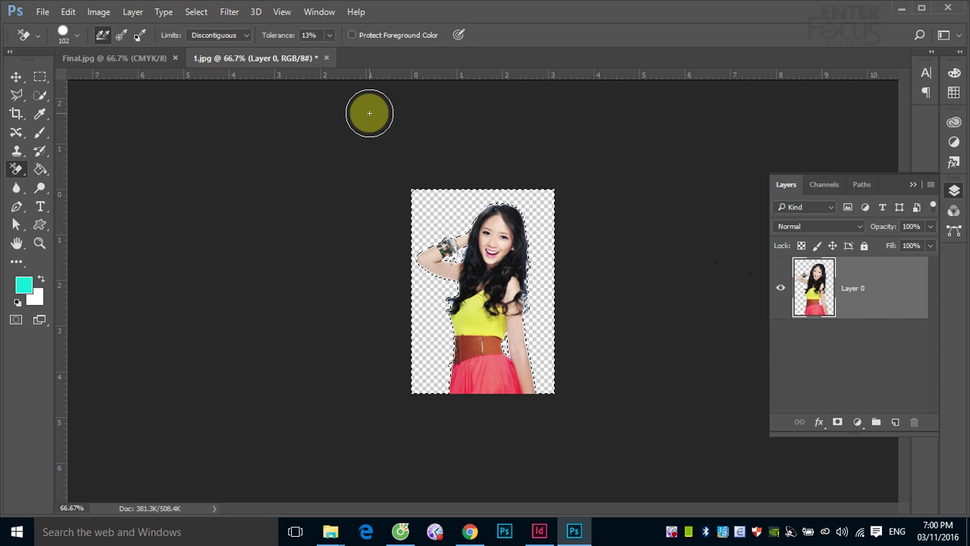
key("ctrl+d")
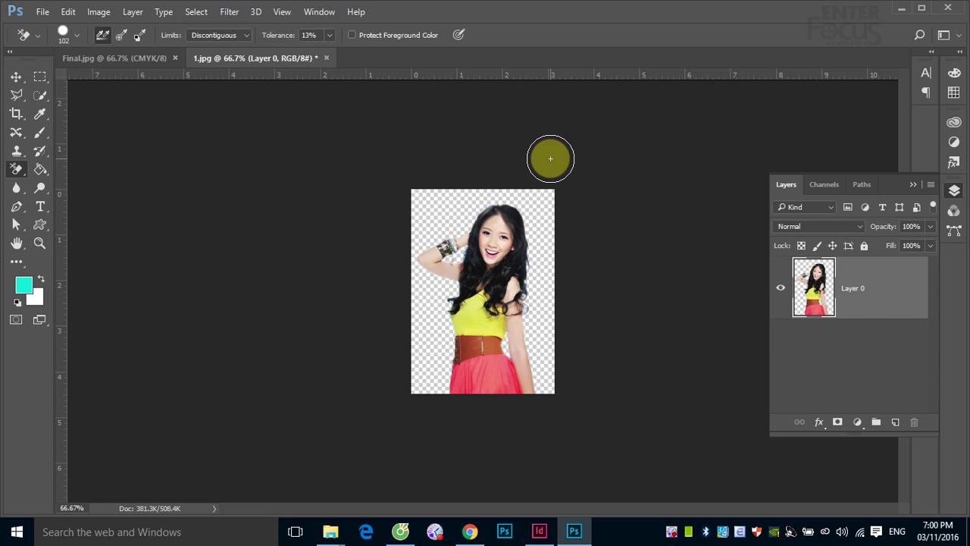
- Convert the woman's cutout image from RGB to CMYK Color mode
left_click(105, 12)
mouse_move(123, 31)
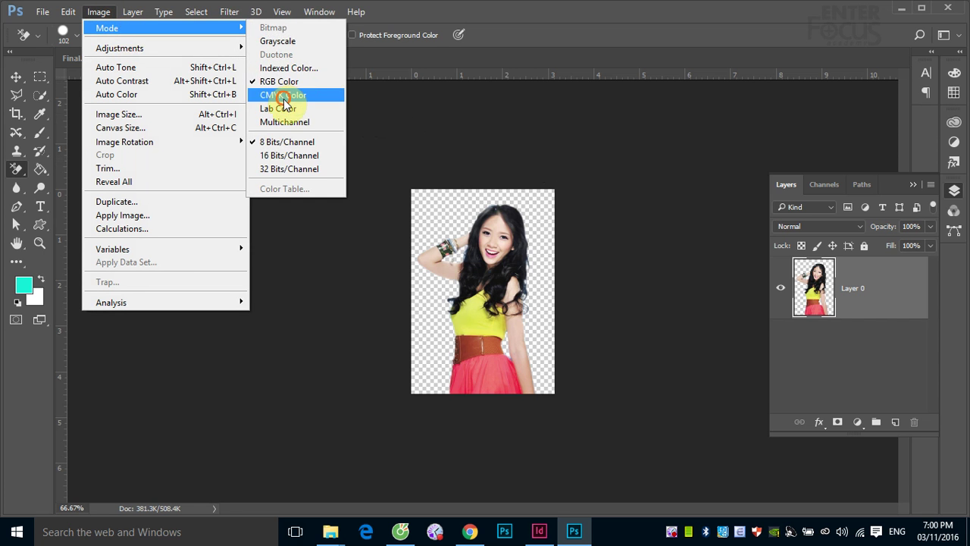
left_click(284, 97)
left_click(464, 221)
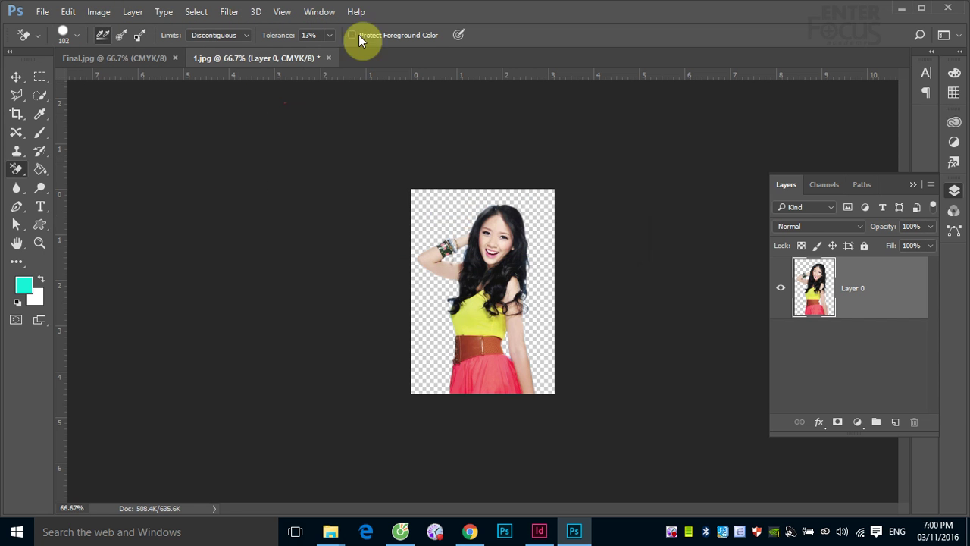
- Close the cutout image, saving it as the Photoshop file 1.psd in the BT_2 image folder
left_click(329, 59)
left_click(388, 199)
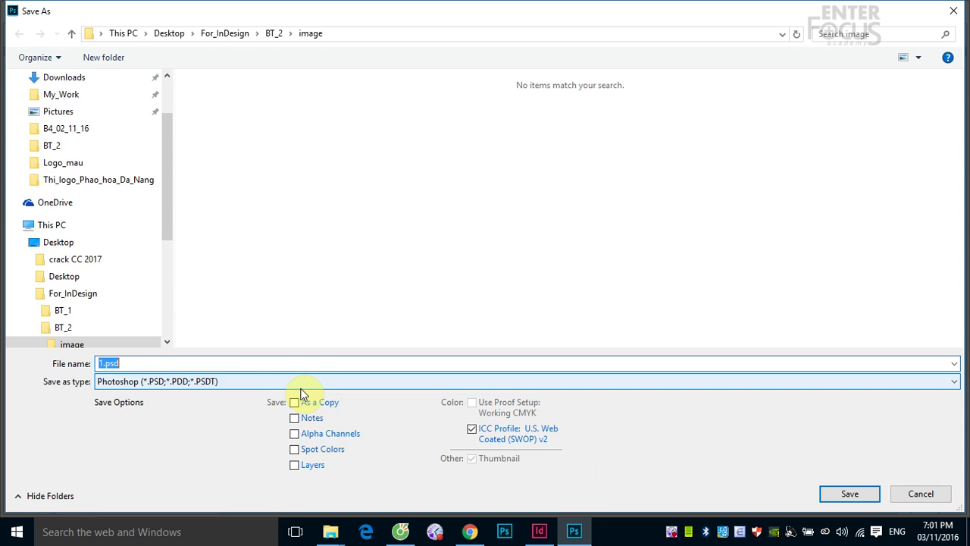
left_click(850, 497)
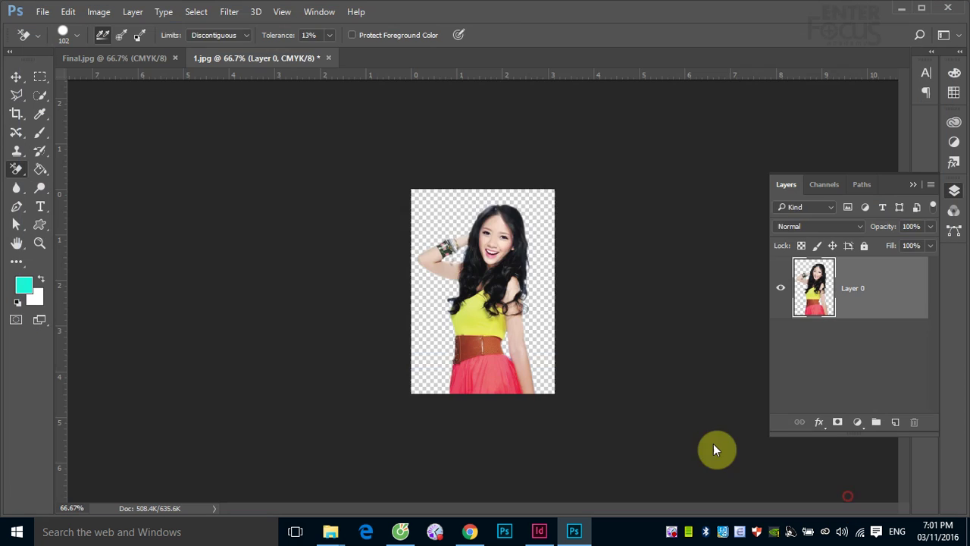
left_click(644, 157)
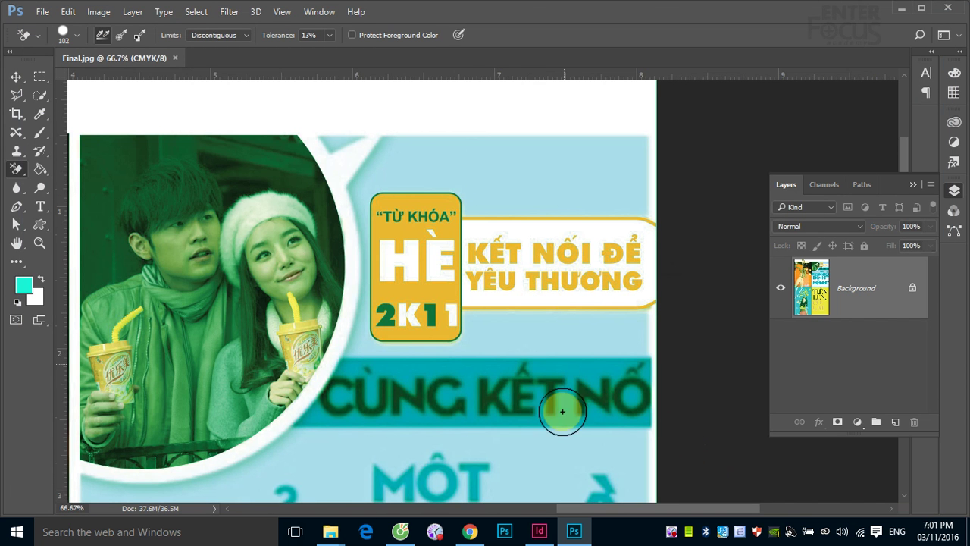
- Switch to InDesign and replace the selected white-background photo of the woman with 1.psd
left_click(539, 530)
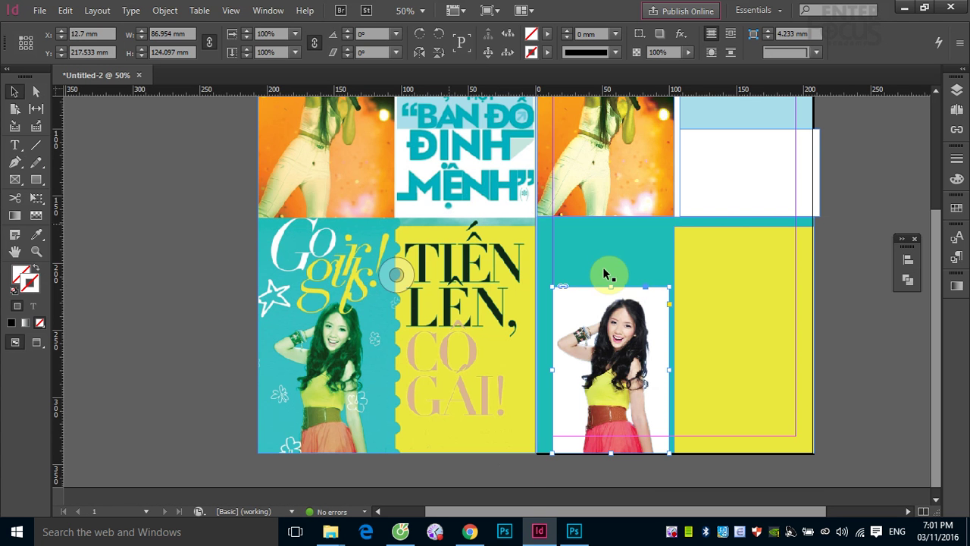
left_click(39, 10)
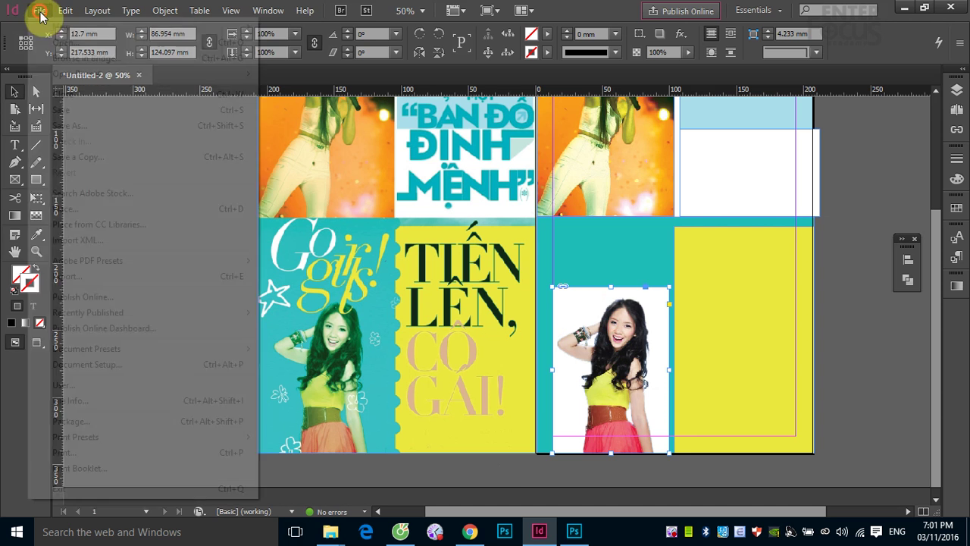
left_click(68, 209)
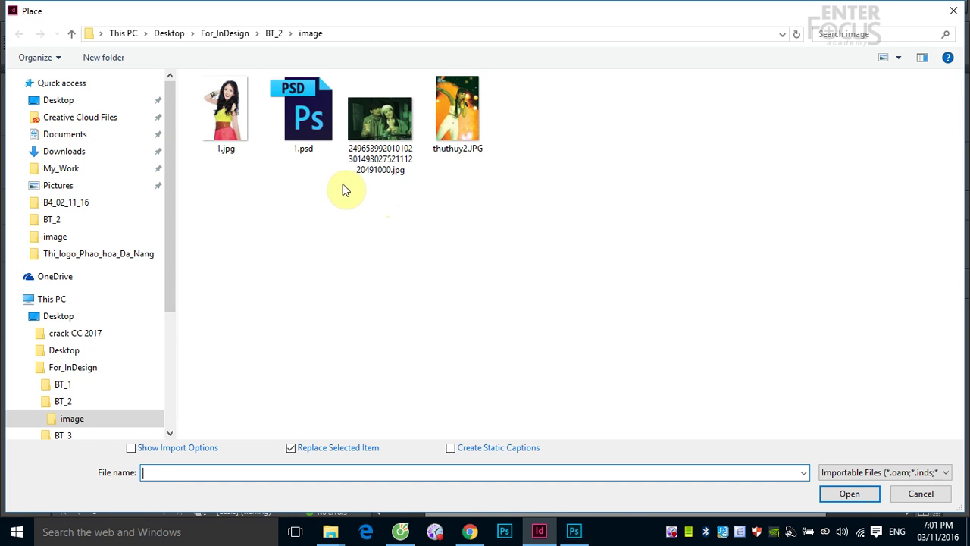
left_click(315, 140)
left_click(849, 494)
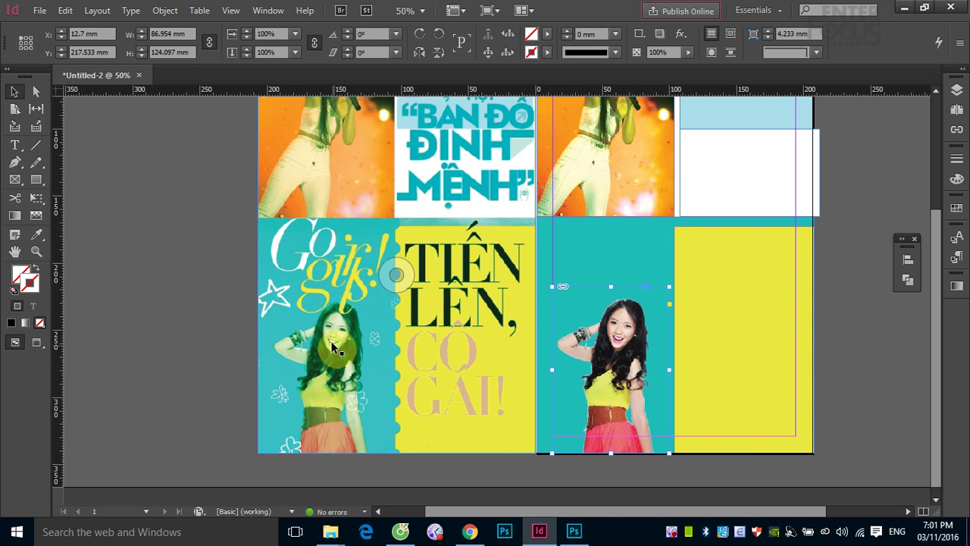
- Open the placed 1.psd for editing with Adobe Photoshop CC 2017
right_click(633, 351)
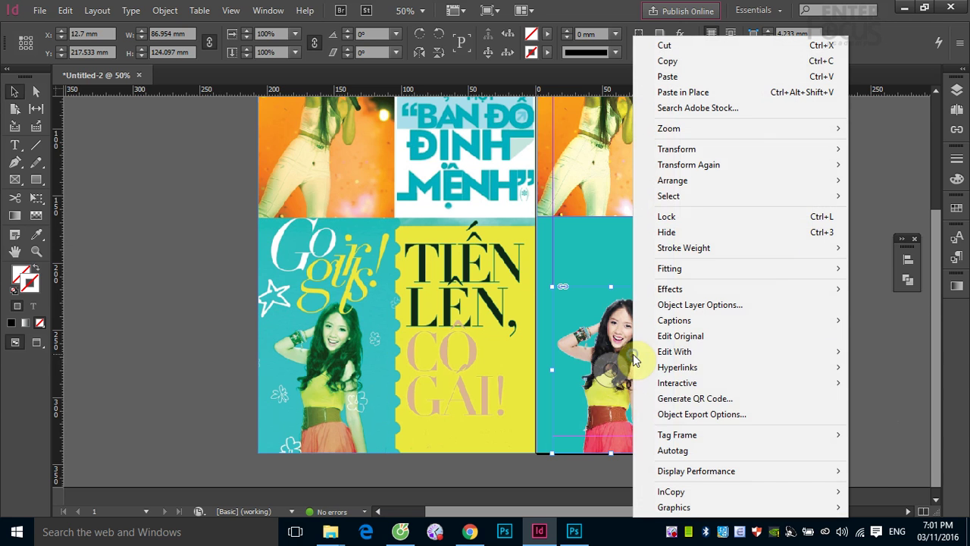
left_click(705, 351)
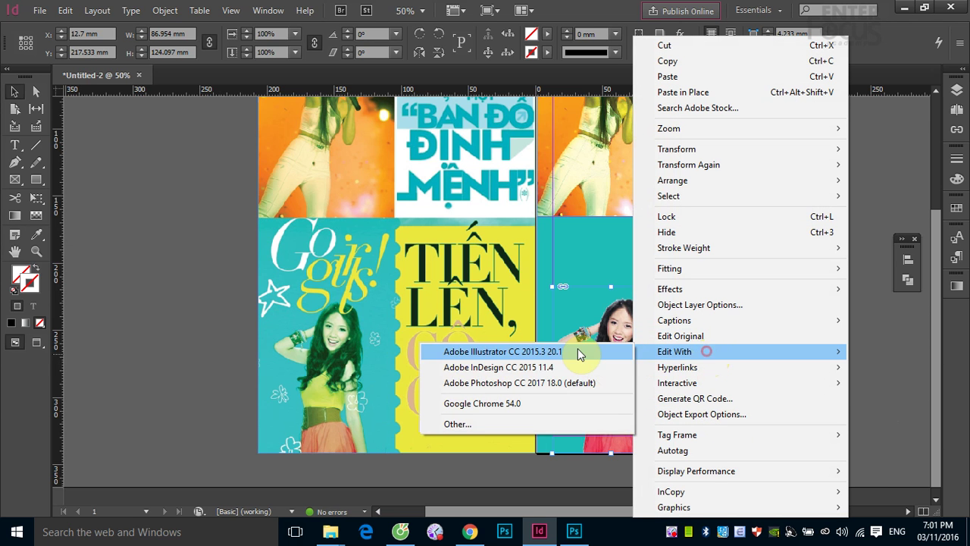
left_click(520, 382)
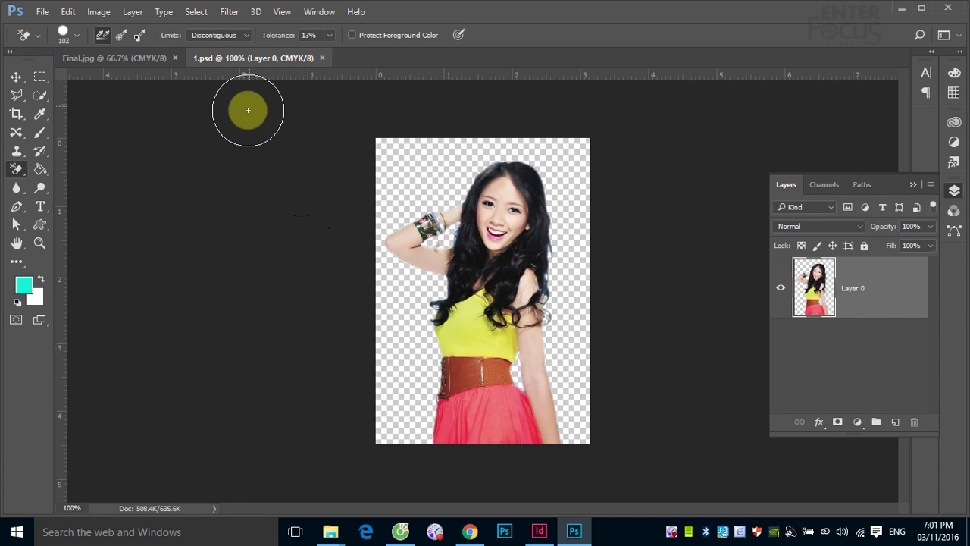
left_click(18, 79)
left_click(100, 12)
mouse_move(125, 47)
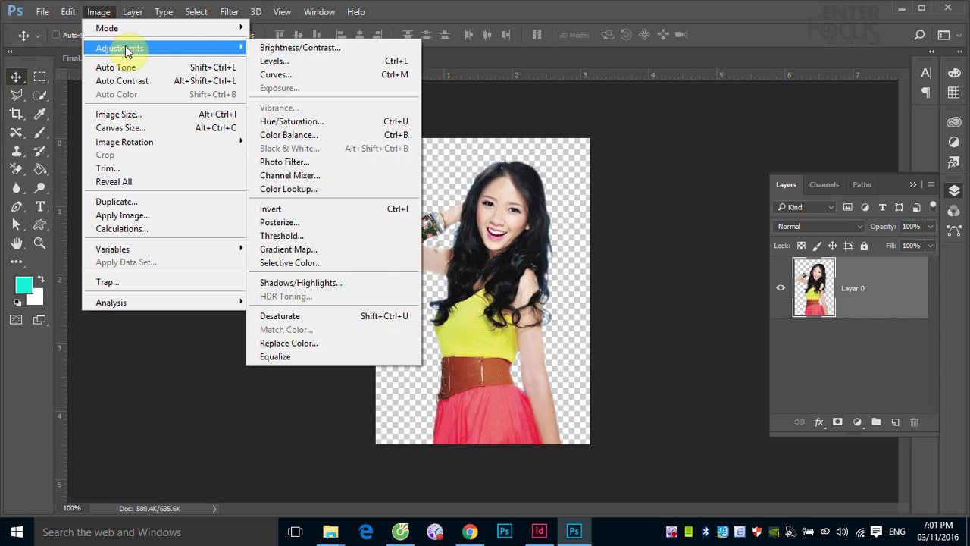
left_click(343, 167)
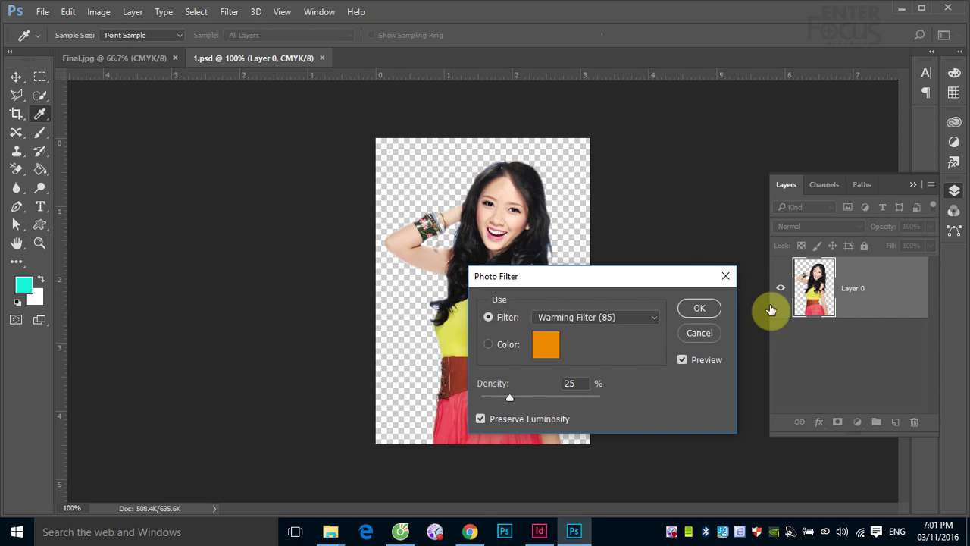
left_click(701, 333)
- Arrange 1.psd and Final.jpg in a 2-up vertical layout, with Final.jpg showing the green-tinted woman for comparison
left_click(325, 15)
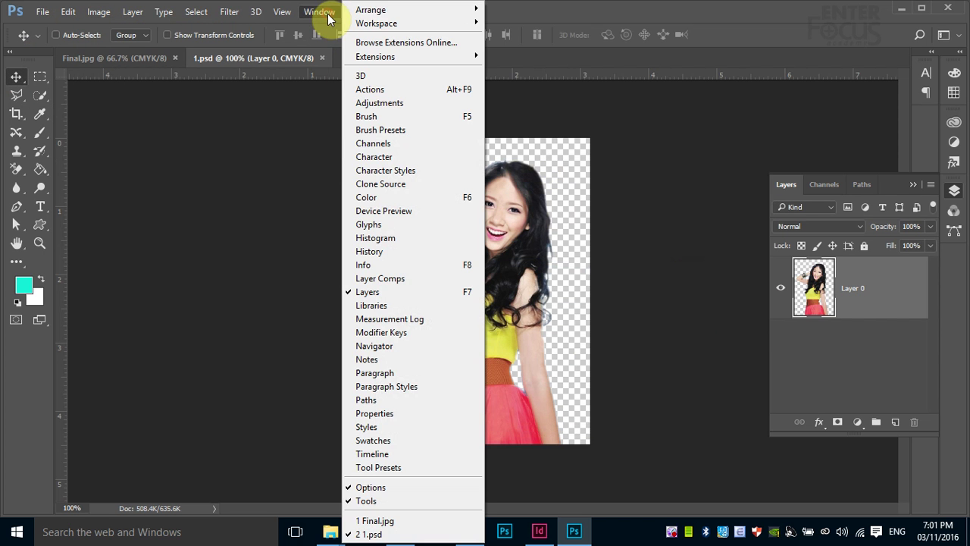
mouse_move(394, 10)
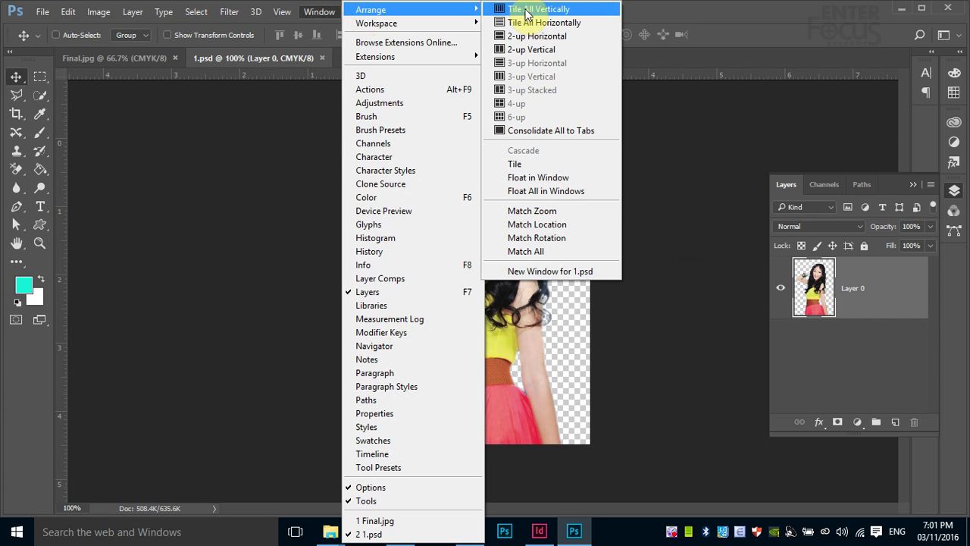
left_click(520, 50)
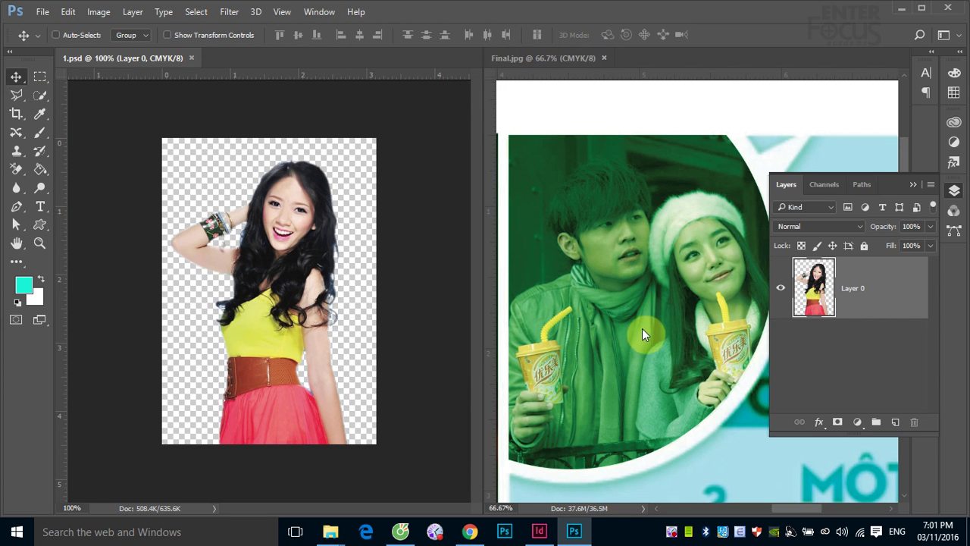
left_click(642, 328)
scroll(622, 334, "down", 10)
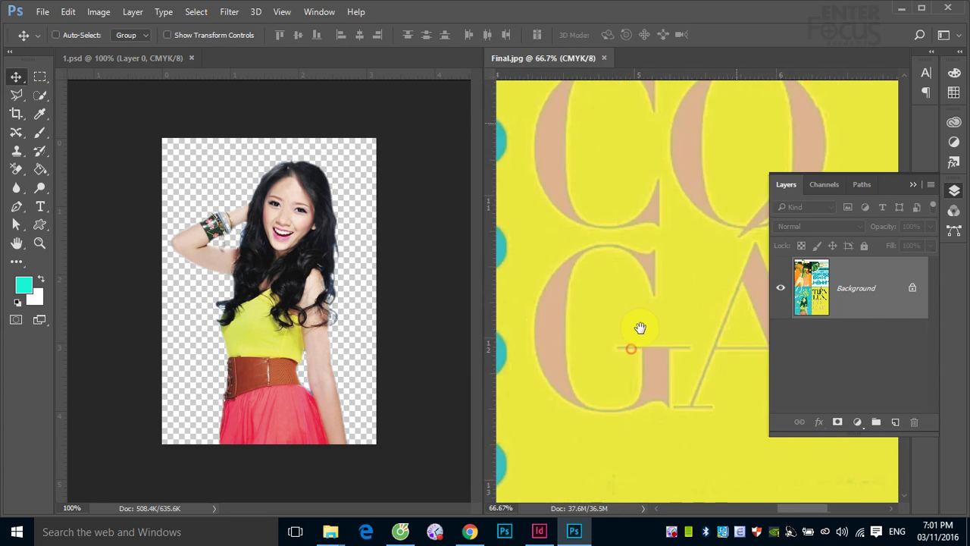
scroll(633, 318, "down", 5)
scroll(576, 326, "up", 10)
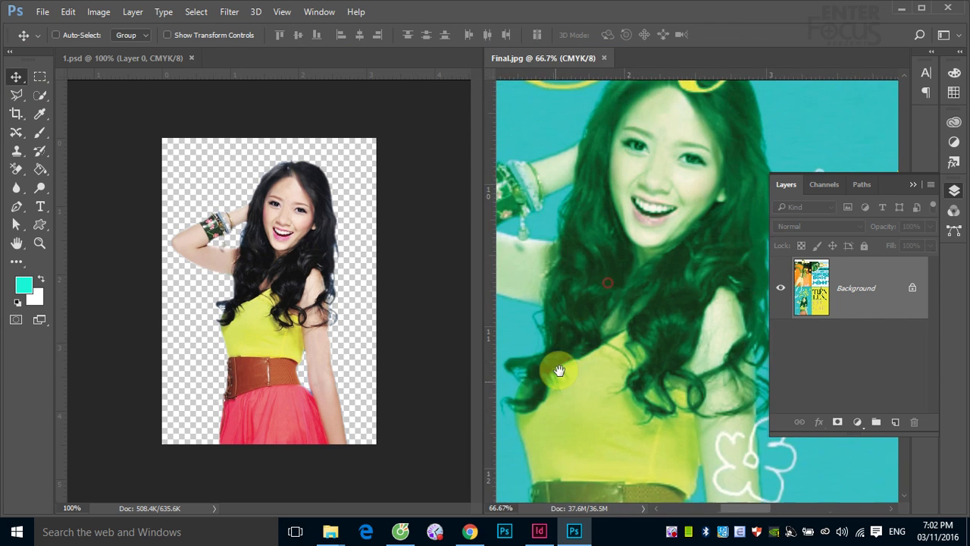
scroll(568, 357, "up", 3)
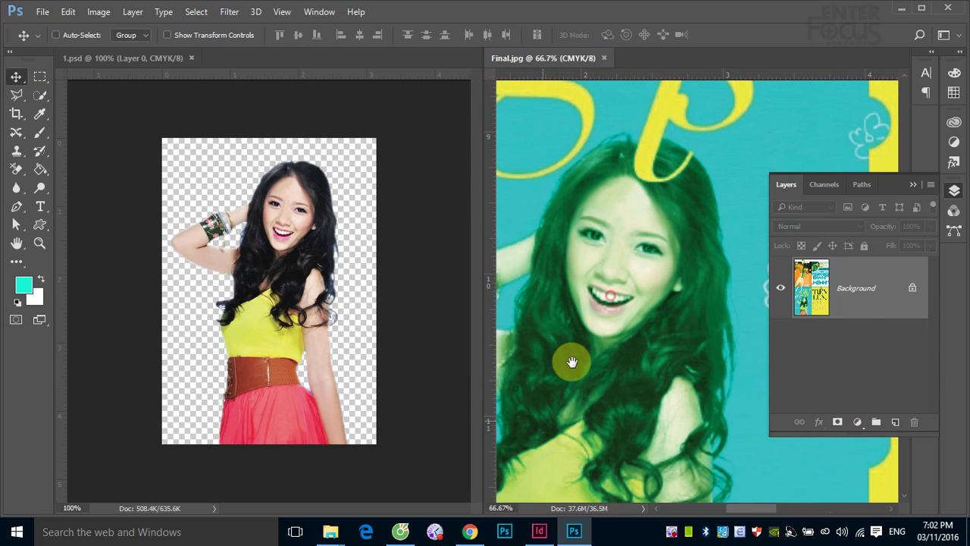
left_click(105, 14)
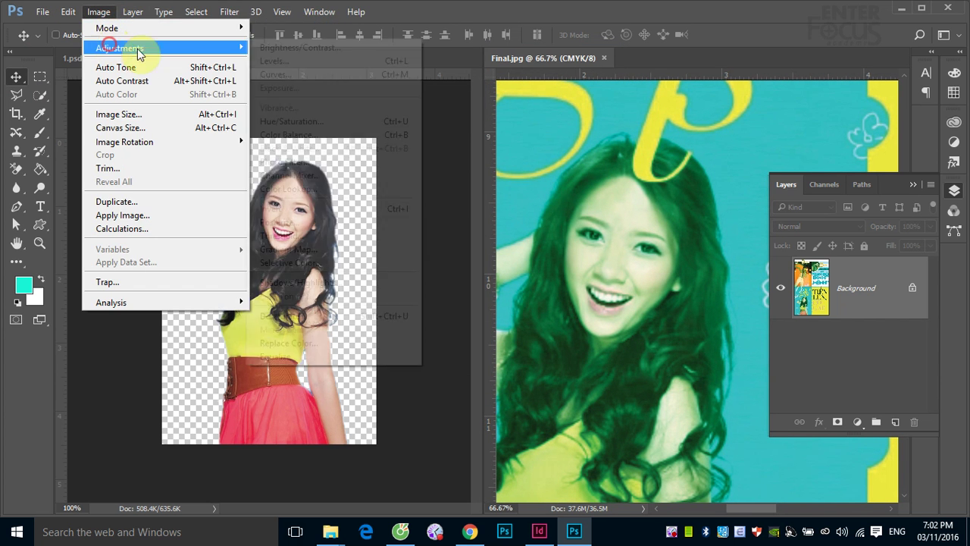
mouse_move(125, 48)
left_click(291, 166)
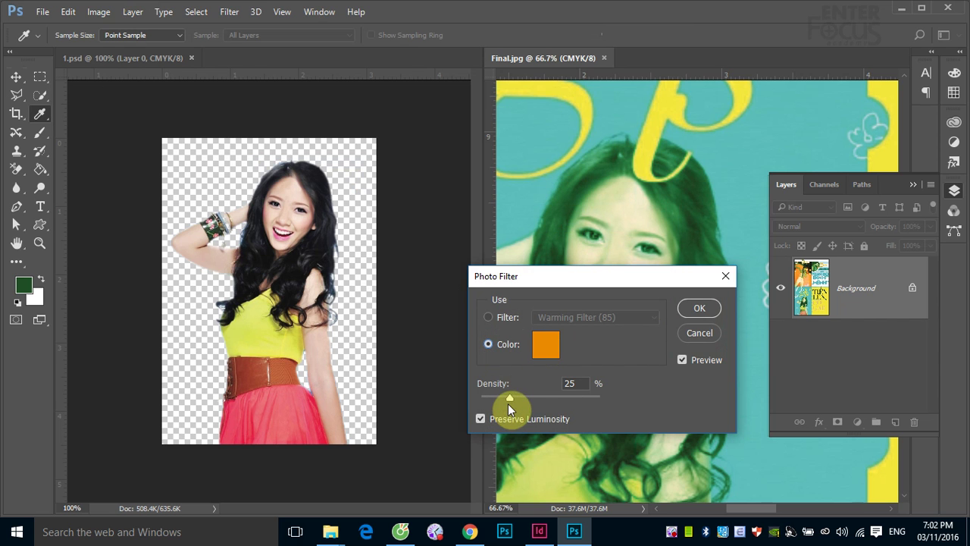
left_click_drag(509, 401, 544, 396)
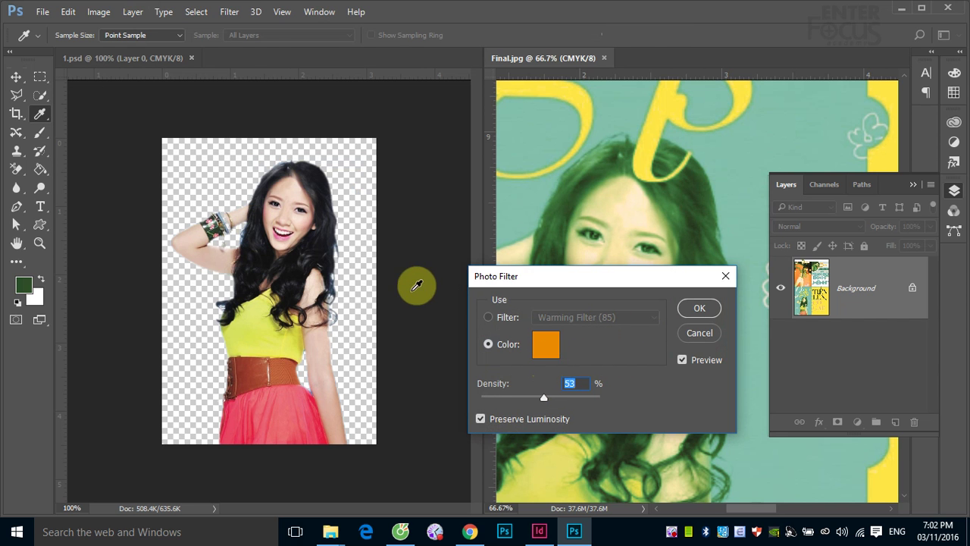
left_click(702, 335)
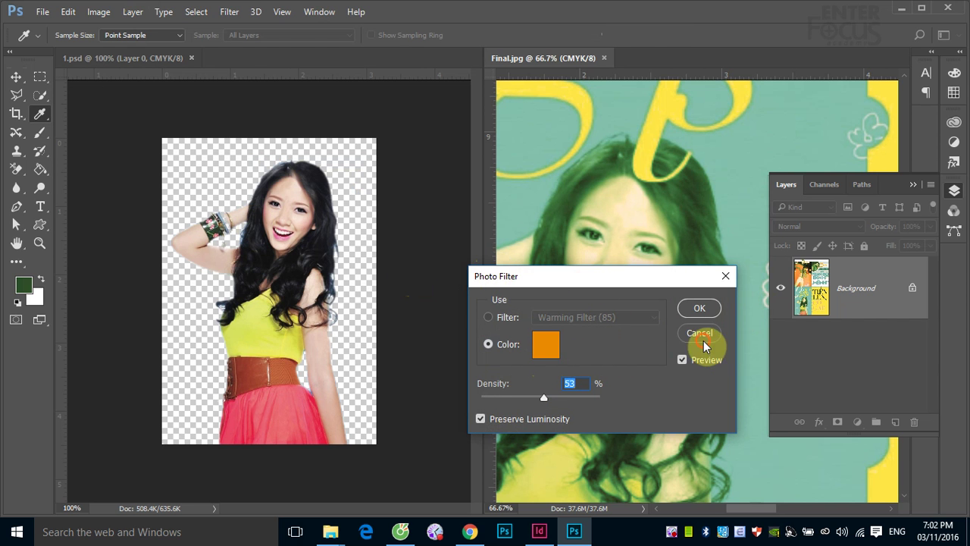
- Start a Photo Filter adjustment on 1.psd using the Color option, 44% density and Preserve Luminosity turned off
left_click(140, 67)
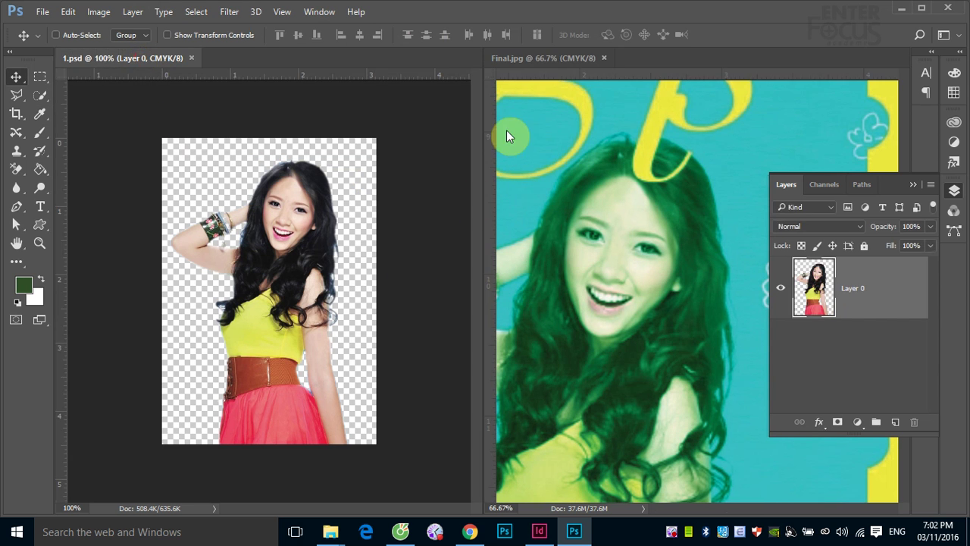
left_click(99, 12)
mouse_move(114, 47)
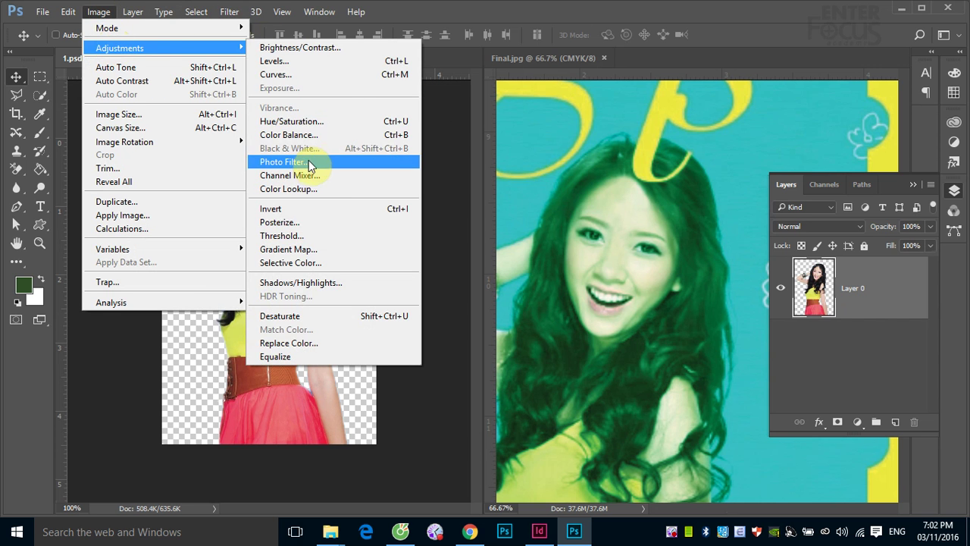
left_click(314, 165)
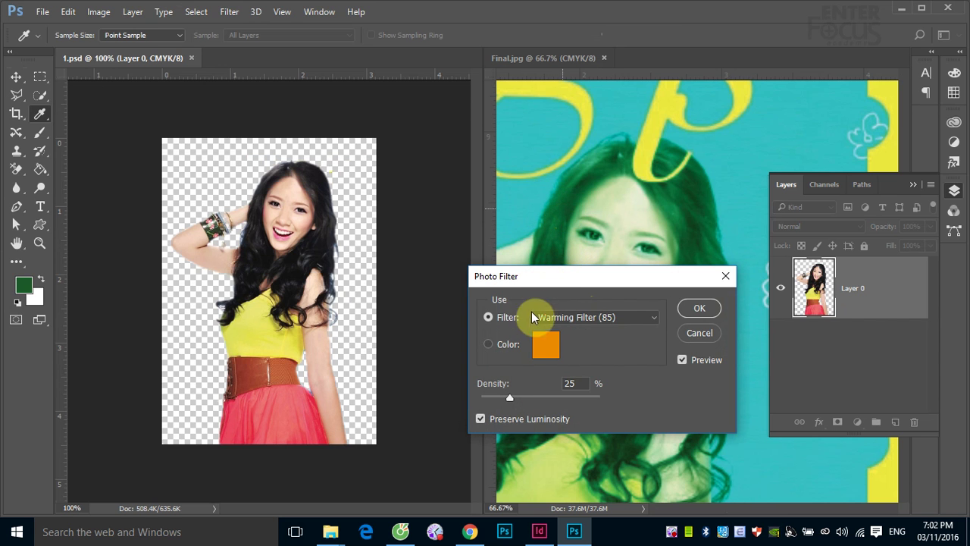
left_click(489, 344)
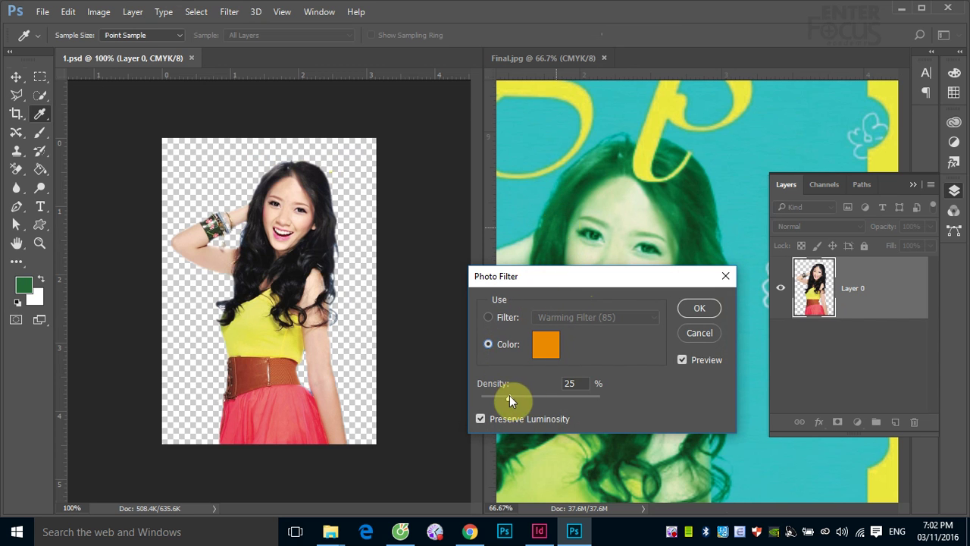
left_click_drag(509, 397, 542, 397)
left_click_drag(542, 395, 532, 399)
left_click(480, 419)
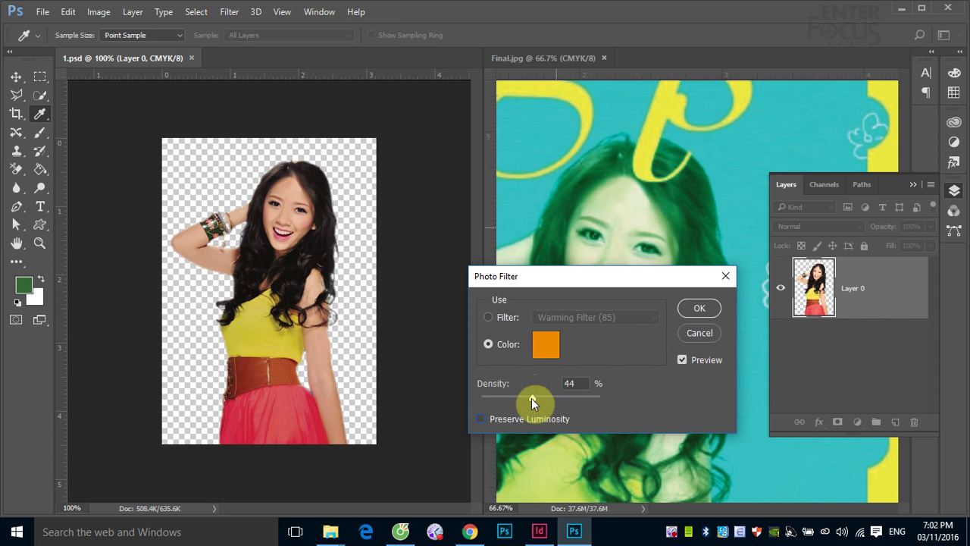
- Set the filter colour to the dark green 0f6d38, sampled from the woman's hair in Final.jpg
left_click(545, 350)
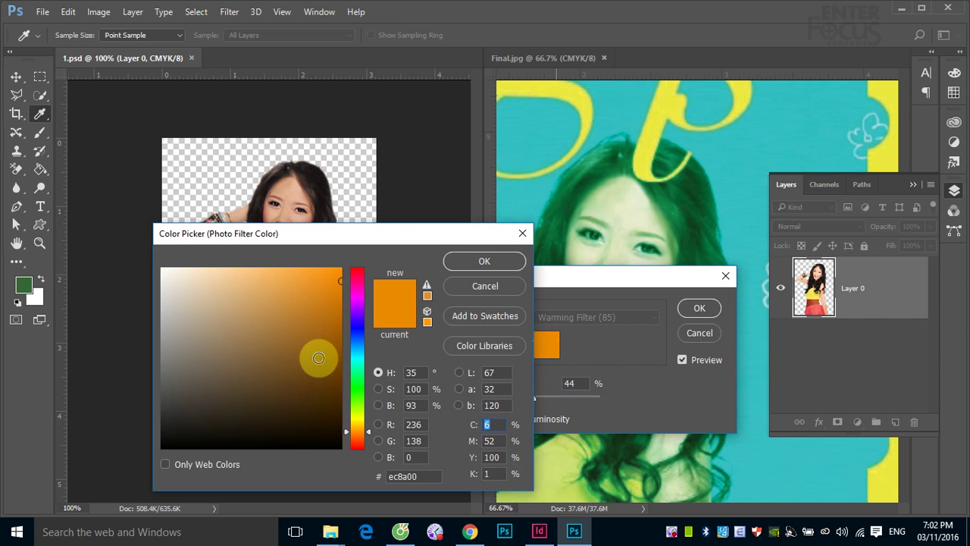
left_click(563, 226)
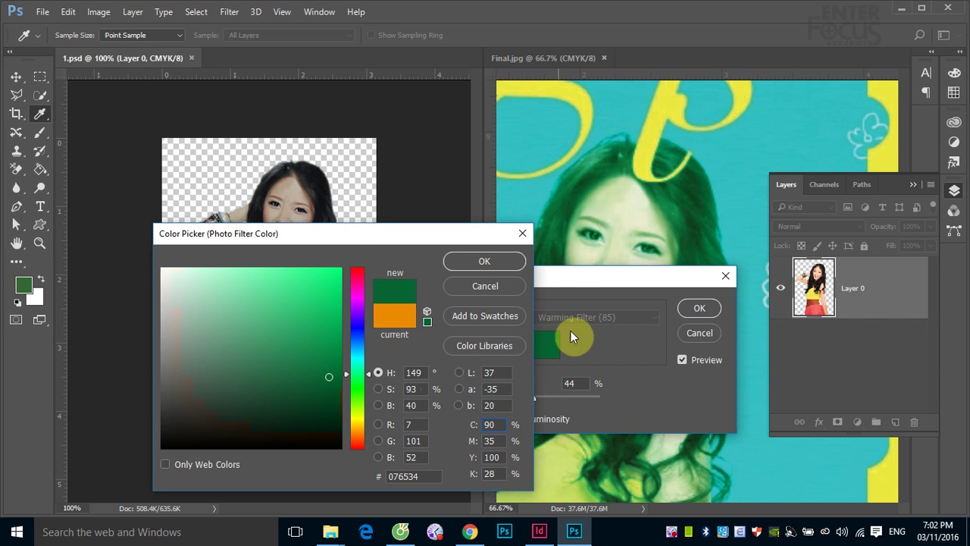
left_click(553, 231)
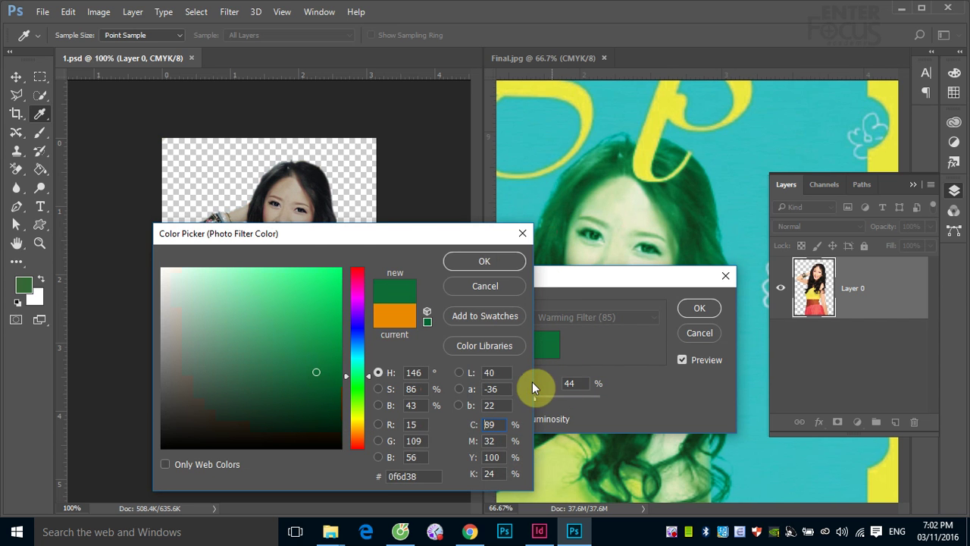
left_click(485, 261)
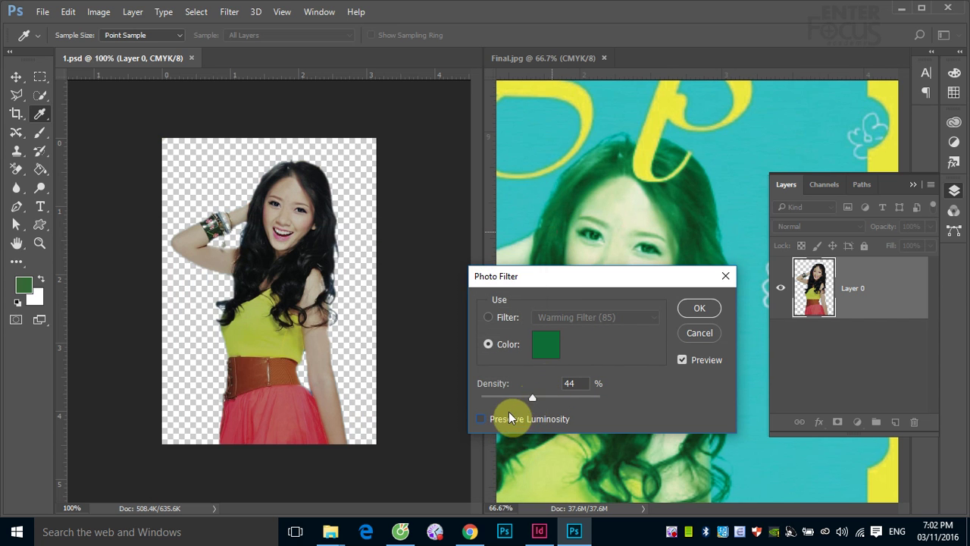
- Turn Preserve Luminosity back on, set the density to 81% and apply the Photo Filter to the cutout
left_click(482, 420)
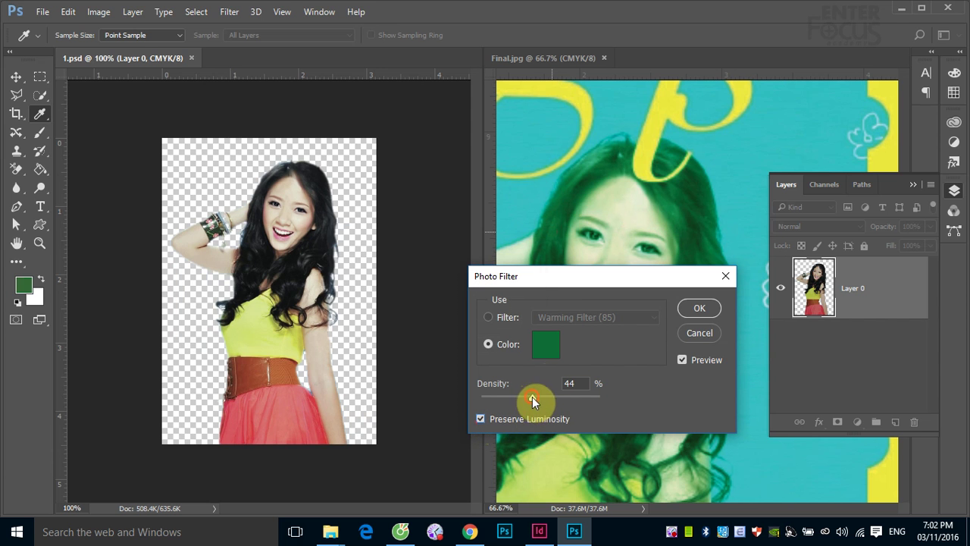
left_click_drag(532, 397, 569, 401)
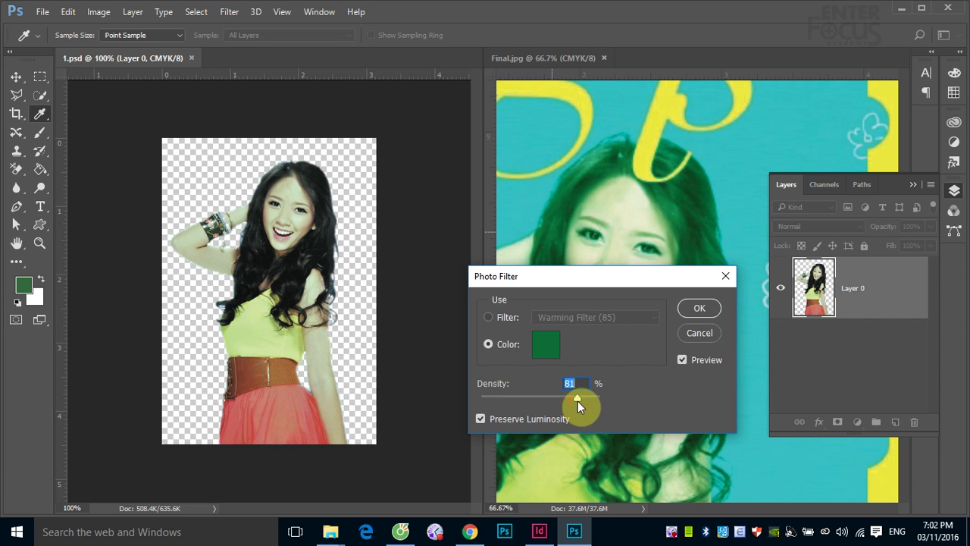
left_click(699, 308)
key("v")
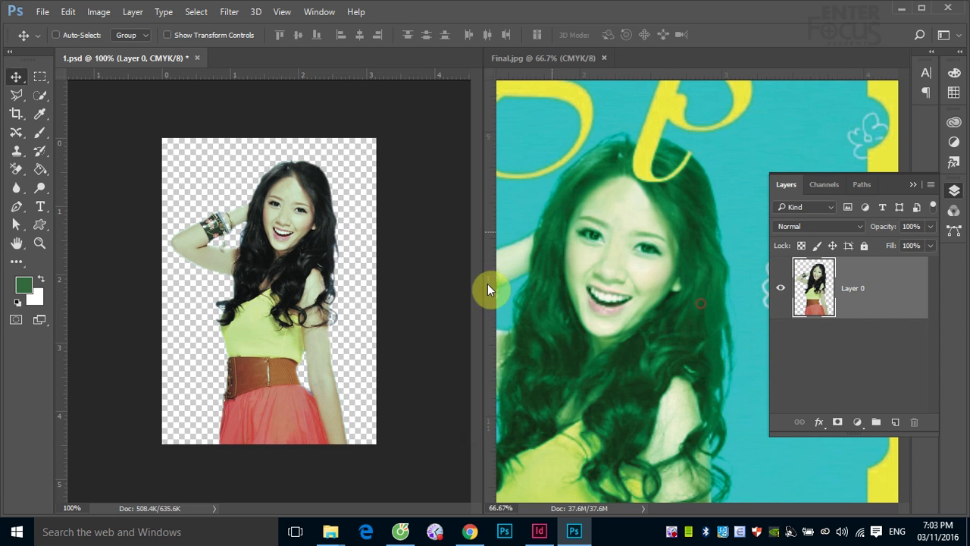
- Close 1.psd, saving its changes, and switch back to the InDesign layout
left_click(196, 58)
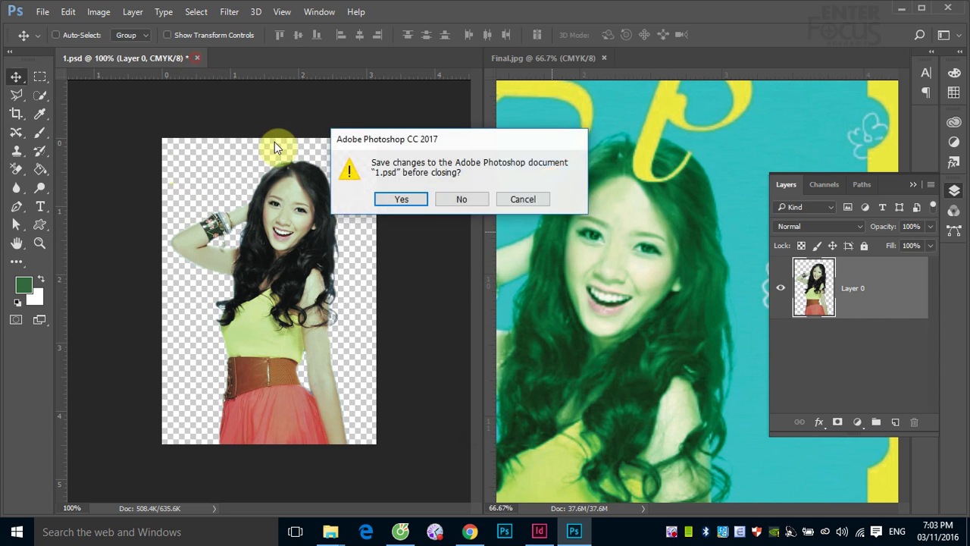
left_click(407, 205)
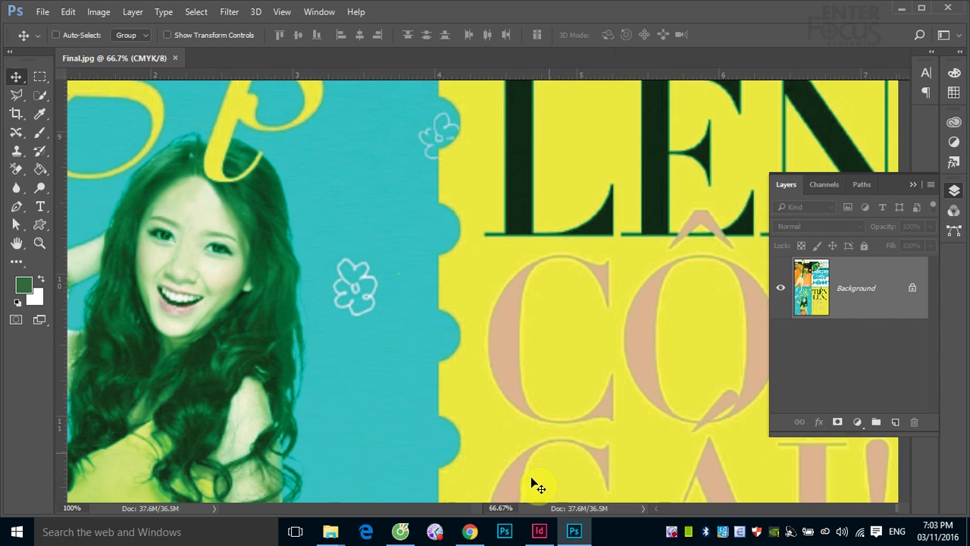
left_click(539, 530)
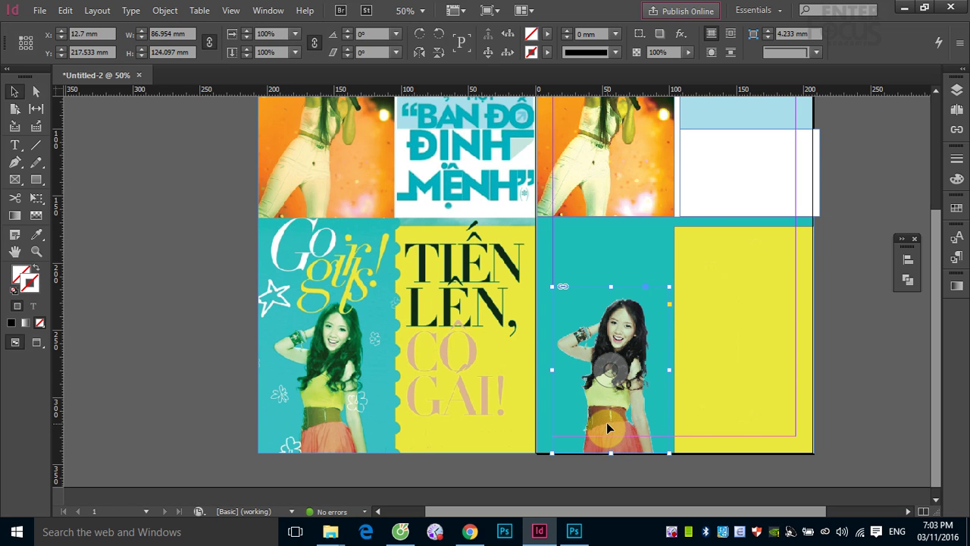
- Move the woman's cutout over the matching woman in the reference layout, at X -198 mm and Y 218.815 mm
left_click(621, 370)
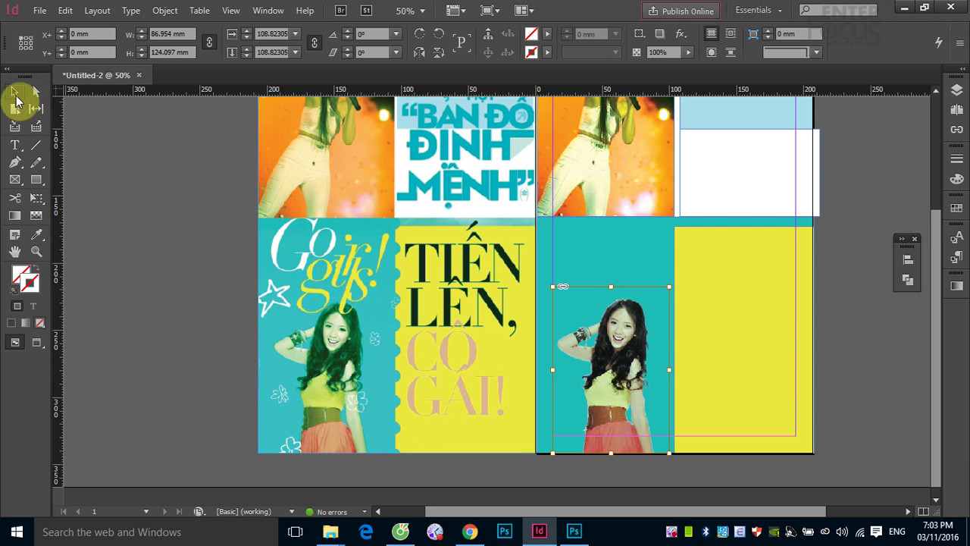
left_click(168, 289)
left_click_drag(561, 413, 329, 407)
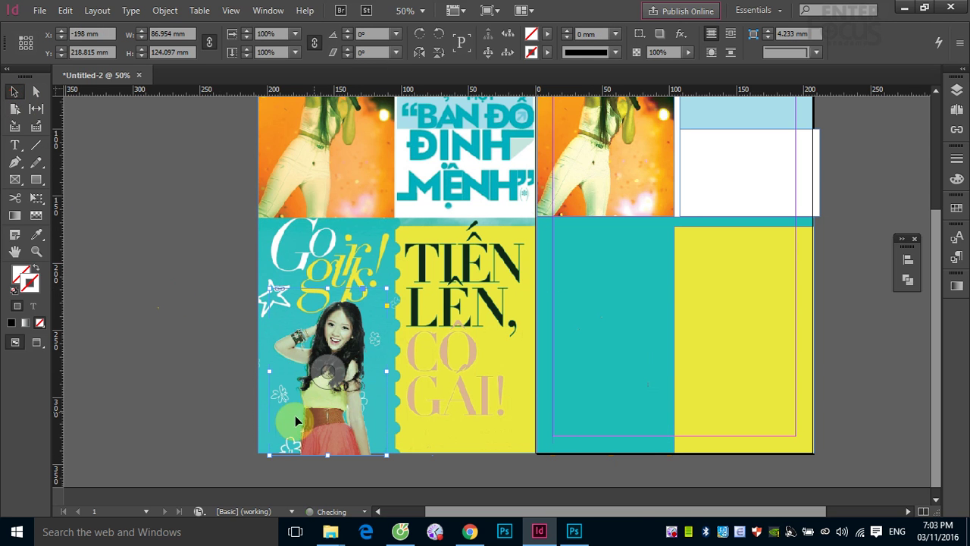
- Scale the cutout image inside its frame to about 86 × 121.7 mm to match the reference woman
left_click_drag(489, 502, 396, 330)
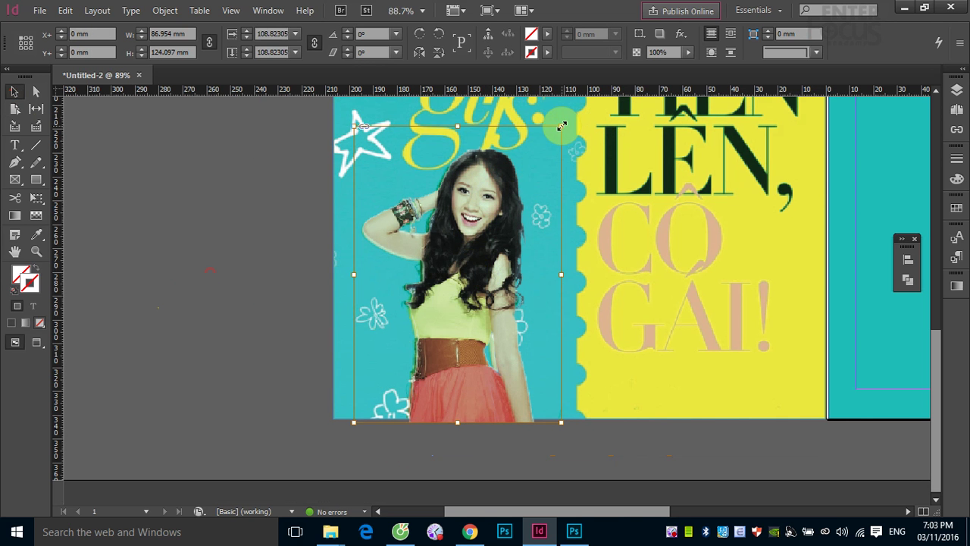
left_click_drag(561, 126, 558, 131)
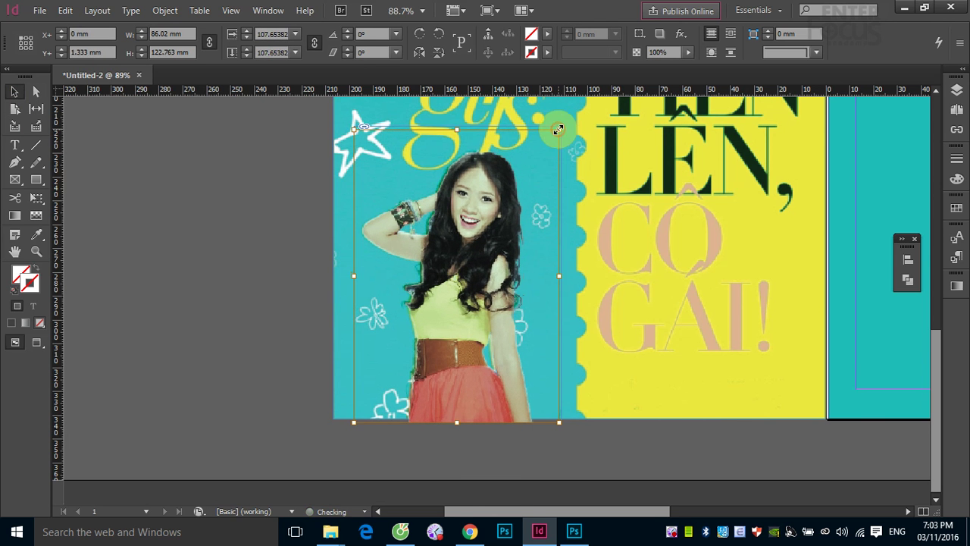
mouse_move(455, 420)
left_mouse_down()
mouse_move(454, 405)
mouse_move(452, 420)
left_mouse_up()
left_click(14, 91)
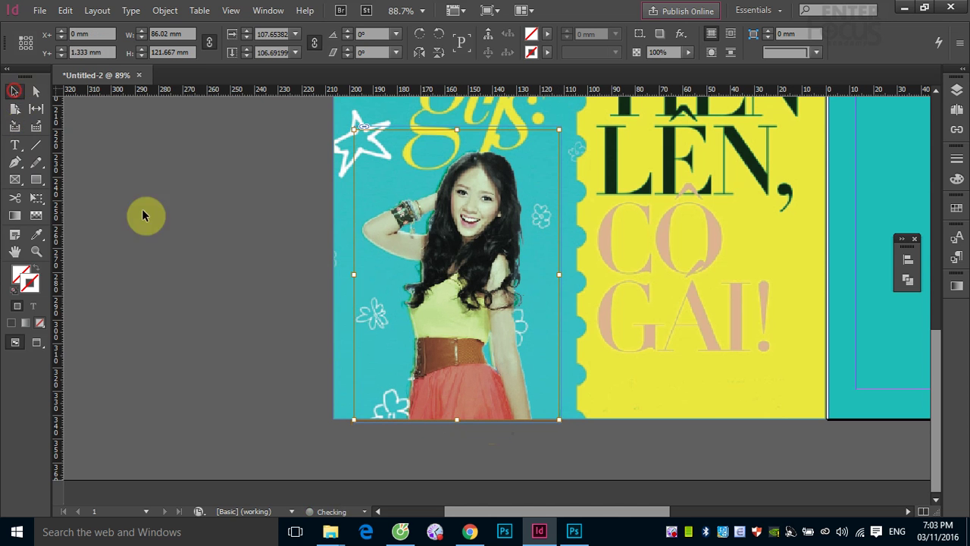
- Move the cutout back onto the page's empty teal block, at X 9 mm and Y 218.815 mm, and deselect it
left_click(144, 211)
left_click_drag(747, 364, 442, 392)
left_click_drag(161, 297, 801, 306)
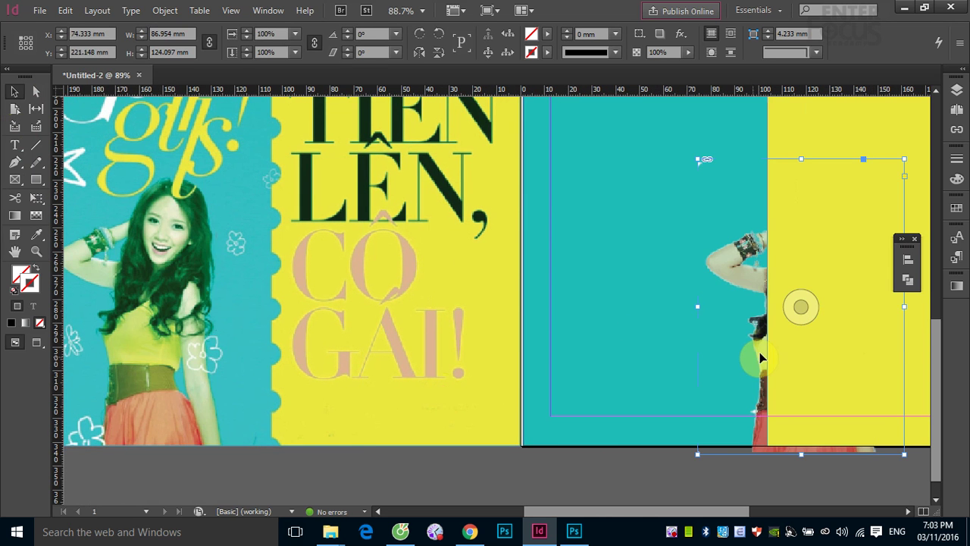
key("ctrl+z")
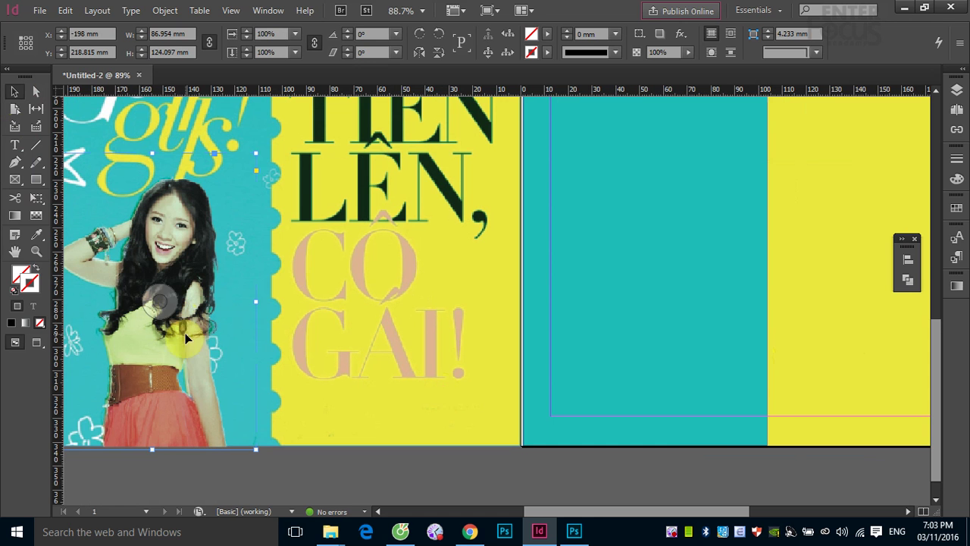
left_click_drag(177, 347, 671, 347)
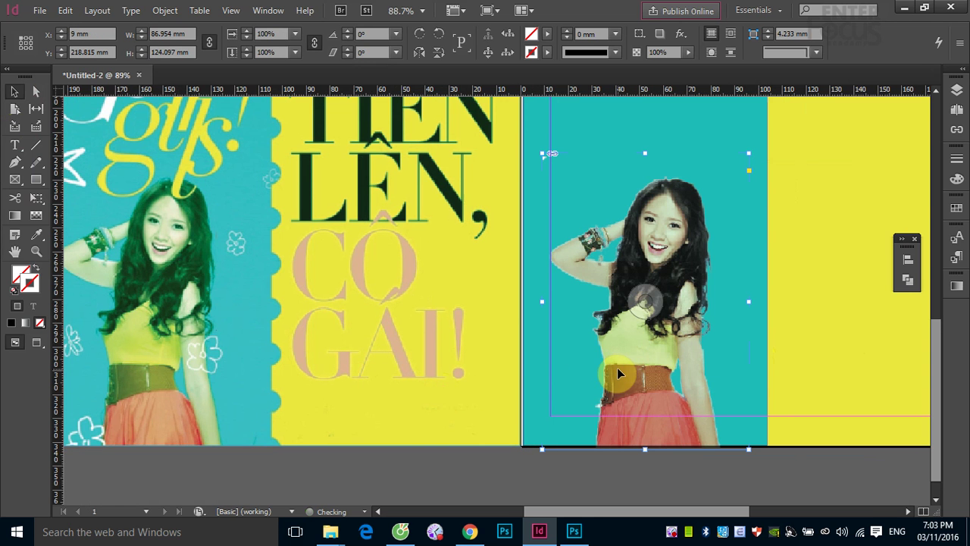
key("ctrl+minus")
key("ctrl+minus")
key("ctrl+minus")
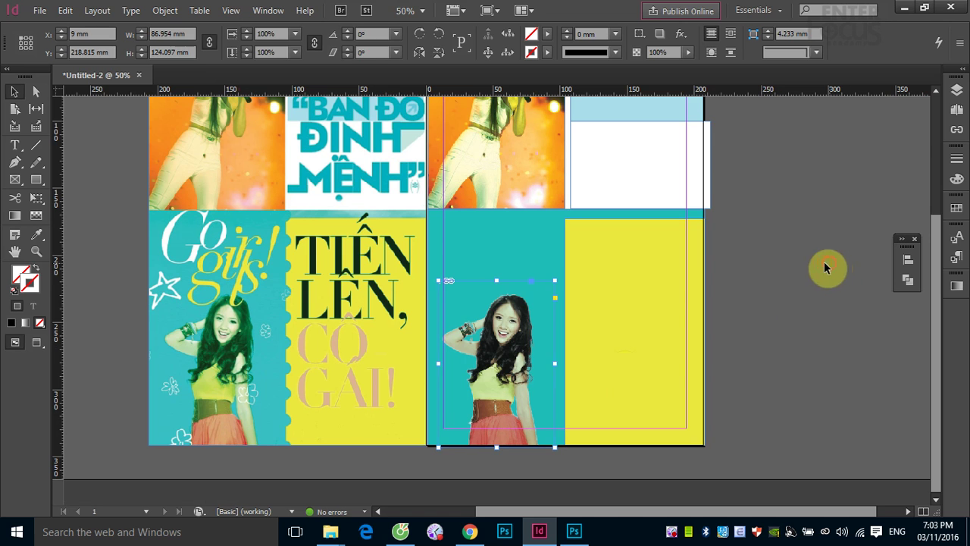
left_click(826, 266)
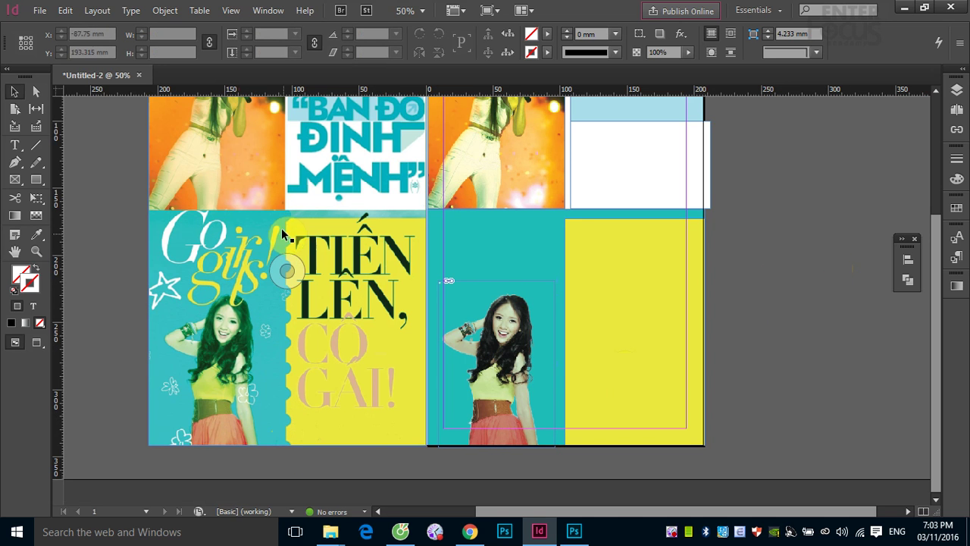
- Draw a vertical line about 188 mm long between the teal and yellow blocks, with a 9 mm Japanese Dots stroke
left_click(36, 145)
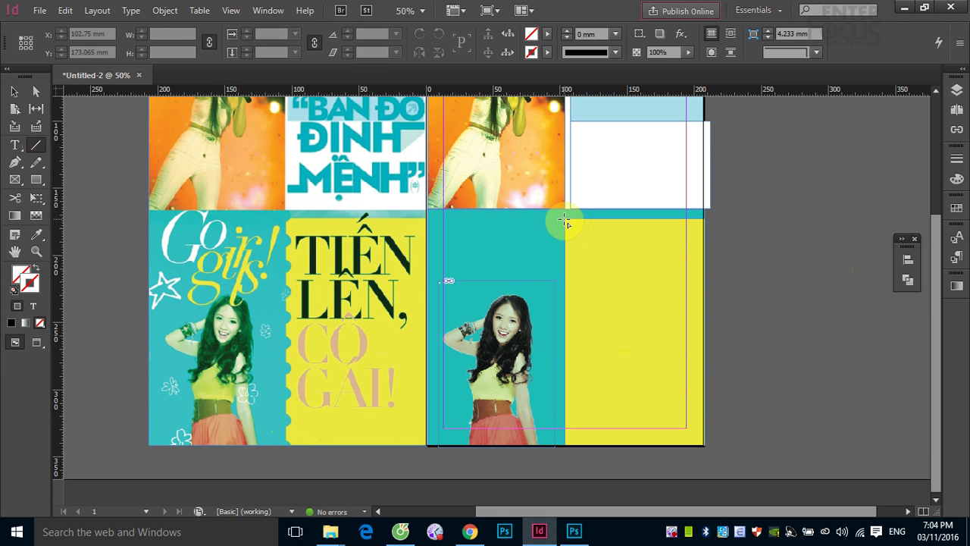
mouse_move(565, 220)
left_mouse_down()
mouse_move(555, 346)
mouse_move(572, 466)
mouse_move(555, 469)
left_mouse_up()
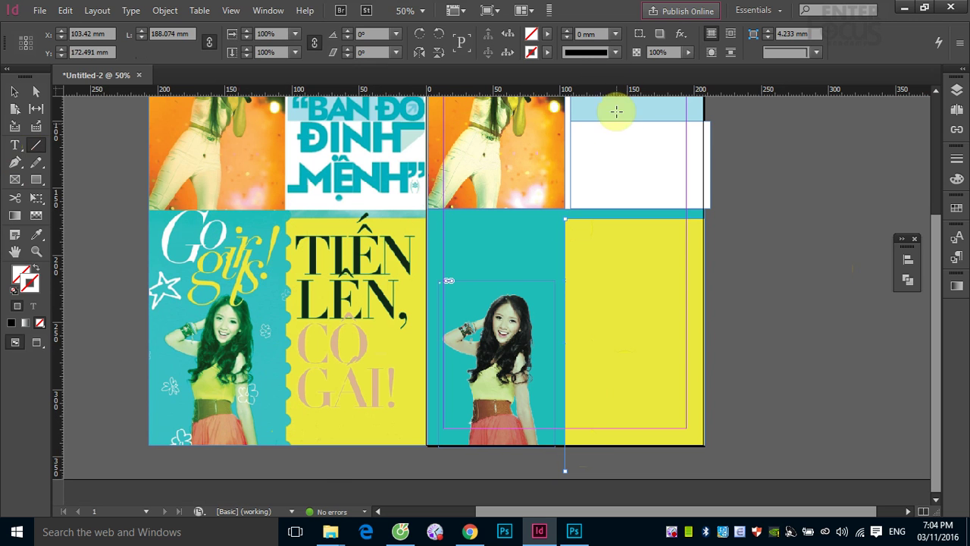
left_click(616, 34)
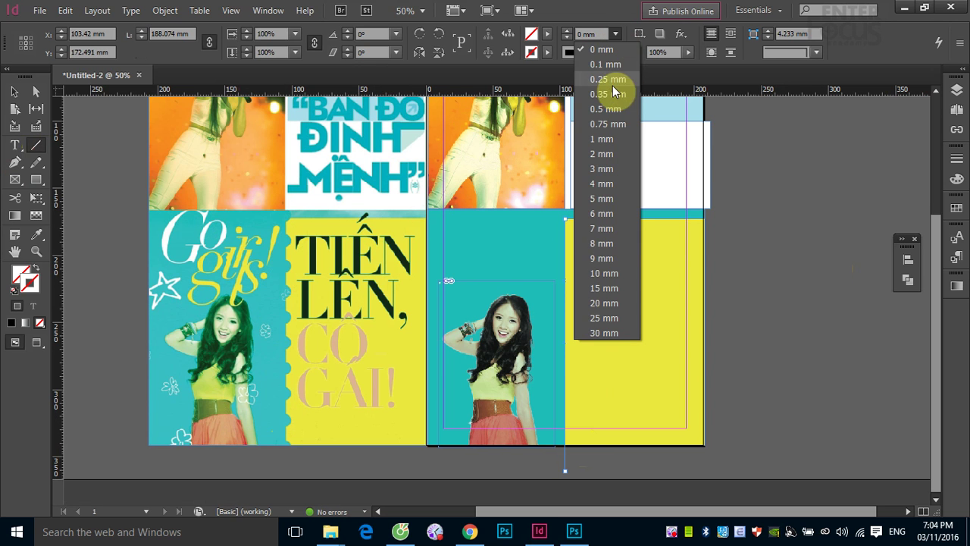
left_click(599, 259)
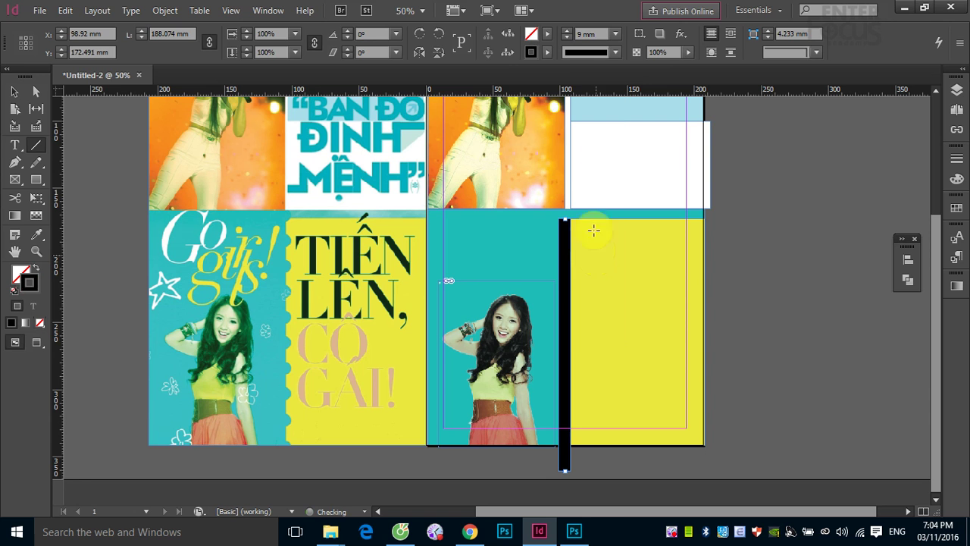
left_click(617, 53)
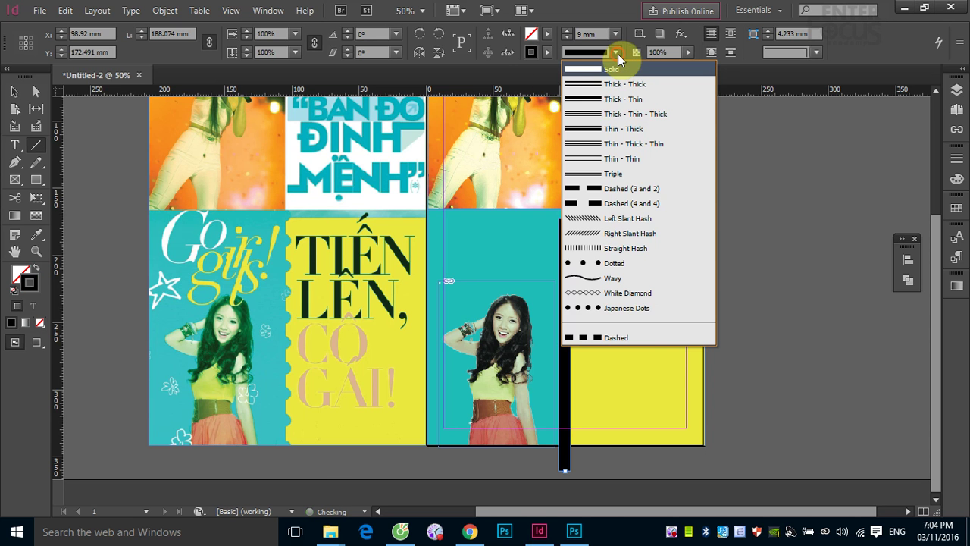
left_click(605, 309)
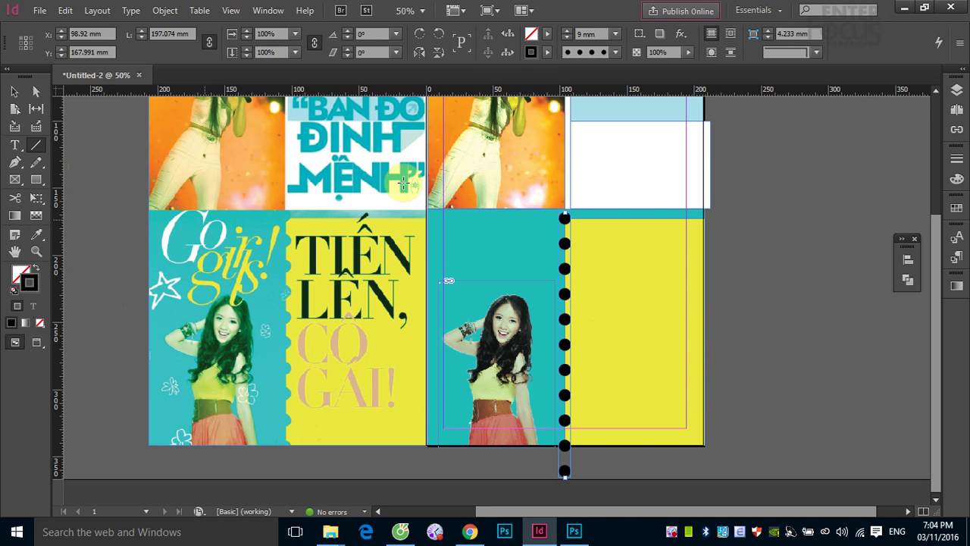
left_click(539, 57)
left_click(530, 55)
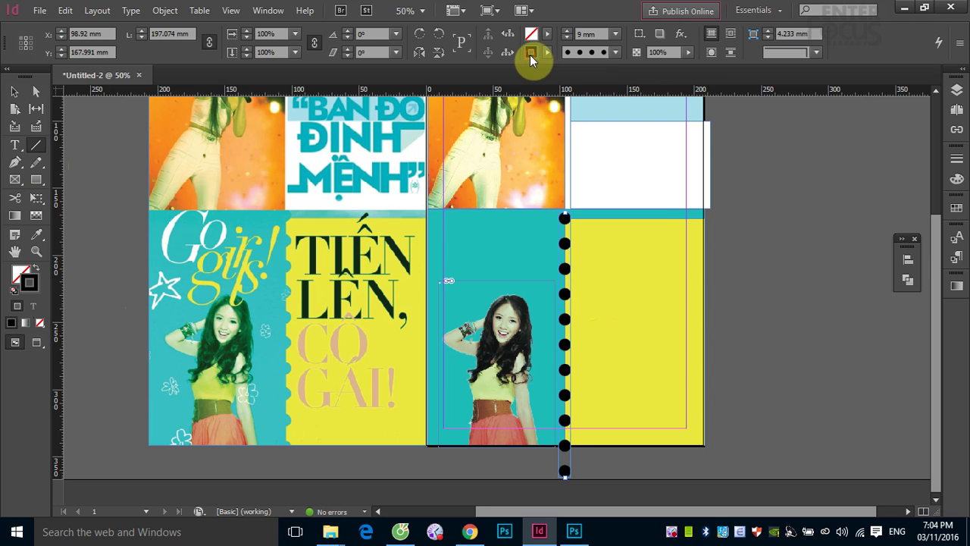
left_click(530, 55, "shift")
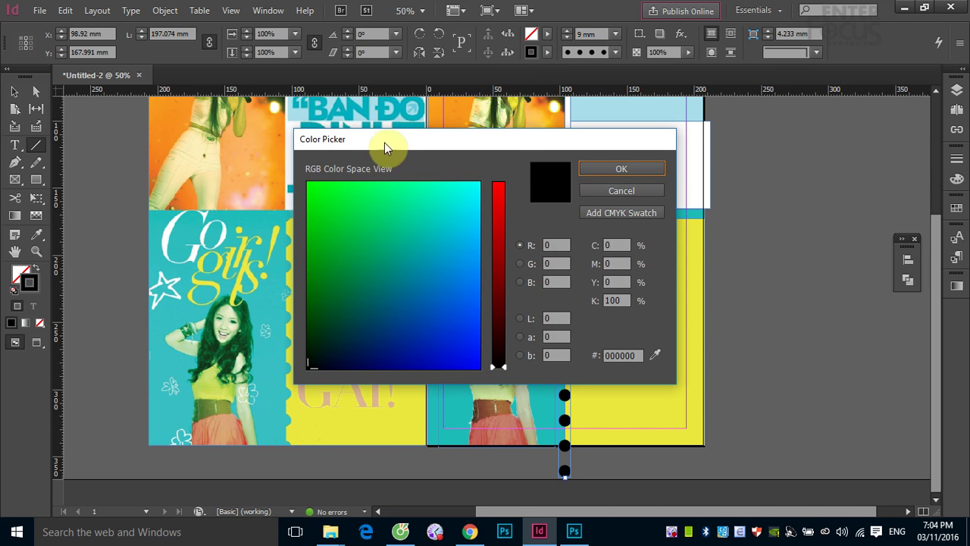
left_click_drag(384, 142, 499, 158)
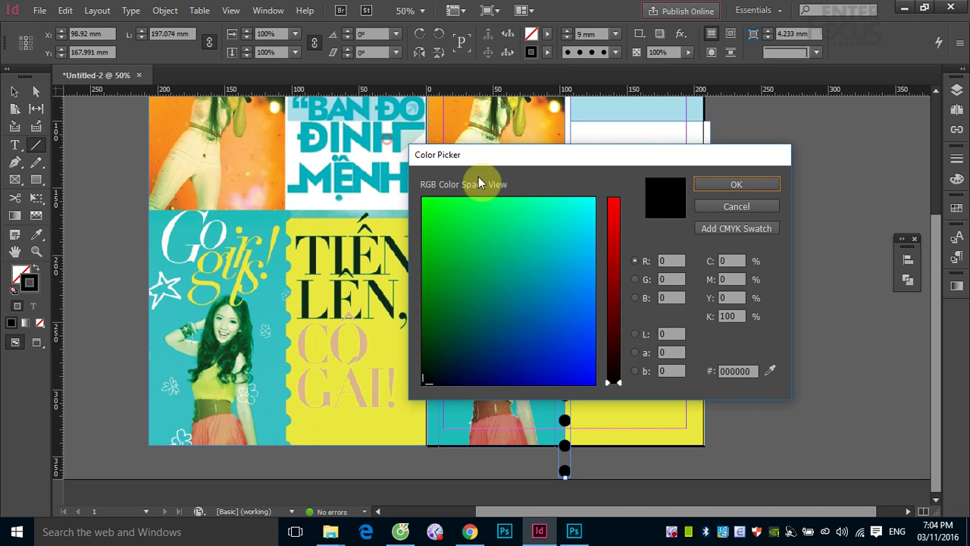
left_click(728, 207)
- Recolour the dotted line's stroke with the teal sampled from the reference layout, and deselect the line
left_click(37, 235)
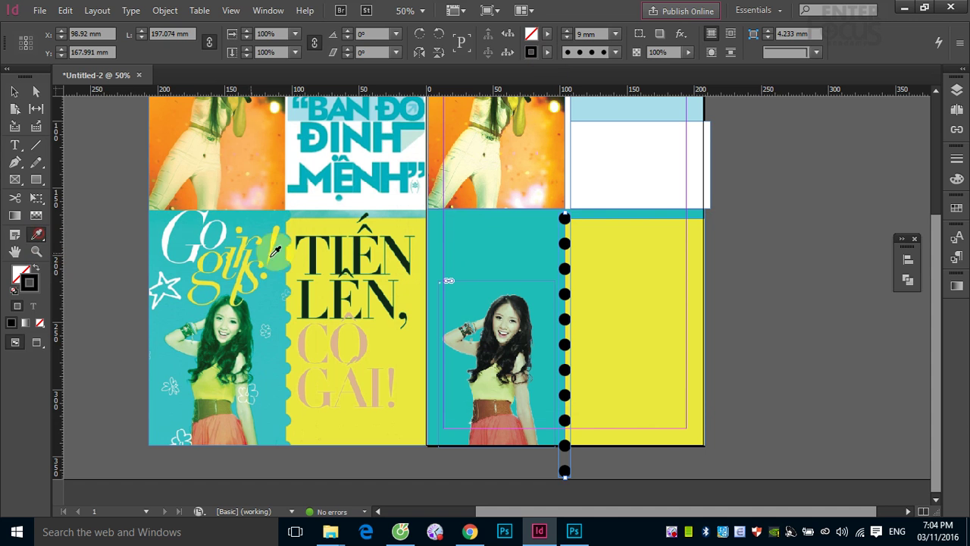
left_click(289, 264)
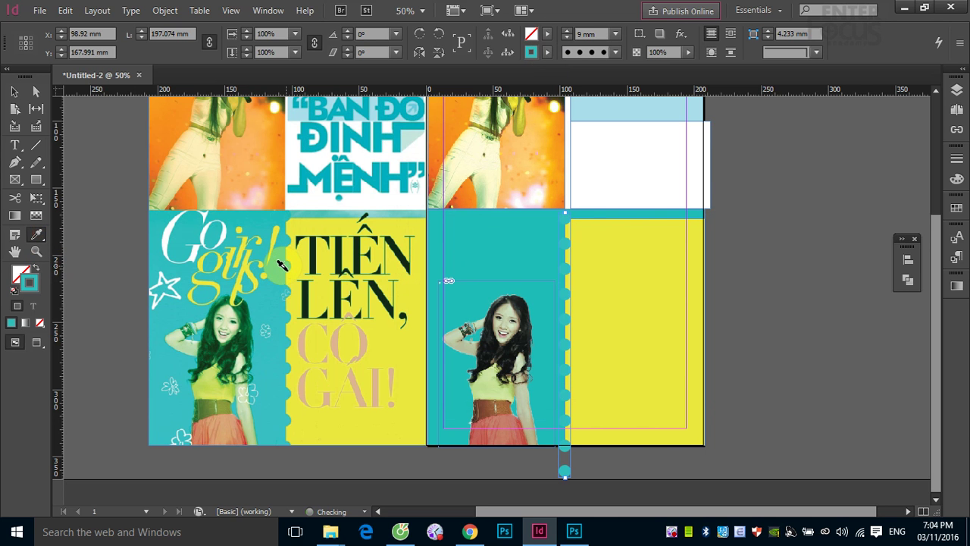
left_click(14, 91)
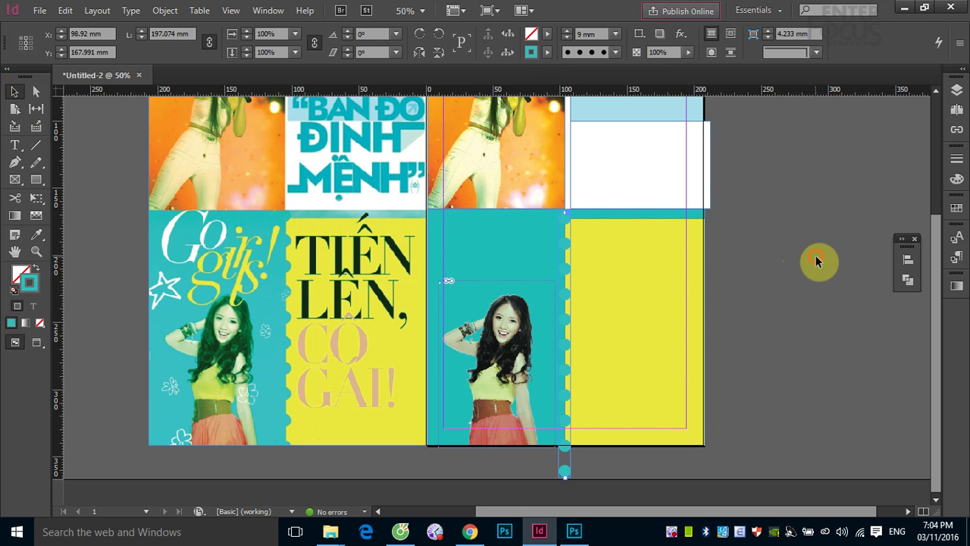
left_click(822, 311)
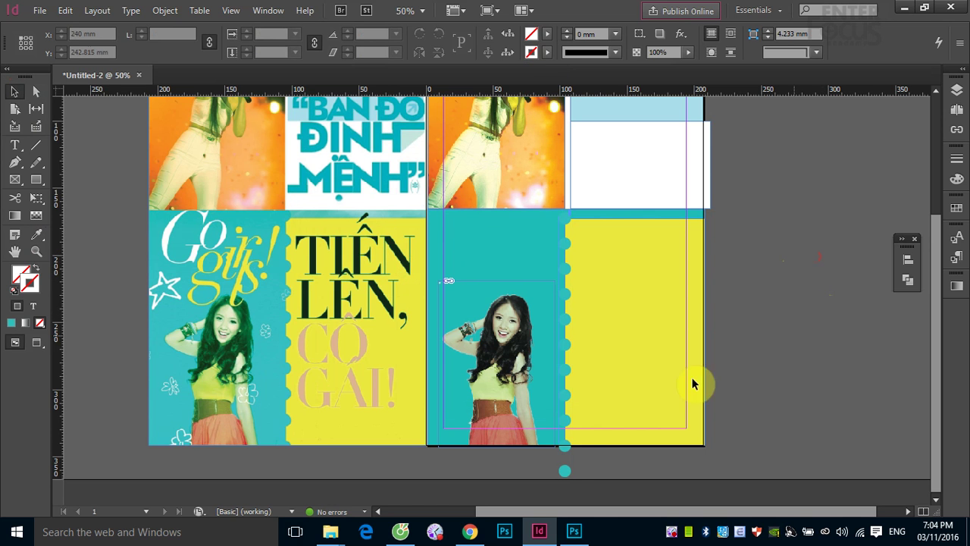
- Shorten the dotted line to about 176 mm so it ends at the page's bottom edge, and deselect it
left_click(566, 447)
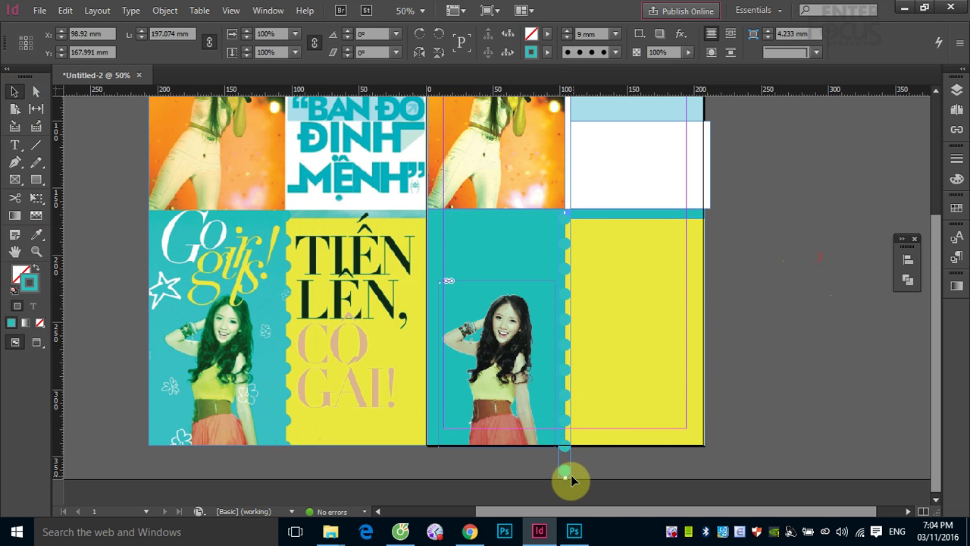
left_click_drag(572, 477, 566, 446)
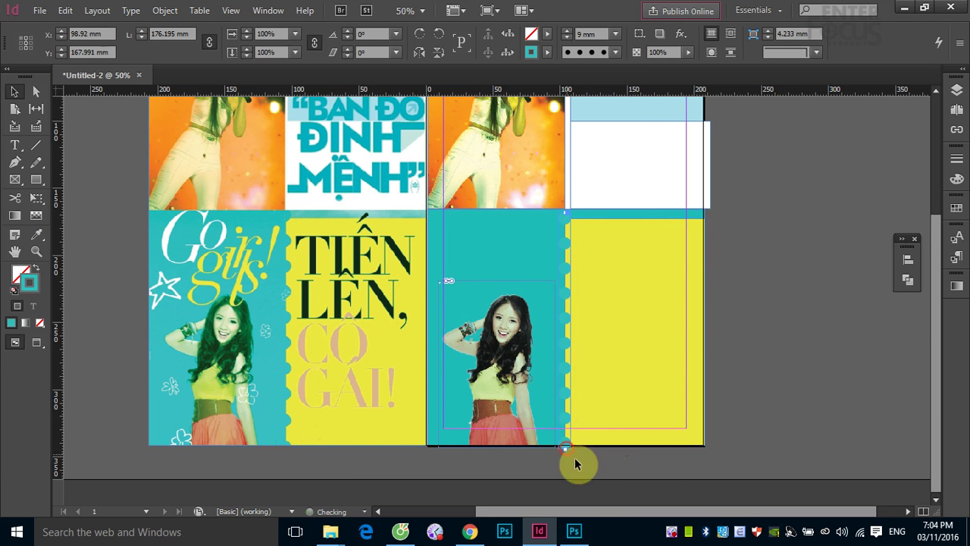
left_click(767, 411)
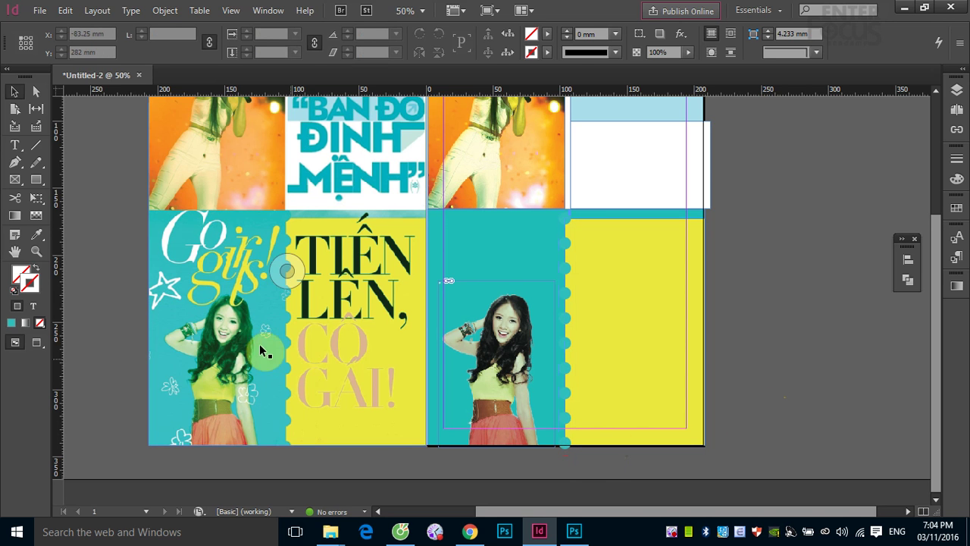
- Draw a circle about 78 mm in diameter around the couple's photo bubble in the reference layout with the Ellipse tool
scroll(262, 310, "up", 1)
scroll(260, 307, "up", 3)
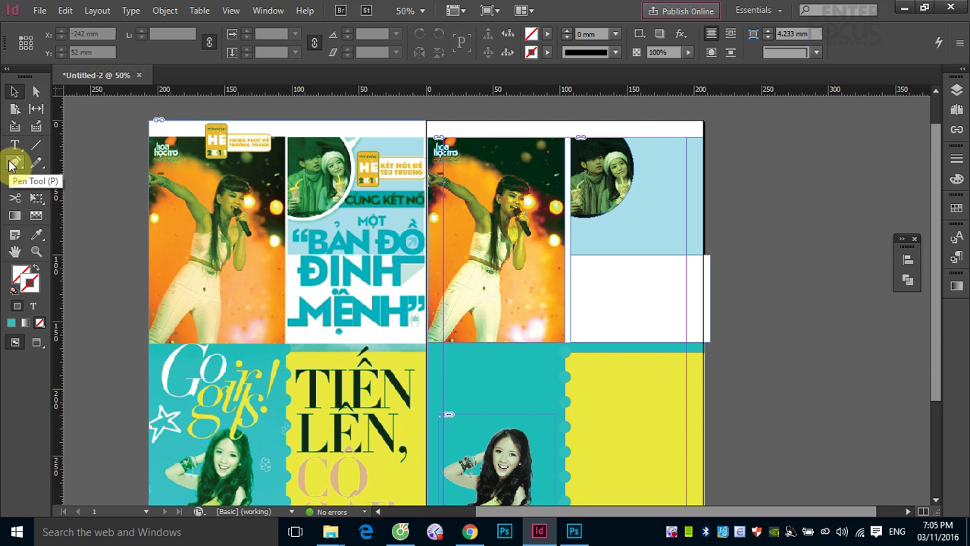
left_click(12, 165)
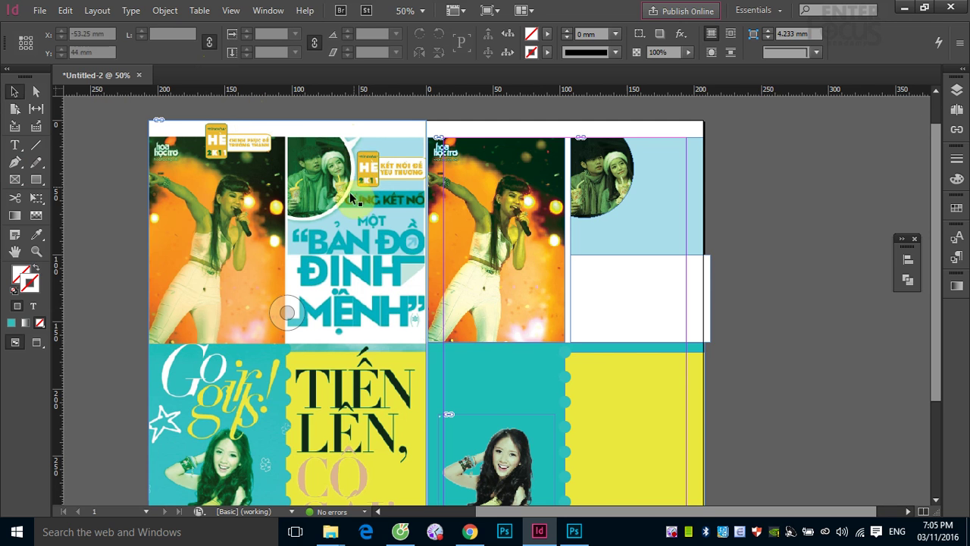
left_click_drag(266, 119, 385, 241)
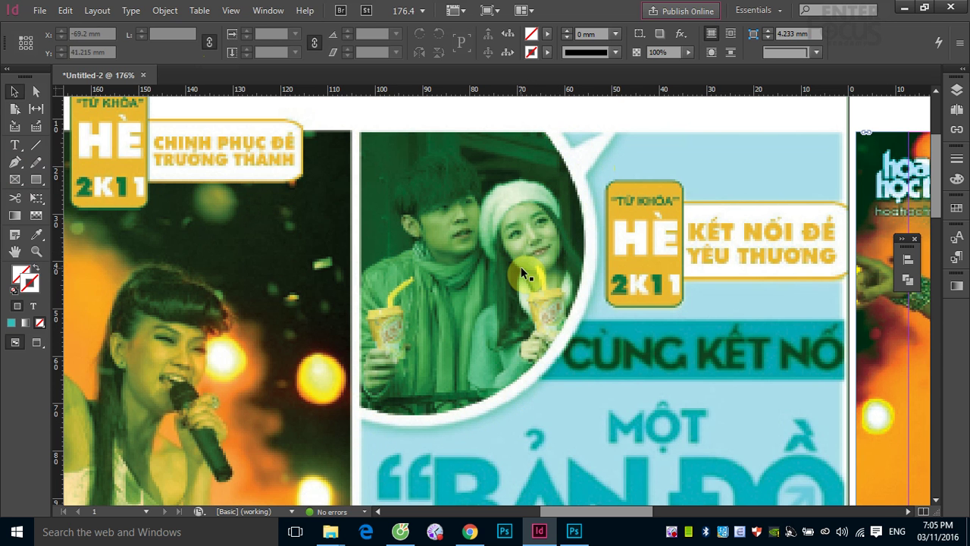
scroll(521, 266, "down", 5)
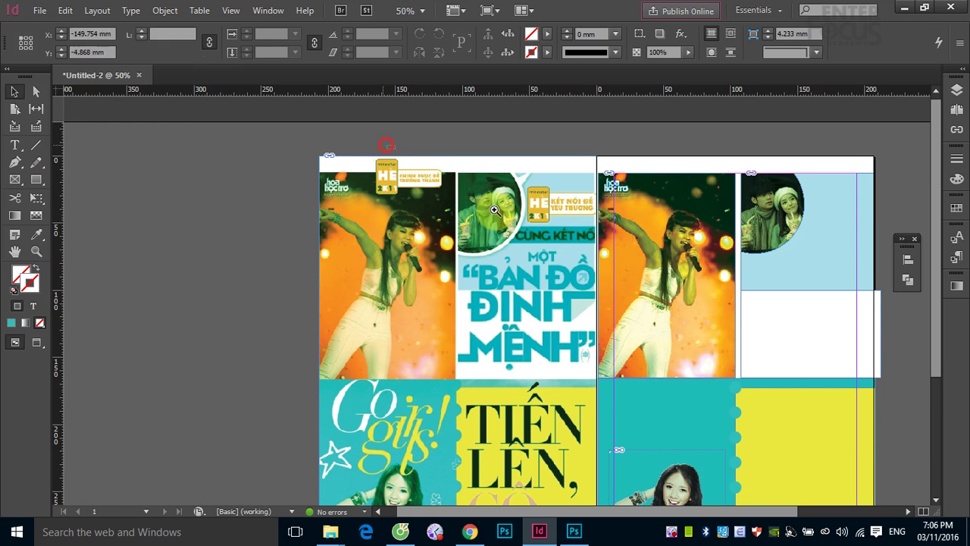
scroll(494, 210, "up", 3)
left_click(32, 181)
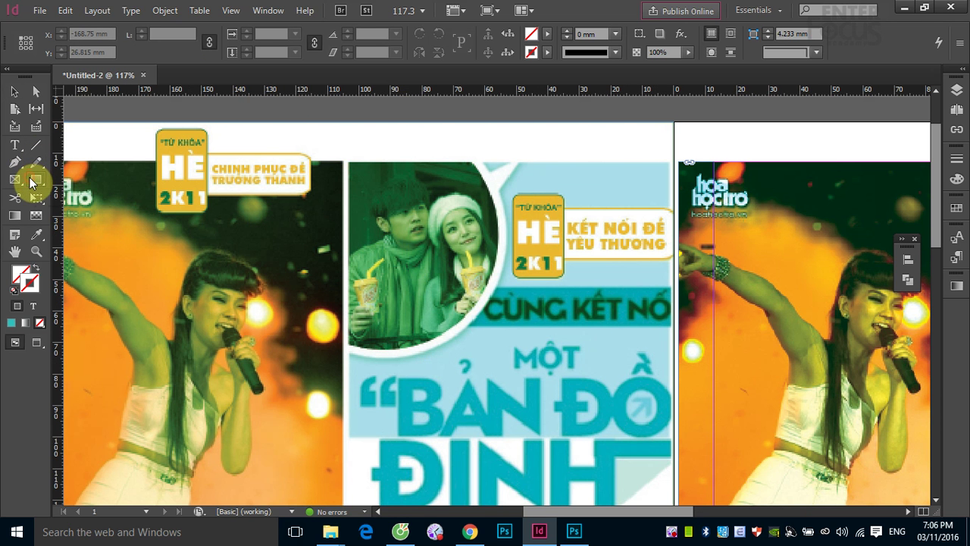
left_click_drag(31, 181, 79, 194)
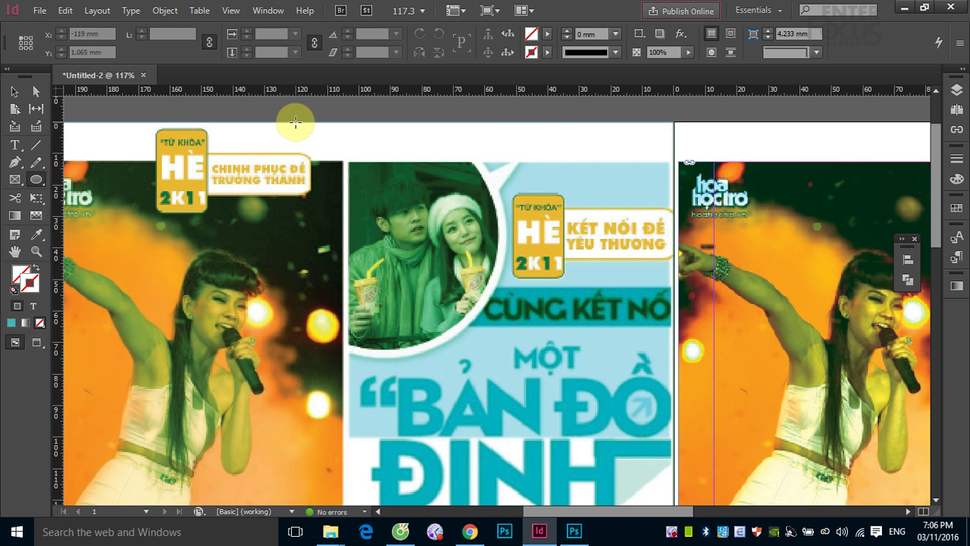
mouse_move(269, 108)
left_mouse_down()
mouse_move(304, 130)
mouse_move(530, 375)
mouse_move(500, 356)
mouse_move(518, 383)
mouse_move(519, 410)
mouse_move(497, 397)
mouse_move(507, 415)
left_mouse_up()
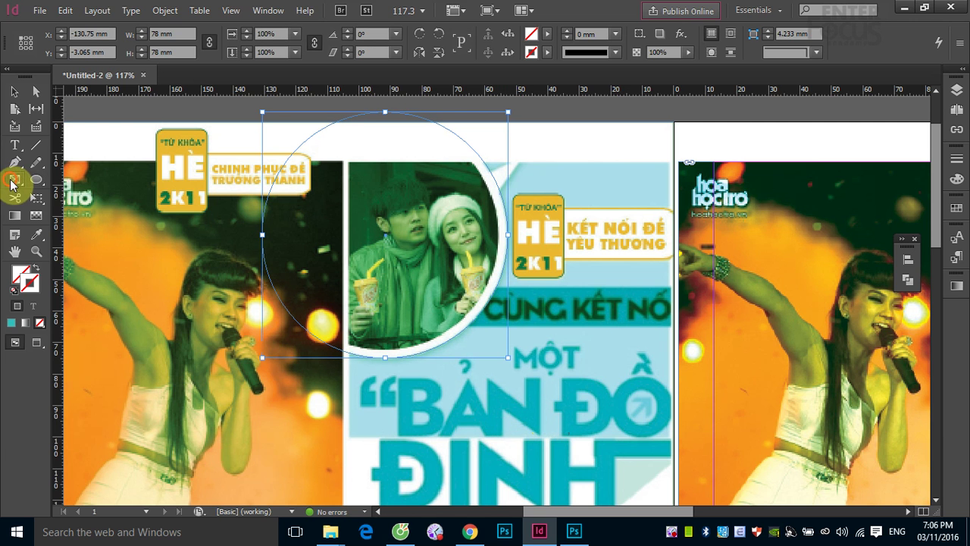
- Cut off the circle's top by subtracting a rectangle of about 101.9 × 19.75 mm drawn down to the photo's upper edge
left_click(37, 180)
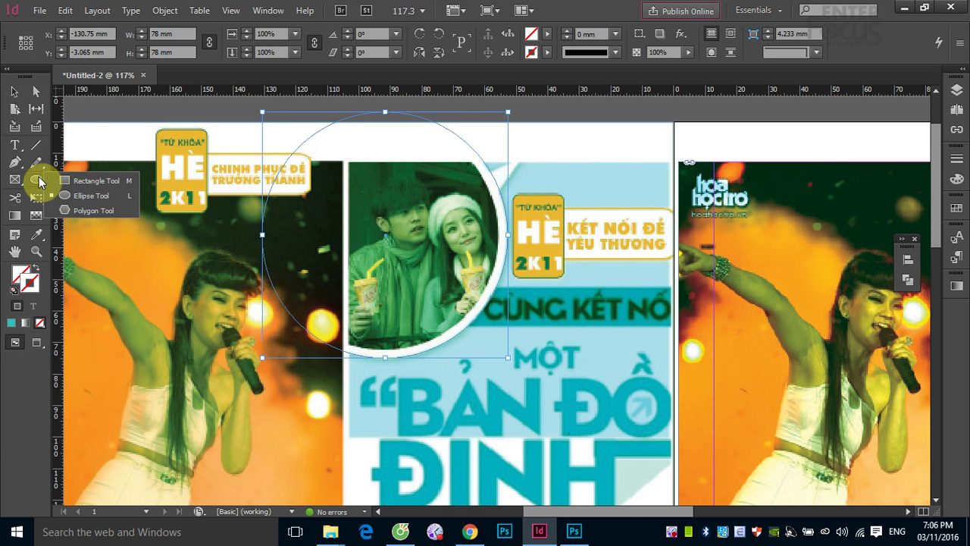
left_click(58, 181)
left_click_drag(229, 97, 550, 162)
left_click(14, 91)
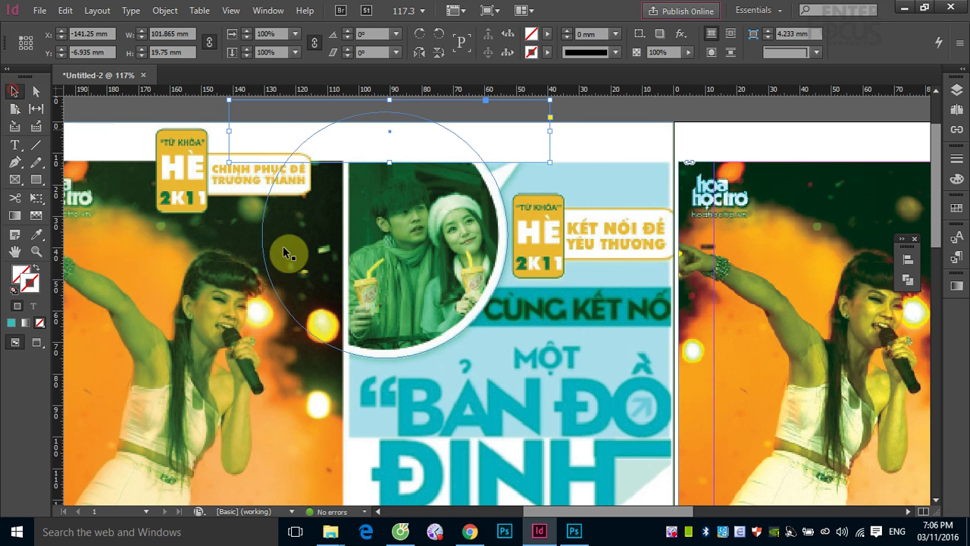
left_click(499, 190)
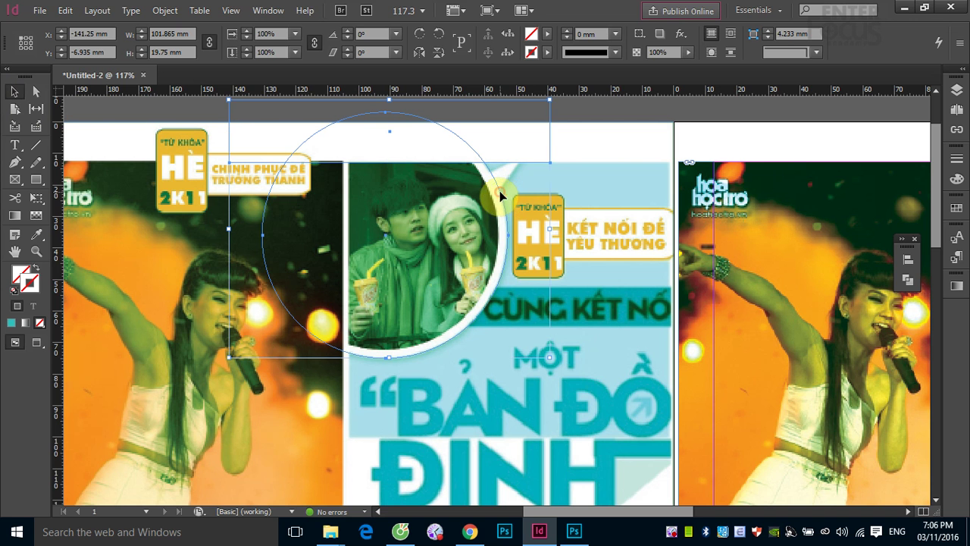
left_click(908, 282)
left_click(759, 340)
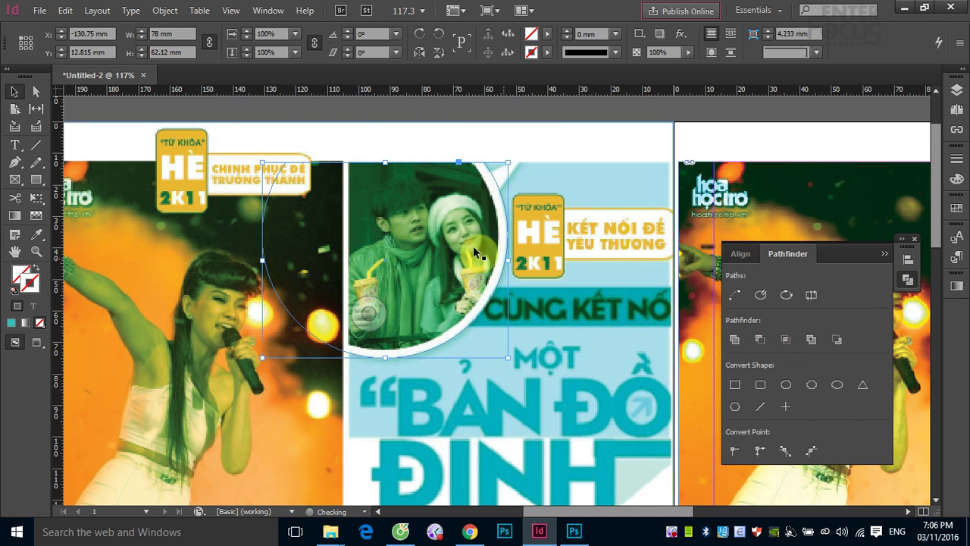
- Trim the circle's left part by subtracting a rectangle of about 35.75 × 83 mm drawn up to the photo's left edge
left_click(35, 180)
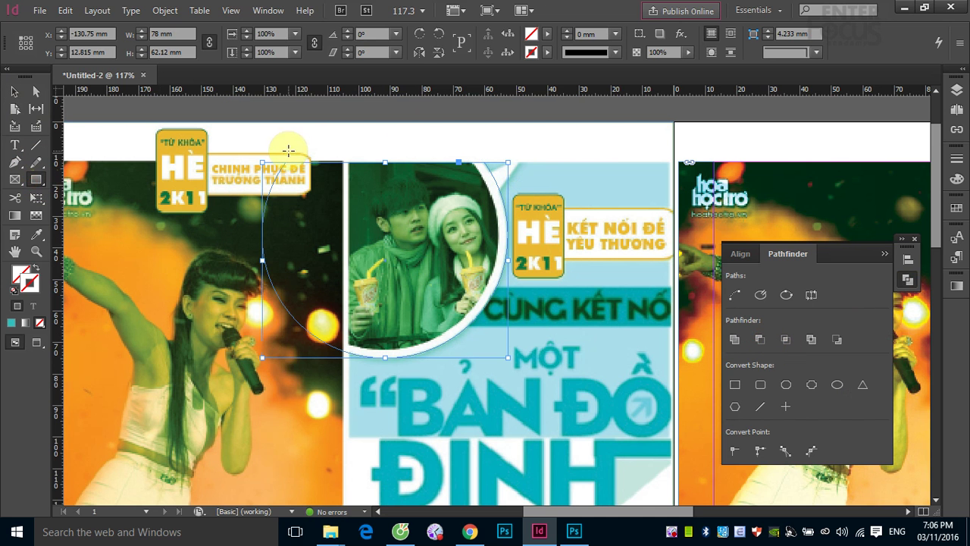
left_click_drag(237, 136, 350, 396)
left_click(14, 91)
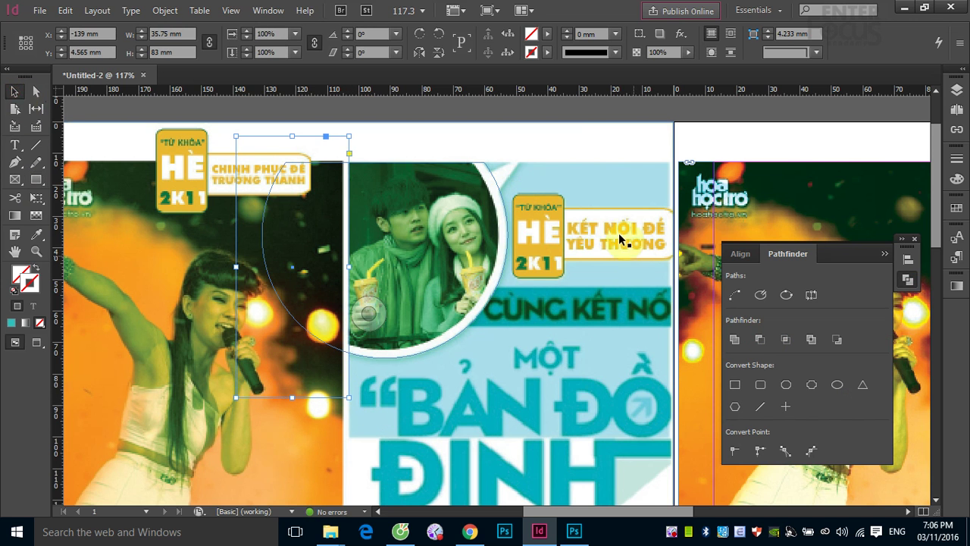
left_click(501, 187, "shift")
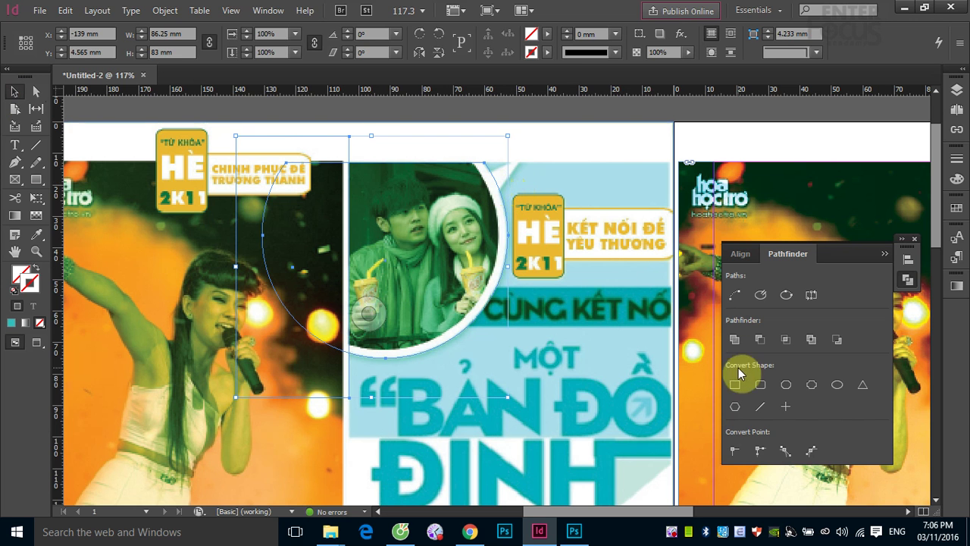
left_click(761, 340)
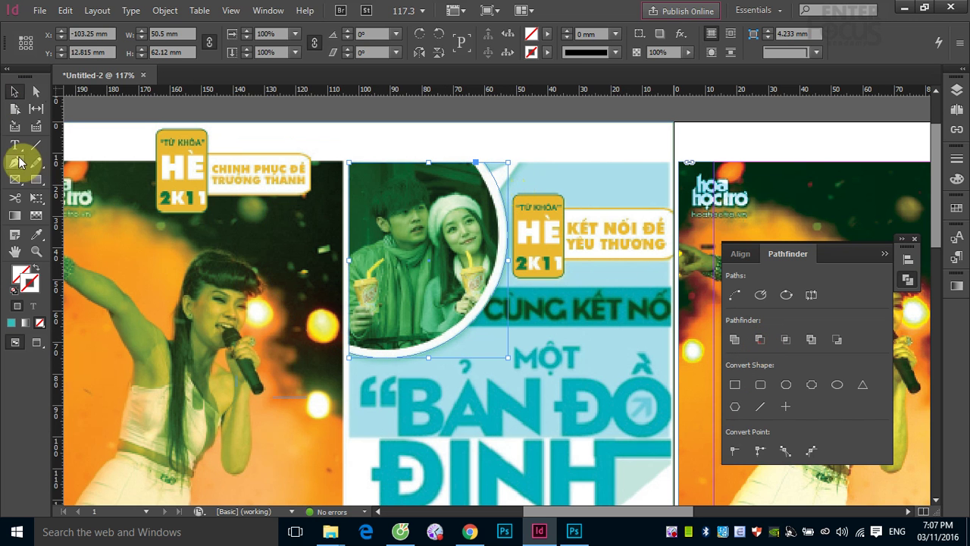
- Outline the speech bubble's triangular pointer with the Pen tool, about 18.75 × 14.75 mm, over the reference
left_click(15, 162)
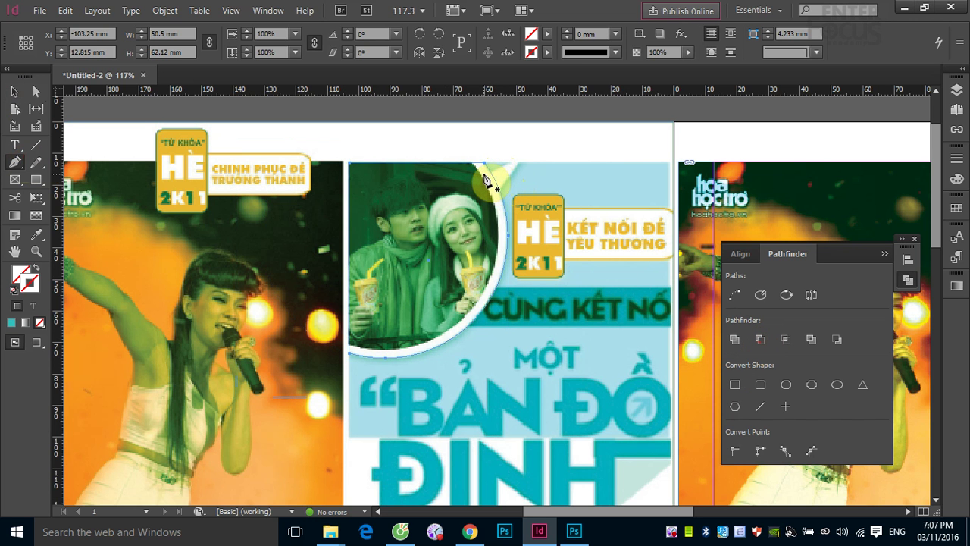
left_click(483, 175)
left_click(542, 150)
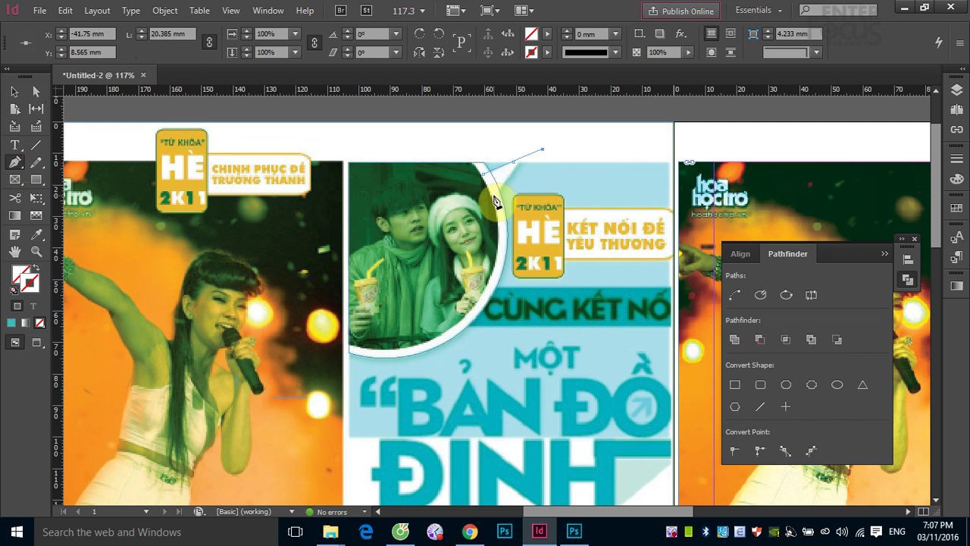
left_click(494, 200)
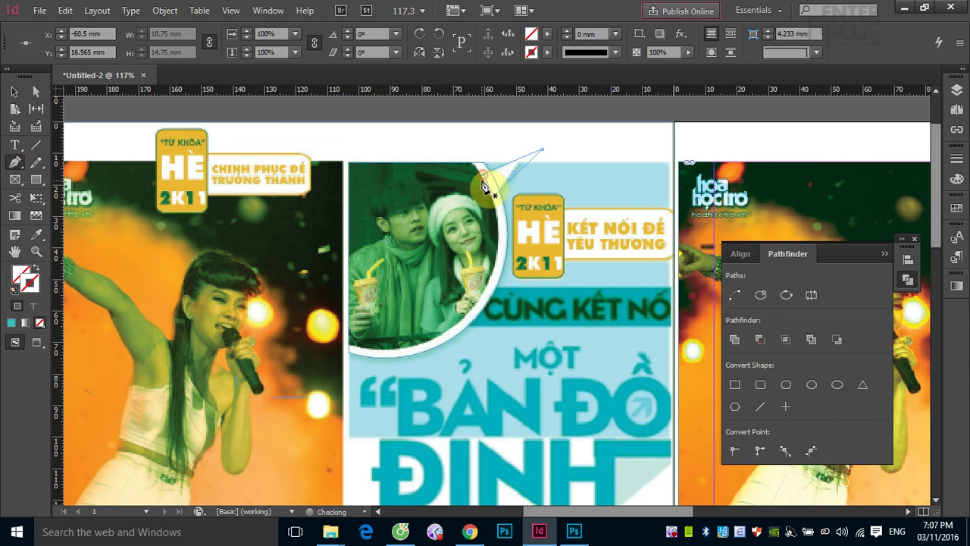
left_click(485, 186)
- Pull the triangle's outer tip inward so the pointer measures about 13.25 × 12.25 mm
left_click(35, 90)
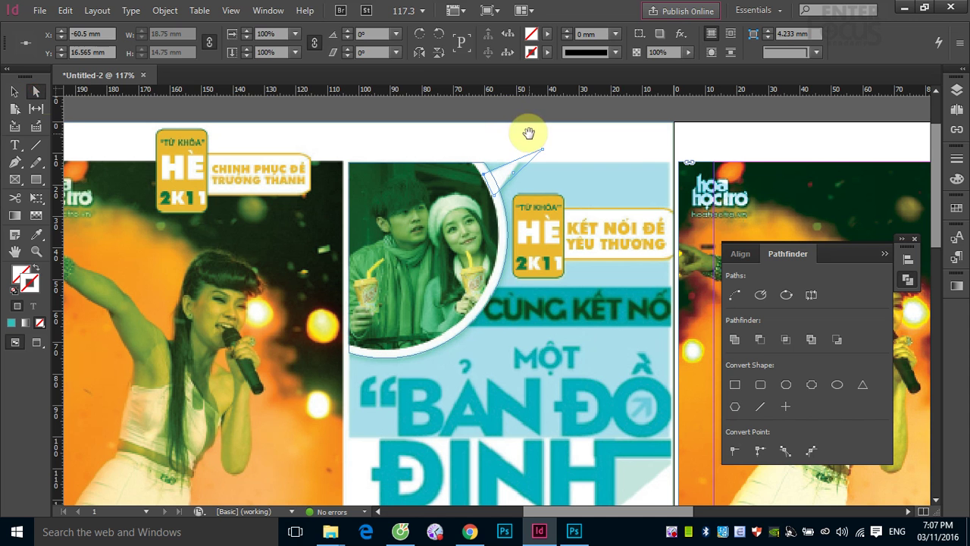
left_click(558, 108)
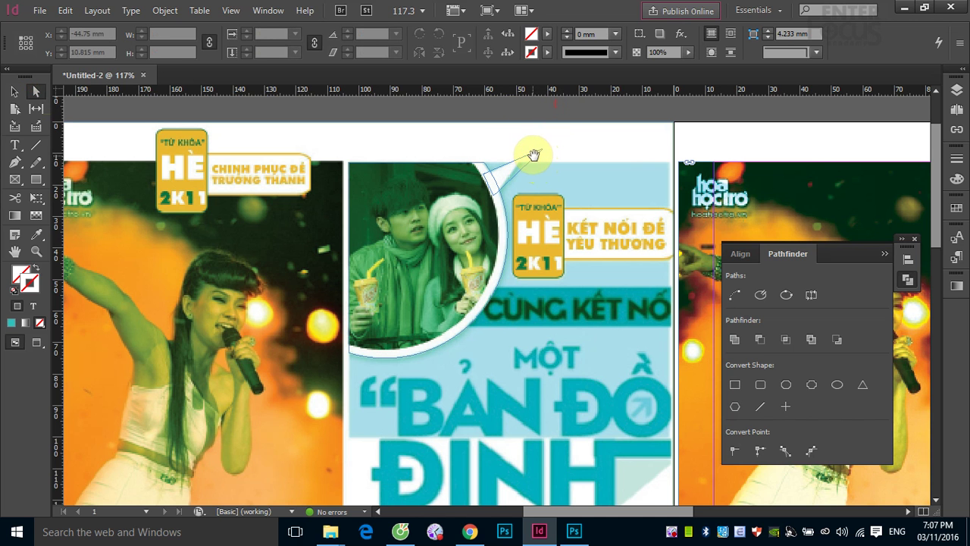
left_click(536, 161)
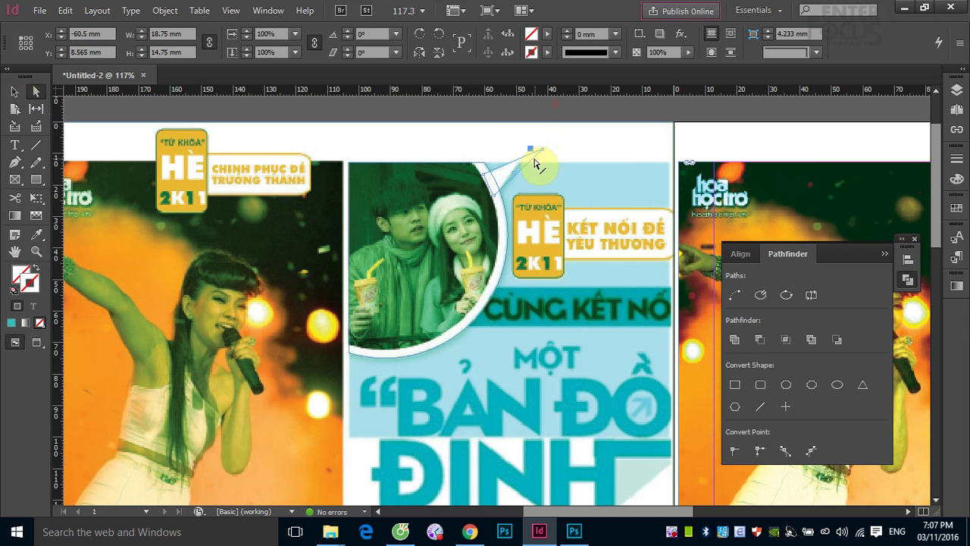
left_click_drag(544, 152, 525, 160)
- Unite the triangular pointer with the trimmed circle into one speech bubble shape using Pathfinder Add
left_click(14, 91)
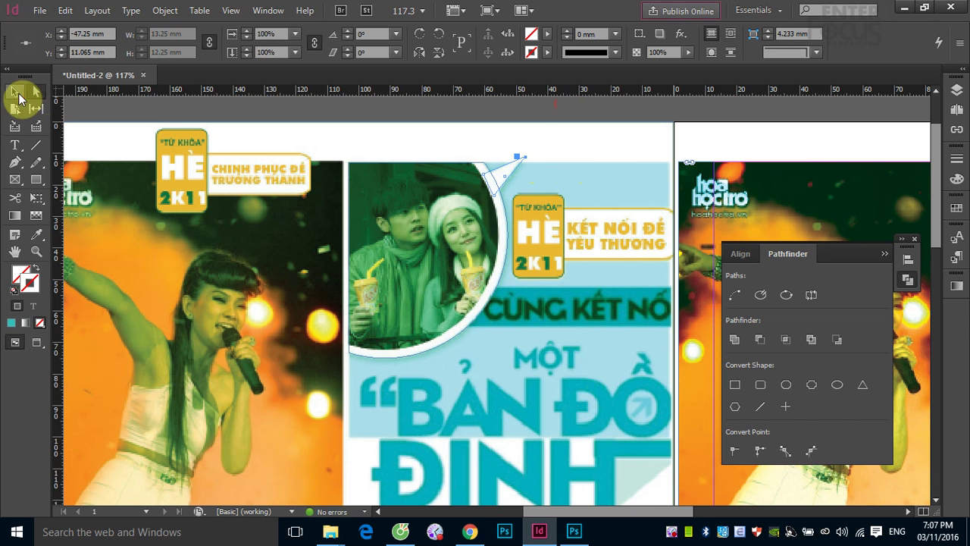
left_click(504, 208, "shift")
left_click(757, 338)
left_click(734, 341)
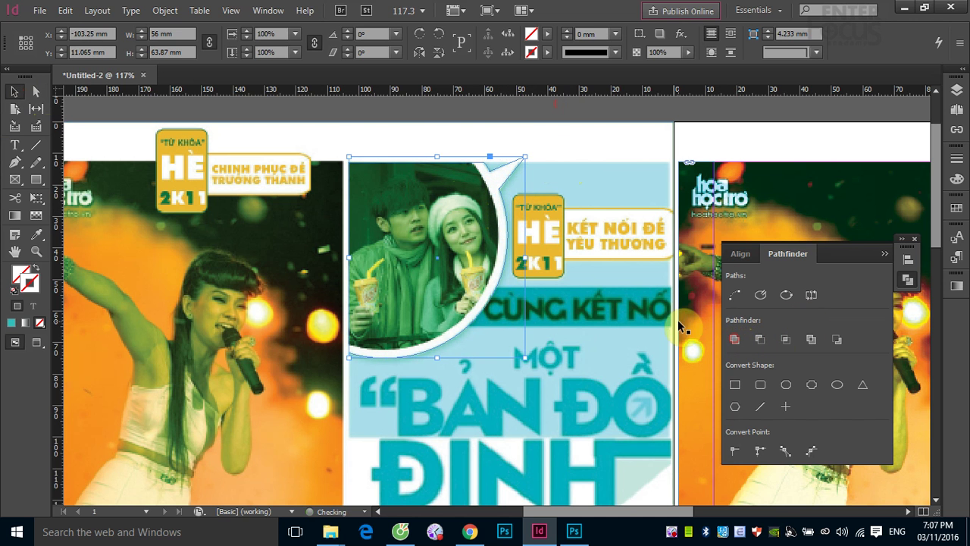
- Give the speech bubble shape a white stroke sampled from the reference bubble's border, and deselect the shape
left_click(35, 234)
left_click(483, 172)
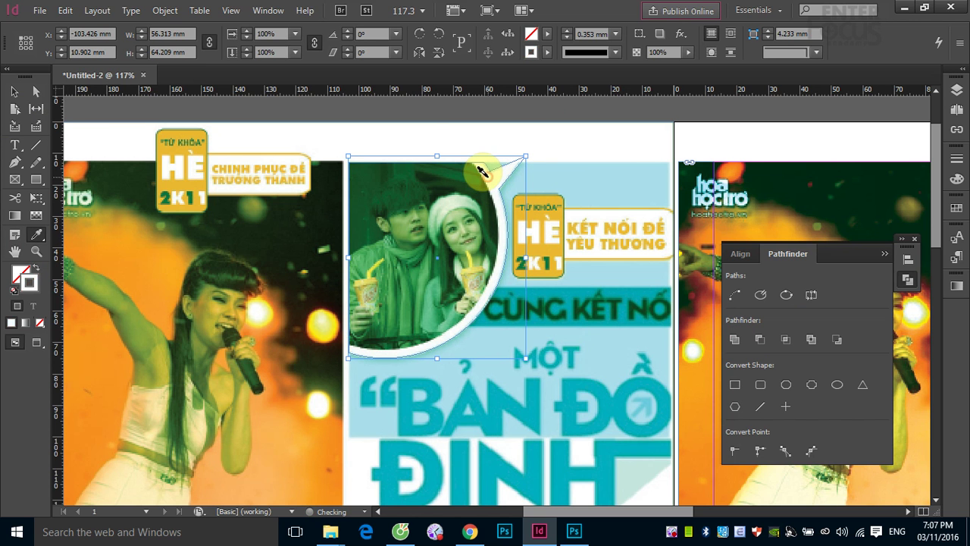
left_click(14, 91)
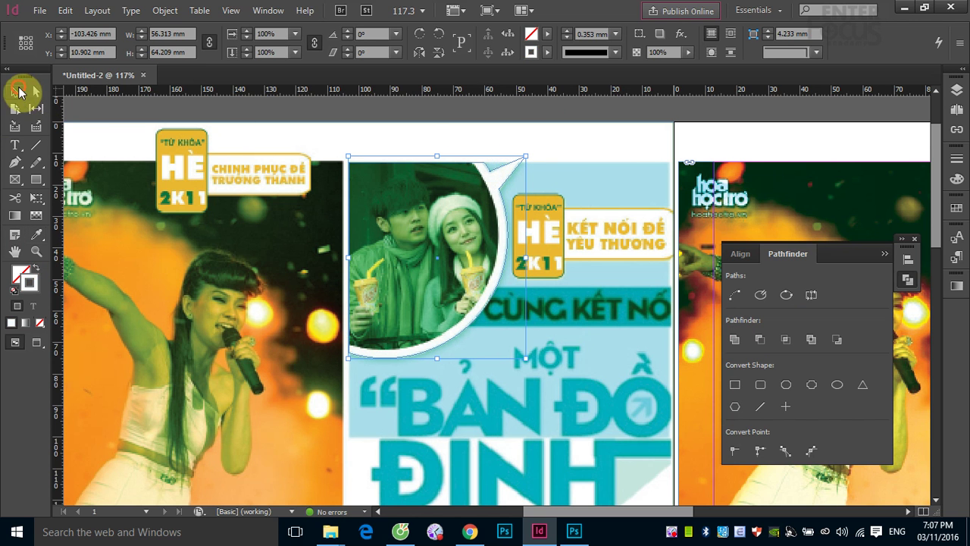
left_click(557, 132)
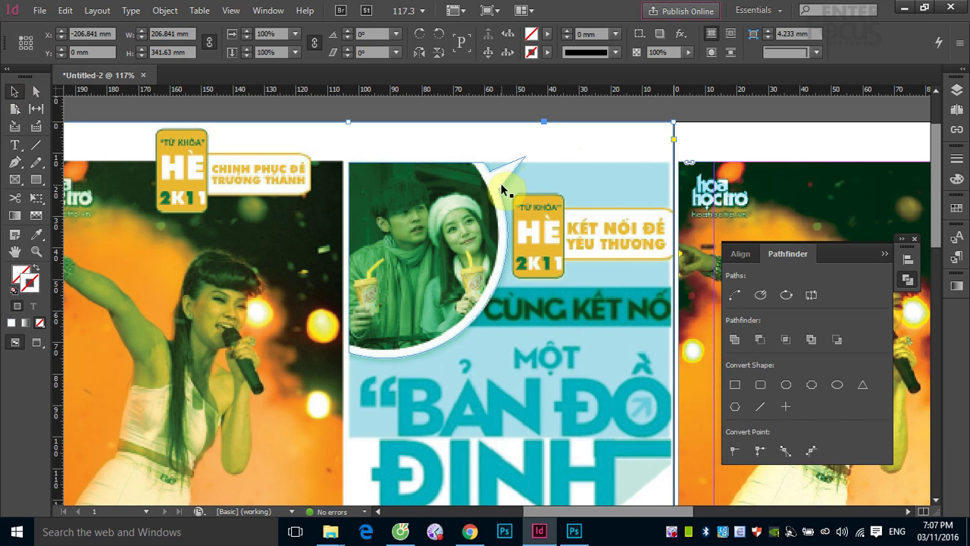
left_click(501, 184)
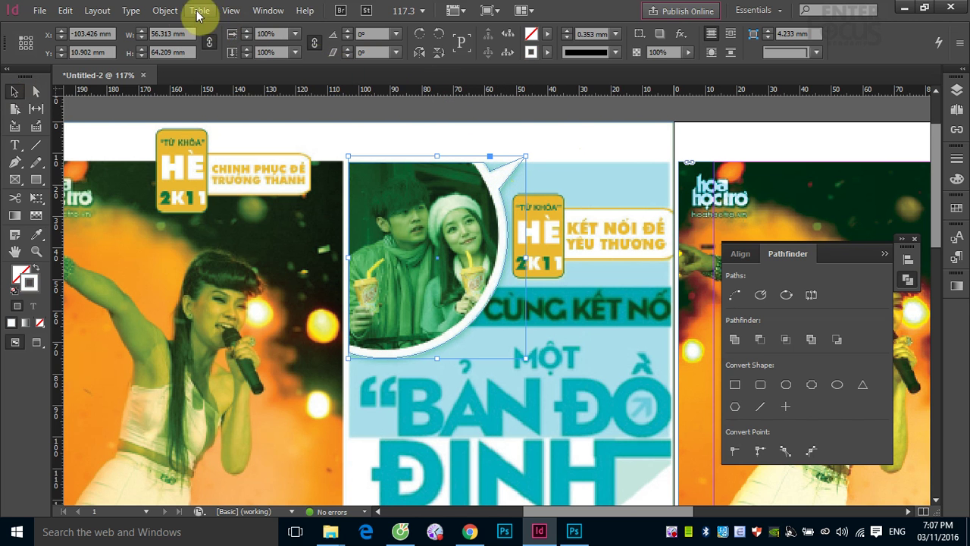
right_click(506, 179)
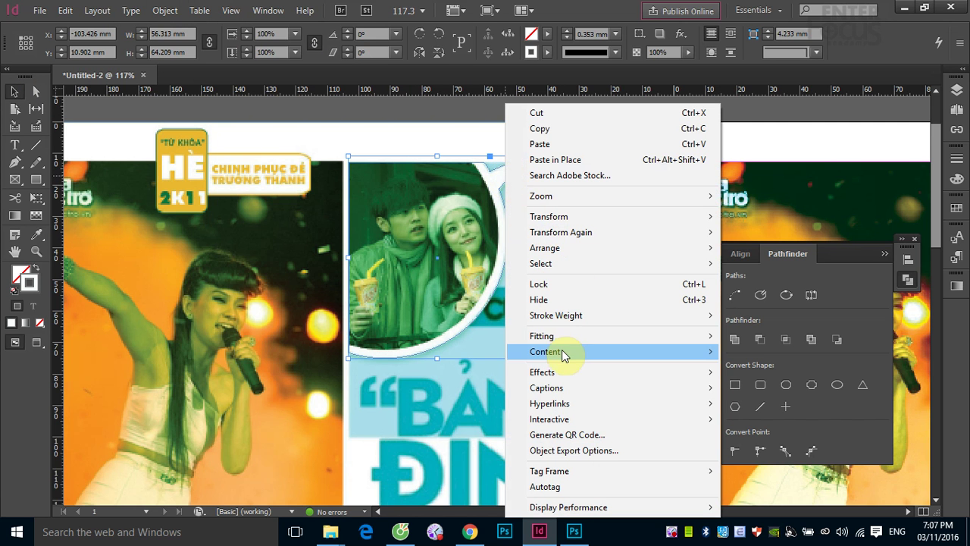
left_click(548, 372)
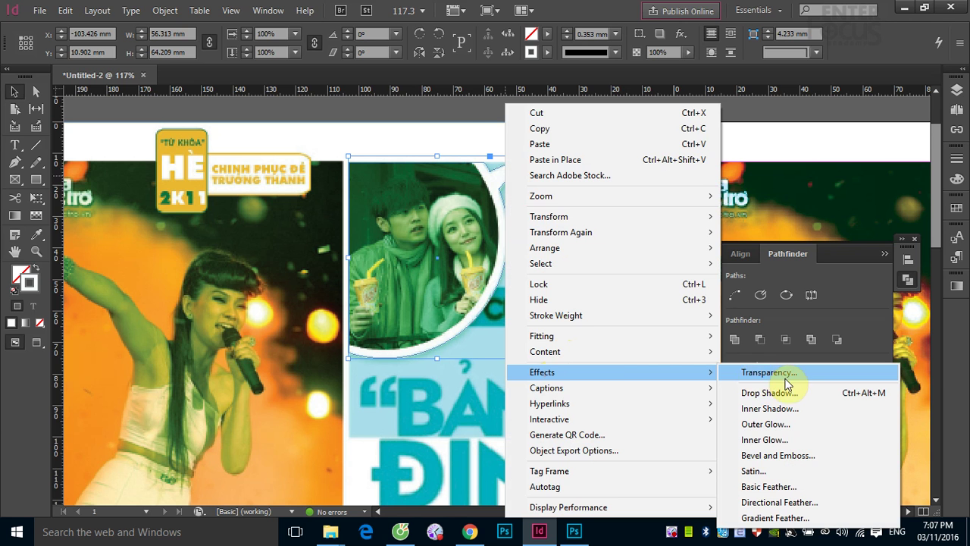
left_click(784, 394)
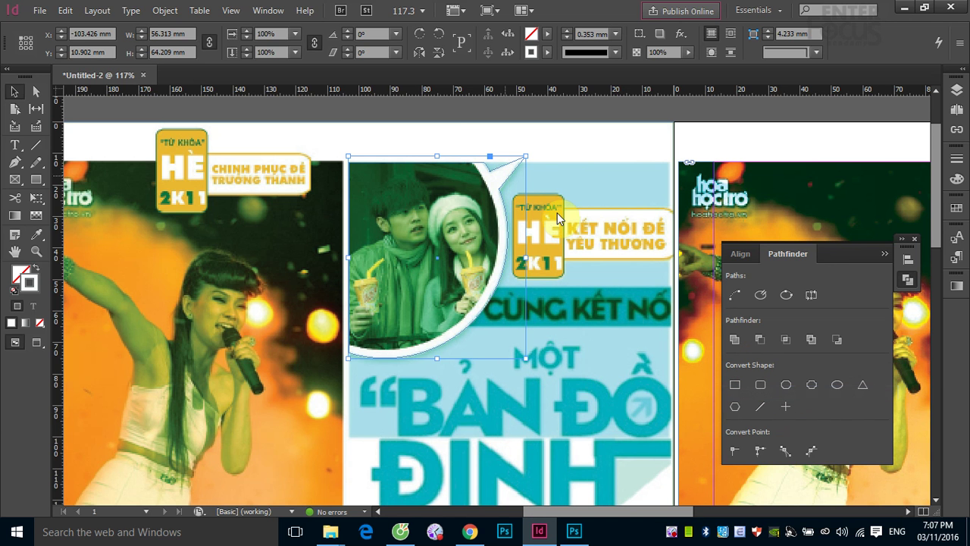
left_click_drag(309, 133, 212, 144)
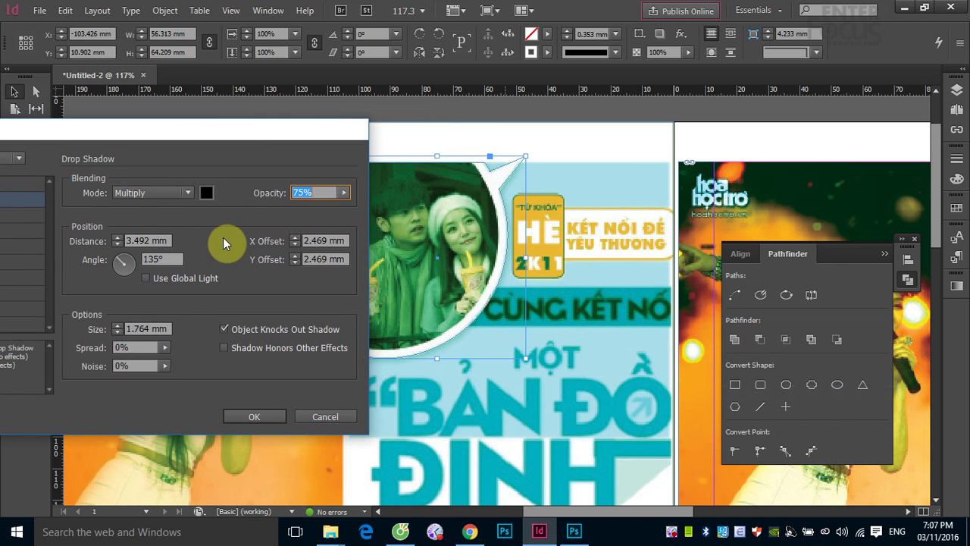
left_click(206, 193)
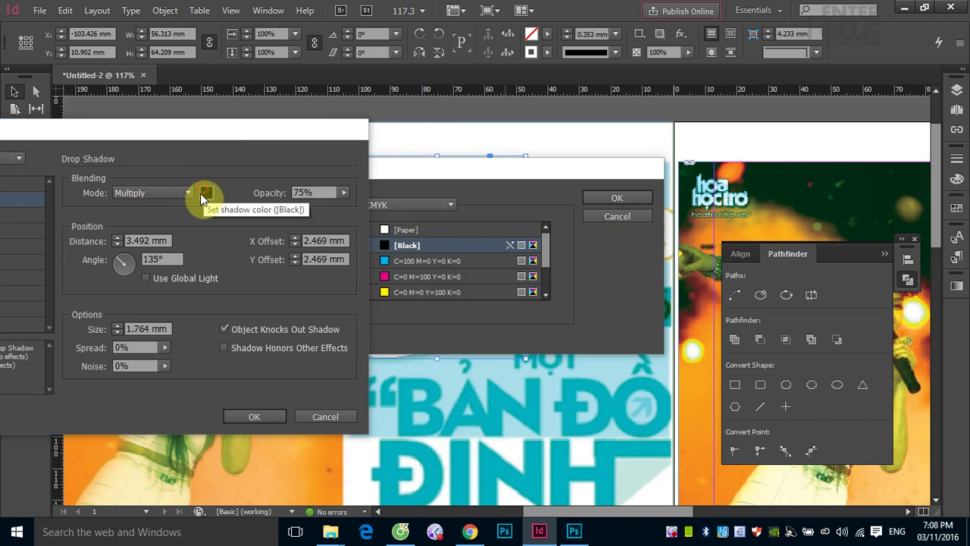
left_click_drag(547, 245, 549, 279)
left_click(618, 219)
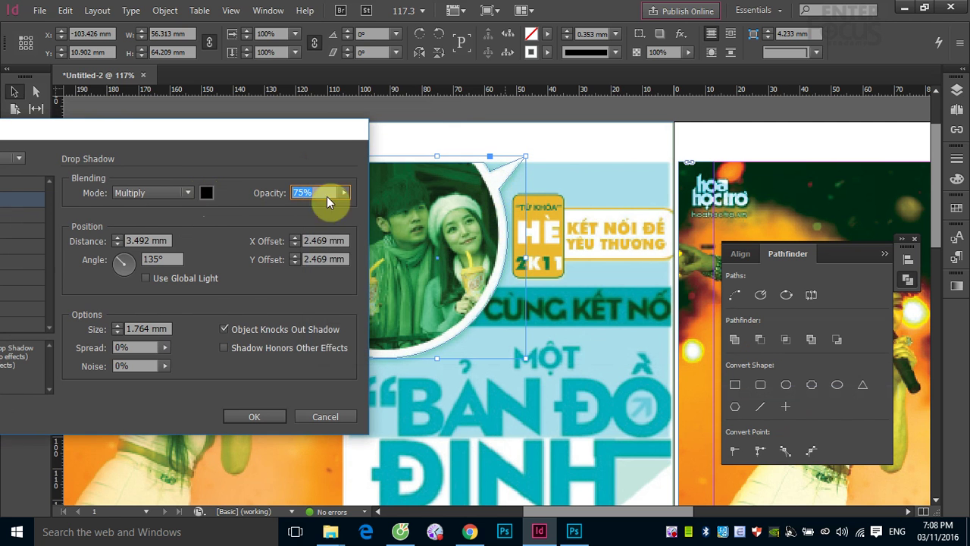
left_click(320, 416)
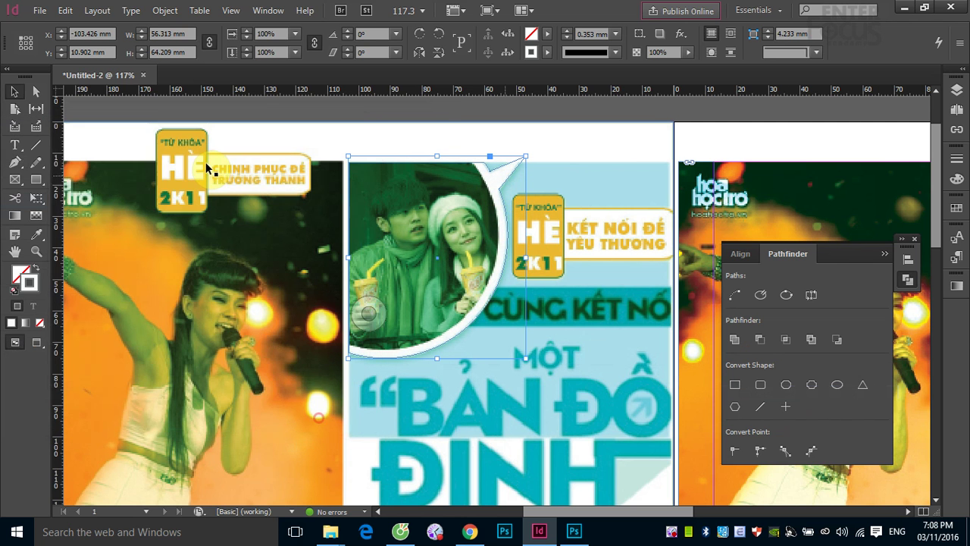
- Draw a rectangle about 21 × 18 mm beside the bubble's pointer and fill it with the teal sampled from the reference bubble's shadow
left_click(36, 178)
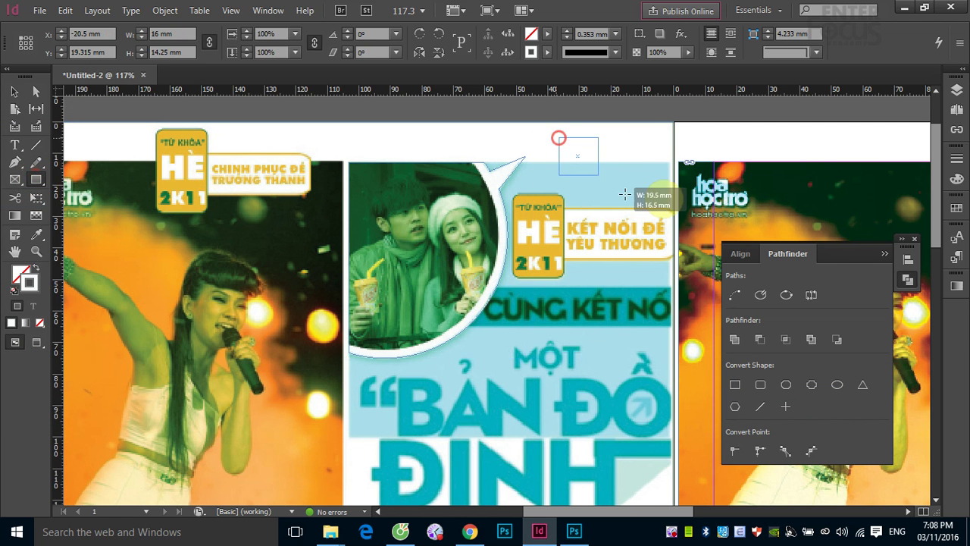
left_click_drag(558, 138, 625, 194)
left_click_drag(486, 140, 629, 208)
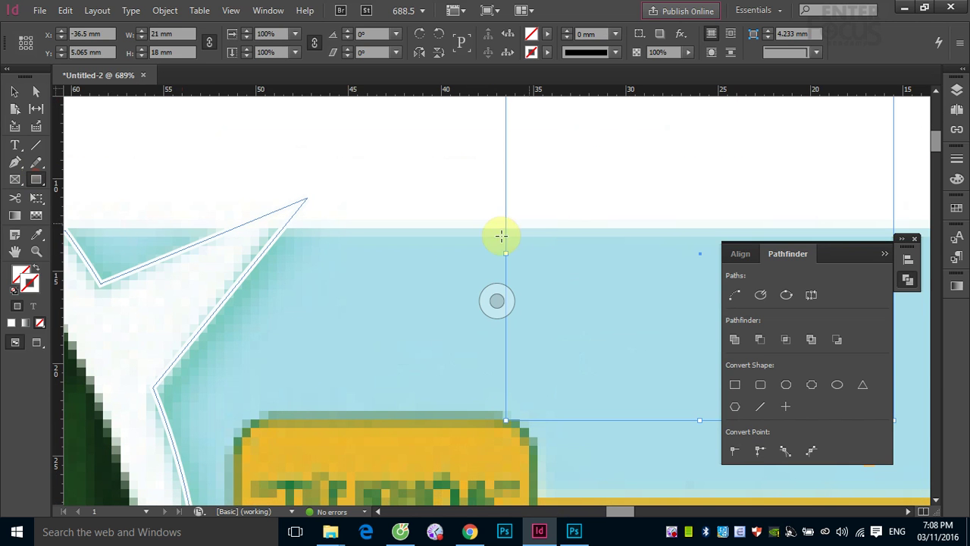
left_click(36, 234)
left_click(236, 289)
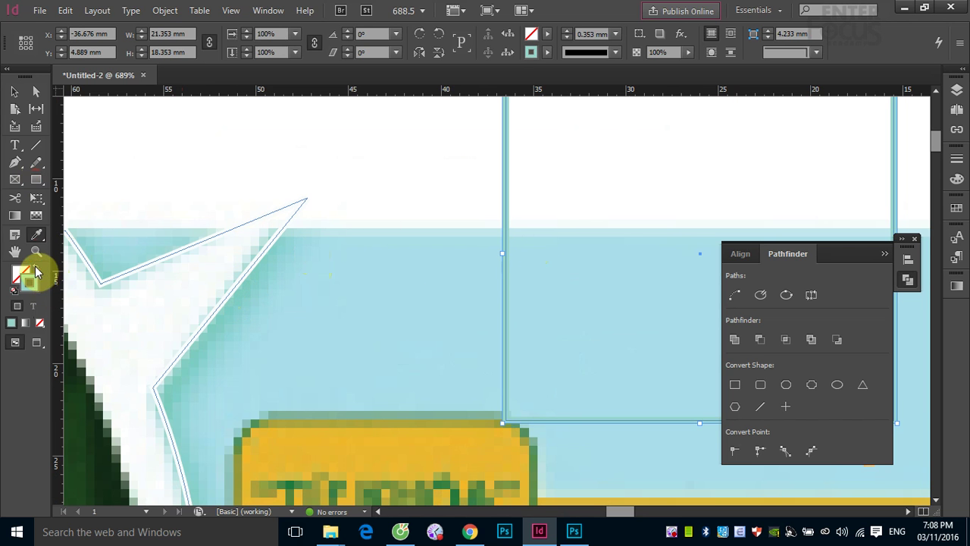
left_click(35, 268)
left_click(15, 92)
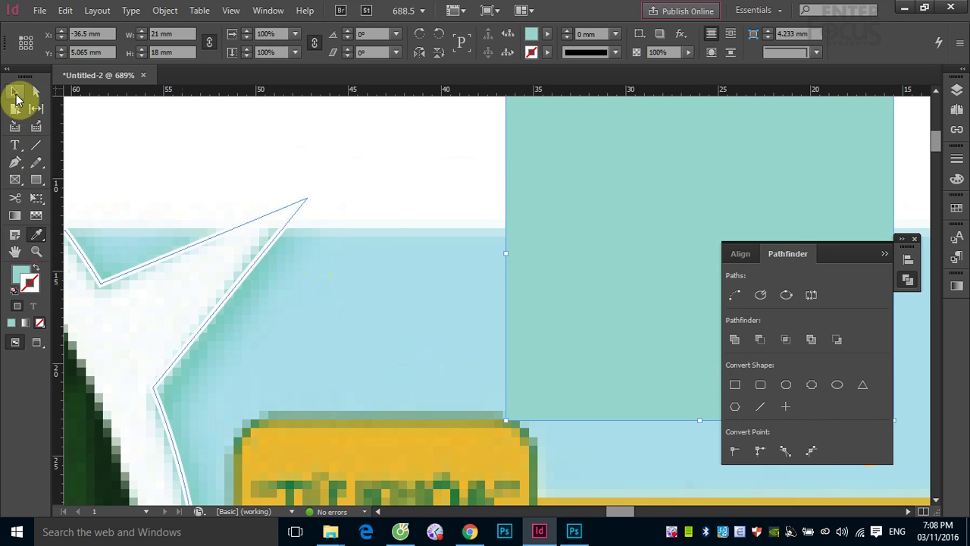
- Save the rectangle's teal fill as a new swatch, C=41 M=0 Y=23 K=0, and delete the rectangle
left_click(265, 166)
key("ctrl+minus")
key("ctrl+minus")
key("ctrl+minus")
key("ctrl+minus")
key("ctrl+minus")
key("ctrl+minus")
key("ctrl+minus")
key("ctrl+minus")
key("ctrl+minus")
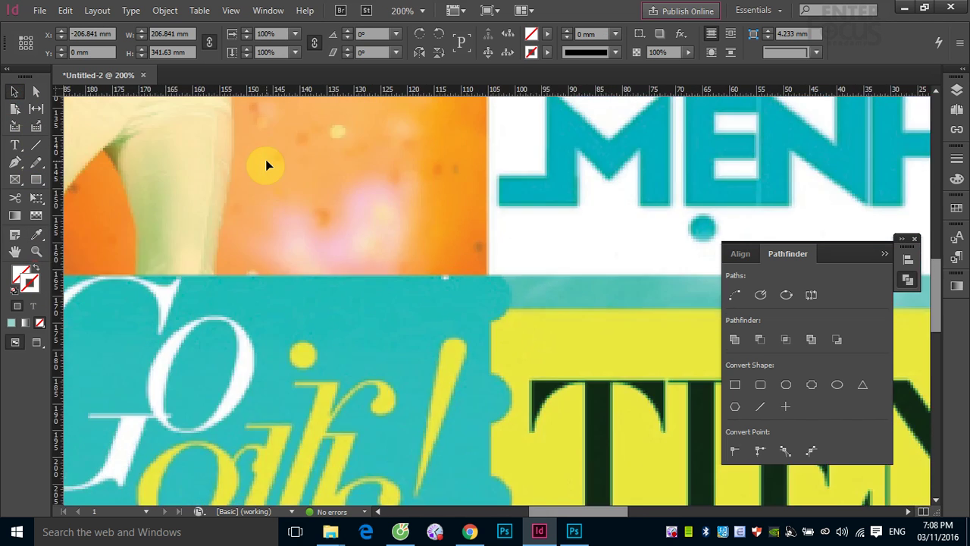
key("ctrl+minus")
key("ctrl+minus")
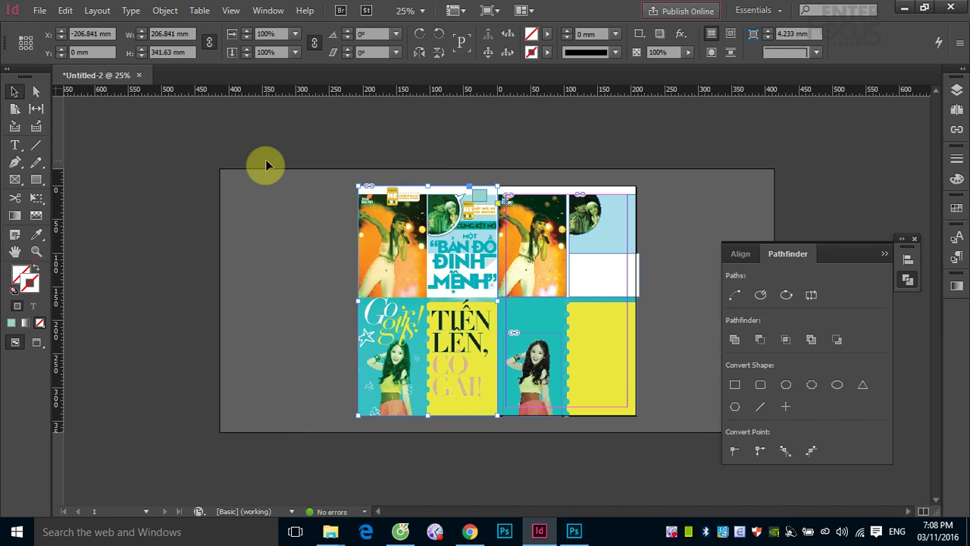
left_click(443, 167)
left_click_drag(485, 199, 501, 208)
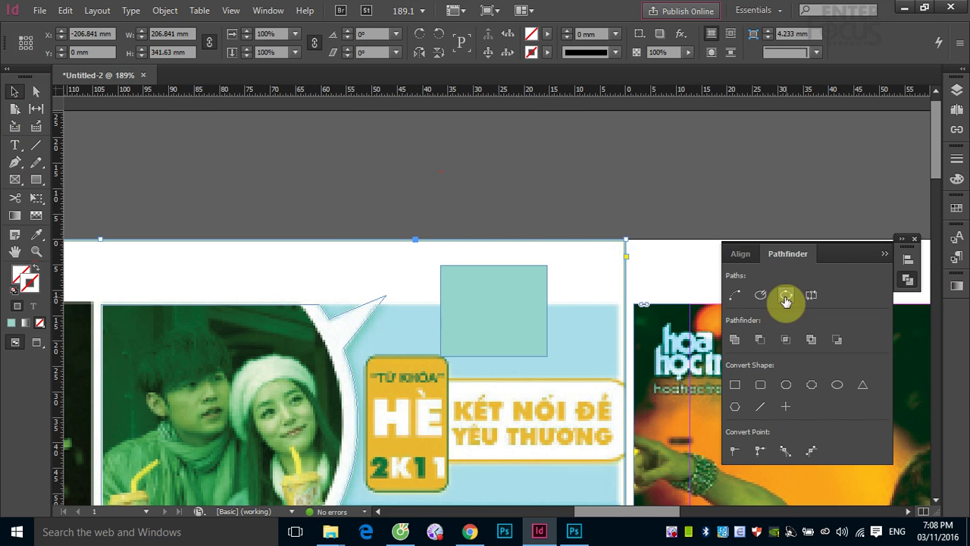
left_click(956, 213)
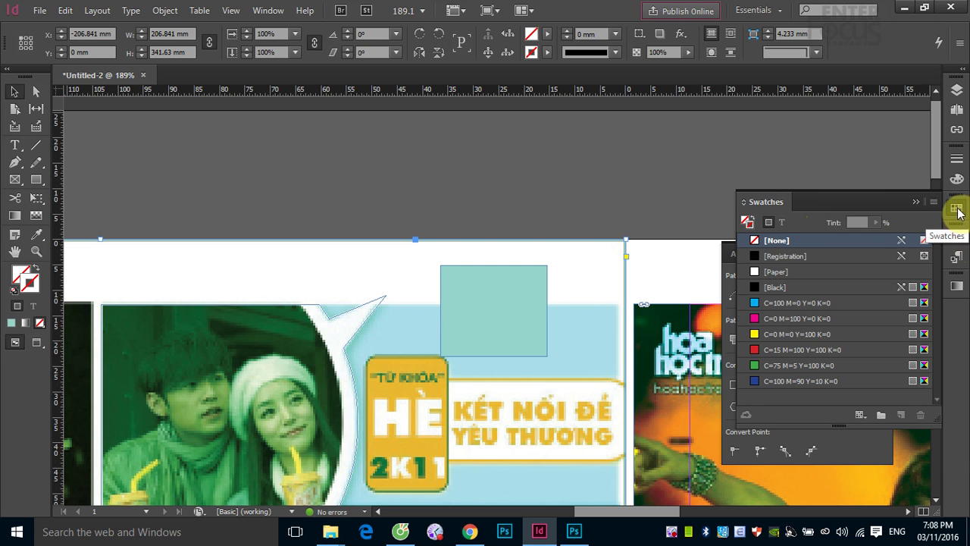
left_click(502, 319)
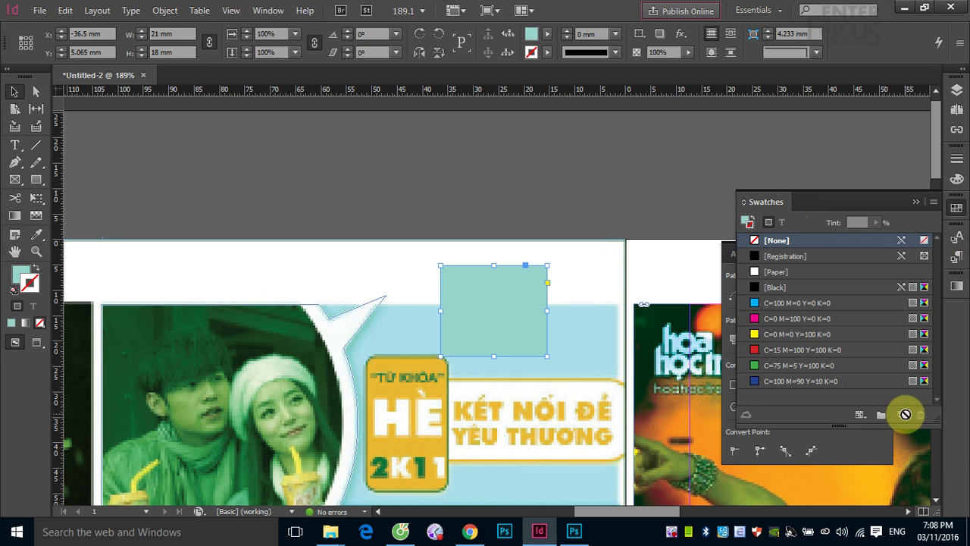
left_click(24, 272)
left_click(500, 315)
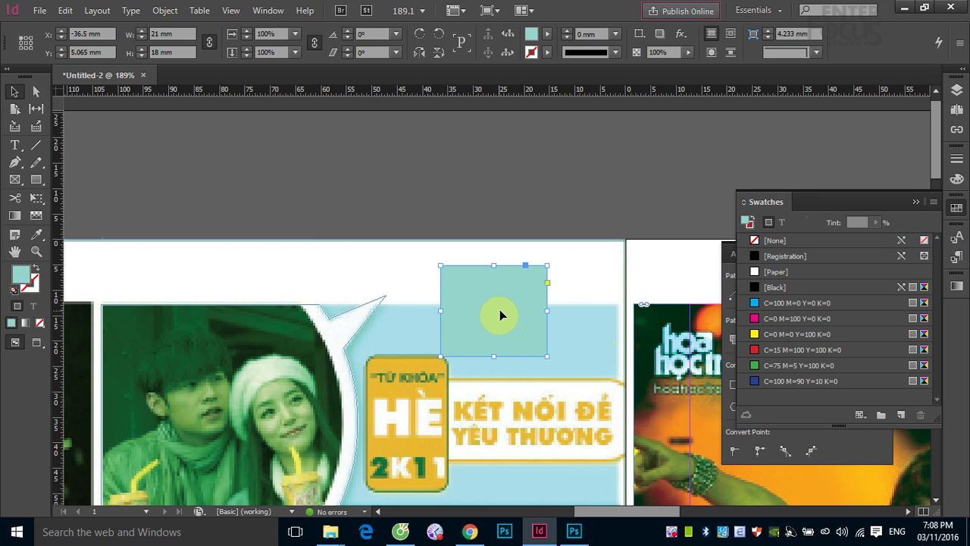
left_click(901, 416)
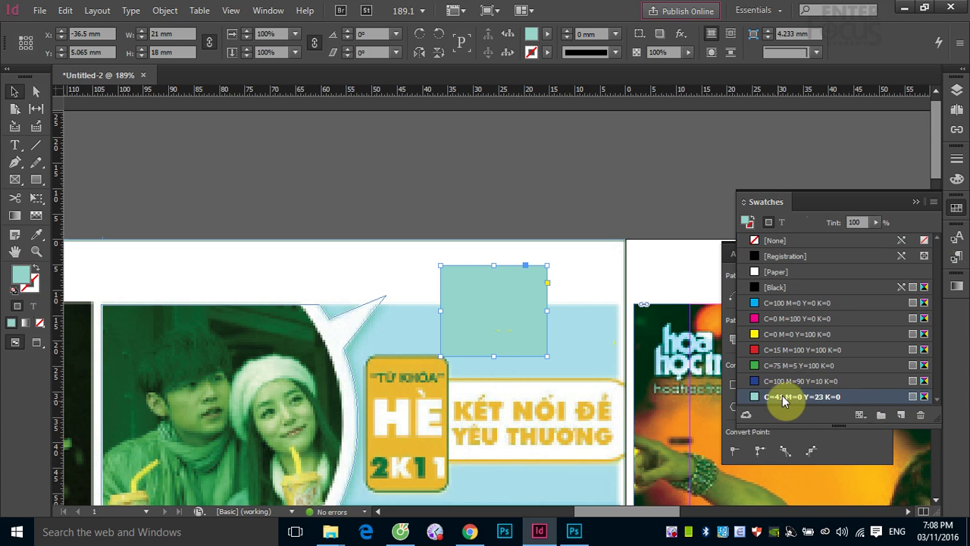
left_click(503, 288)
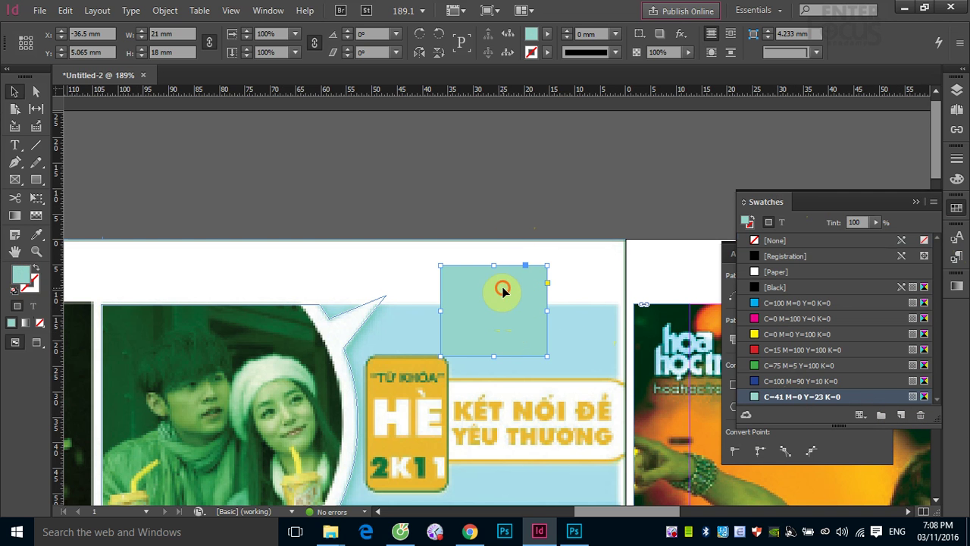
left_click(533, 204)
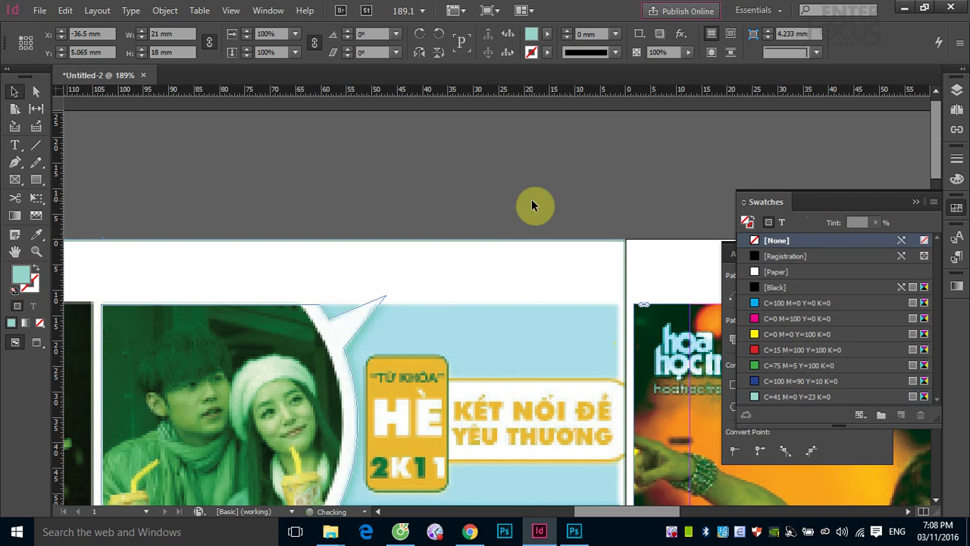
- Apply a drop shadow to the speech bubble shape, using the C=41 M=0 Y=23 K=0 swatch as the shadow color
left_click(345, 372)
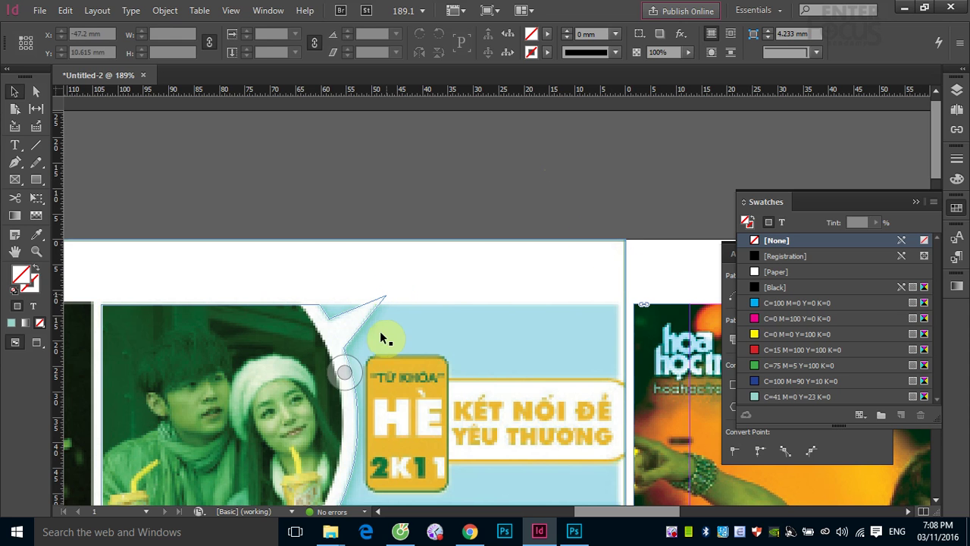
left_click(372, 319)
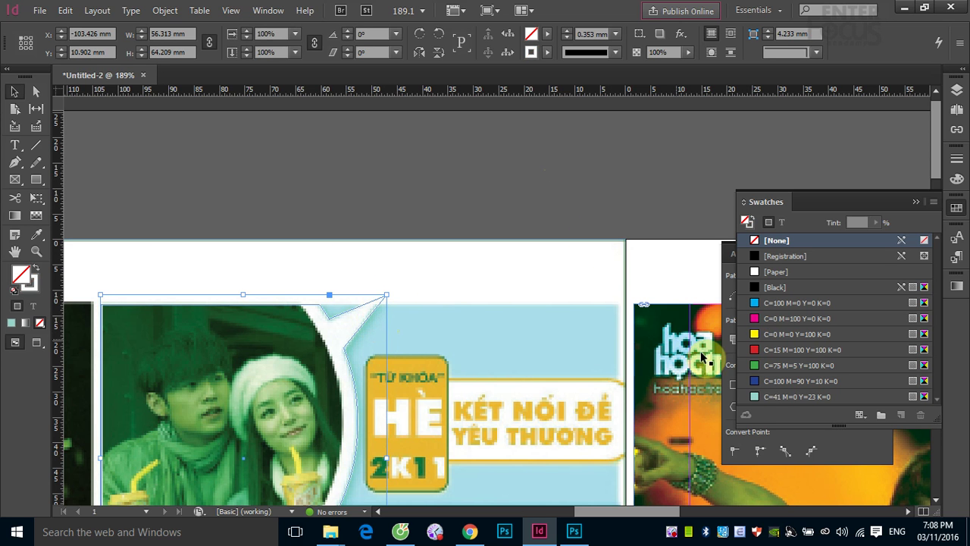
left_click(162, 11)
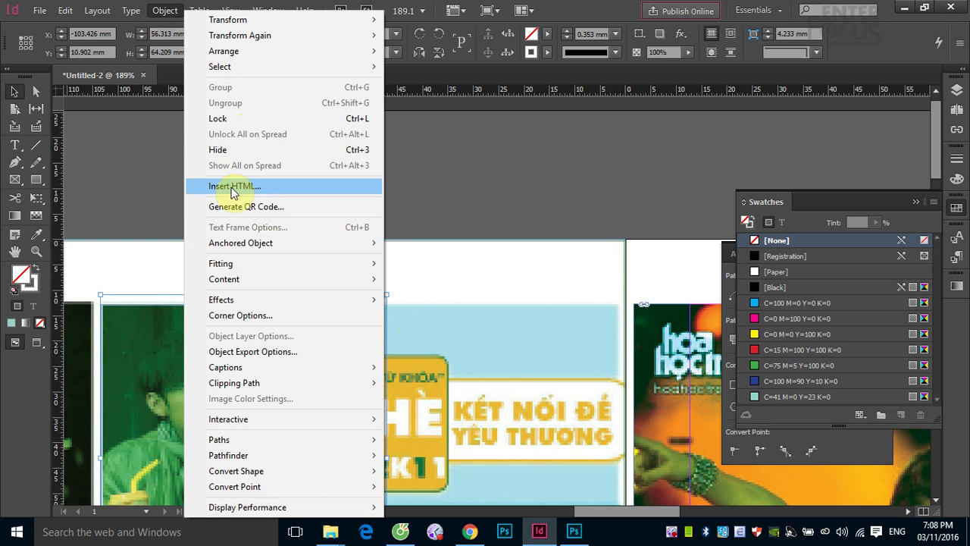
mouse_move(245, 301)
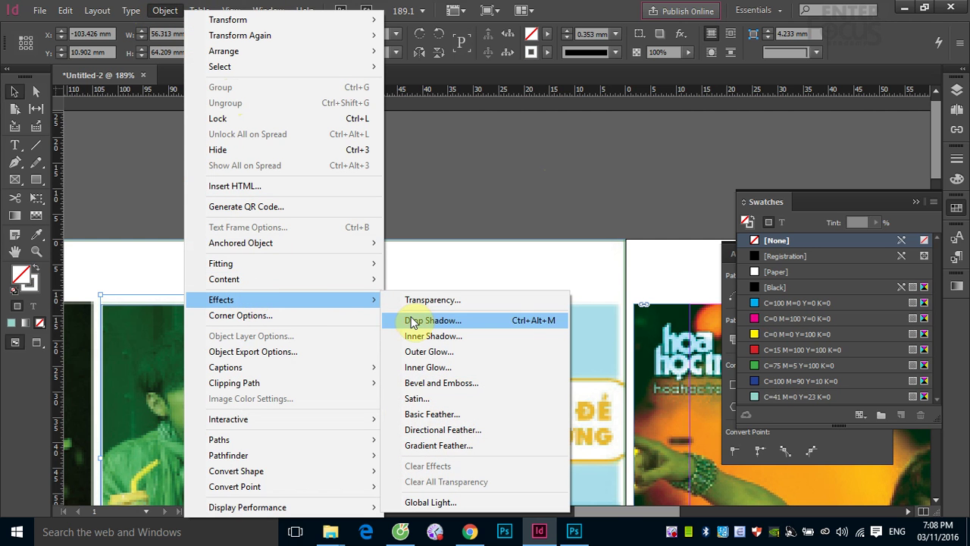
left_click(433, 325)
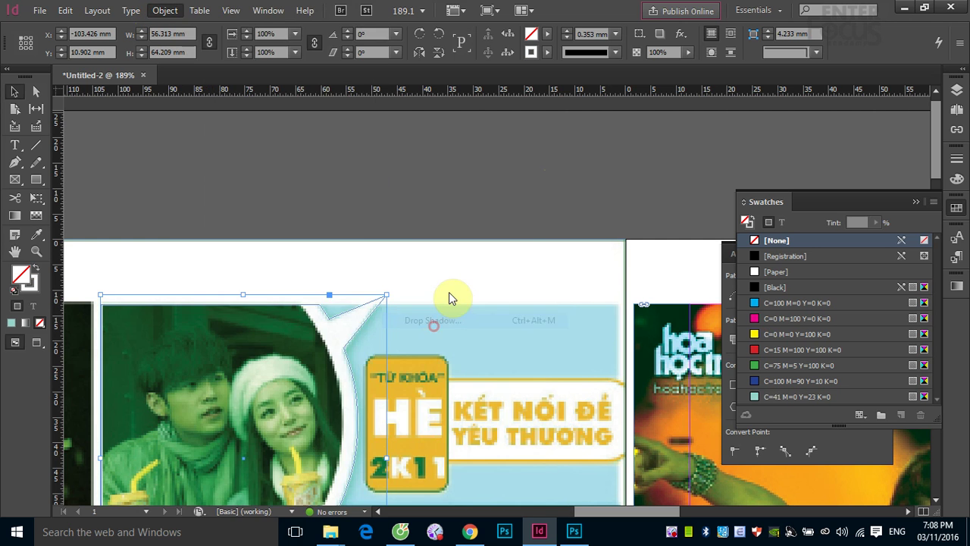
left_click(207, 194)
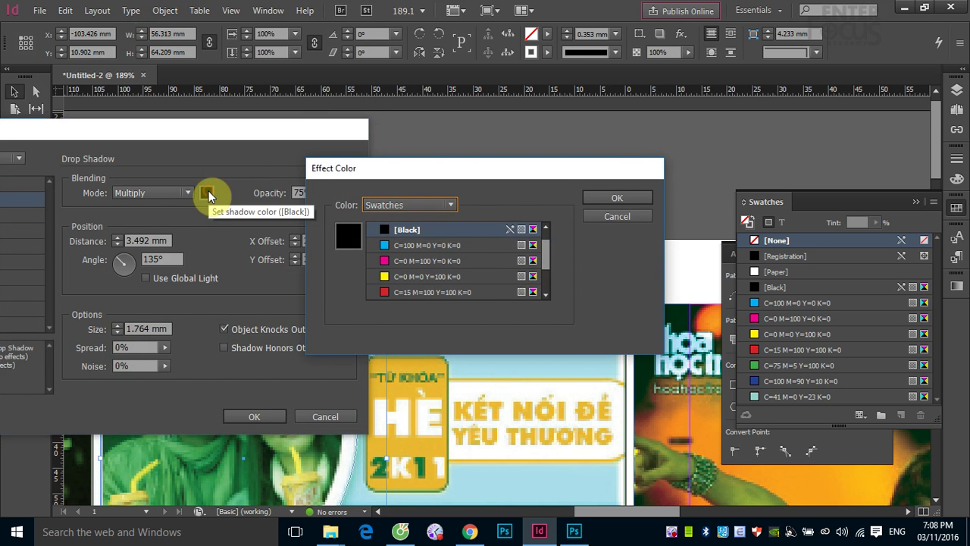
left_click_drag(546, 252, 520, 308)
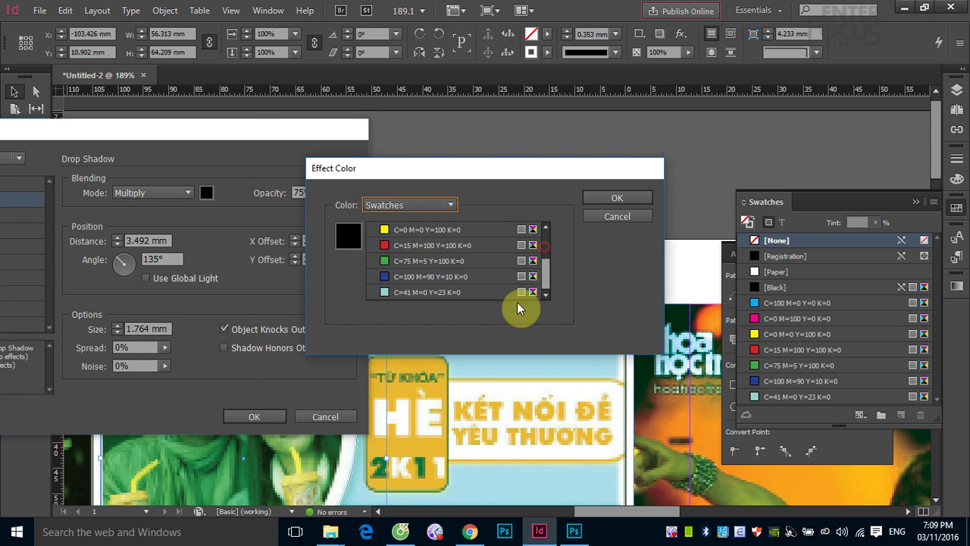
left_click(388, 293)
left_click(614, 198)
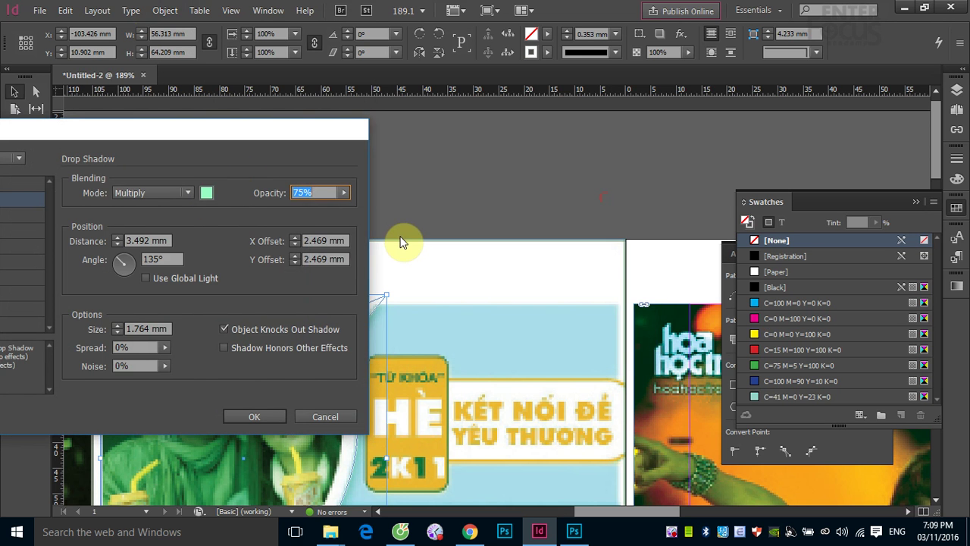
left_click_drag(223, 129, 795, 113)
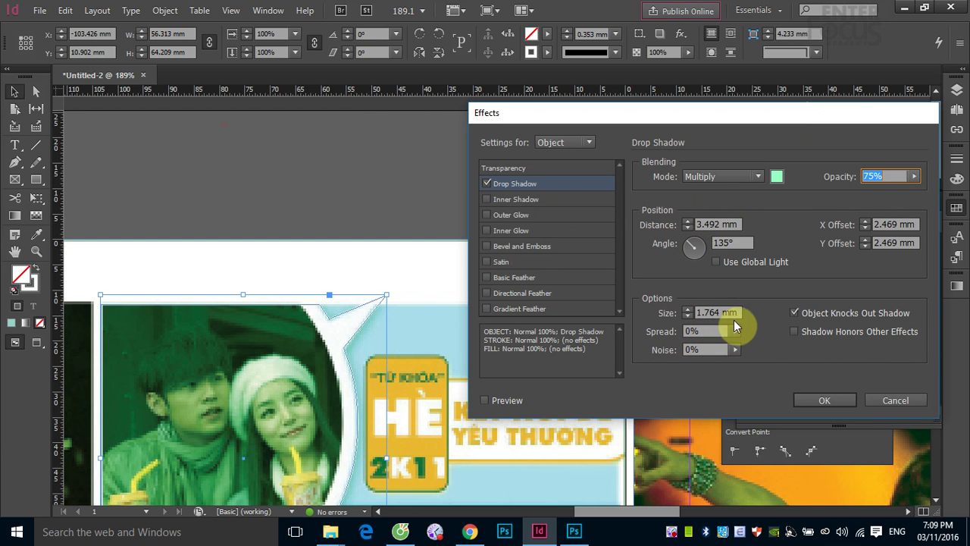
left_click(840, 403)
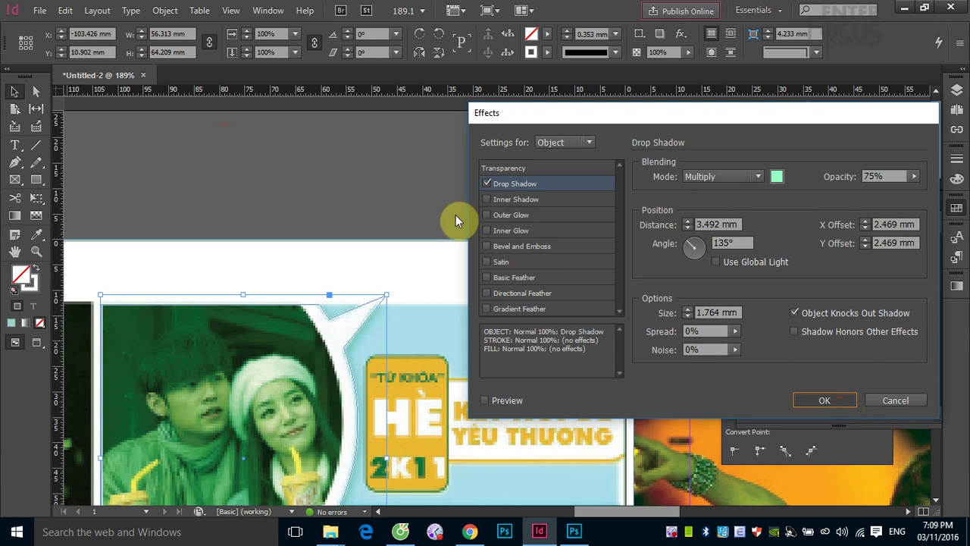
- Collapse the swatches and pathfinder controls to clear the view of the reference and the working page
left_click(913, 203)
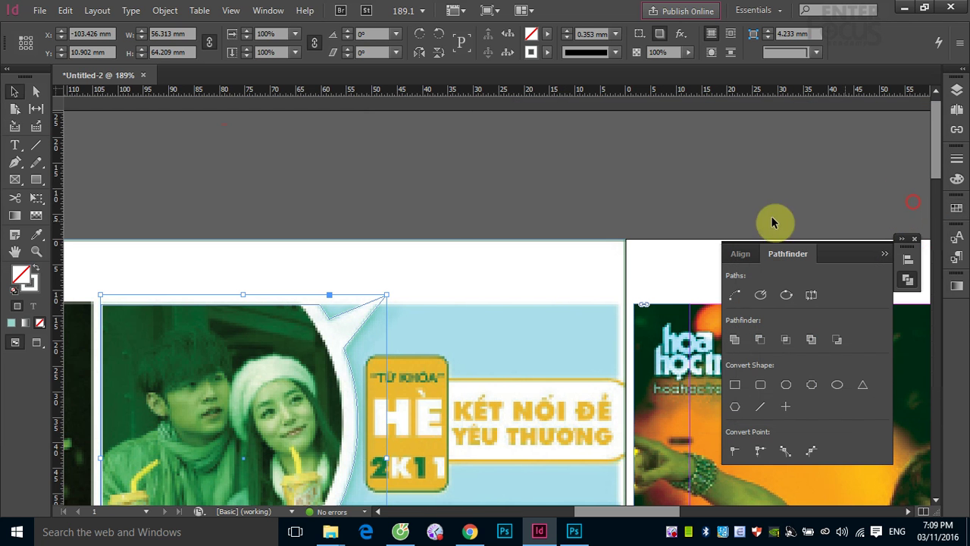
left_click(884, 254)
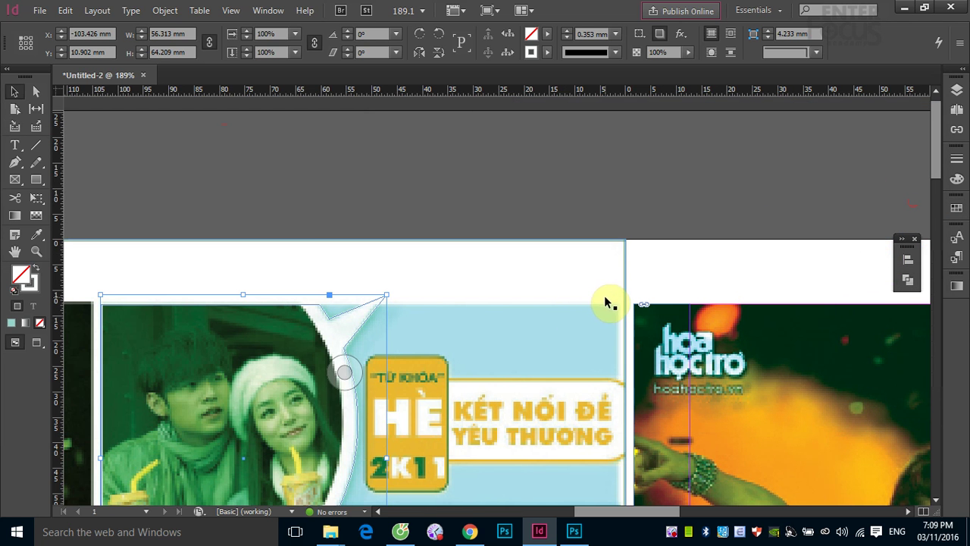
key("ctrl+minus")
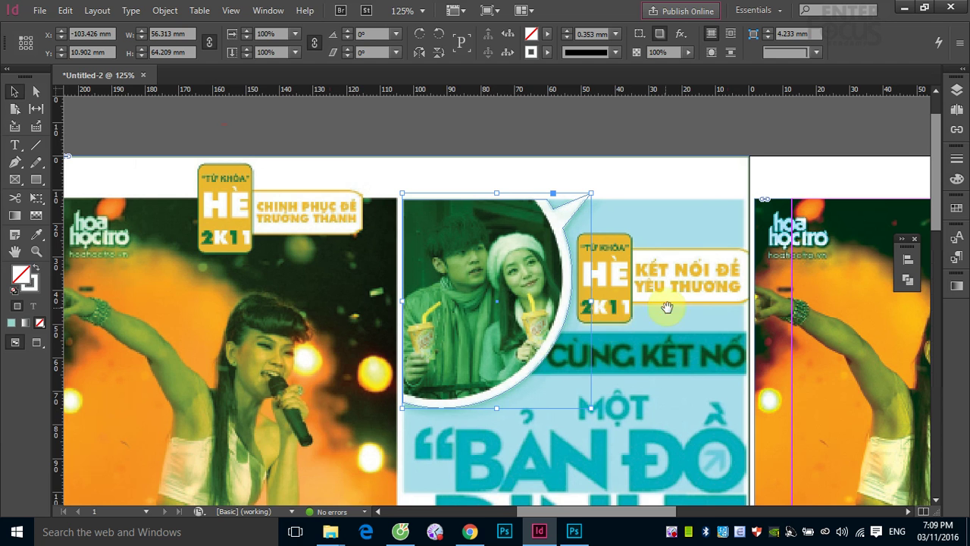
left_click_drag(617, 304, 298, 244)
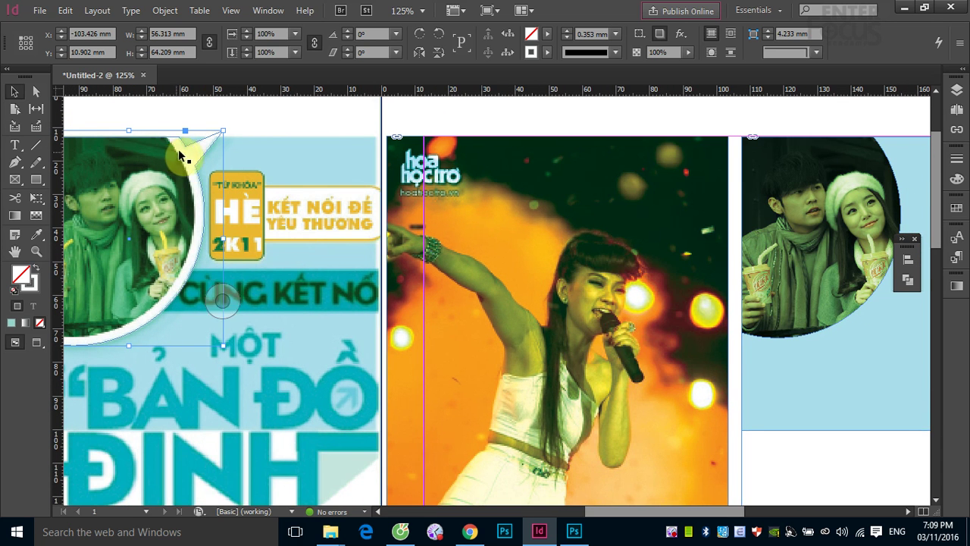
- Move the speech bubble outline onto the couple's photo on the working page and swap its white stroke to the fill
left_click_drag(184, 153, 811, 180)
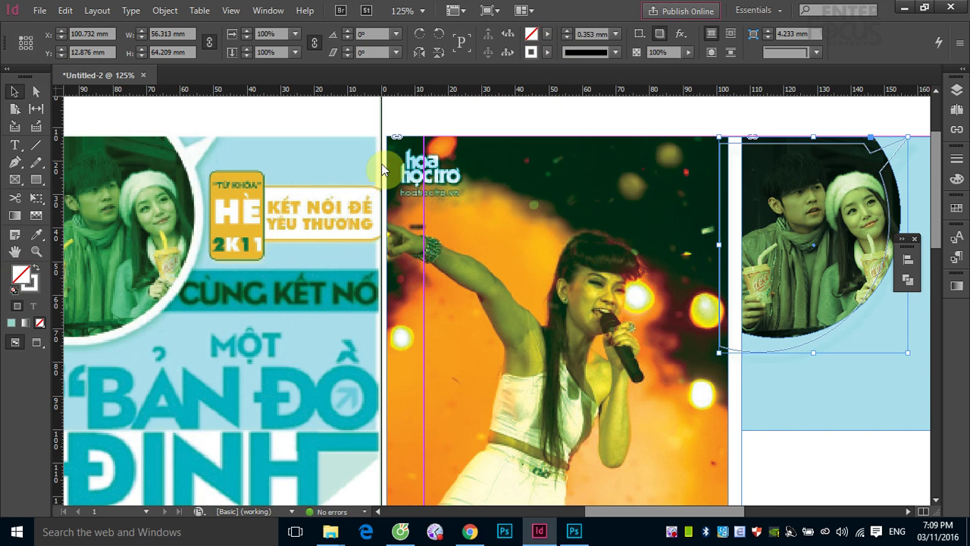
left_click(36, 270)
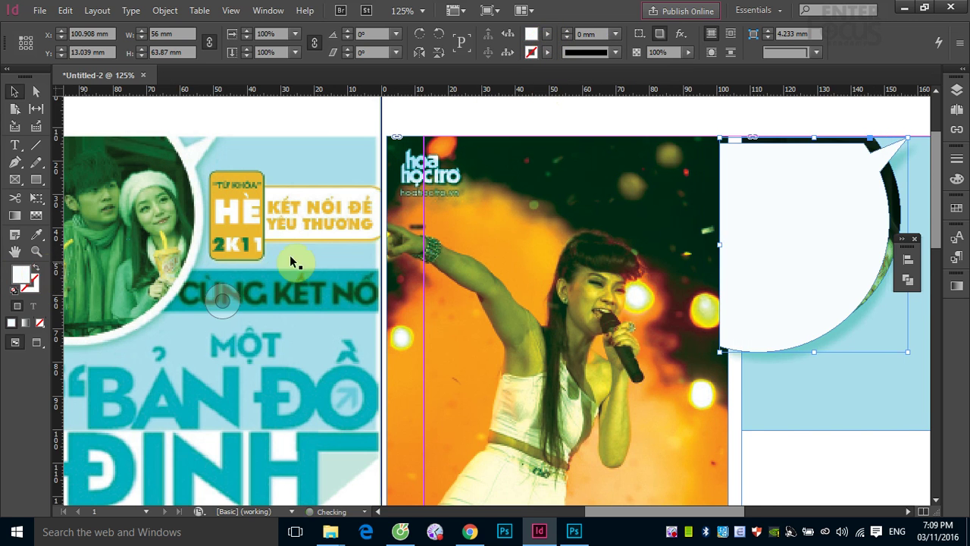
left_click_drag(767, 223, 772, 238)
- Align the left and top edges of the speech bubble with the couple's photo
left_click_drag(798, 137, 798, 137)
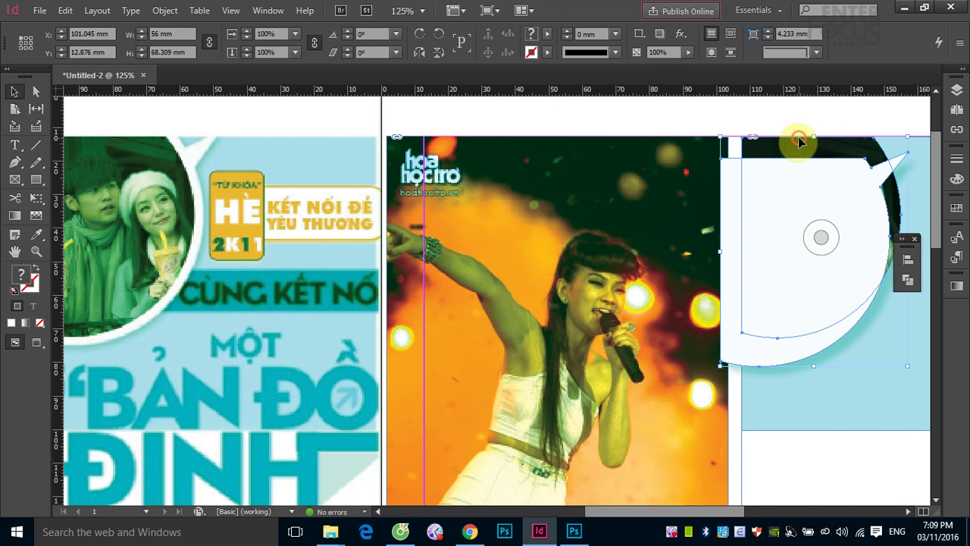
left_click(906, 259)
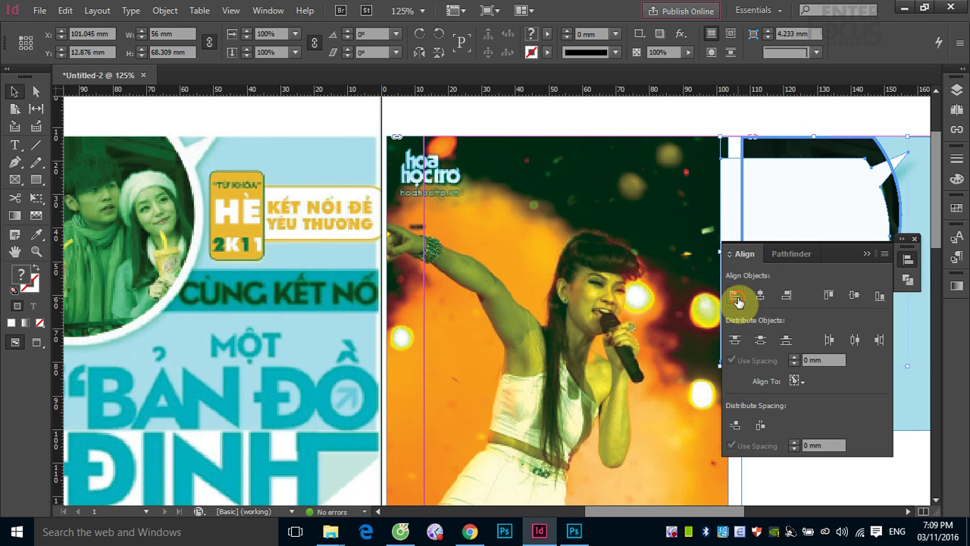
left_click(739, 301)
left_click(829, 296)
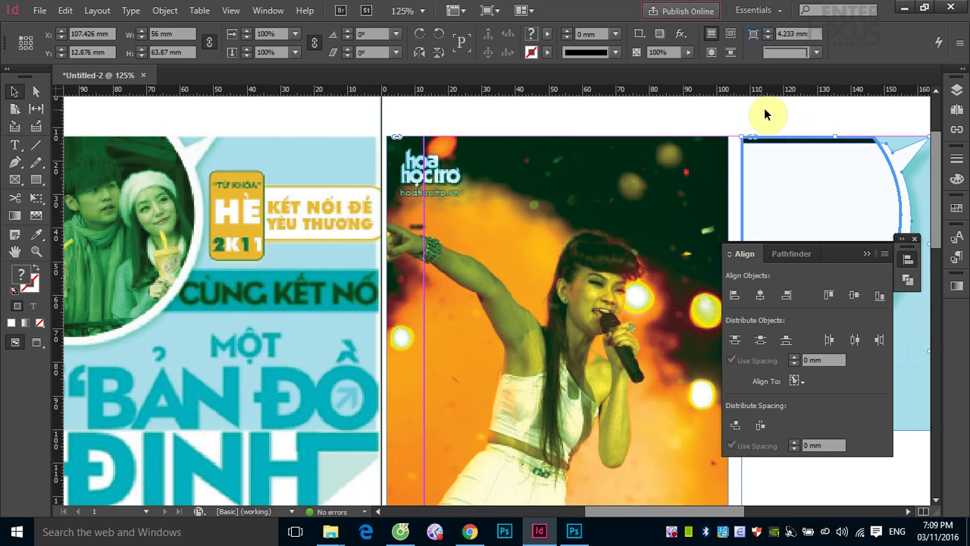
- Send the white speech bubble behind the couple's photo
left_click_drag(764, 113, 537, 119)
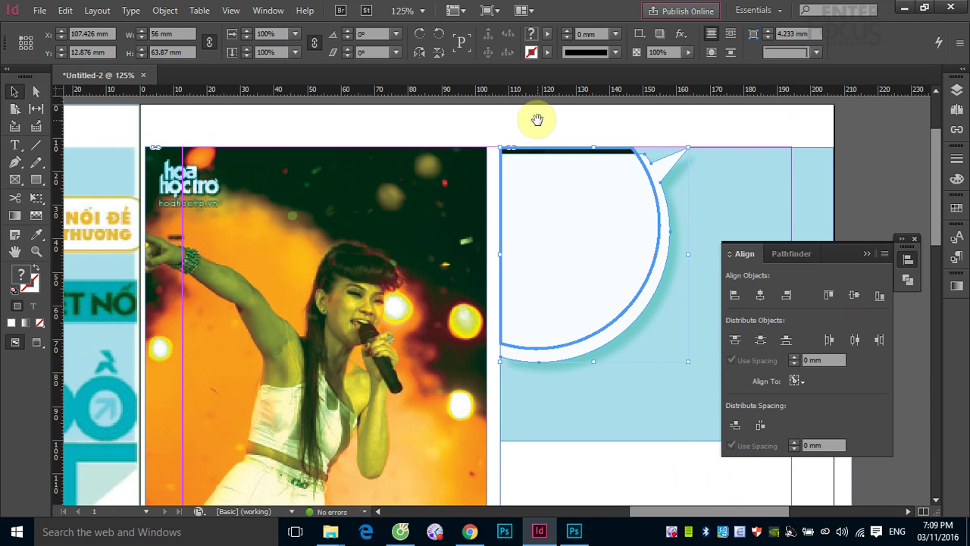
left_click(618, 125)
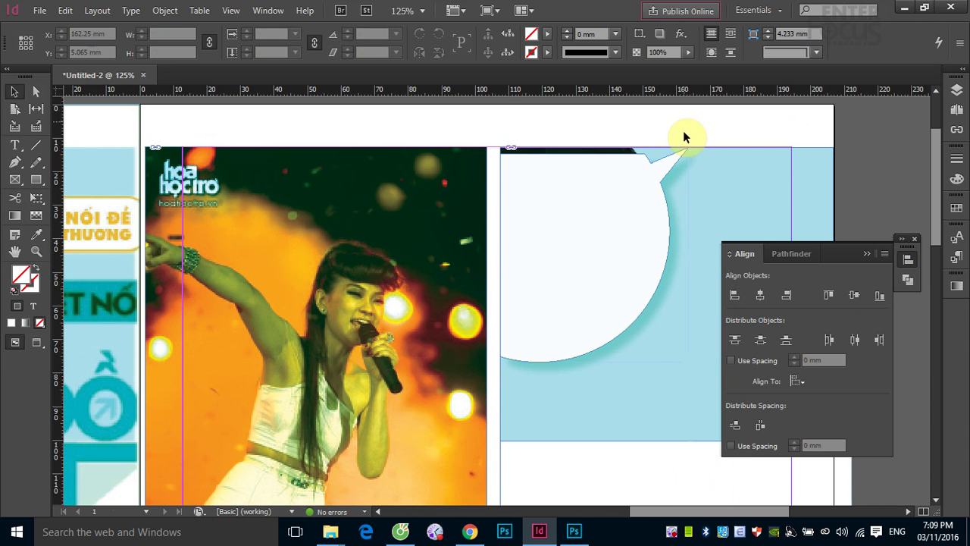
left_click(637, 180)
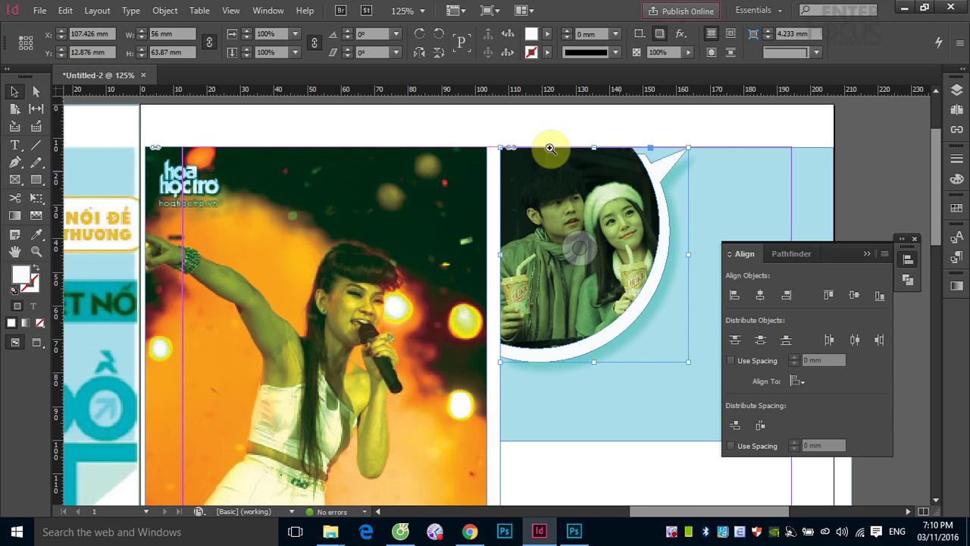
- Move the speech bubble up about 2 mm and nudge it back to the photo's left edge, at X 107.544 mm, Y 10.834 mm
left_click_drag(485, 135, 814, 372)
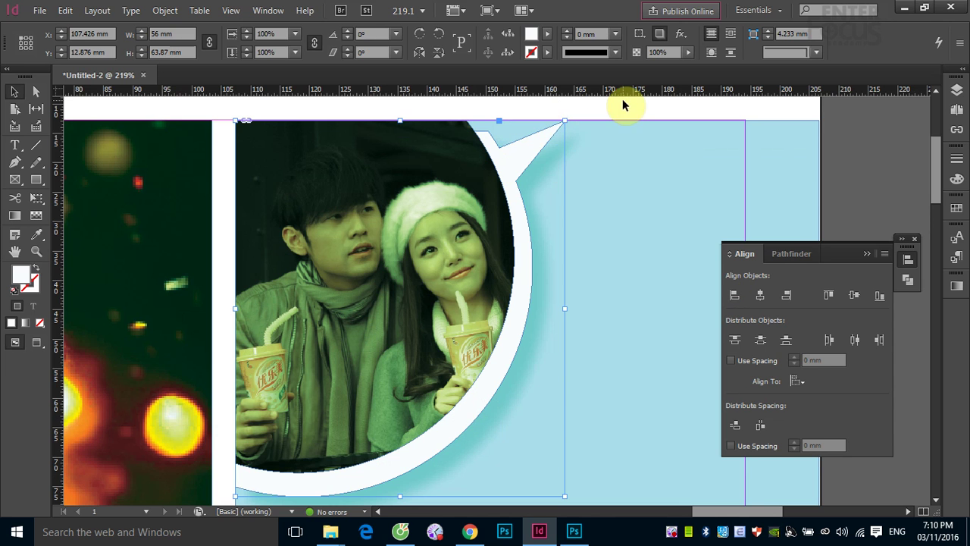
left_click(527, 156)
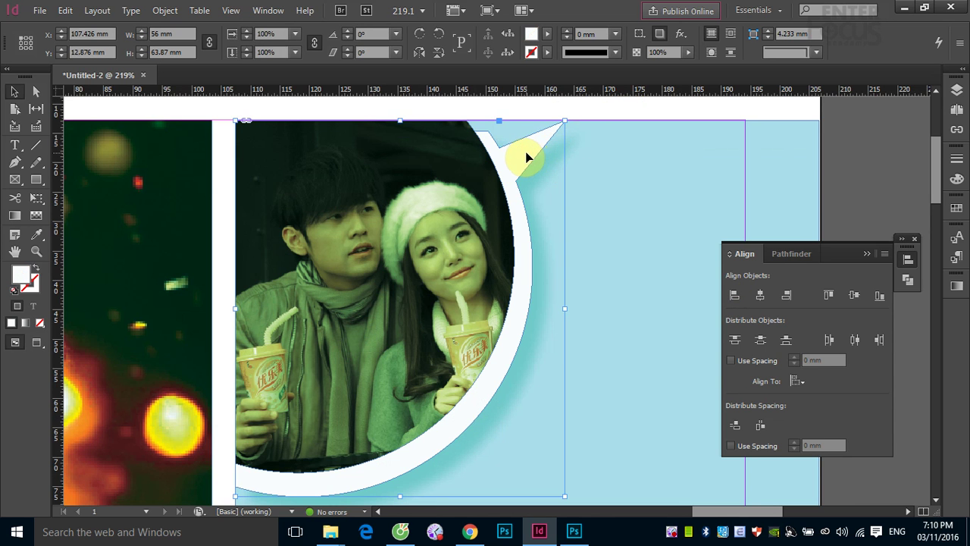
left_click_drag(526, 155, 531, 140)
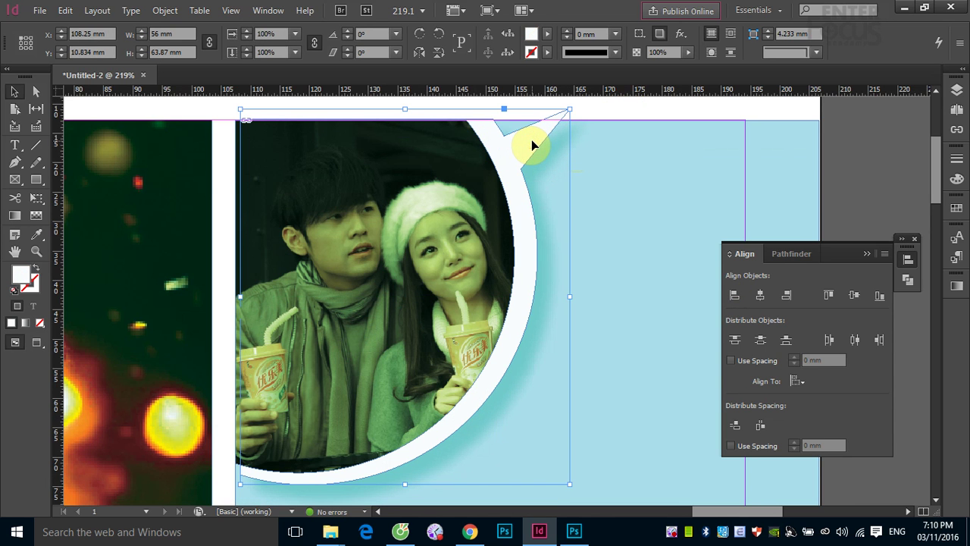
key("Left")
key("Left")
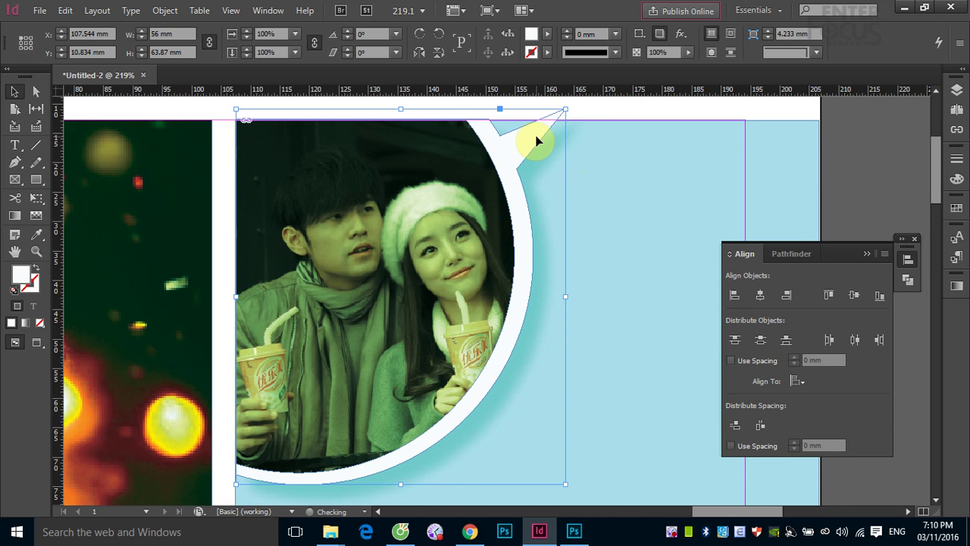
left_click(649, 102)
- Draw a rectangle about 47 × 6 mm over the pointer tip, with its lower edge on the top margin line
scroll(505, 147, "up", 2)
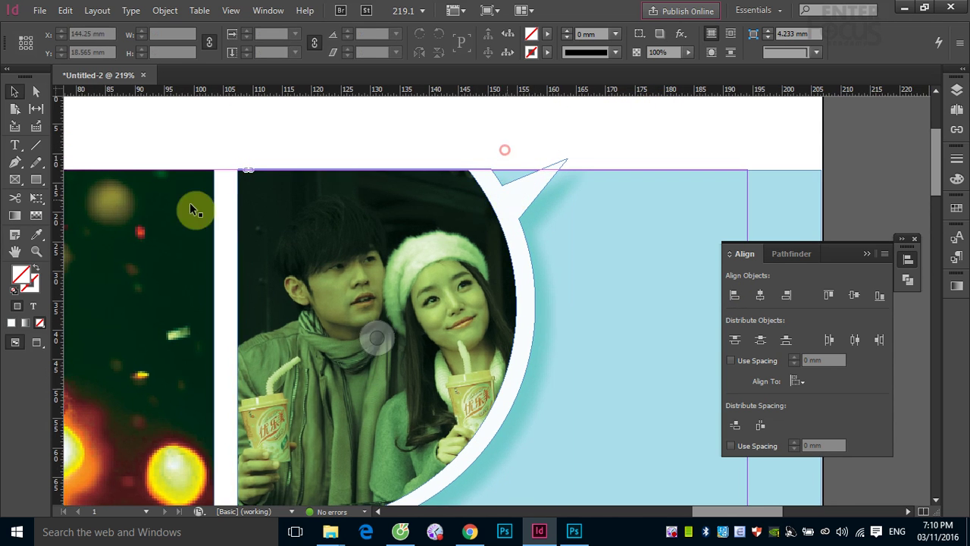
left_click(36, 179)
left_click_drag(391, 134, 670, 169)
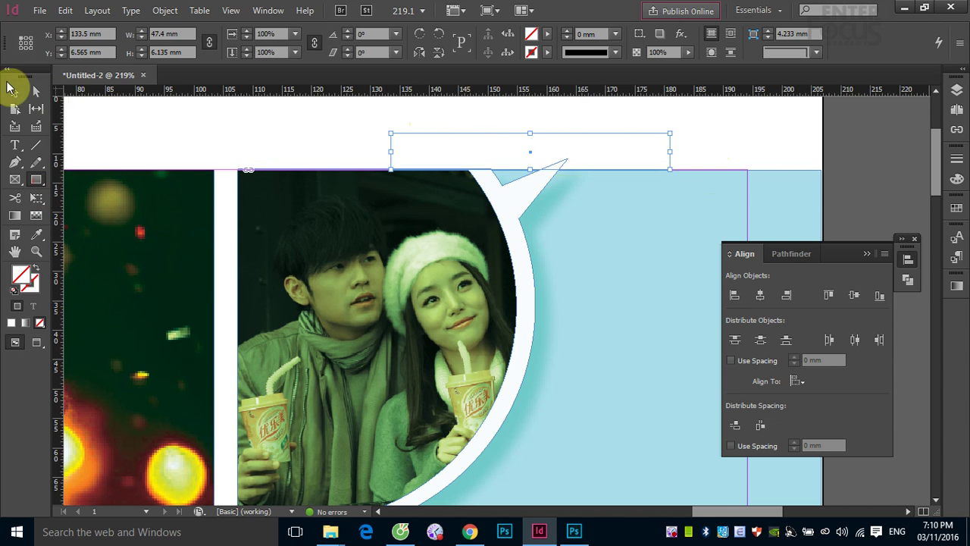
- Subtract the rectangle from the speech bubble to trim the part above the top margin
left_click(13, 89)
left_click(520, 218, "shift")
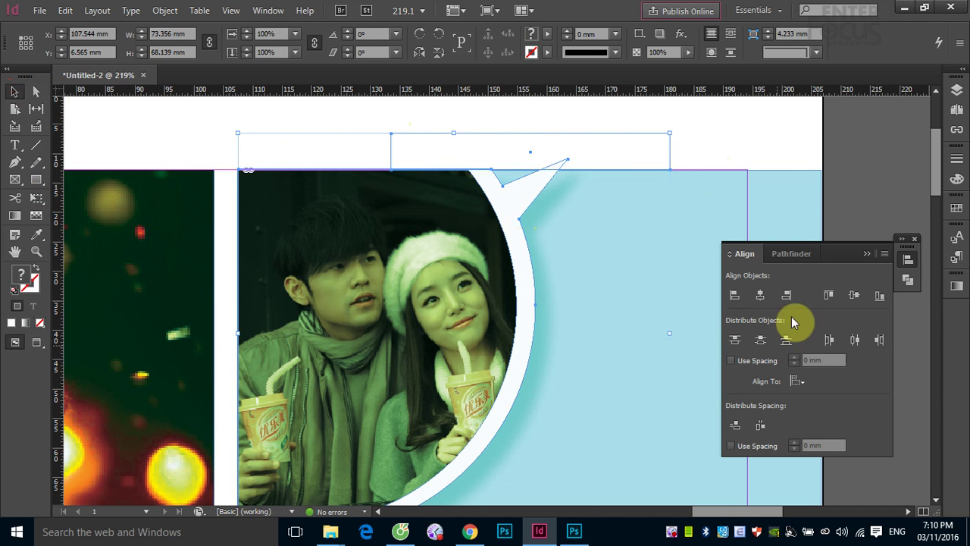
left_click(908, 279)
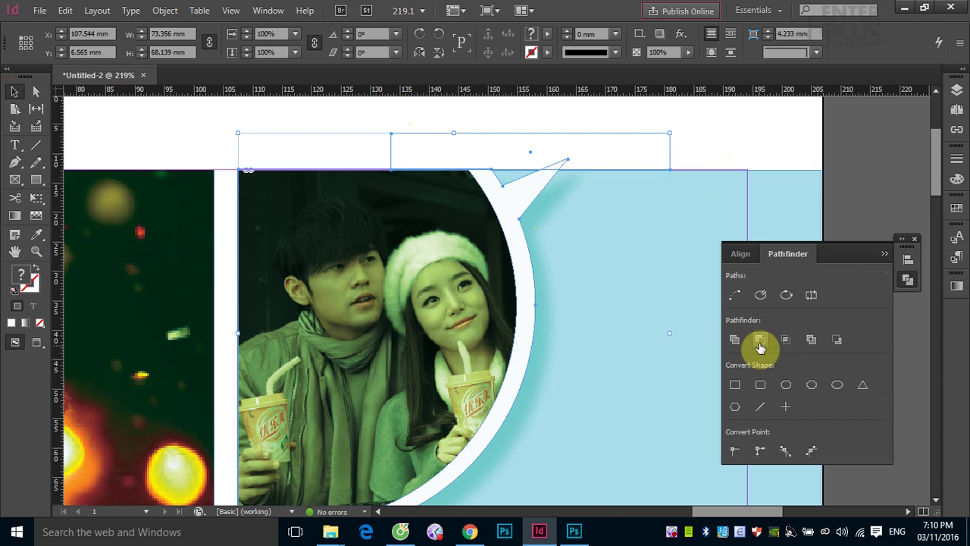
left_click(760, 340)
left_click(645, 147)
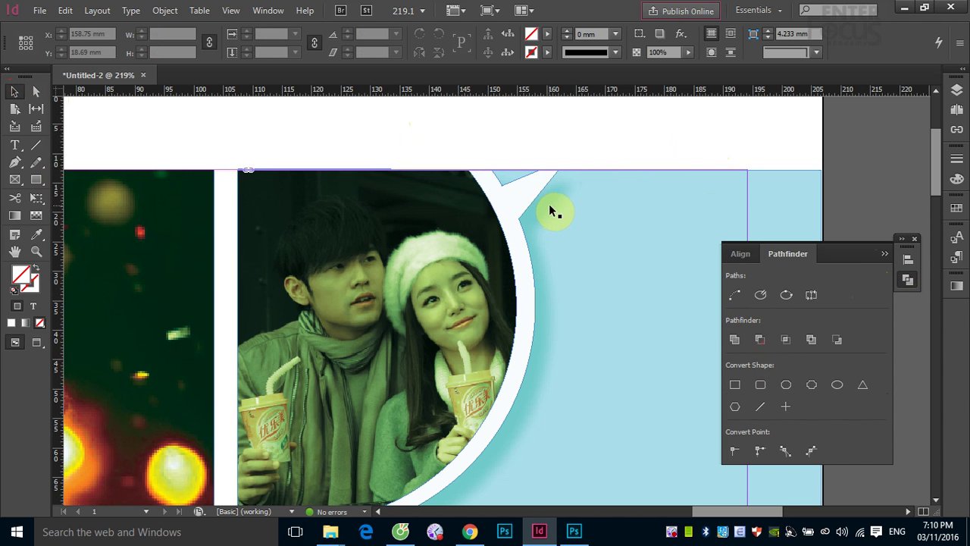
left_click(593, 141)
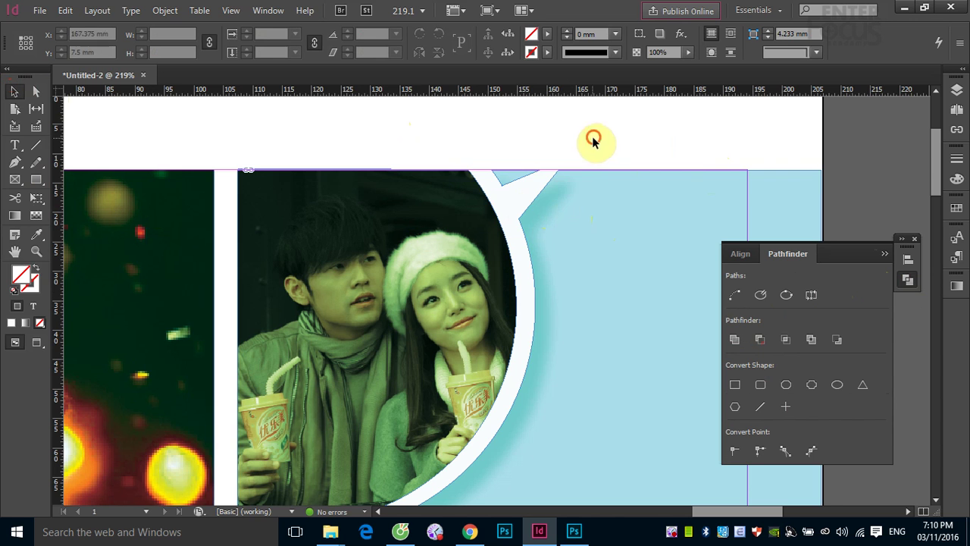
left_click(531, 200)
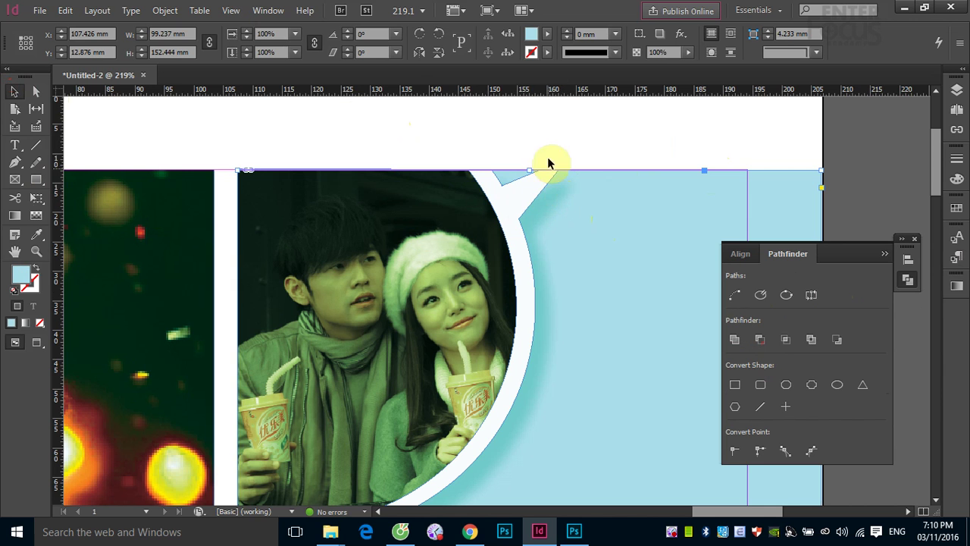
left_click(661, 35)
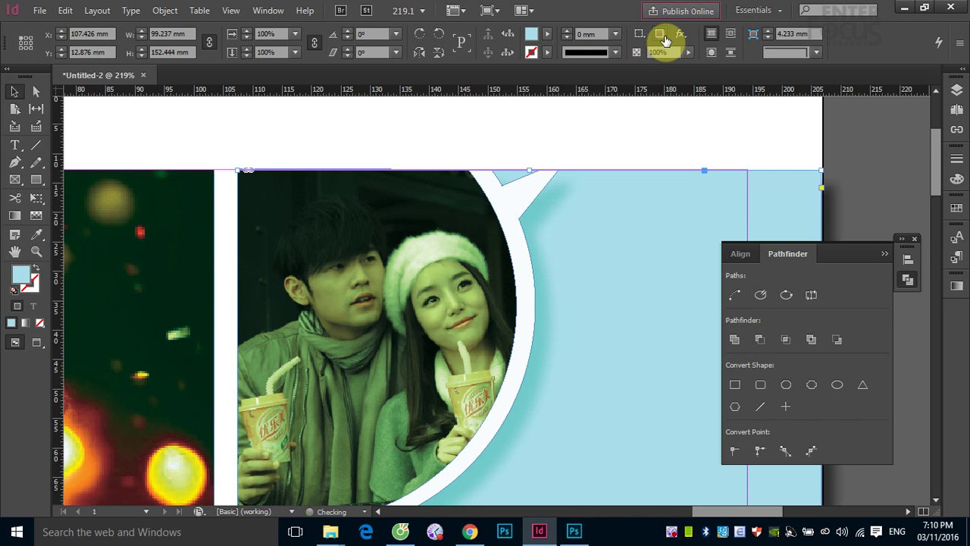
left_click(556, 132)
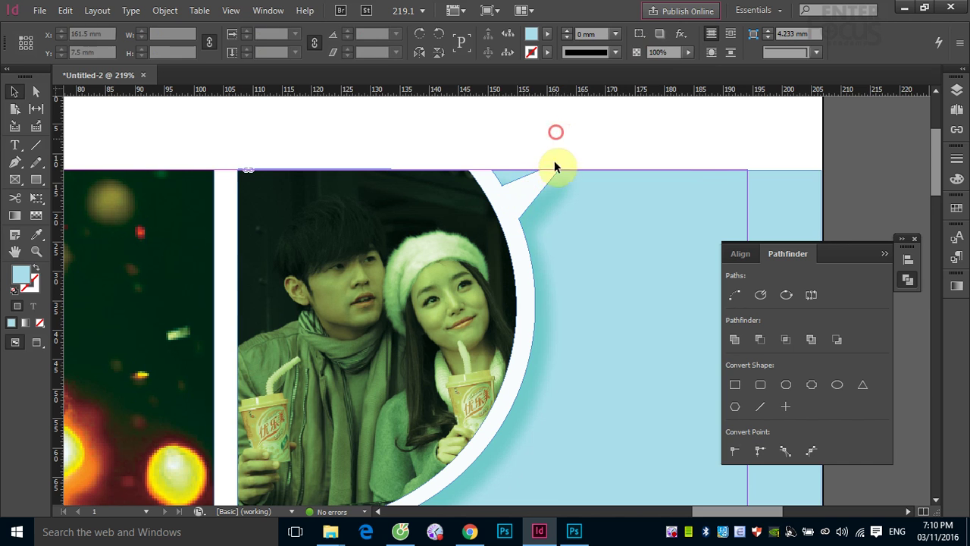
- Try a drop shadow size of 0 mm on the speech bubble with the preview on
left_click(534, 200)
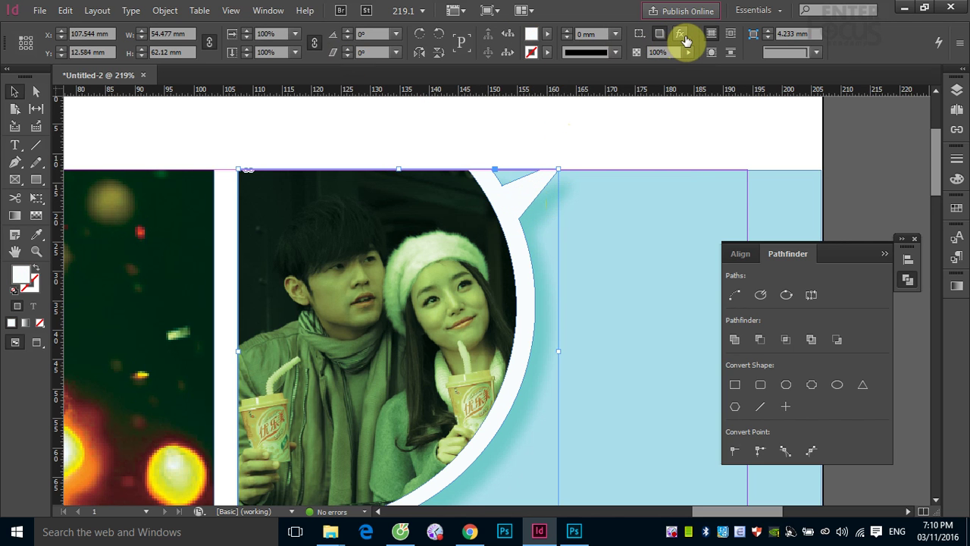
left_click(683, 37)
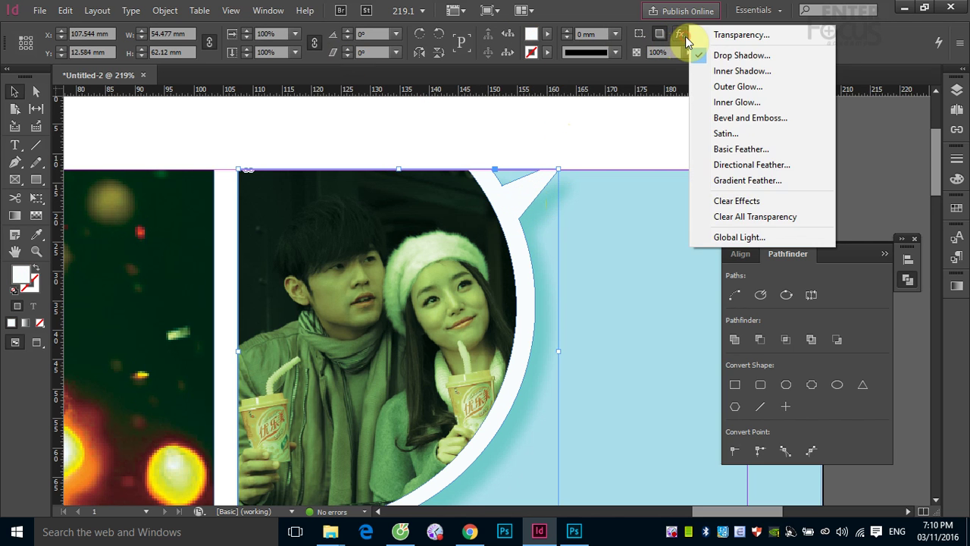
left_click(742, 55)
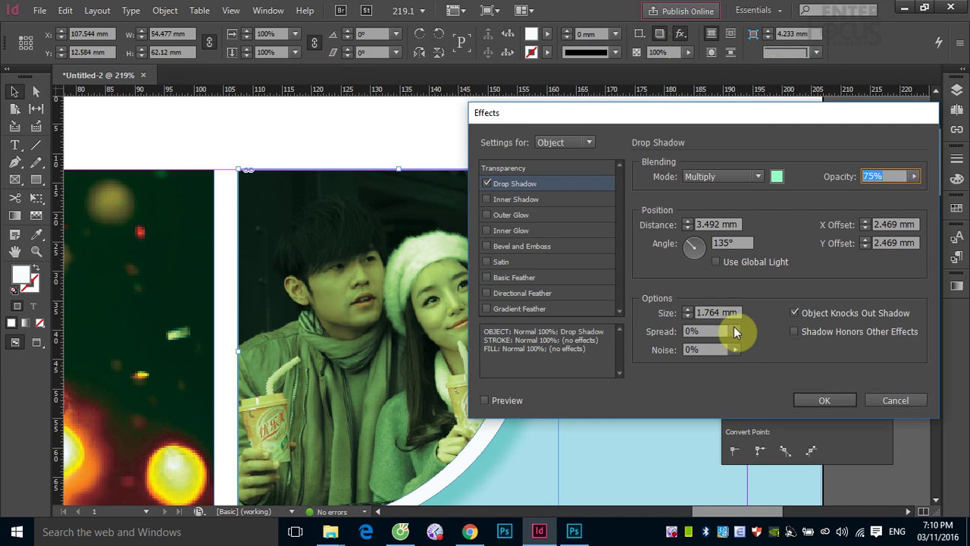
left_click_drag(737, 120, 884, 127)
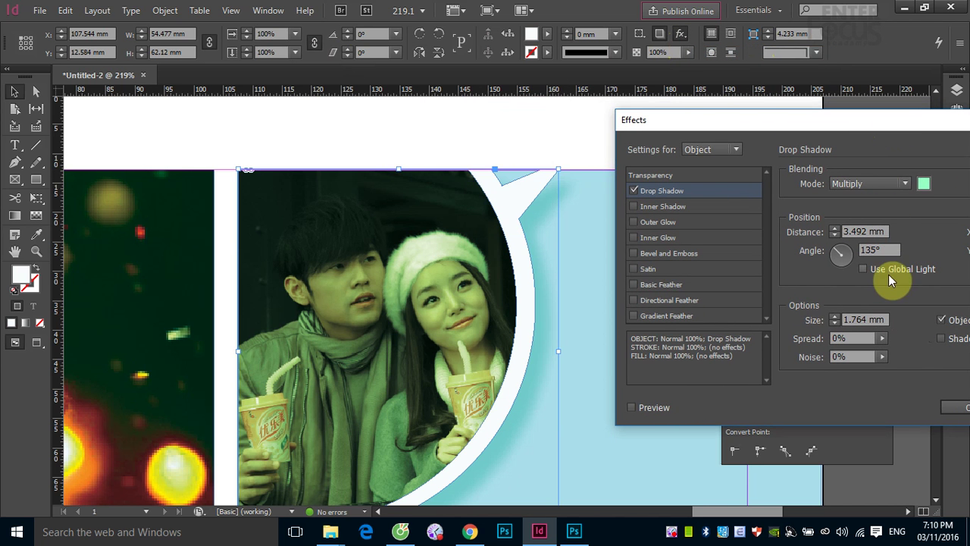
left_click(835, 321)
left_click(633, 408)
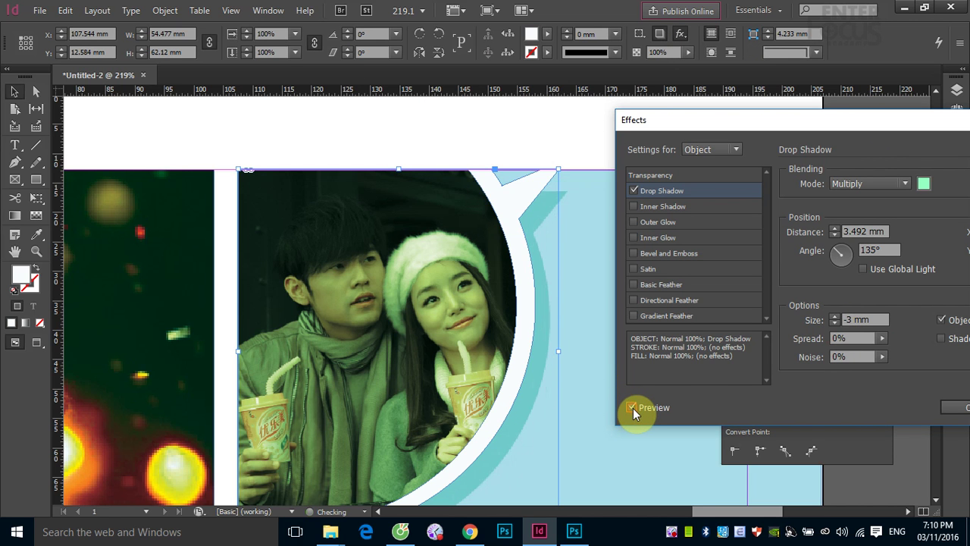
left_click(835, 322)
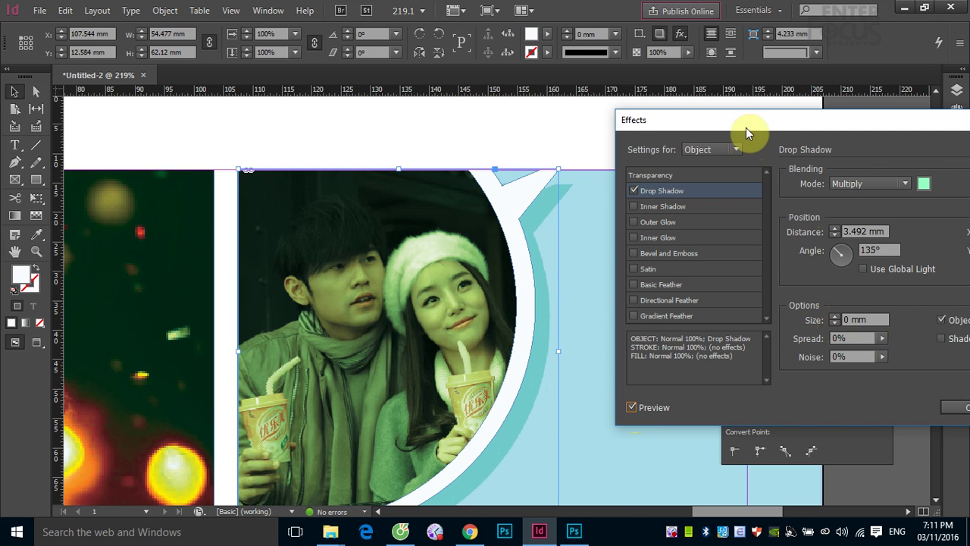
left_click_drag(747, 133, 666, 126)
left_click(947, 405)
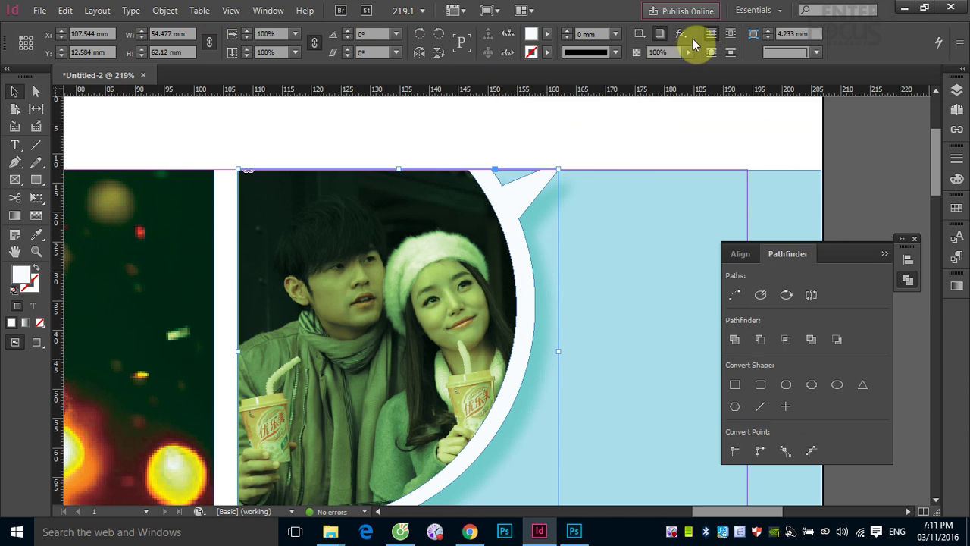
- Set the speech bubble's drop shadow distance to 1 mm
left_click(681, 34)
left_click(750, 57)
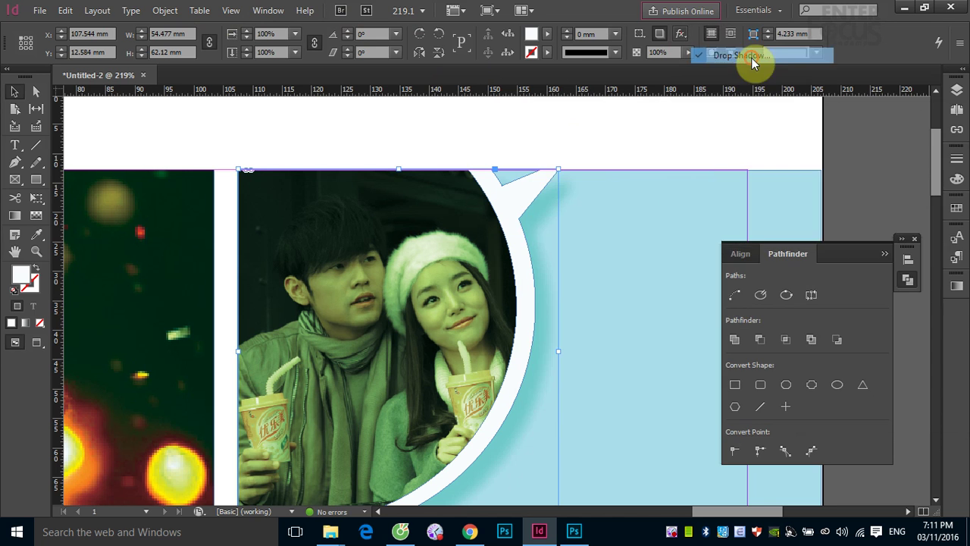
left_click_drag(689, 119, 797, 131)
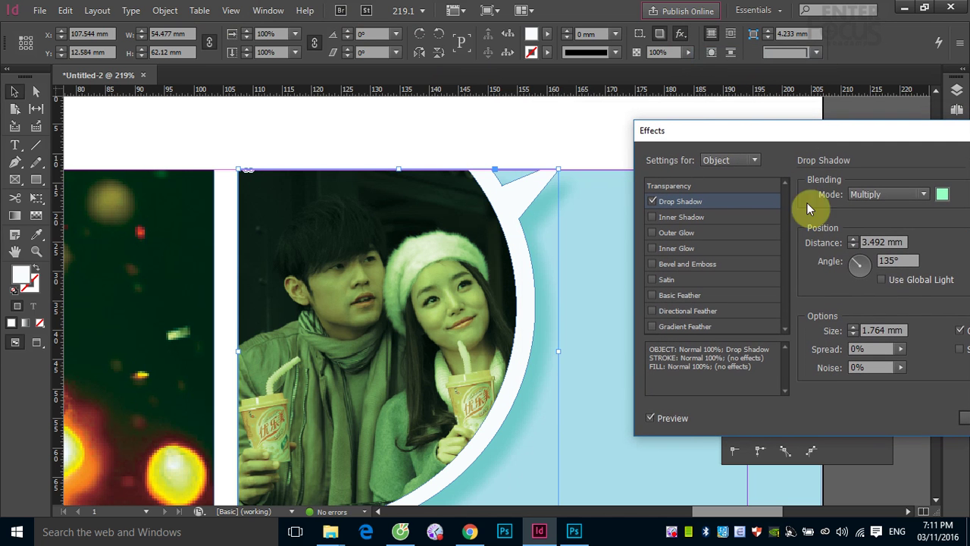
left_click(852, 246)
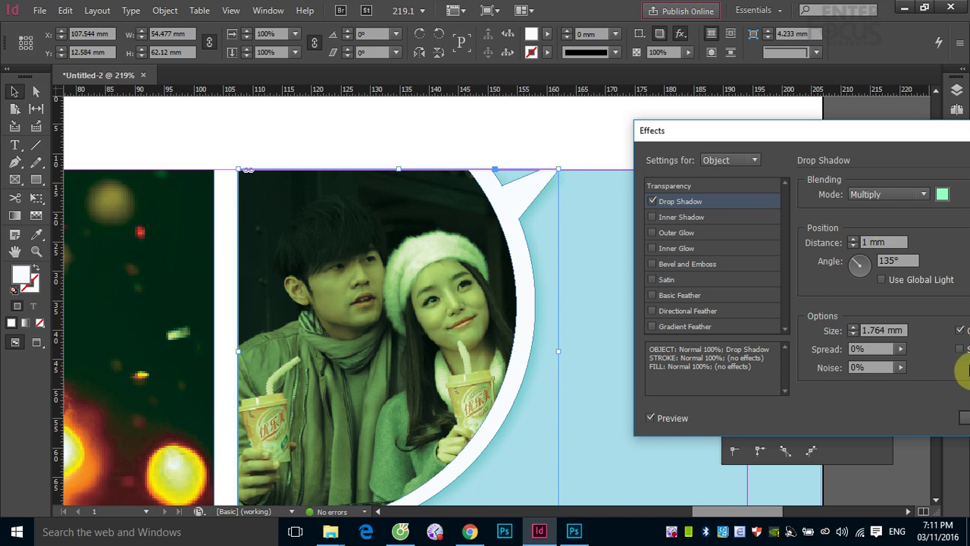
left_click_drag(847, 134, 766, 127)
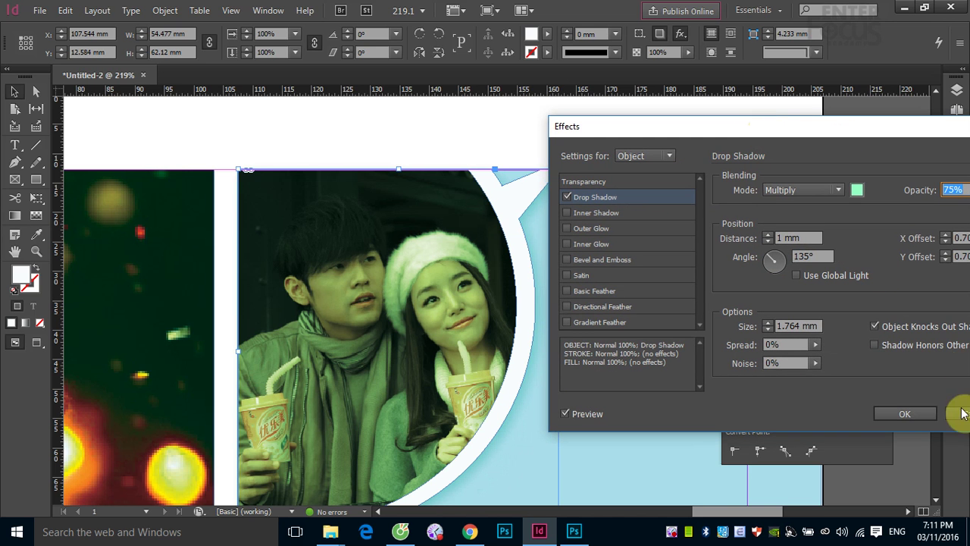
left_click(909, 413)
left_click(490, 137)
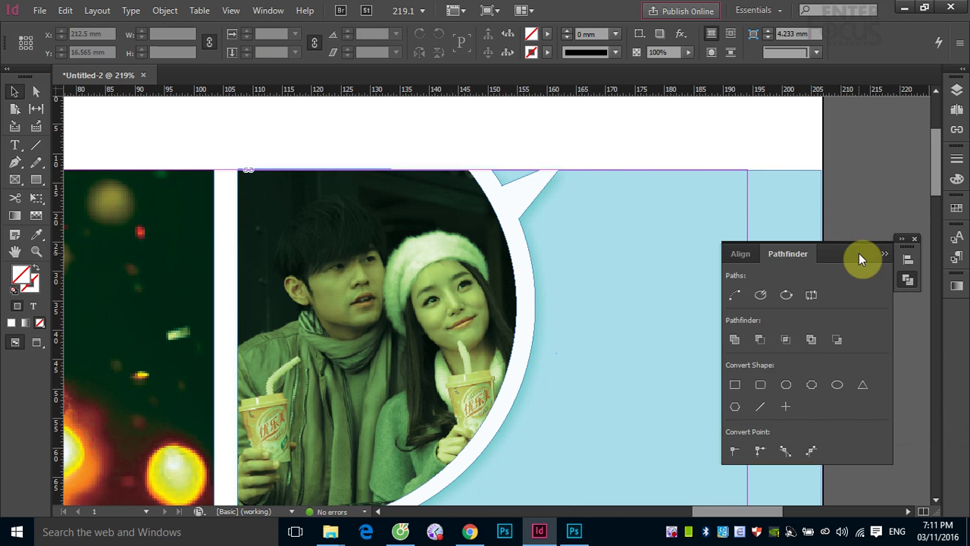
- Collapse the Pathfinder controls and fit the whole page in view to compare it with the reference layout
left_click(887, 217)
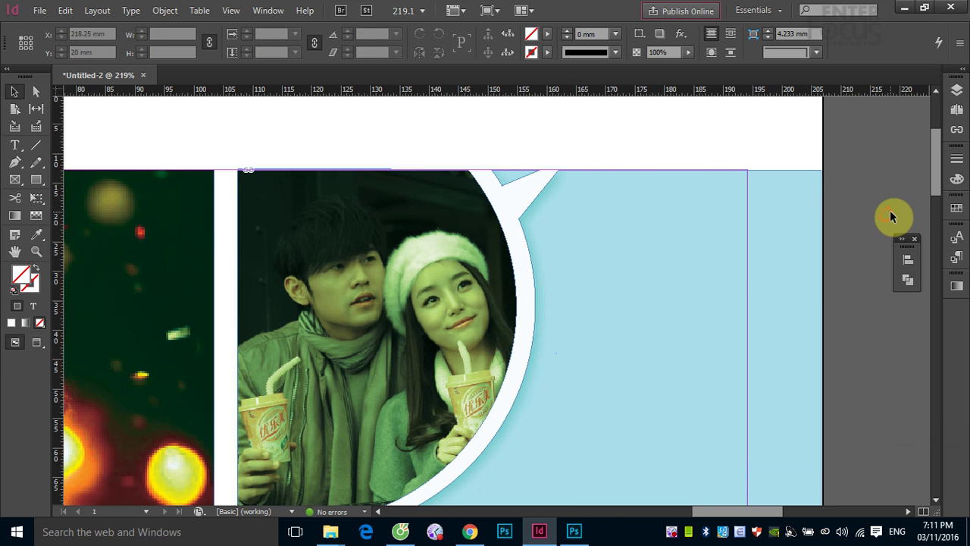
key("ctrl+0")
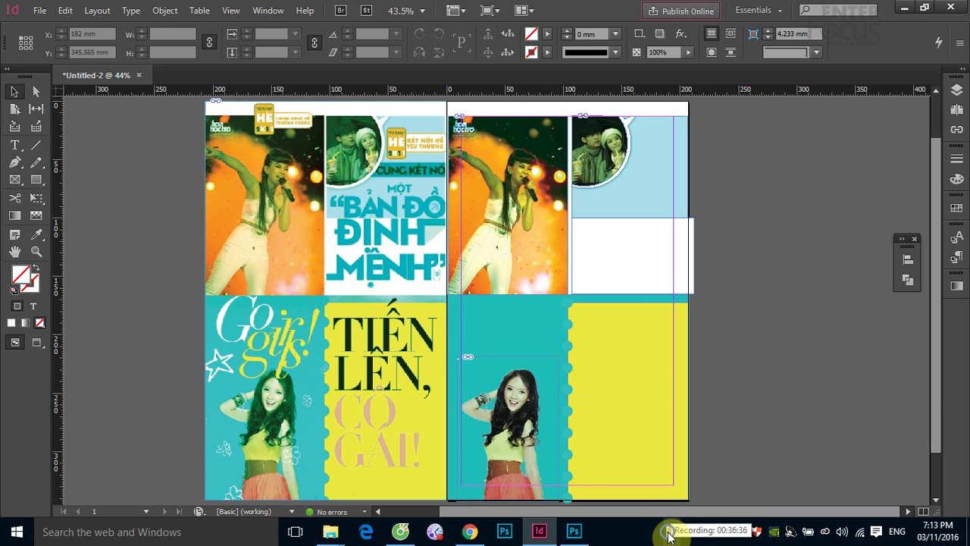
left_click(668, 533)
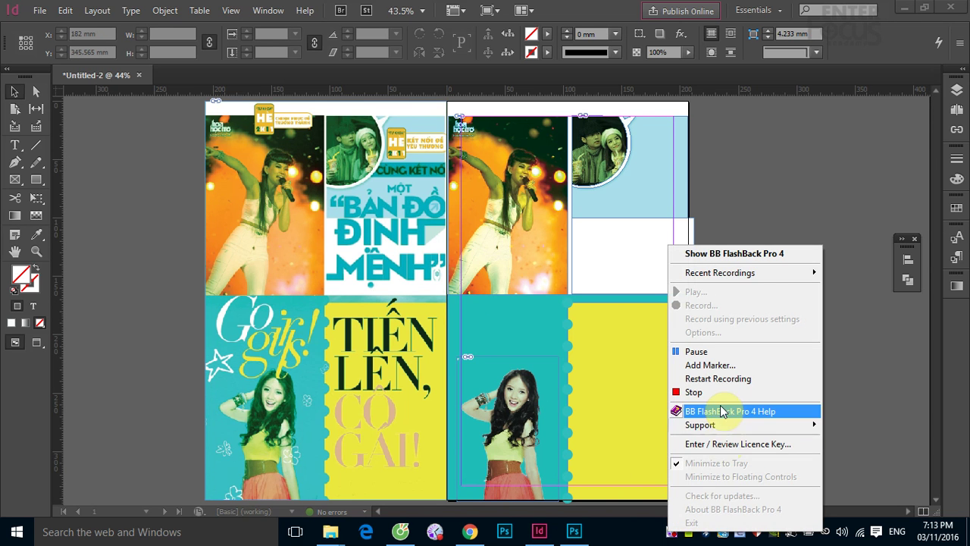